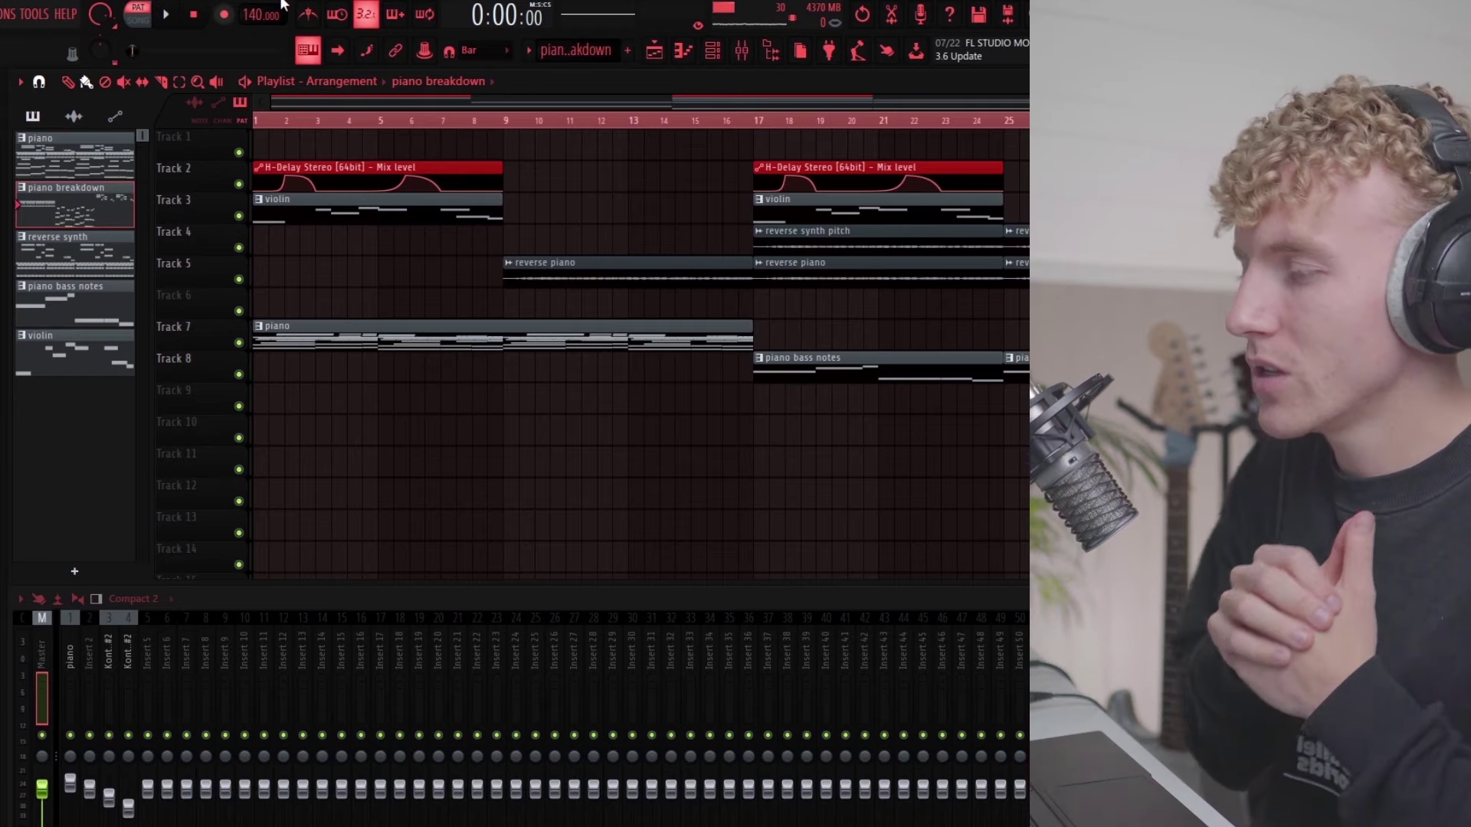
# Step: Open the piano pattern from Track 7 in the piano roll, play it, and return to the playlist
pyautogui.doubleClick(333, 337)
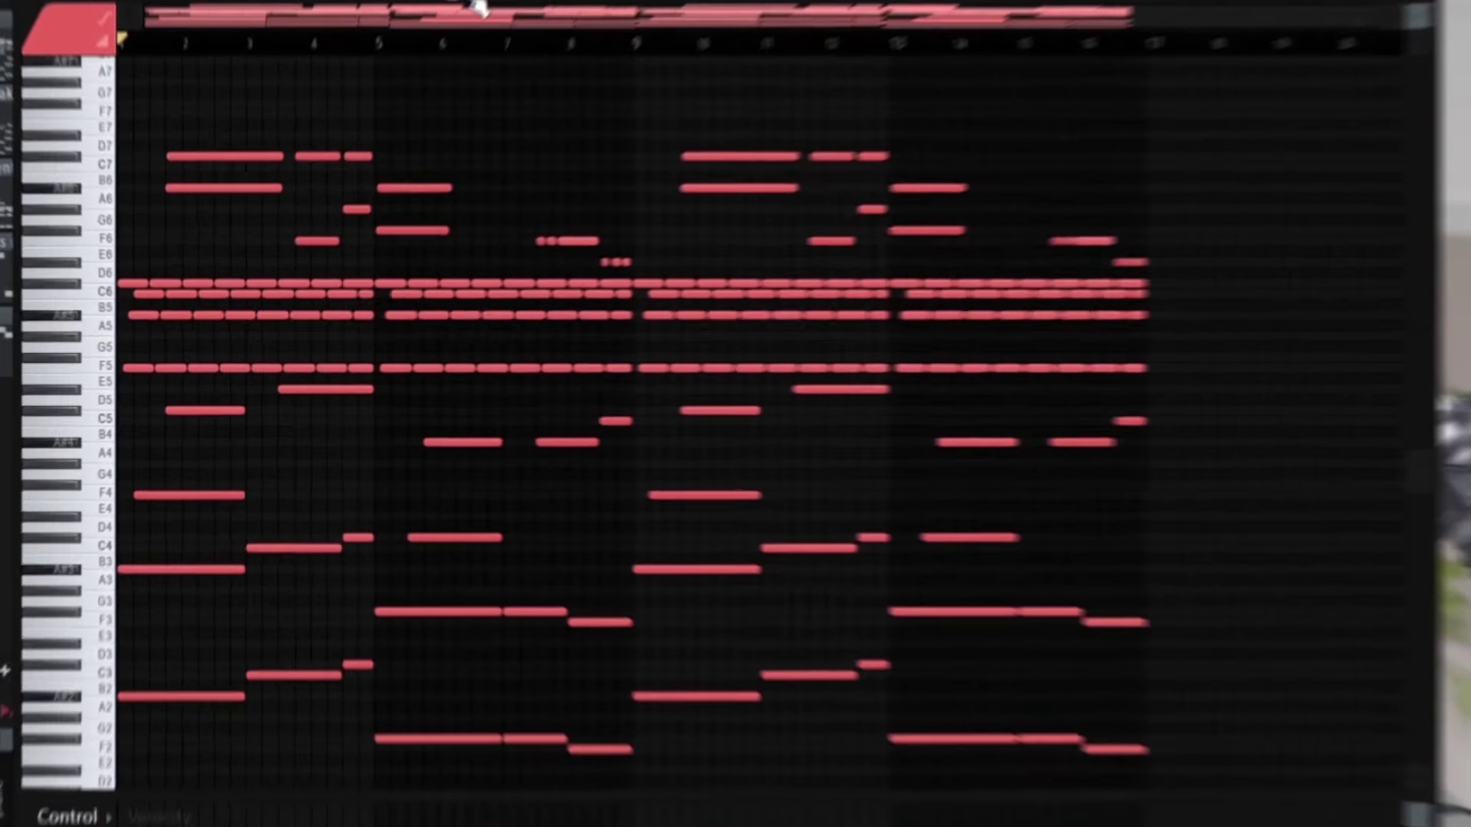
pyautogui.press('space')
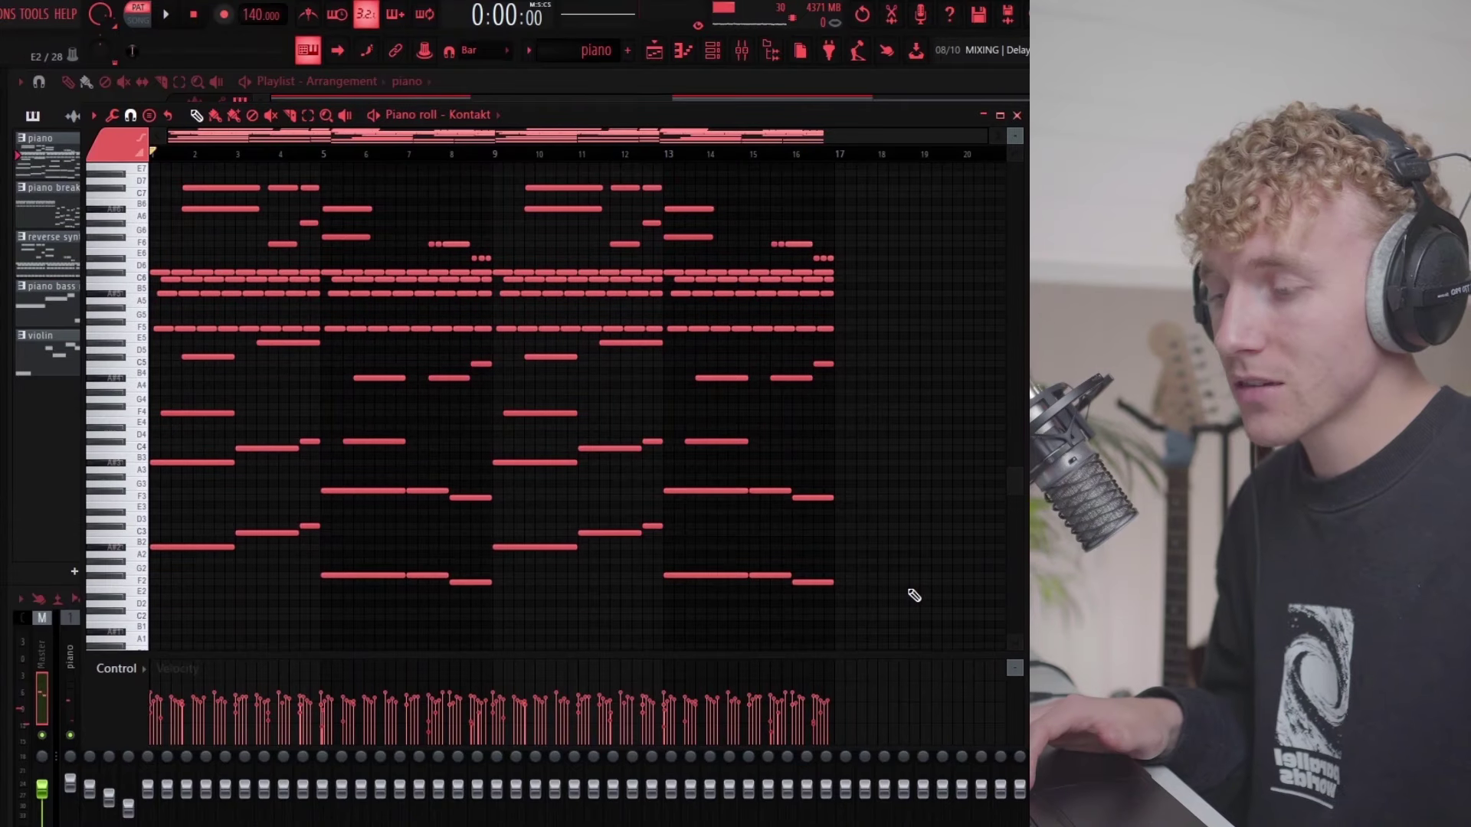
pyautogui.scroll(3, 914, 596)
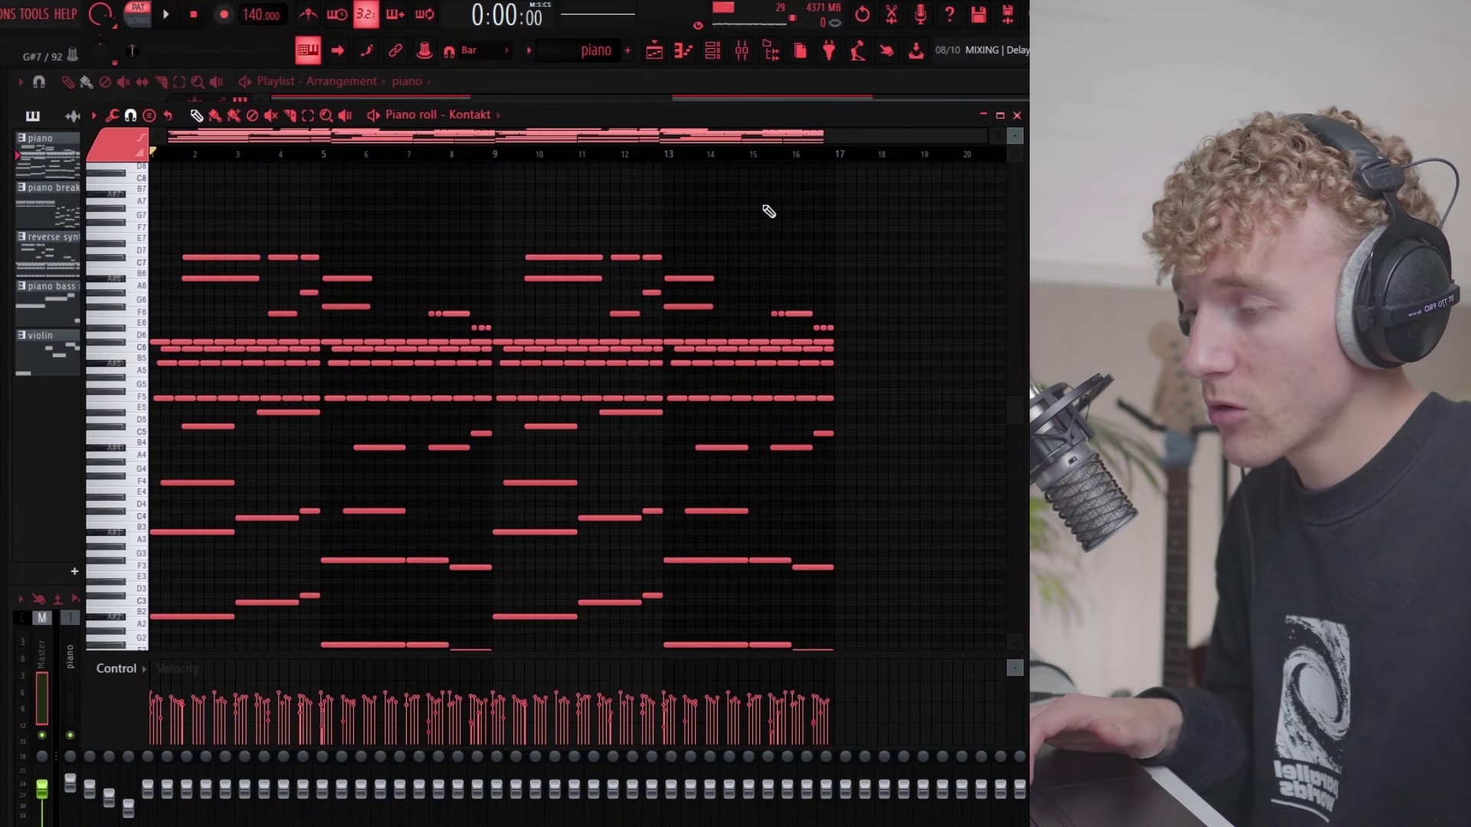
pyautogui.press('F5')
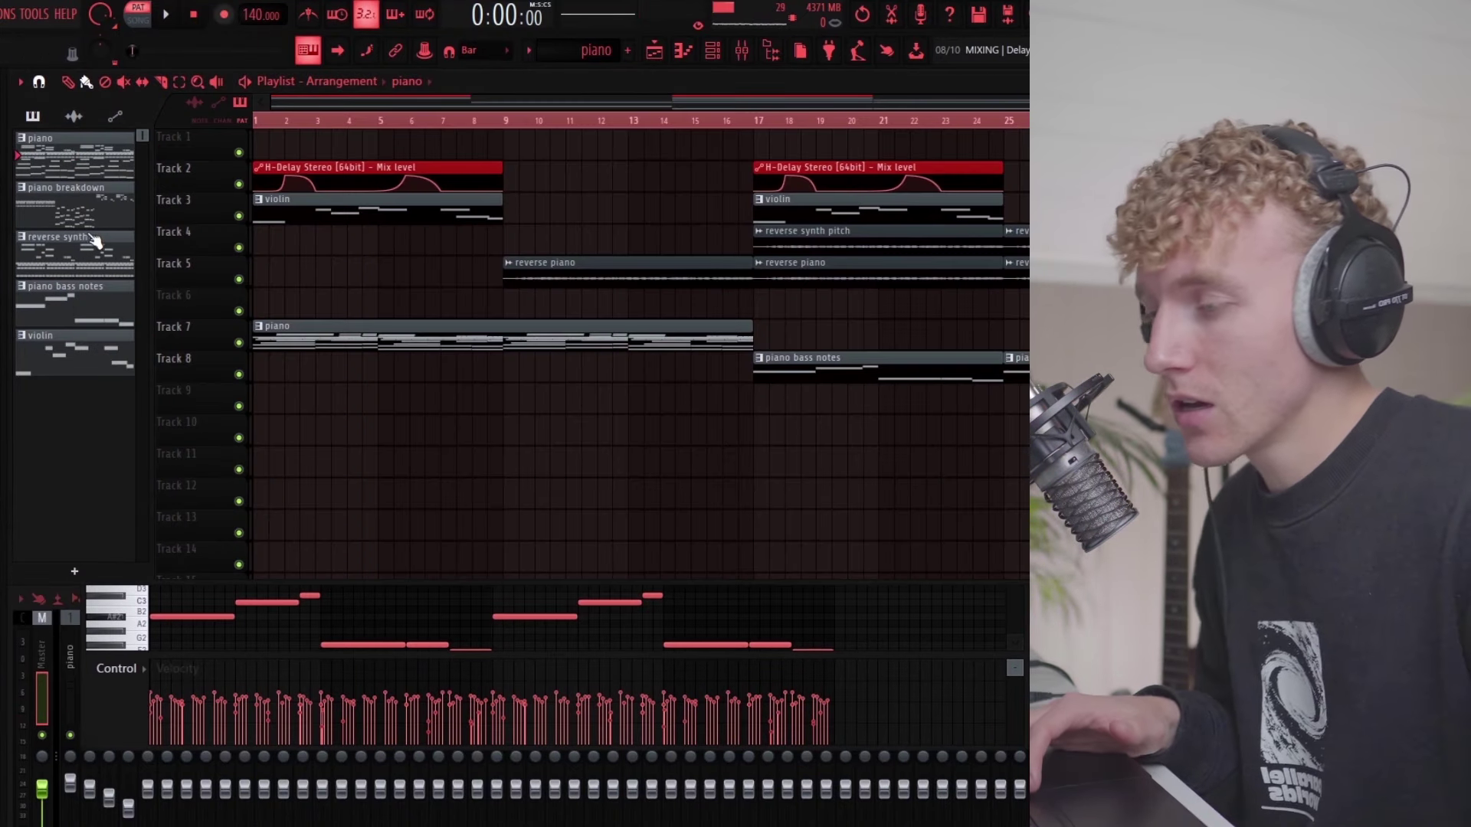
# Step: Open the piano breakdown pattern in the piano roll and play its repeating high-note line from bar 1
pyautogui.doubleClick(82, 211)
pyautogui.scroll(-6, 705, 318)
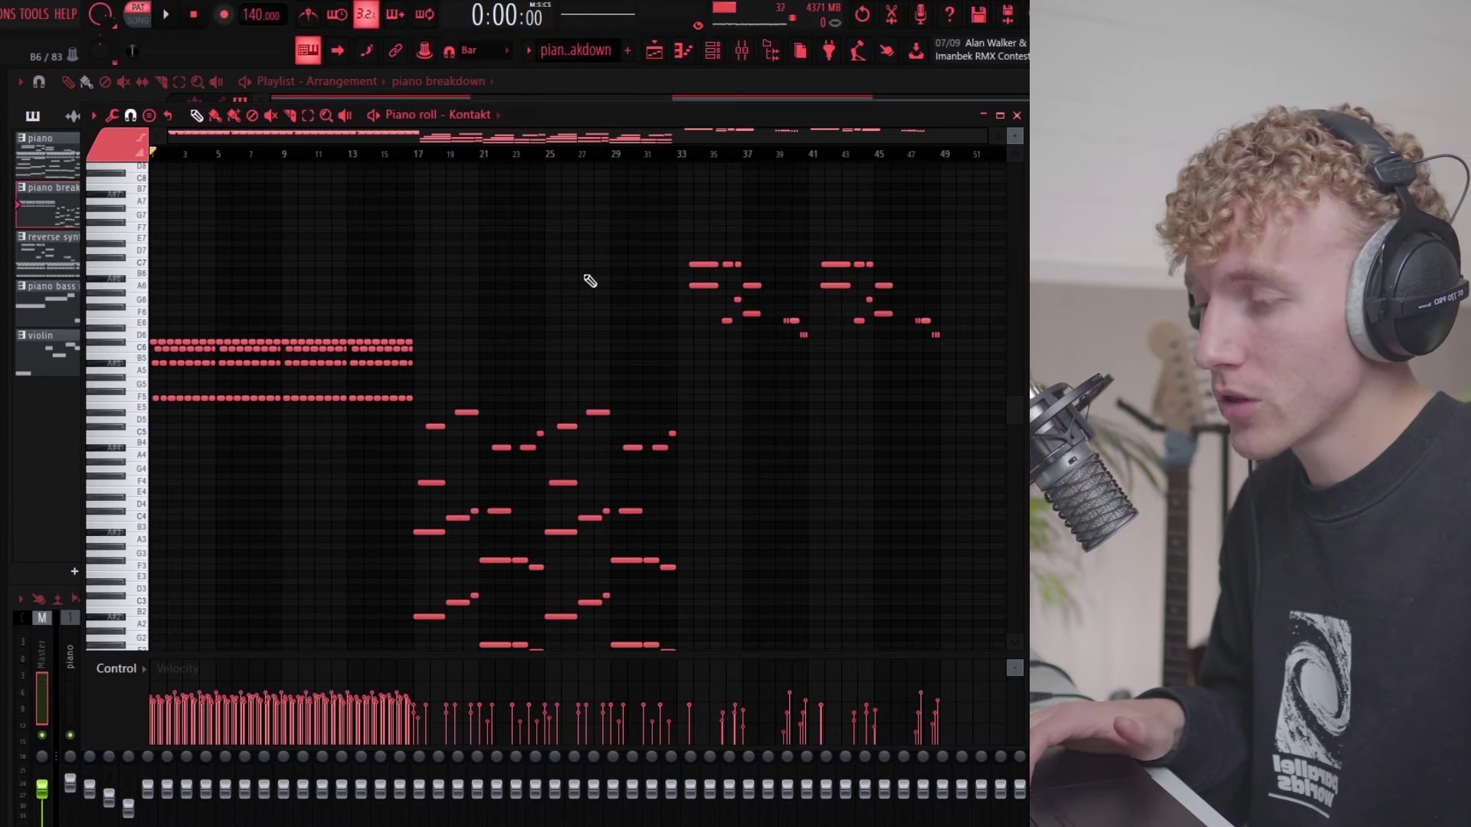
pyautogui.scroll(4, 154, 299)
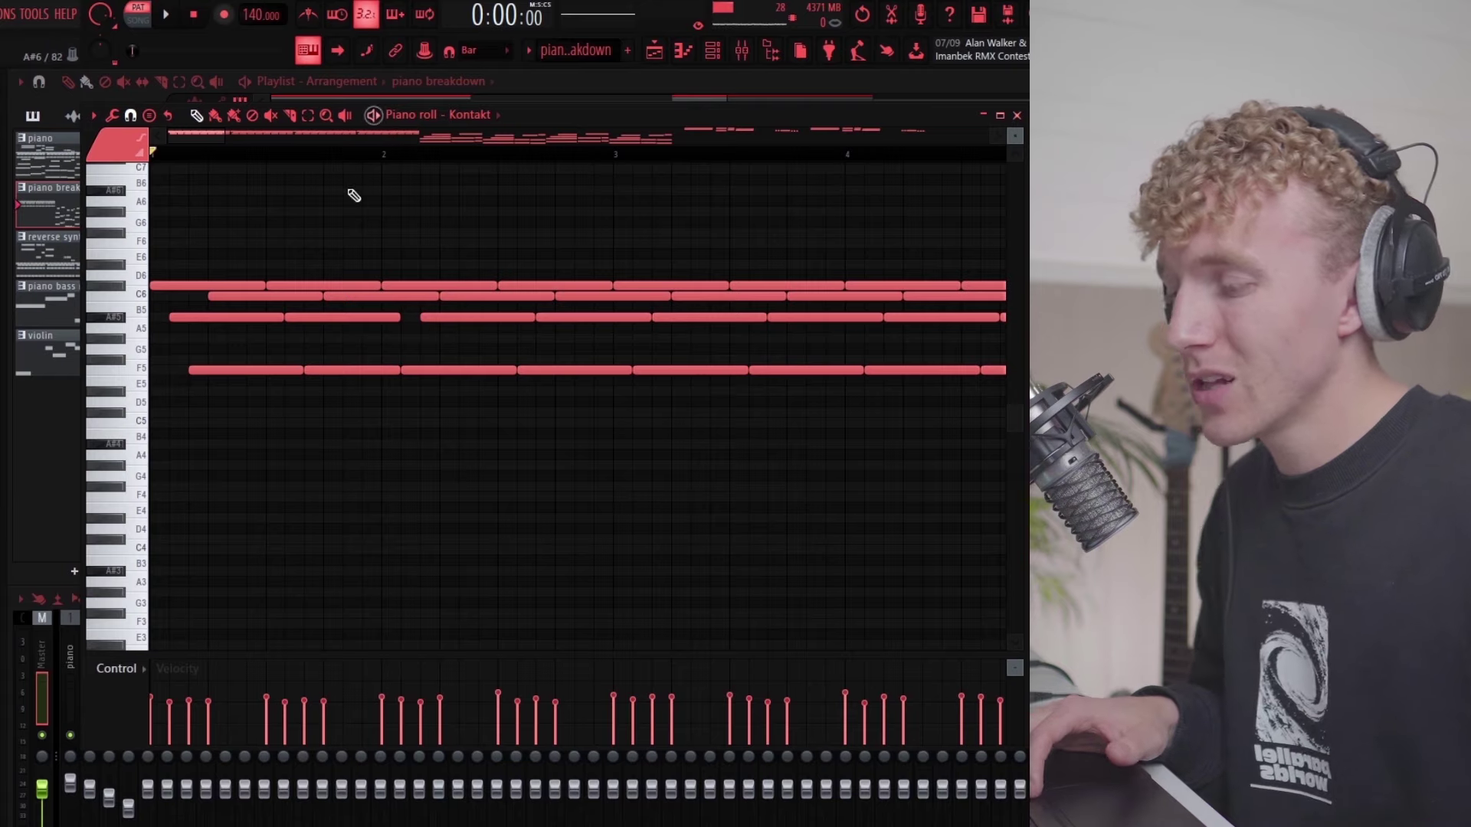
pyautogui.scroll(-1, 354, 207)
pyautogui.press('space')
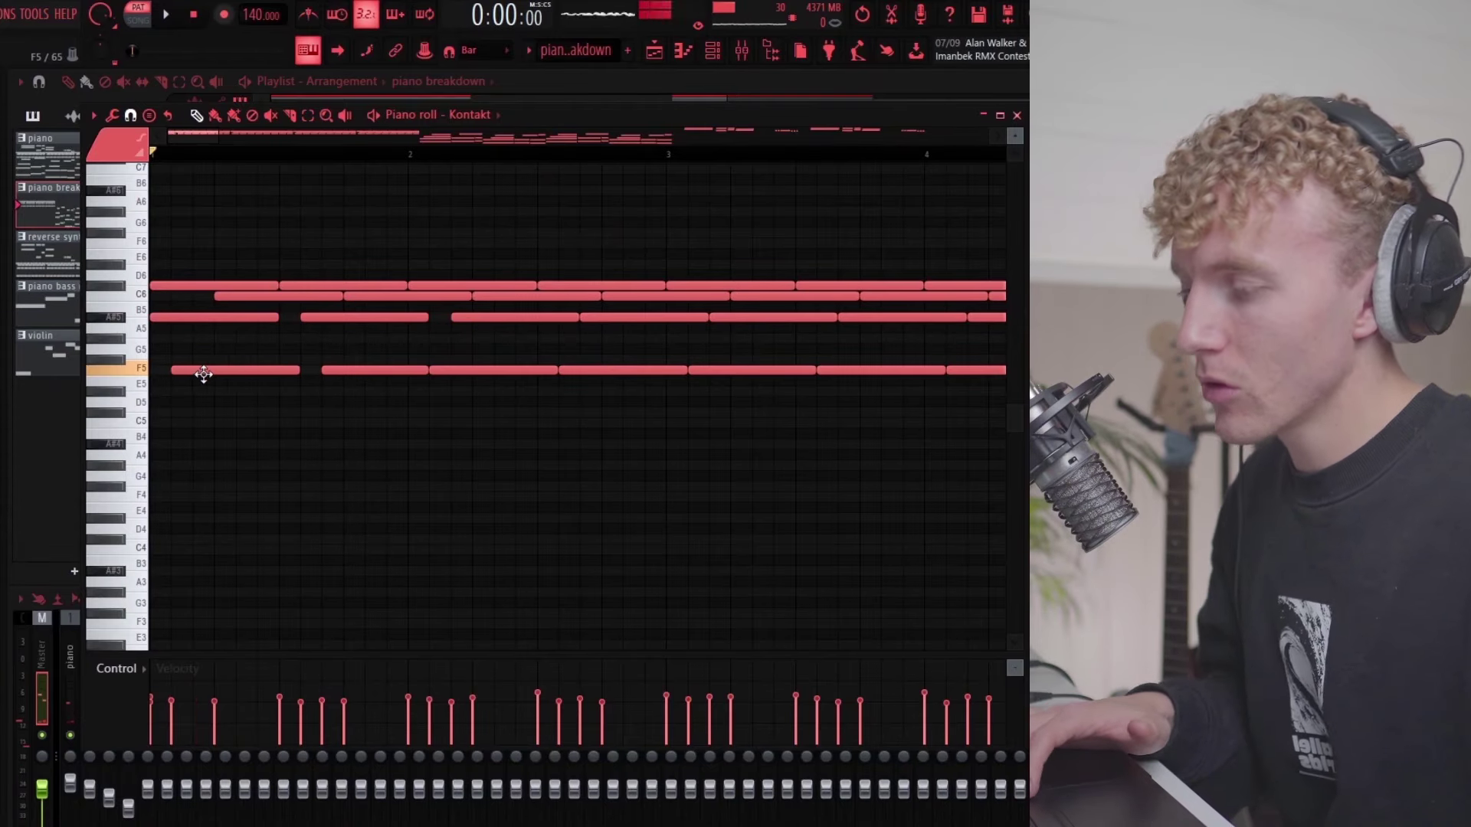
pyautogui.hotkey('ctrl', 'Up')
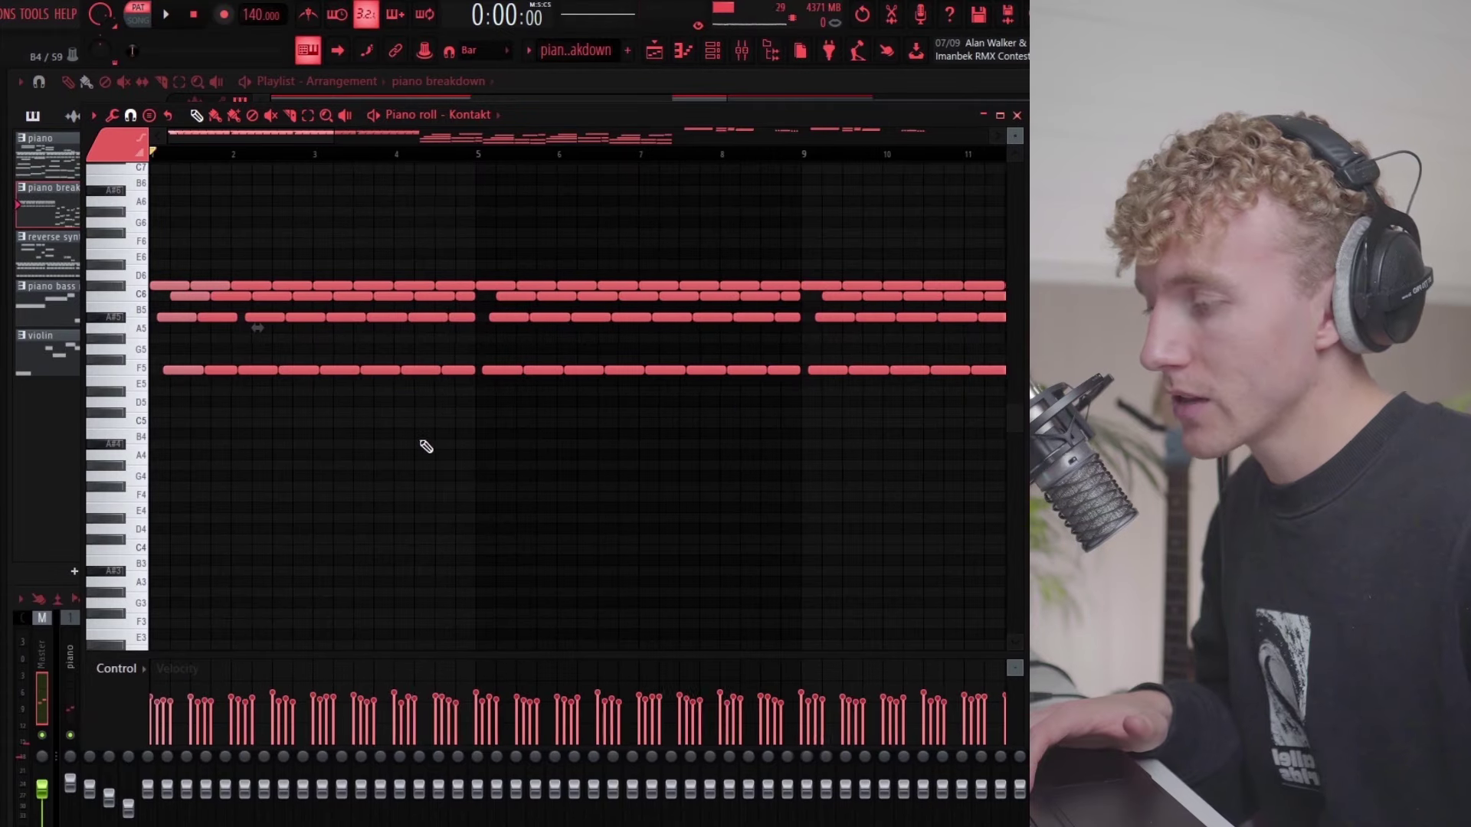
# Step: Examine the chord section from bar 17 and box-select its lowest bass notes through bar 33
pyautogui.scroll(-3, 568, 404)
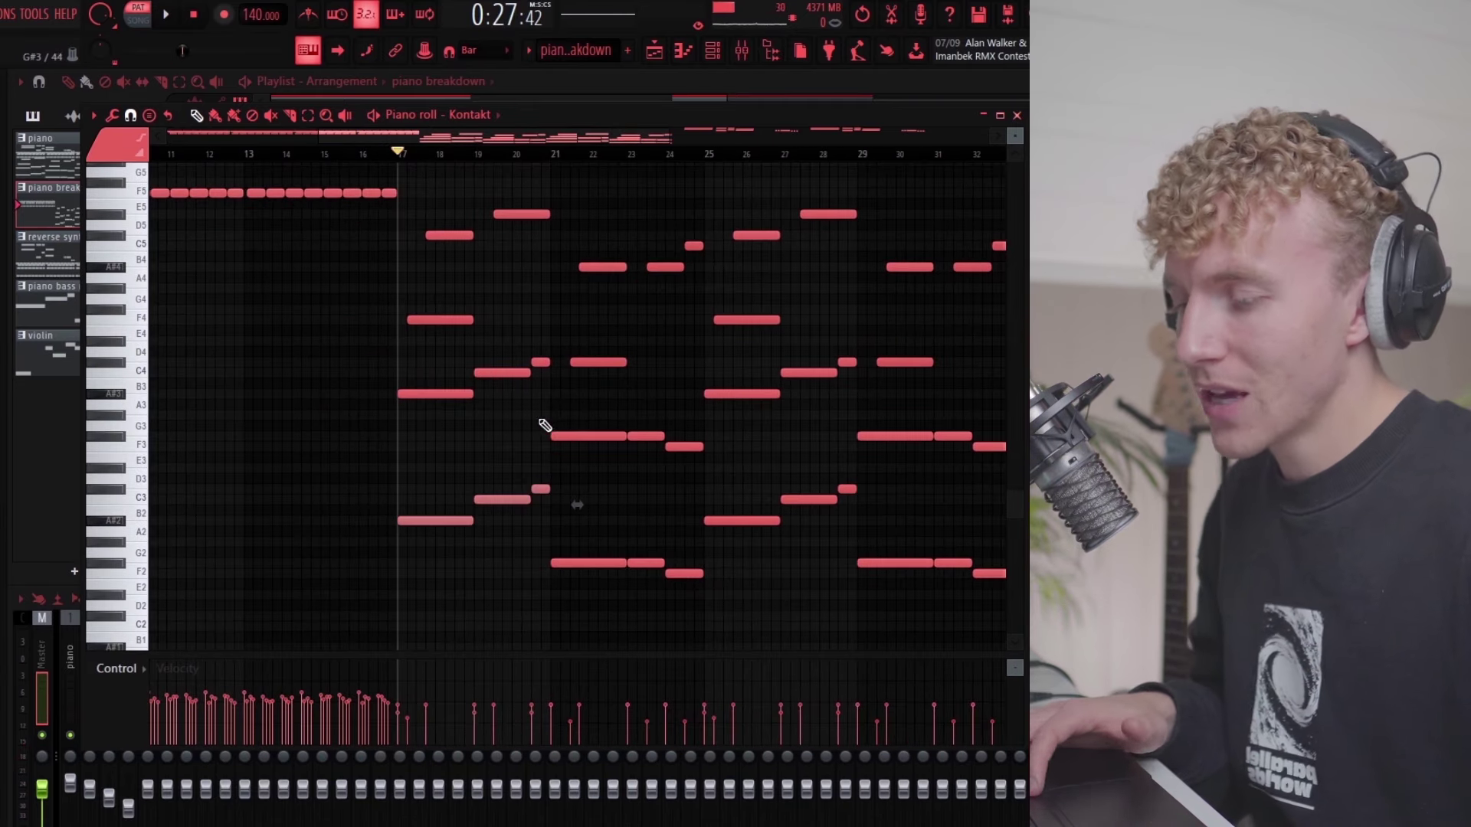
pyautogui.scroll(-3, 541, 463)
pyautogui.scroll(2, 720, 573)
pyautogui.moveTo(861, 609); pyautogui.dragTo(277, 475)
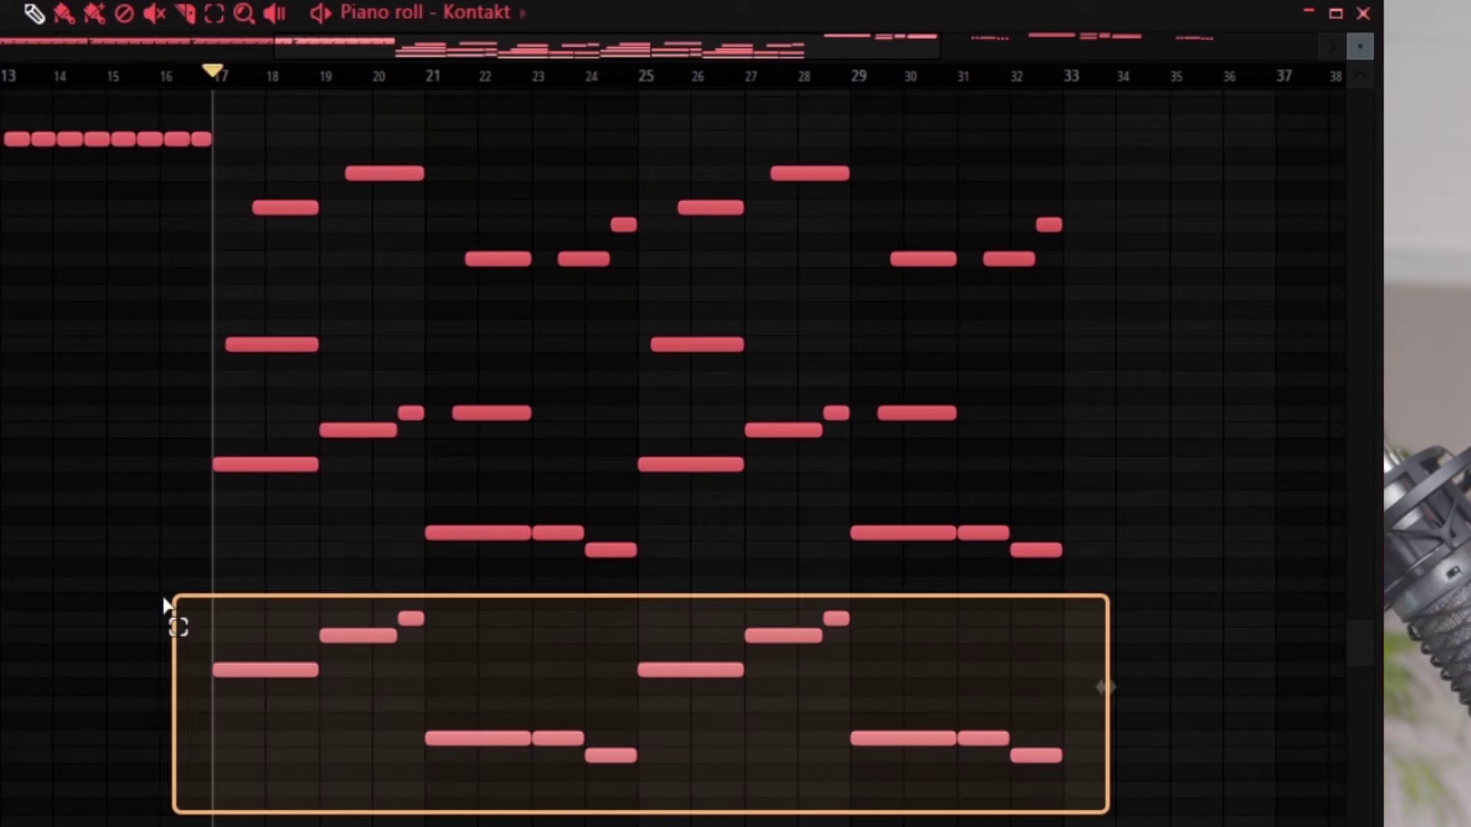
pyautogui.moveTo(164, 601); pyautogui.dragTo(168, 602)
pyautogui.moveTo(1141, 613); pyautogui.dragTo(175, 458)
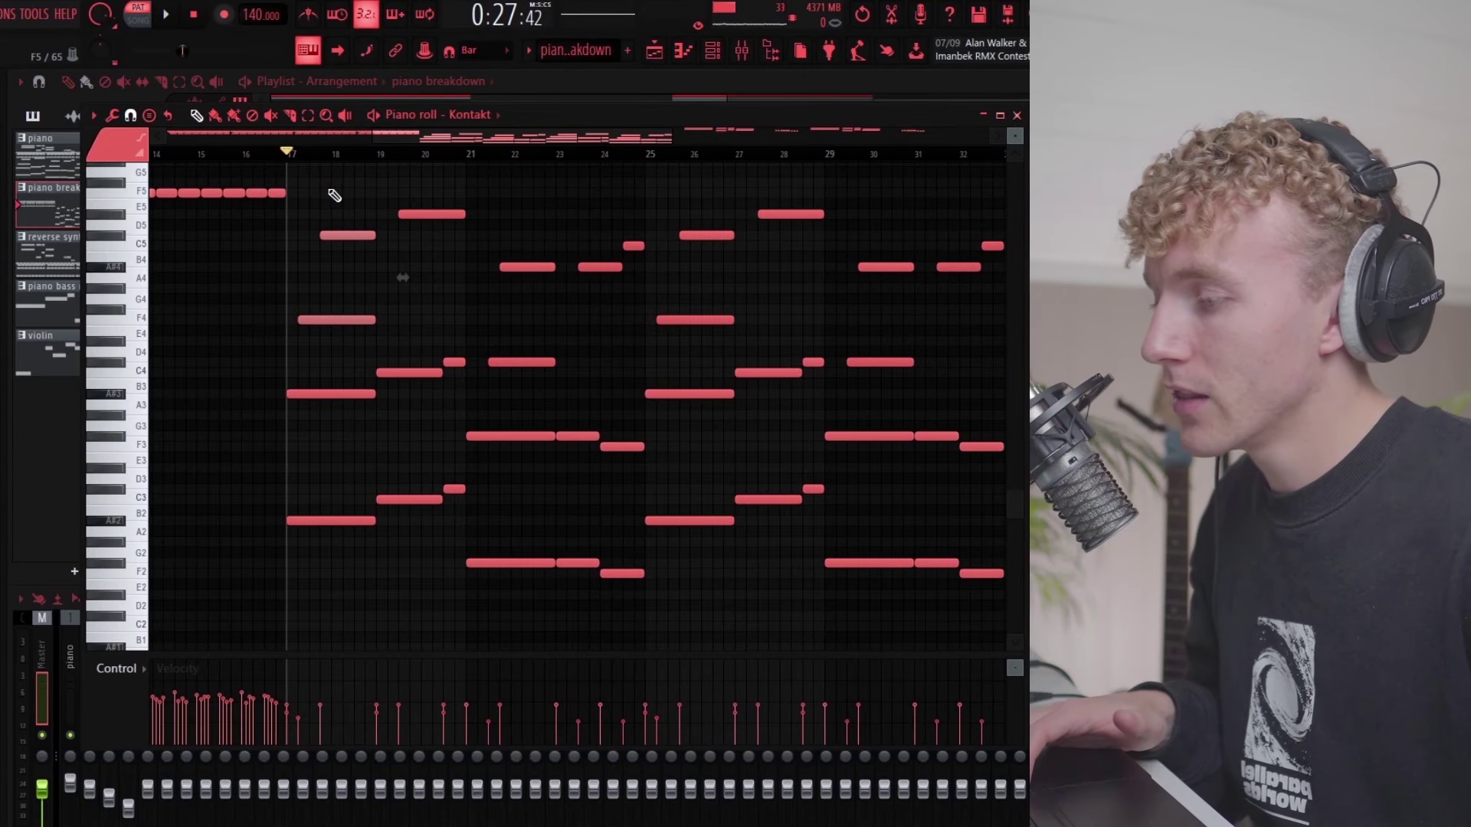
# Step: Highlight the upper notes of the chord section and play the section from bar 17
pyautogui.moveTo(460, 304); pyautogui.dragTo(451, 201)
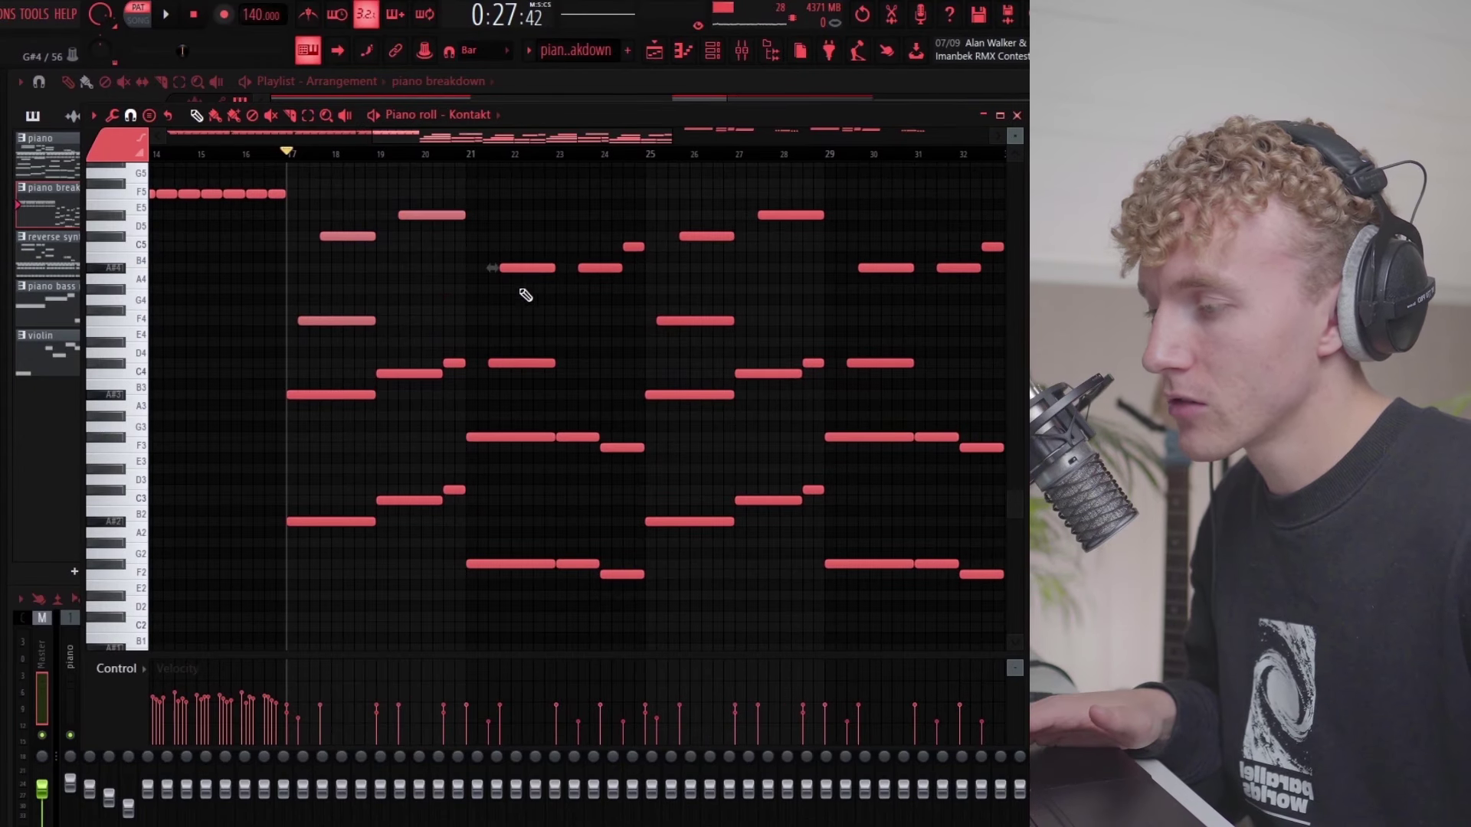
pyautogui.moveTo(526, 295); pyautogui.dragTo(521, 223)
pyautogui.moveTo(590, 294); pyautogui.dragTo(607, 163)
pyautogui.scroll(1, 541, 260)
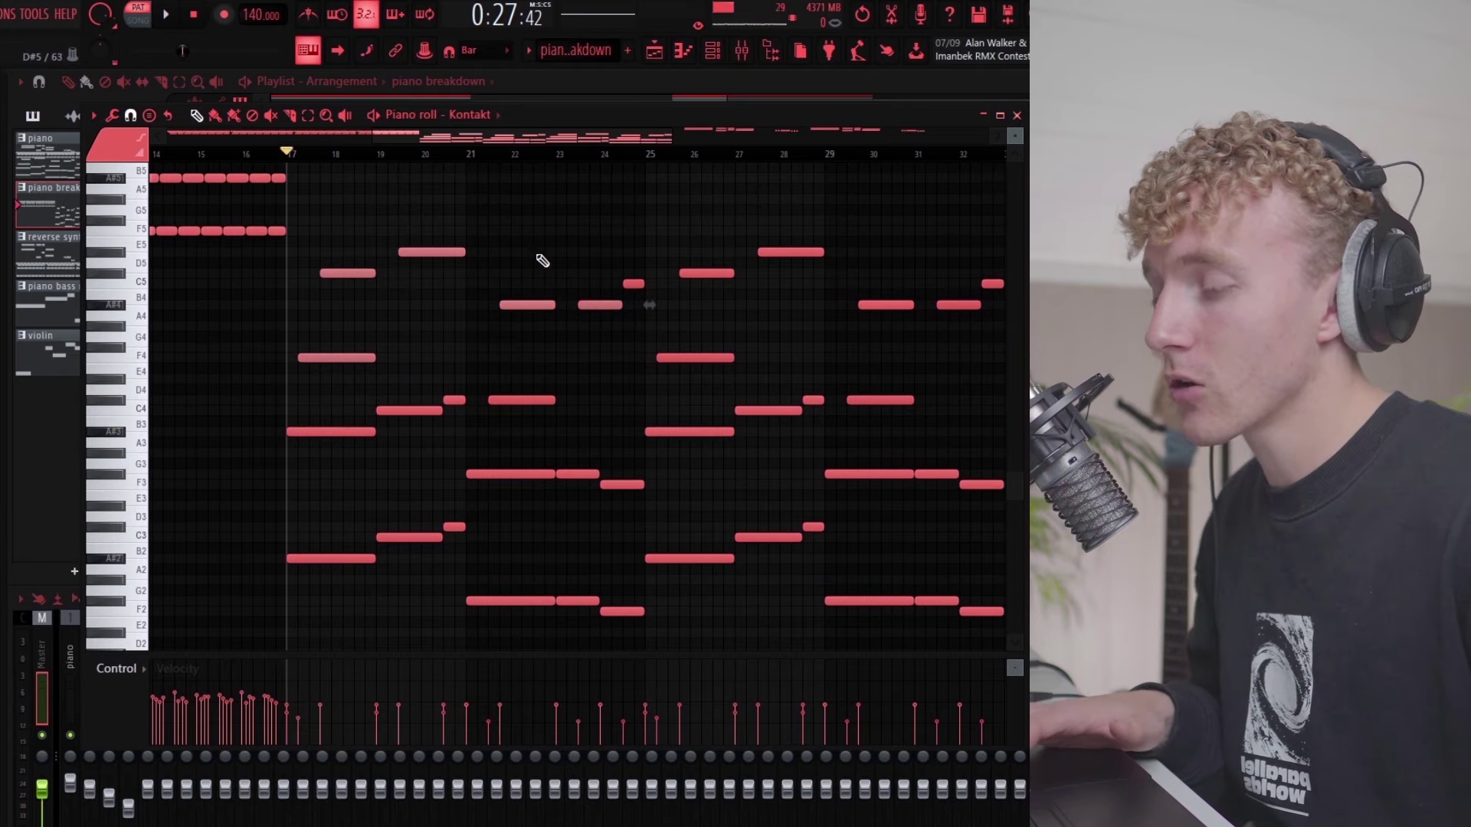
pyautogui.hotkey('ctrl', 'd')
pyautogui.scroll(-1, 539, 264)
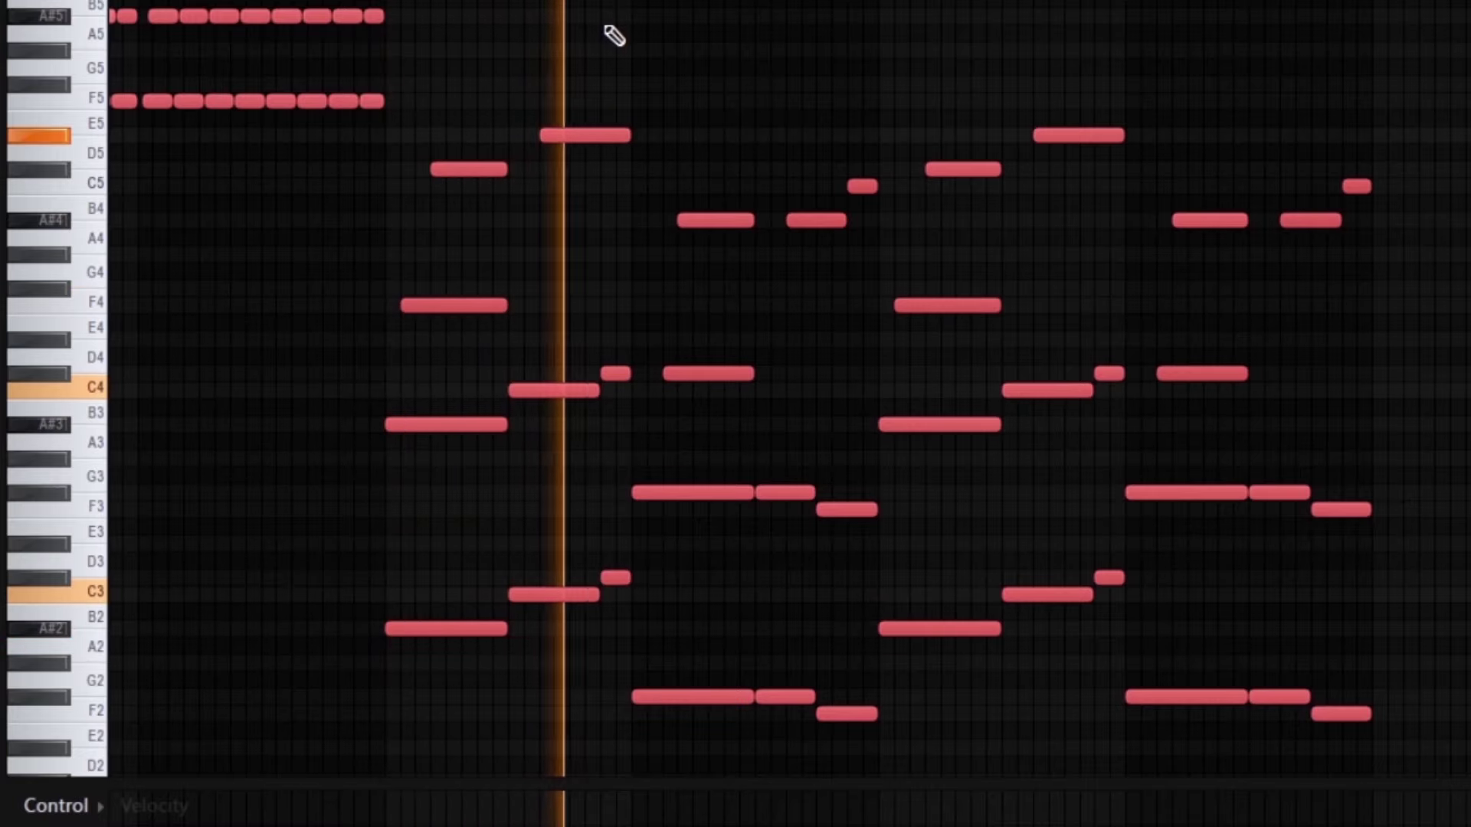
pyautogui.scroll(3, 608, 158)
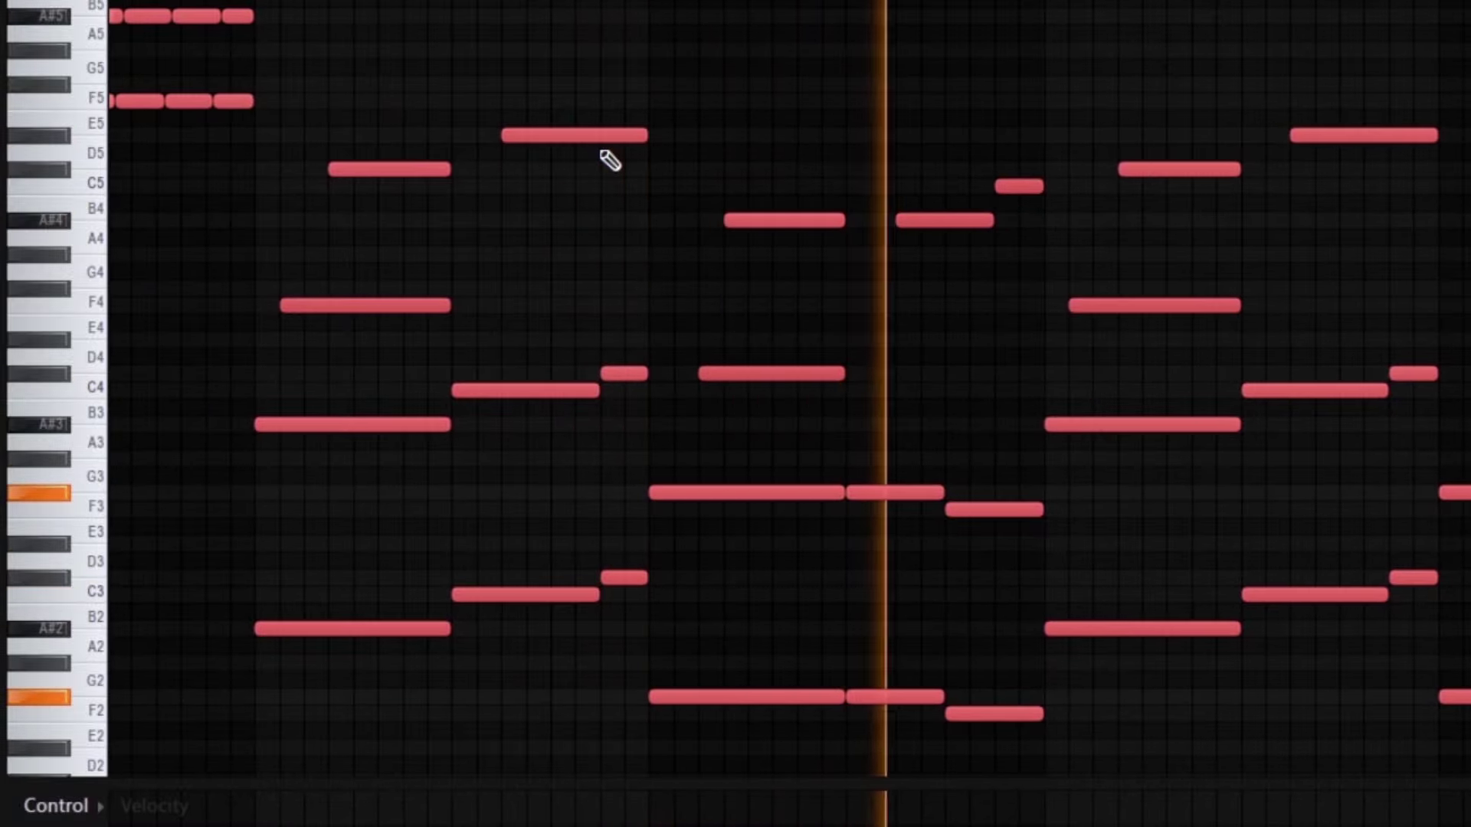
pyautogui.scroll(-3, 607, 158)
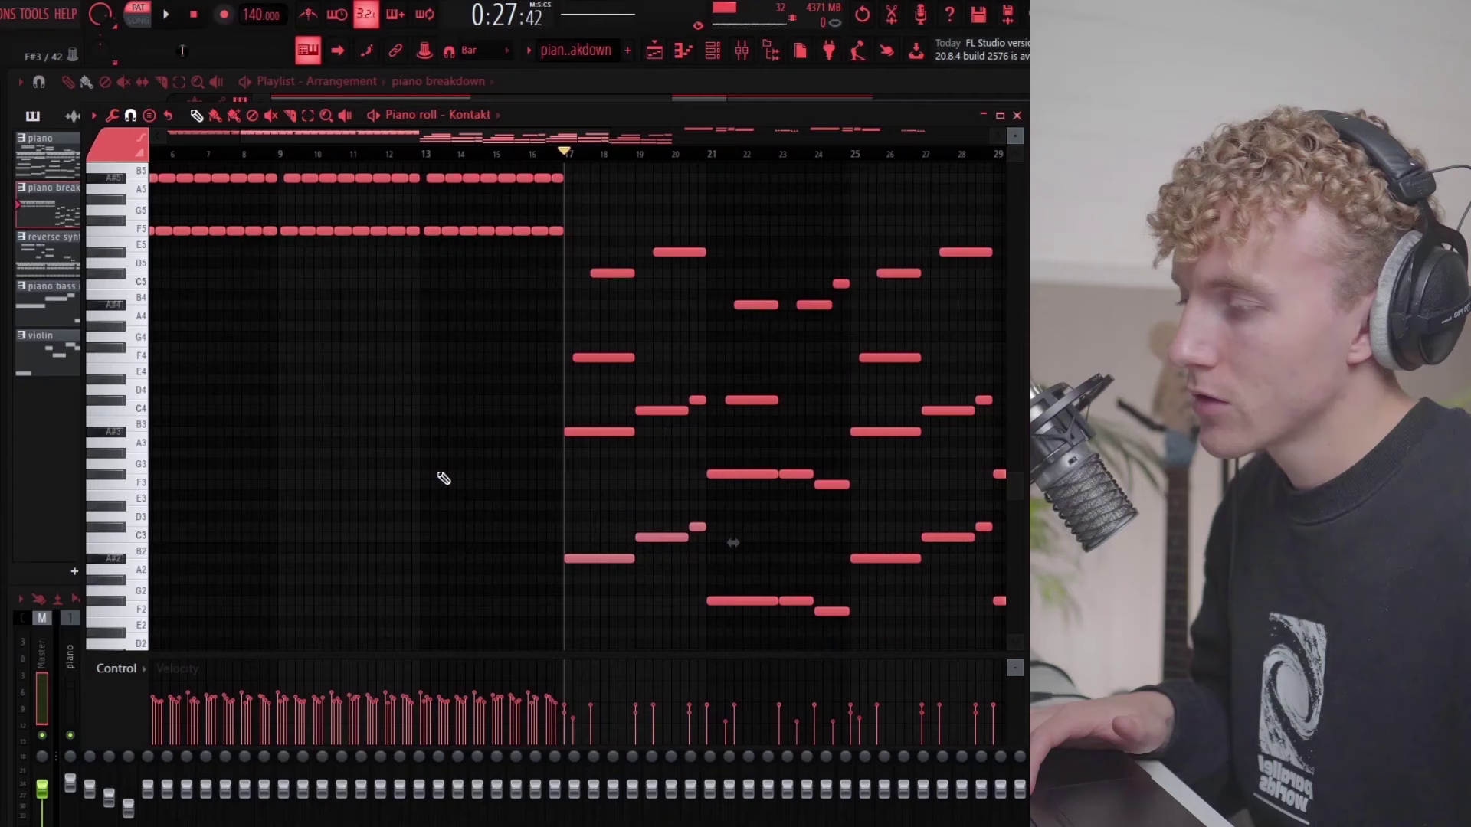
# Step: Move the bass and chord notes from bar 17 to bar 1, beneath the repeating high-note line
pyautogui.scroll(1, 443, 478)
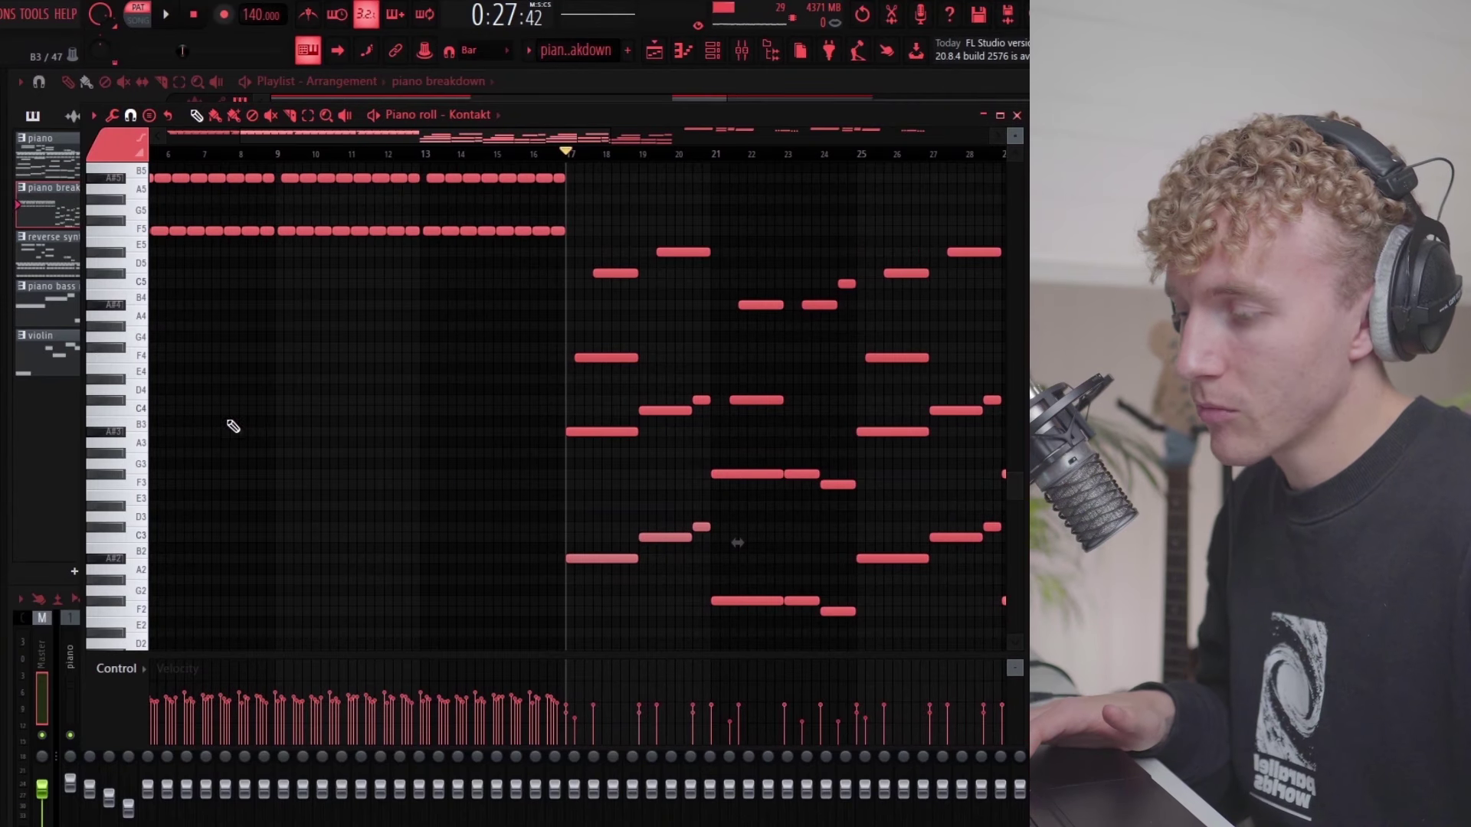
pyautogui.scroll(-2, 309, 177)
pyautogui.press('space')
pyautogui.scroll(3, 282, 285)
pyautogui.scroll(-5, 301, 325)
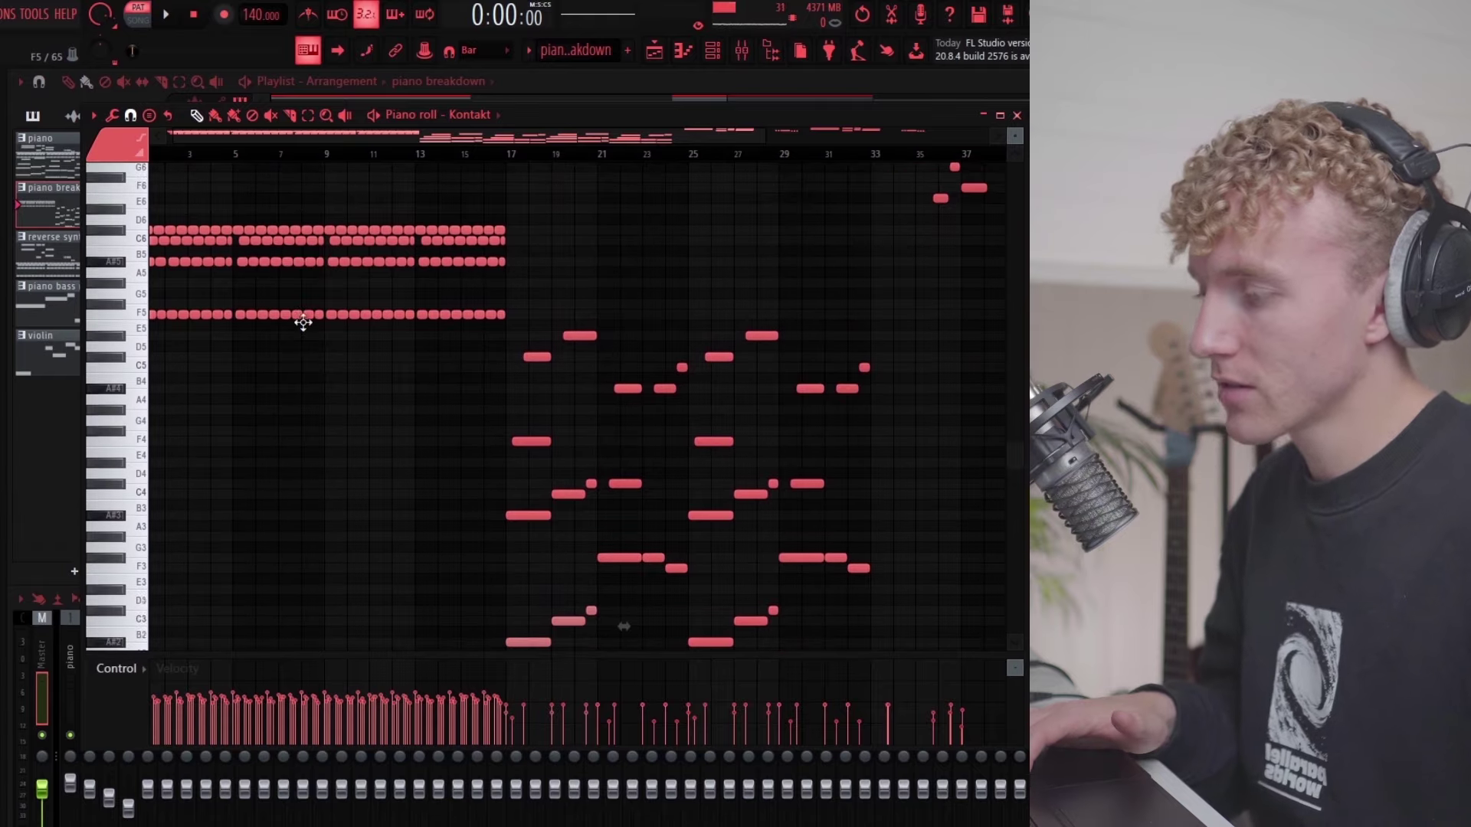
pyautogui.scroll(2, 578, 404)
pyautogui.scroll(1, 578, 403)
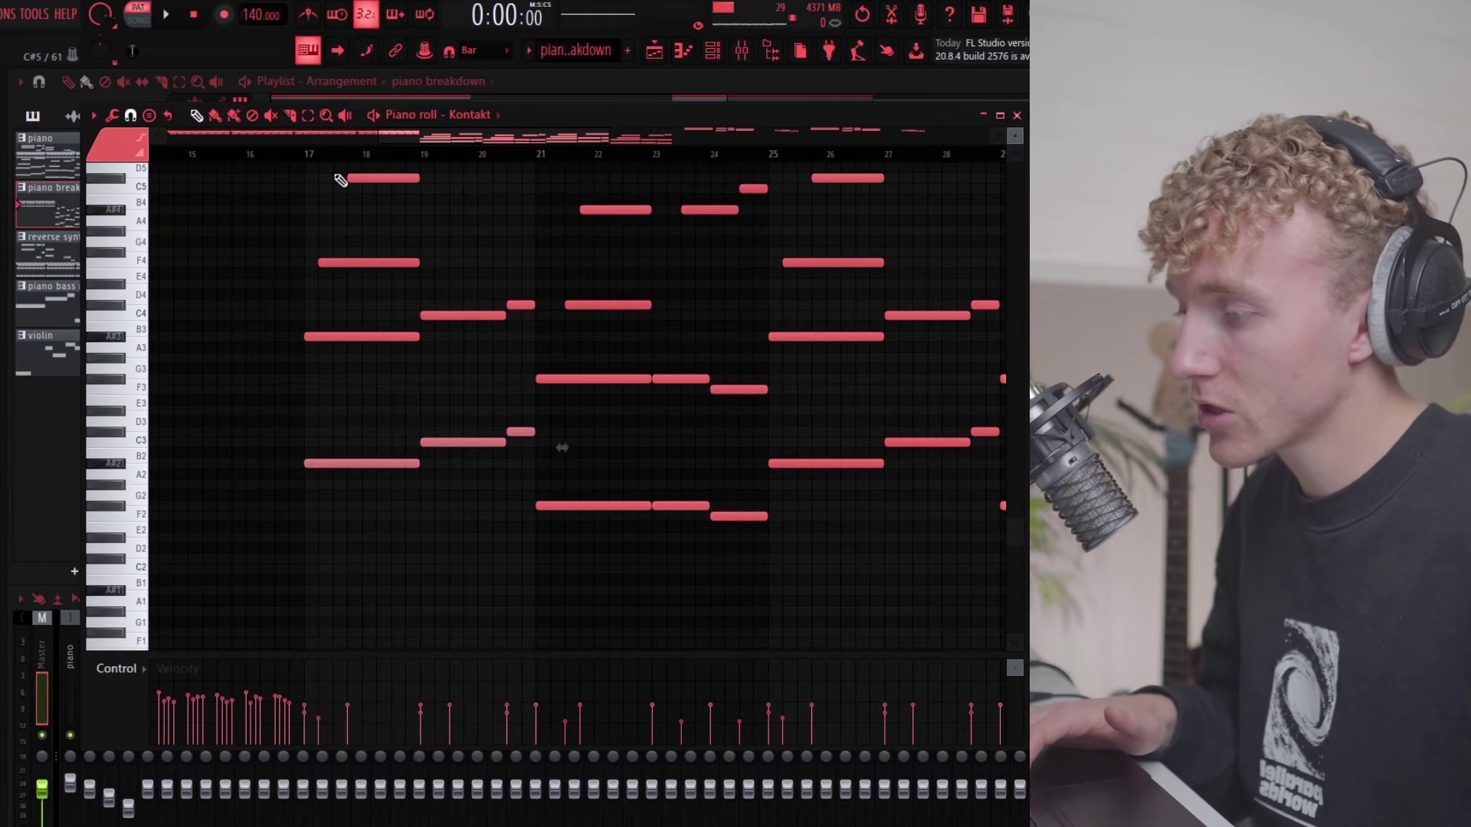
pyautogui.scroll(-2, 417, 301)
pyautogui.scroll(3, 424, 310)
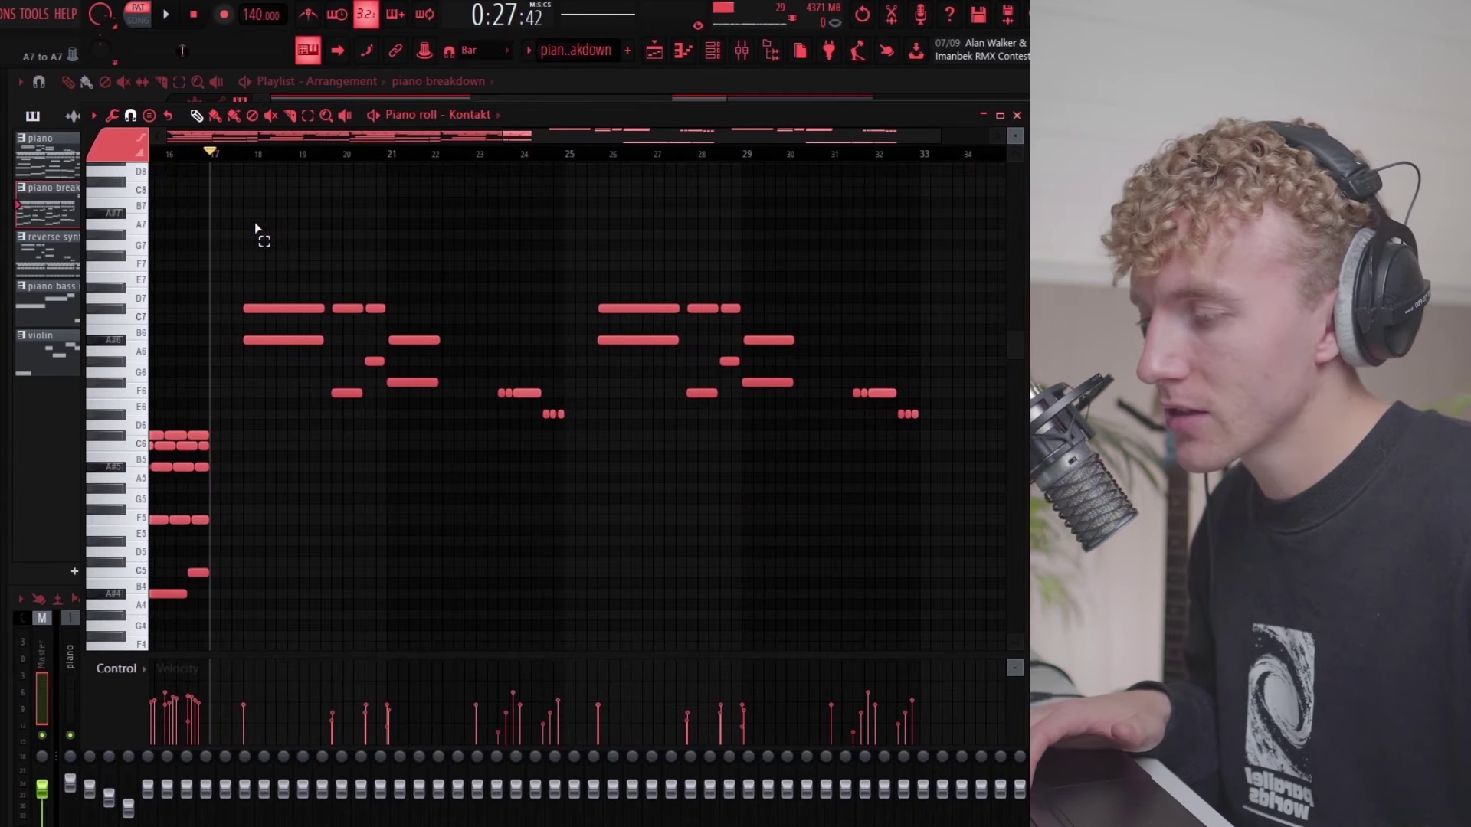
# Step: Select the high melody notes starting after bar 17 and move them to the pattern's start, above the other parts
pyautogui.moveTo(256, 223); pyautogui.dragTo(919, 425)
pyautogui.scroll(-2, 347, 348)
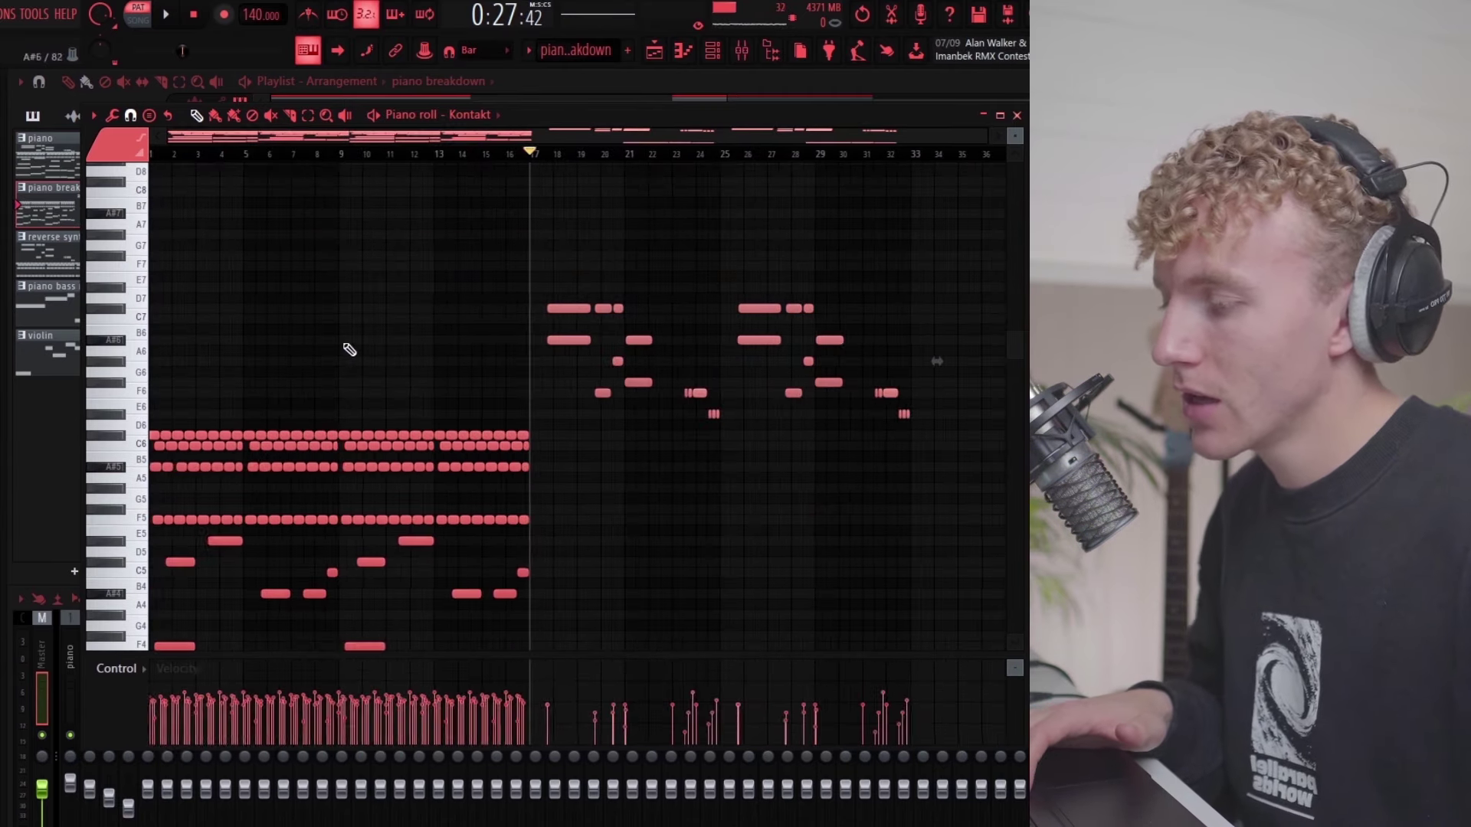
pyautogui.scroll(-2, 393, 364)
pyautogui.scroll(2, 490, 460)
pyautogui.scroll(5, 410, 296)
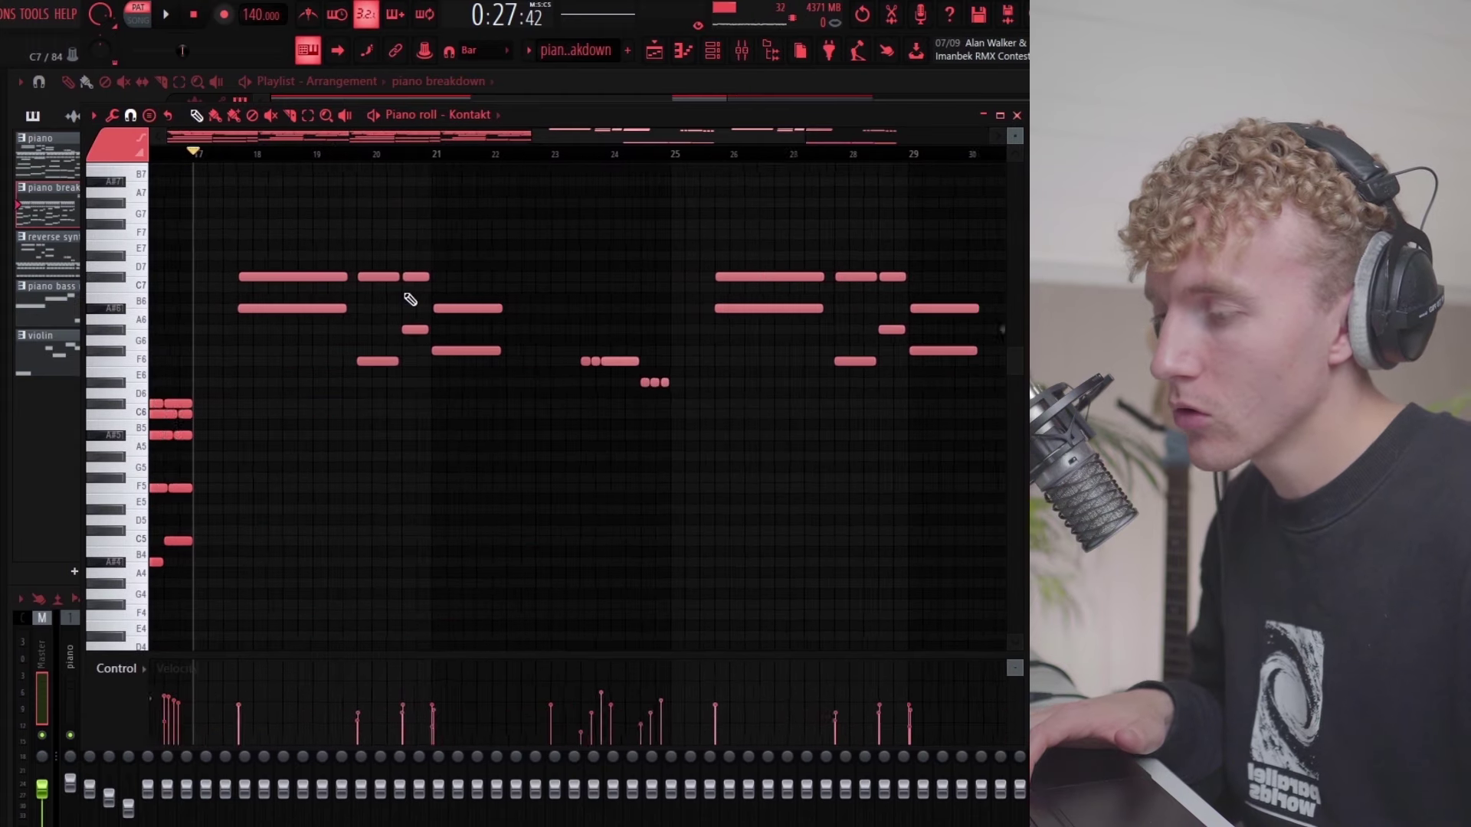
pyautogui.scroll(-1, 411, 213)
pyautogui.scroll(2, 288, 260)
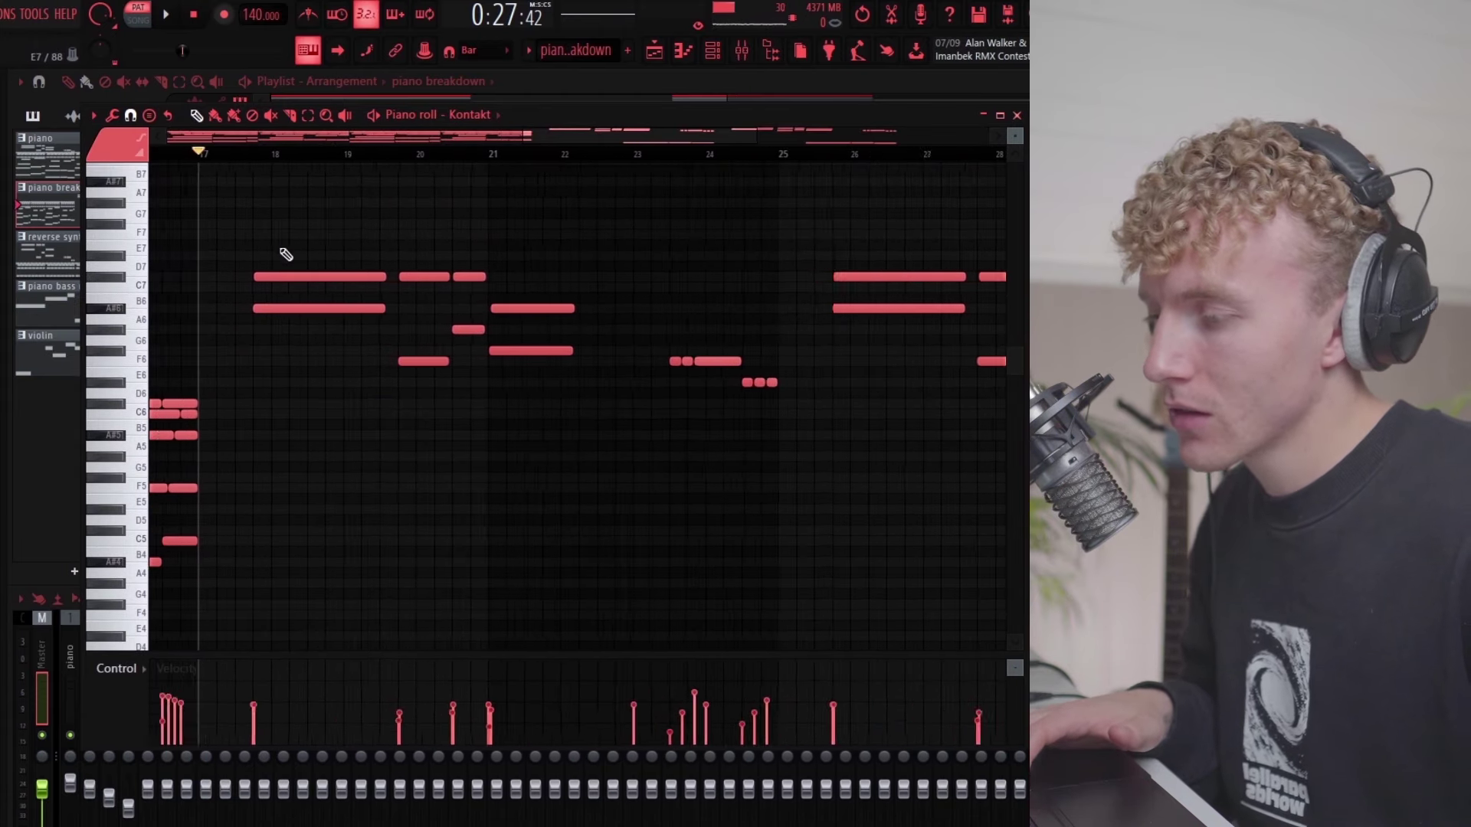
pyautogui.scroll(-1, 550, 223)
pyautogui.scroll(-5, 460, 239)
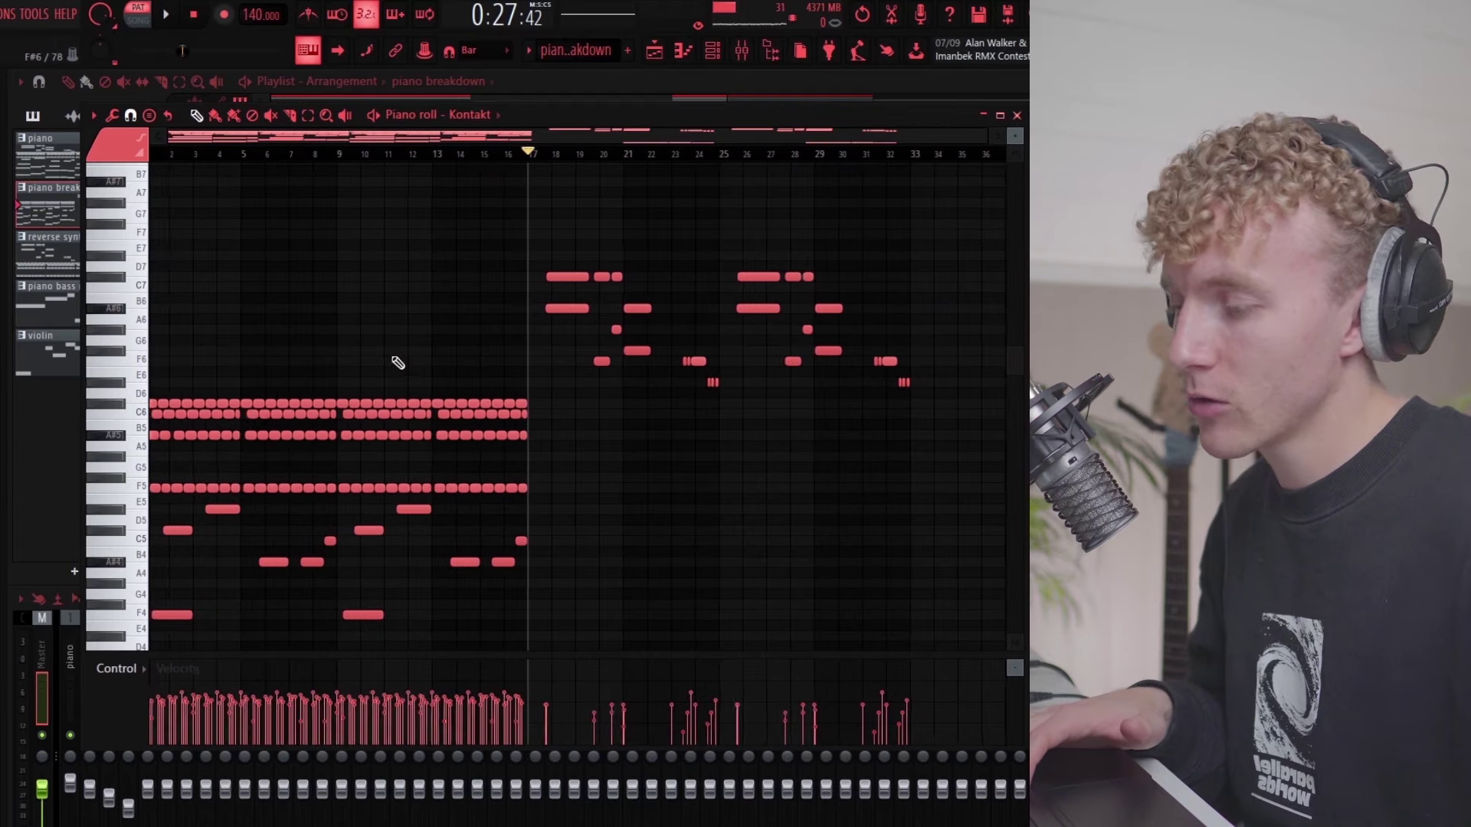
pyautogui.scroll(4, 719, 374)
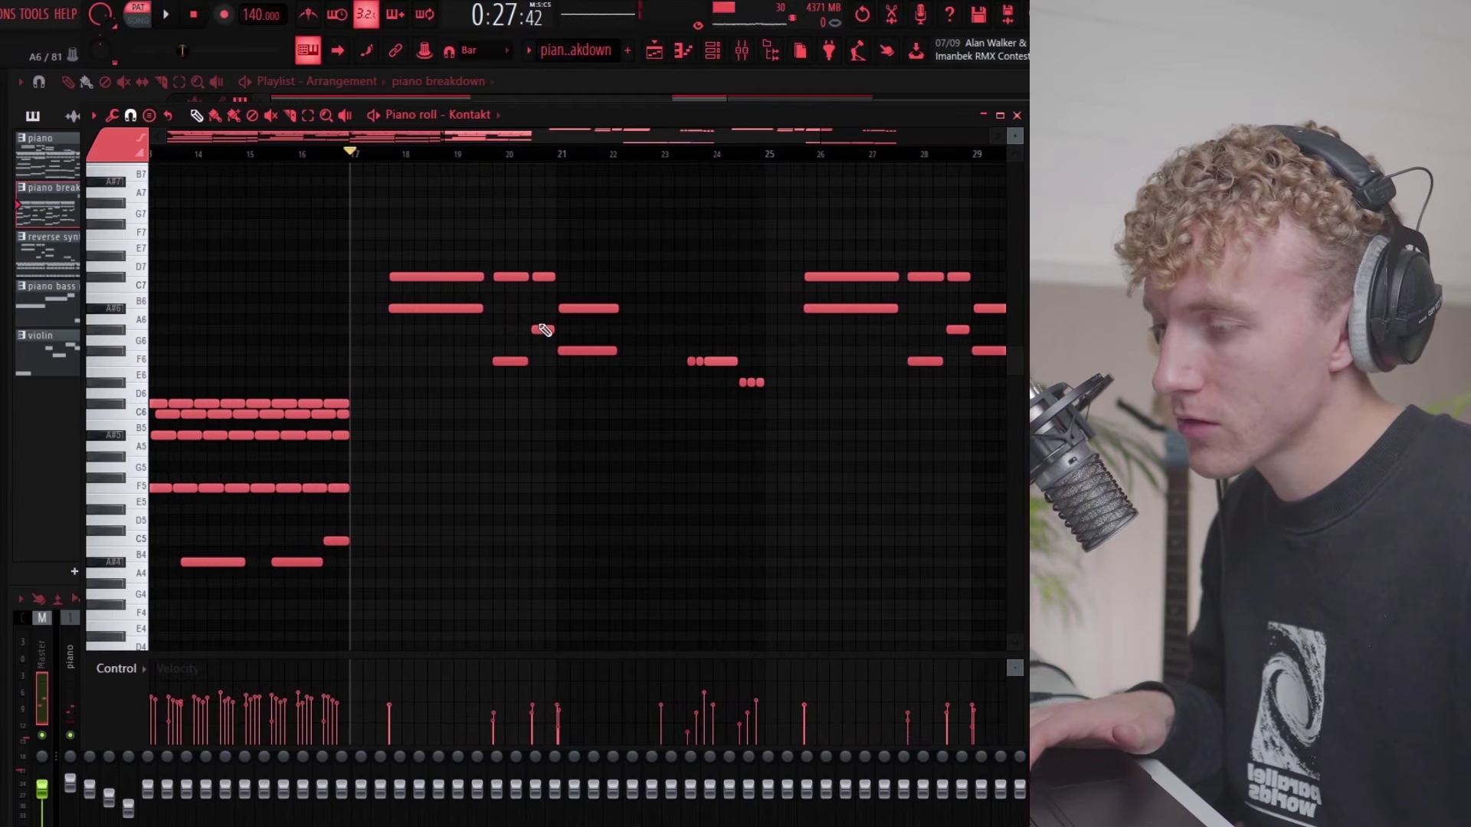
pyautogui.hscroll(2, 690, 322)
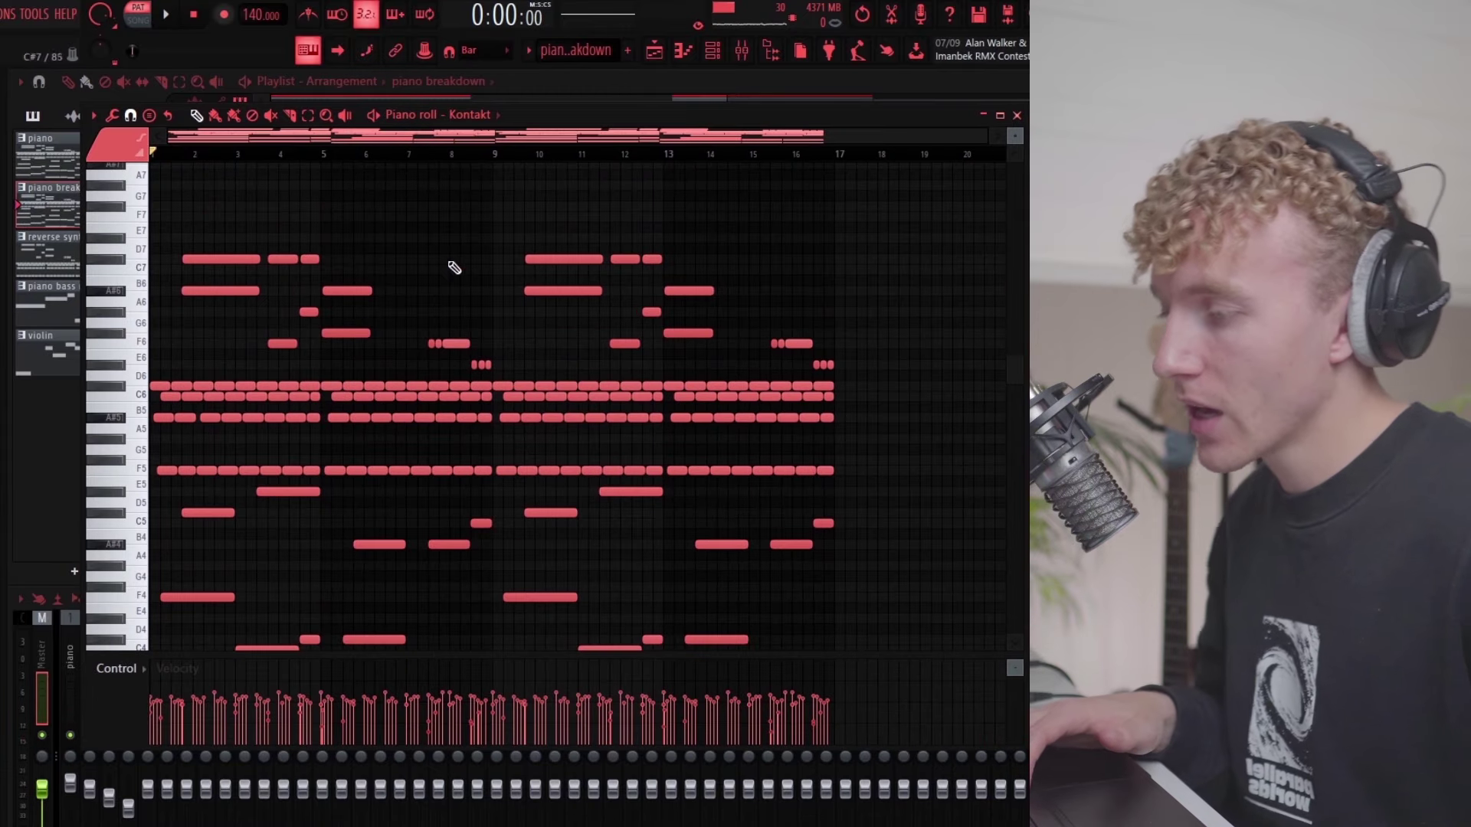
# Step: Play the combined piano breakdown pattern from bar 1 with all note layers in view
pyautogui.scroll(-3, 873, 443)
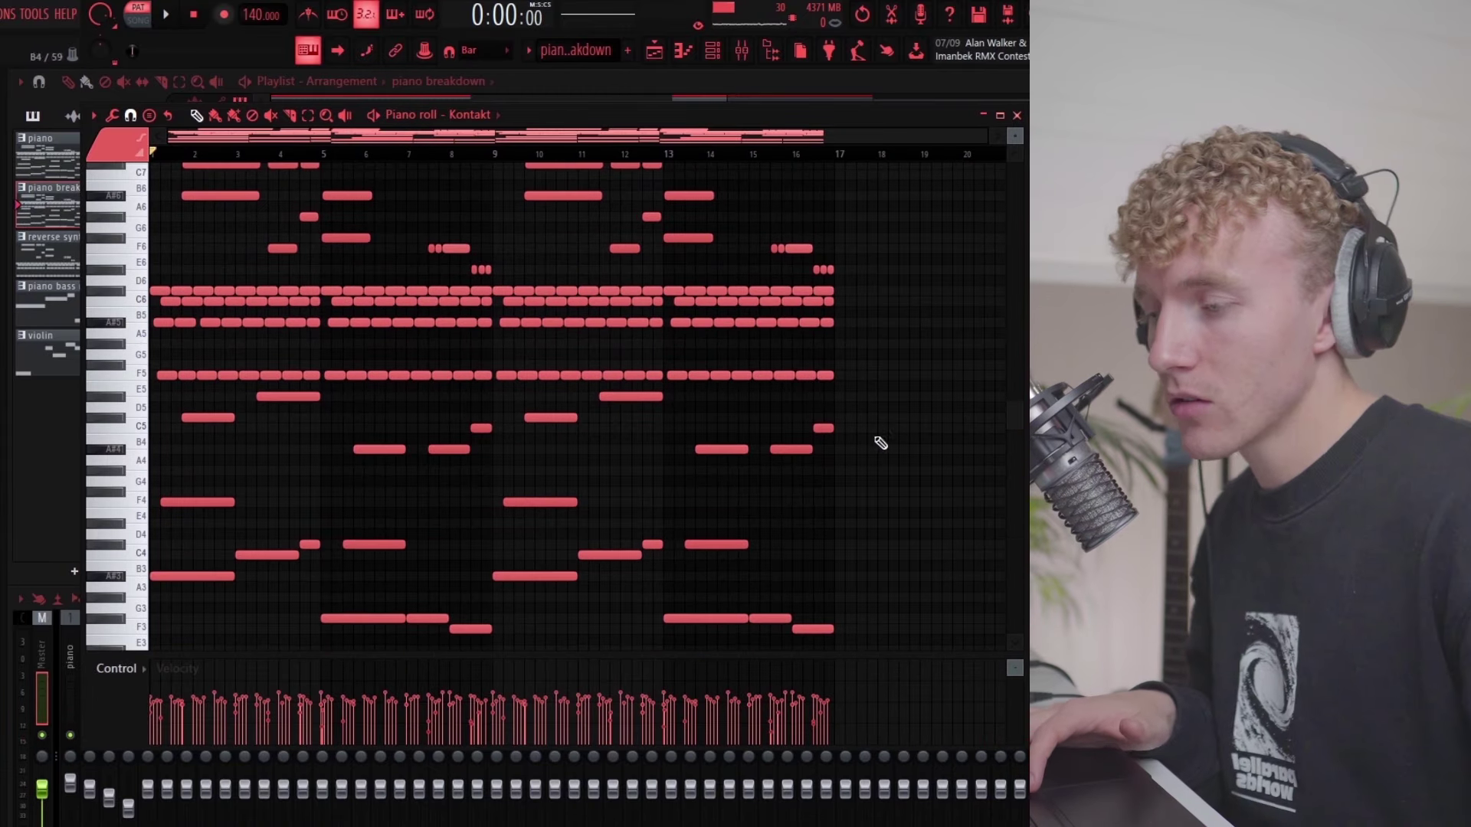
pyautogui.scroll(3, 937, 285)
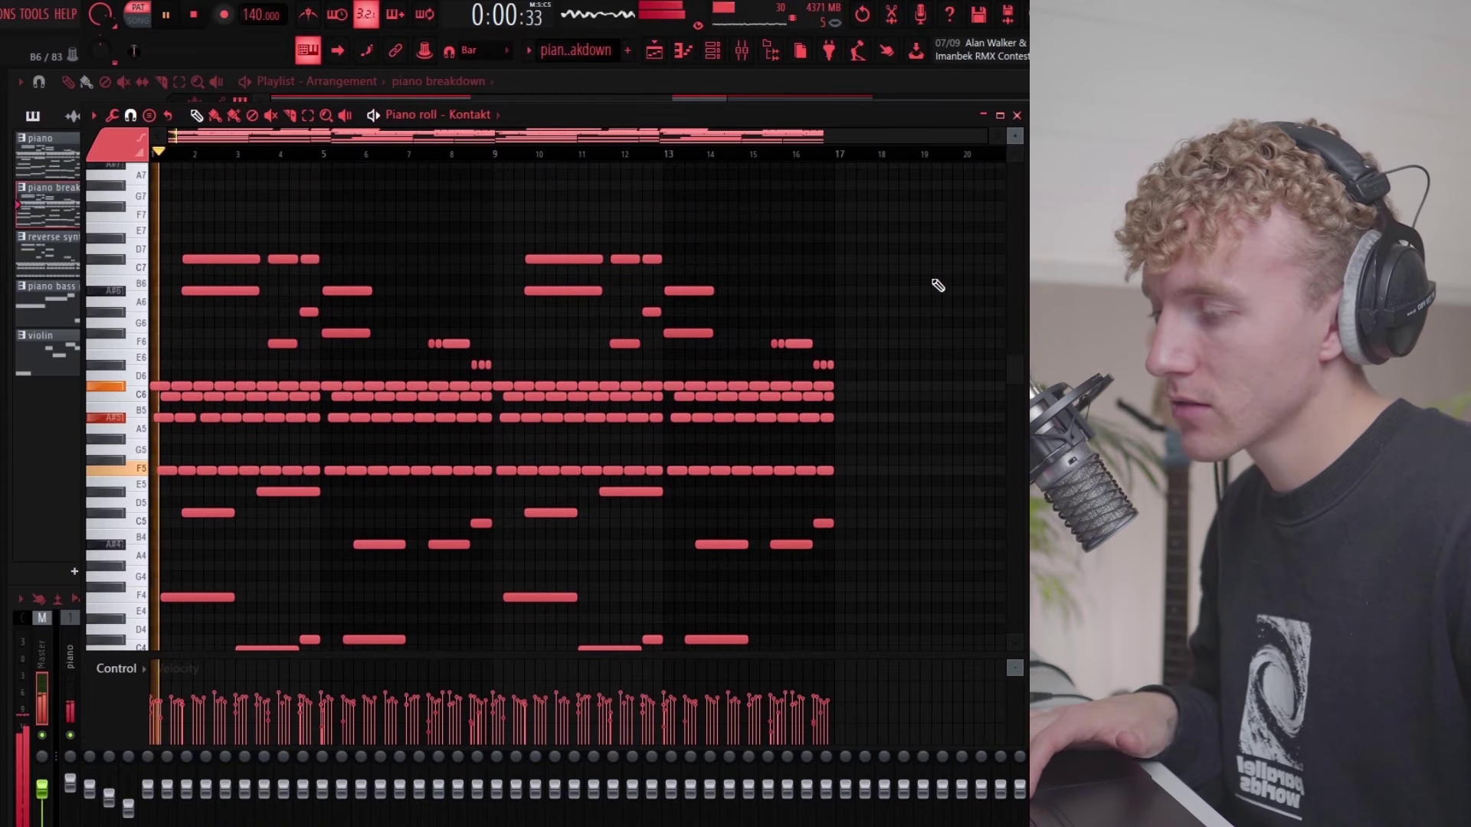
pyautogui.moveTo(1015, 136); pyautogui.dragTo(1015, 96)
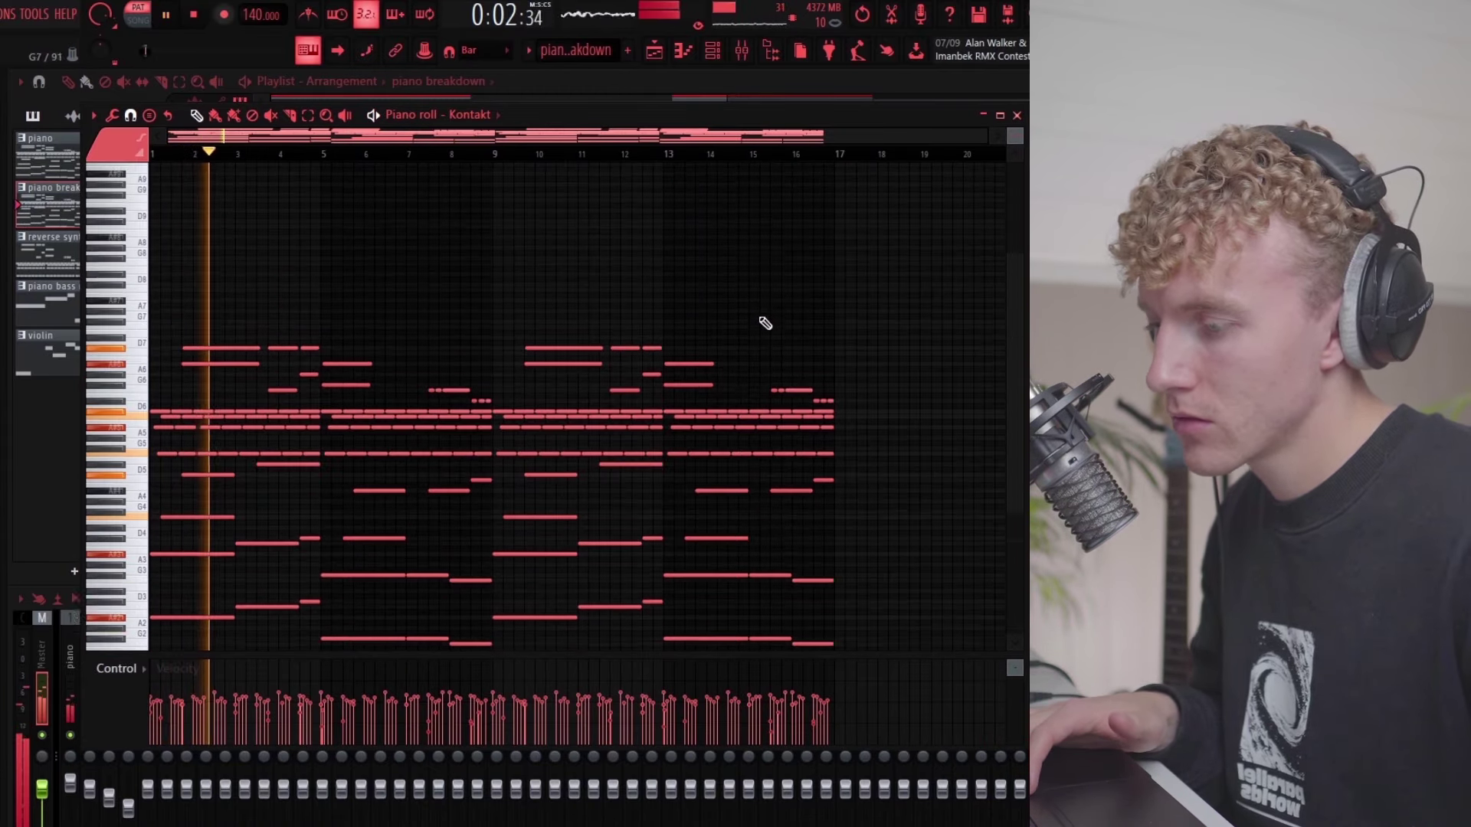
pyautogui.scroll(-4, 758, 322)
pyautogui.scroll(1, 477, 350)
pyautogui.scroll(3, 477, 350)
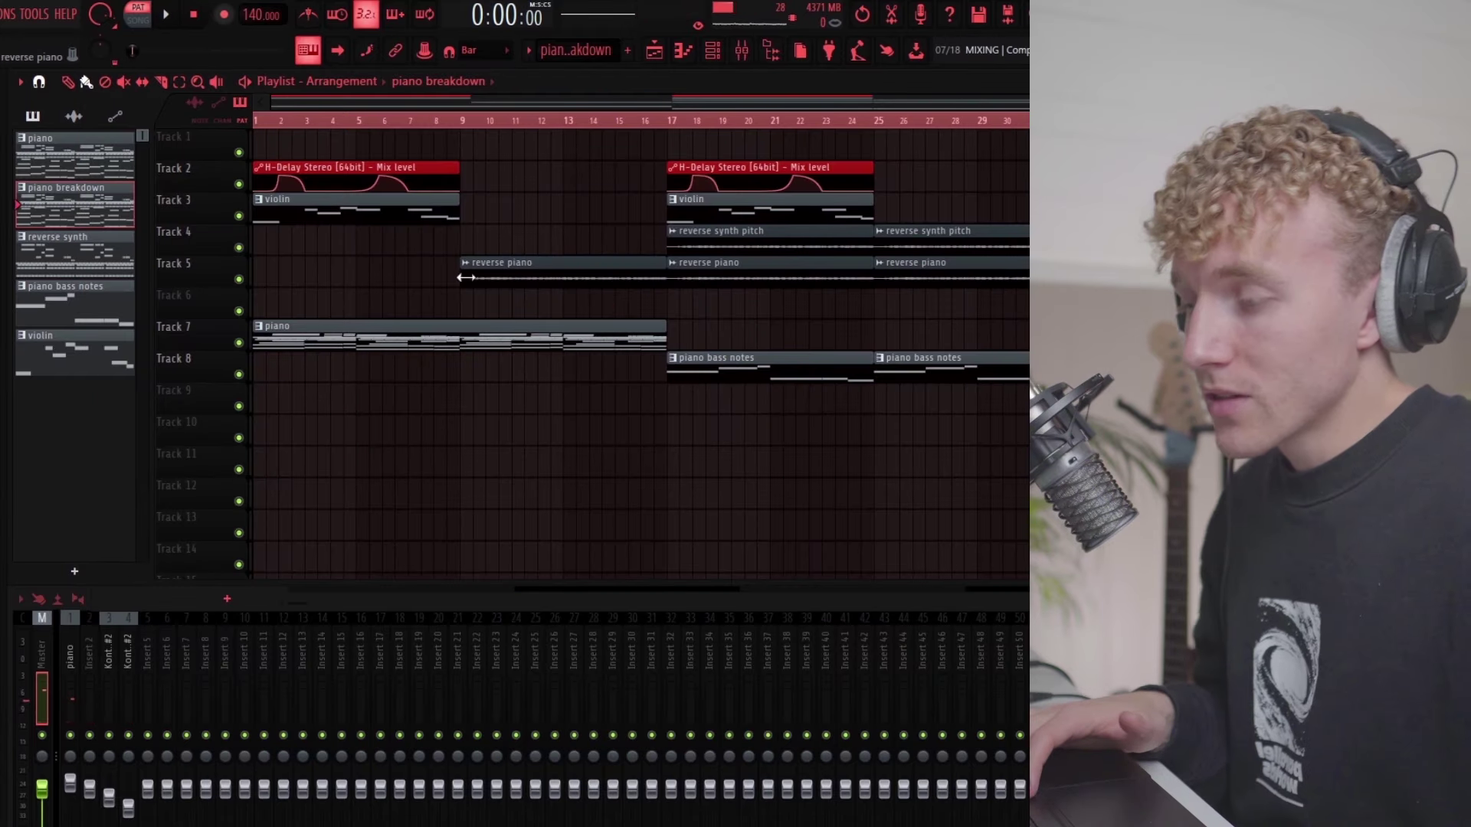
# Step: Select bars 1 to 8 in the playlist for looping and open the violin pattern with its Kontakt #2 instrument
pyautogui.moveTo(462, 131); pyautogui.dragTo(125, 178)
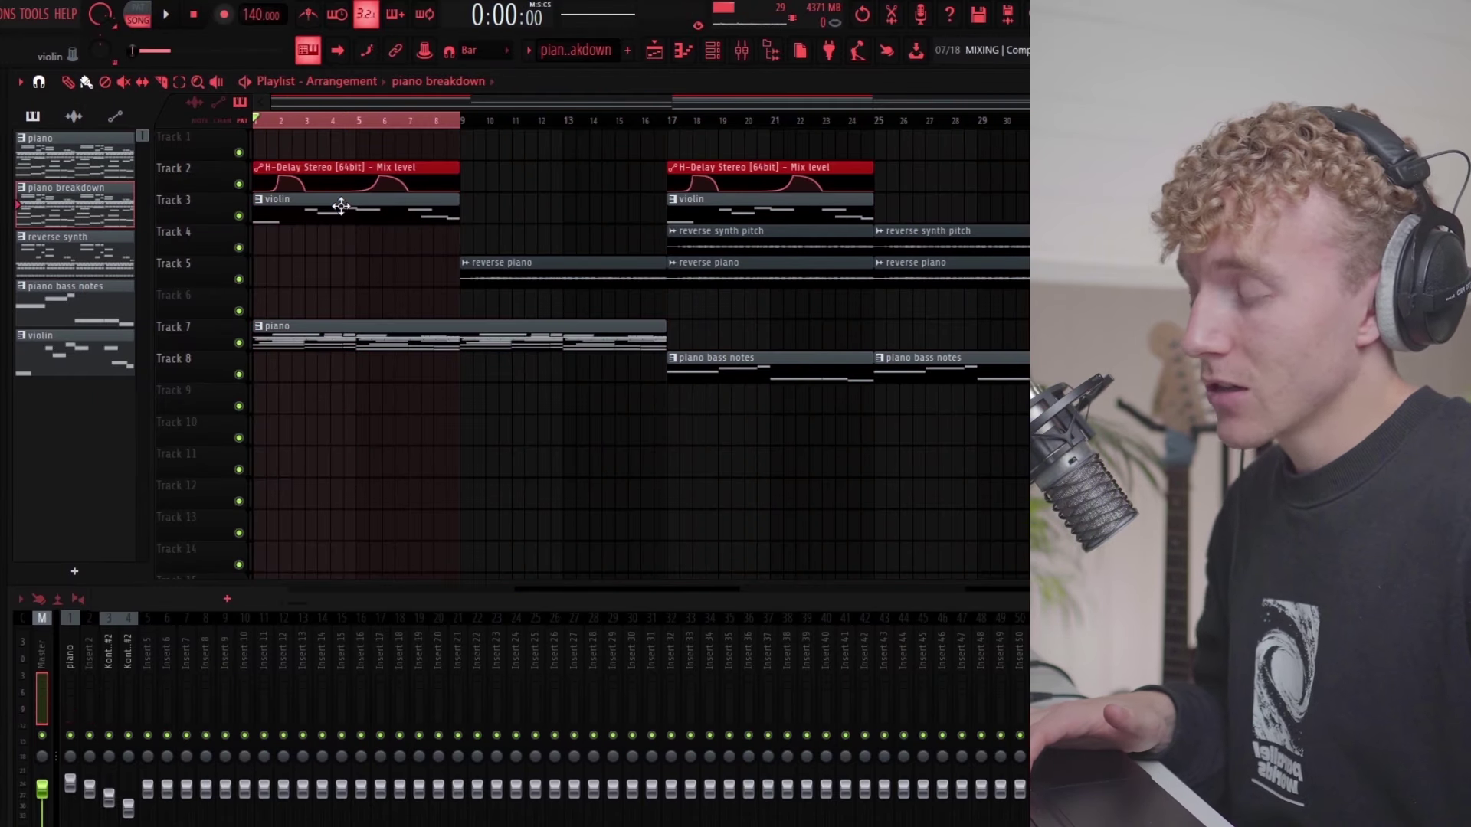
pyautogui.doubleClick(341, 206)
pyautogui.keyDown('ctrl'); pyautogui.rightClick(559, 265); pyautogui.keyUp('ctrl')
pyautogui.press('F6')
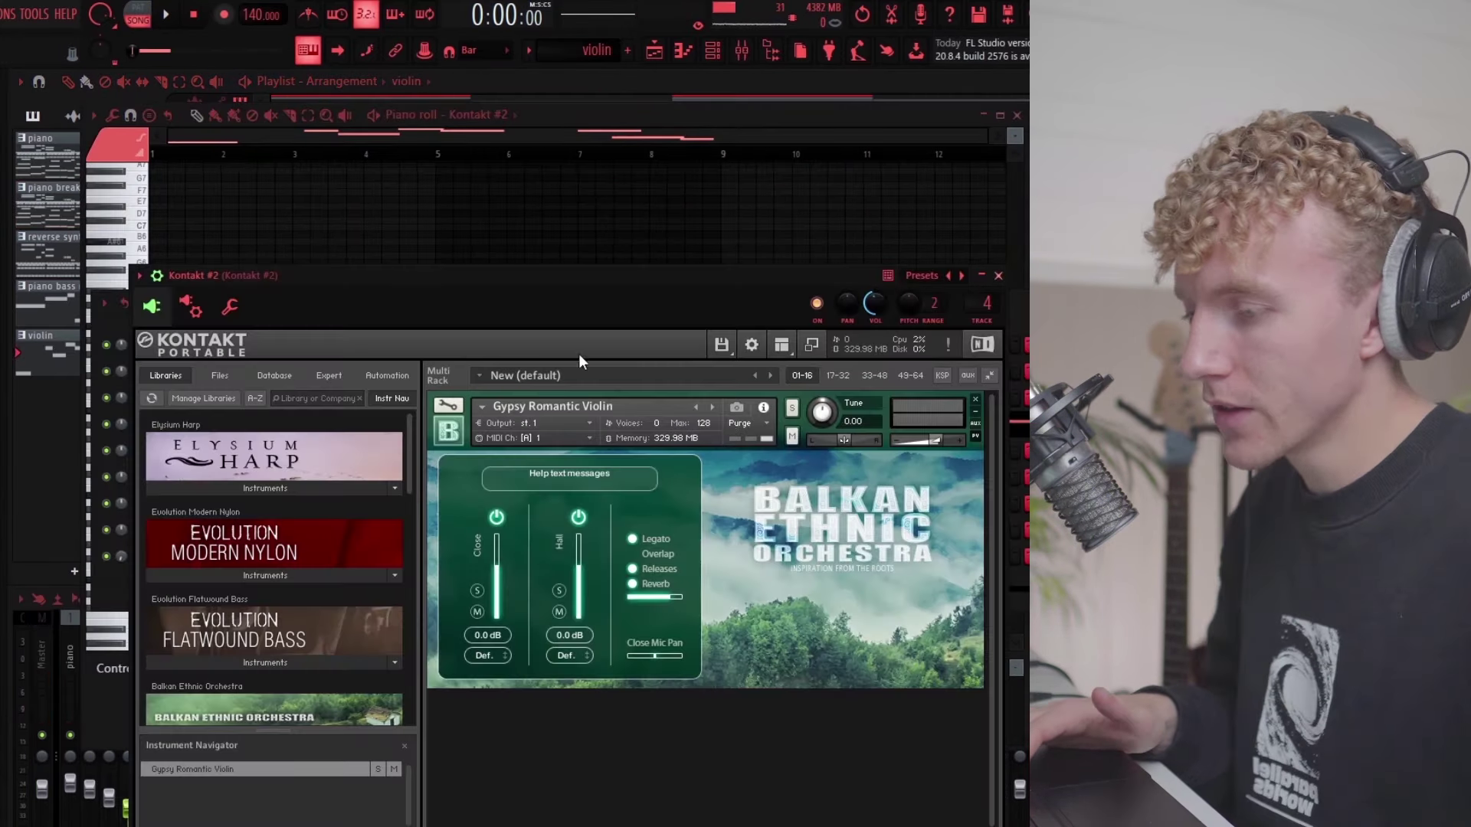
# Step: Examine the Gypsy Romantic Violin instrument in Kontakt #2 and play the violin pattern in the piano roll
pyautogui.moveTo(537, 278); pyautogui.dragTo(525, 195)
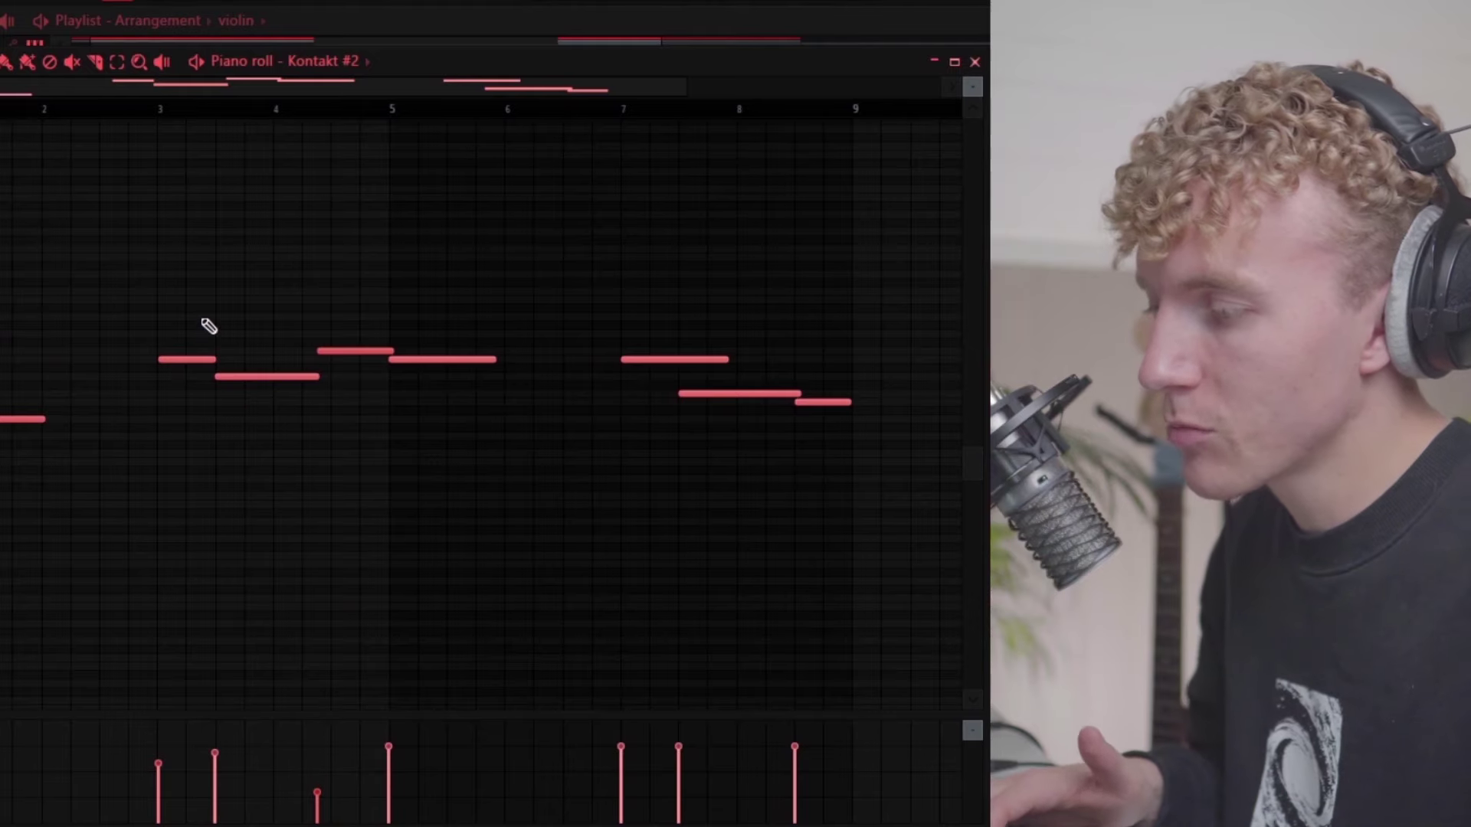
pyautogui.scroll(-2, 209, 326)
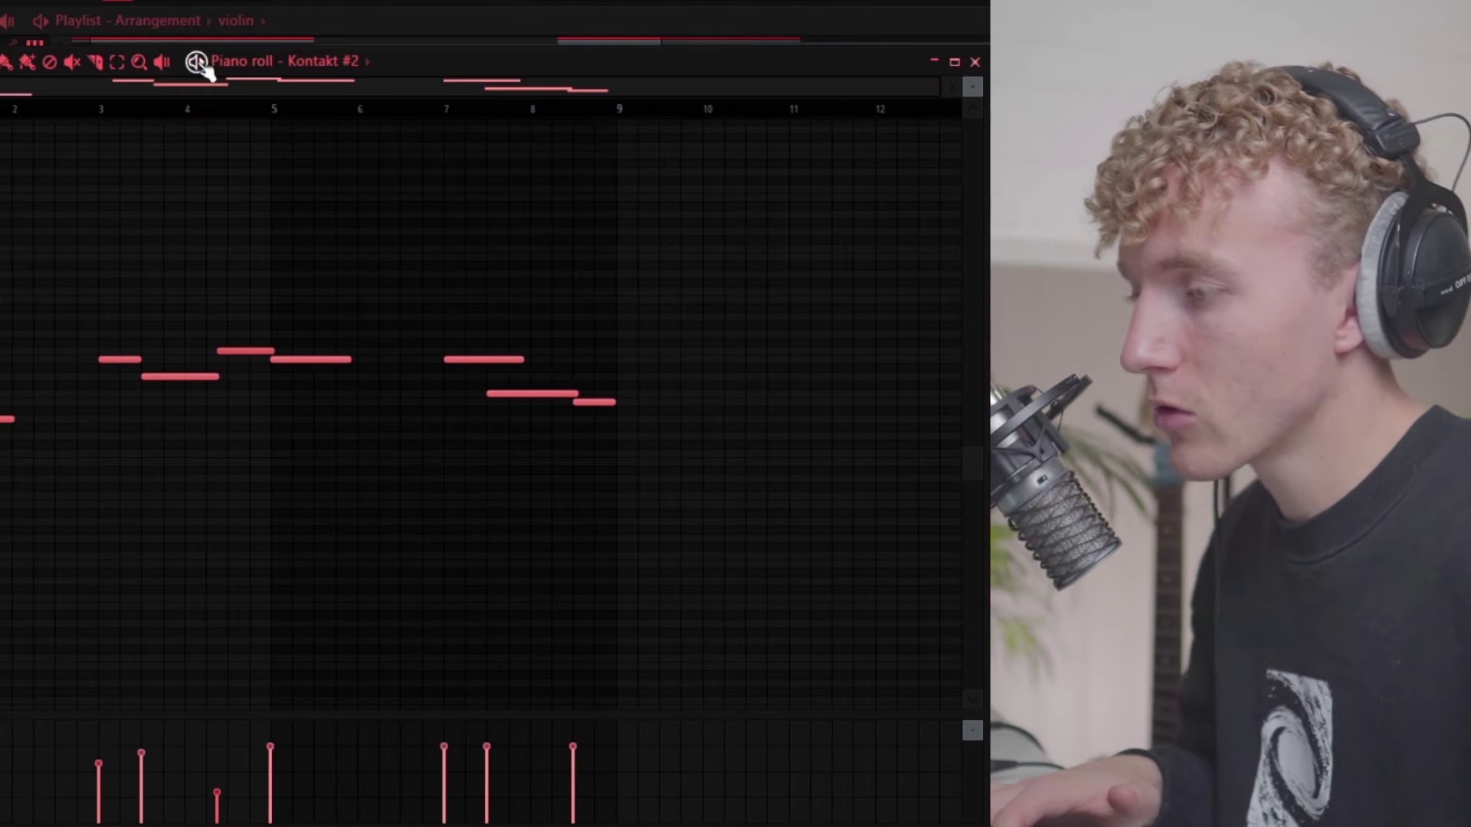
pyautogui.press('space')
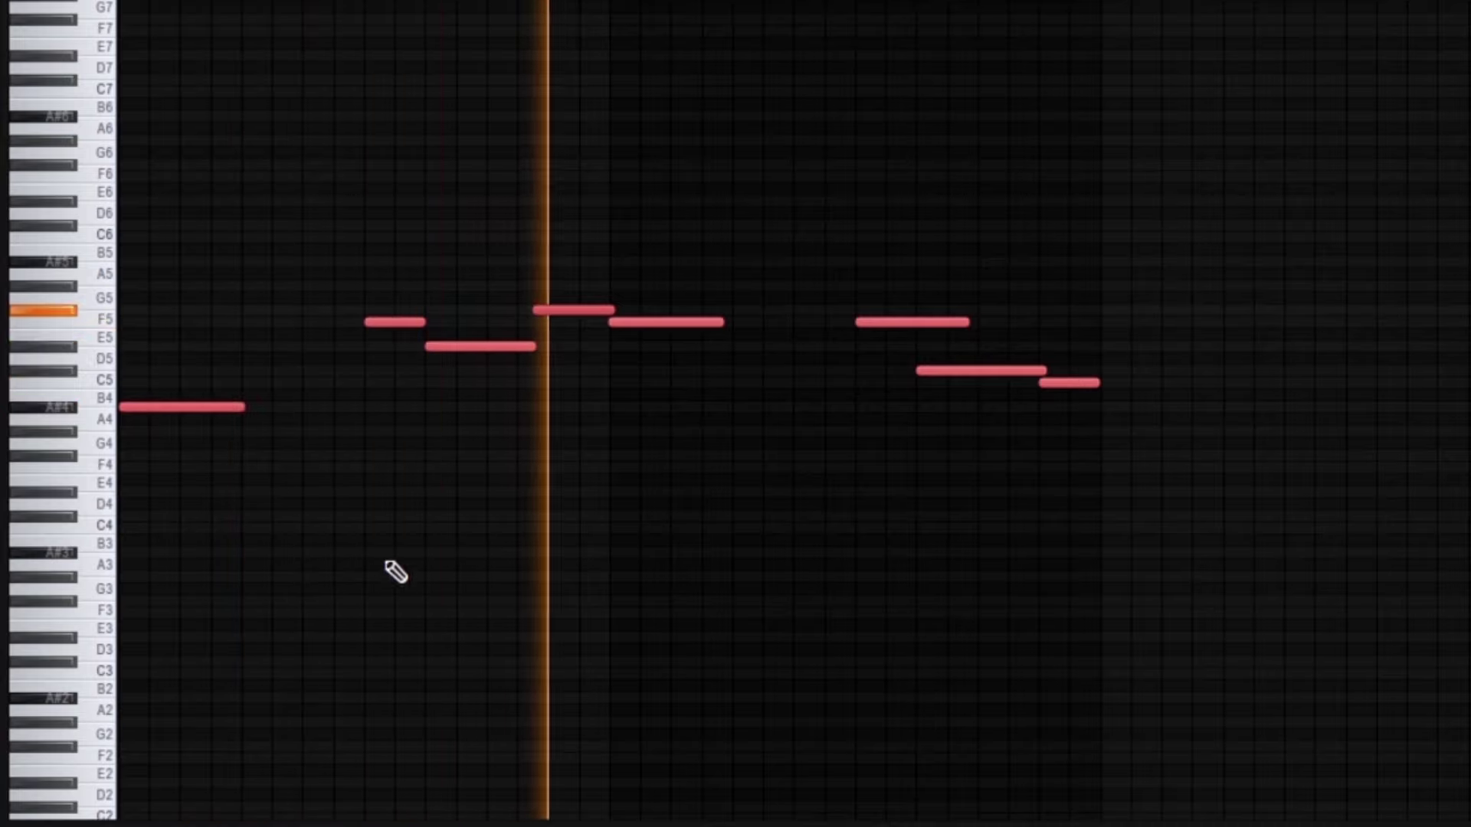
# Step: Play the violin clip with its H-Delay mix automation from the start of the arrangement, muting and re-enabling the violin track
pyautogui.scroll(3, 793, 409)
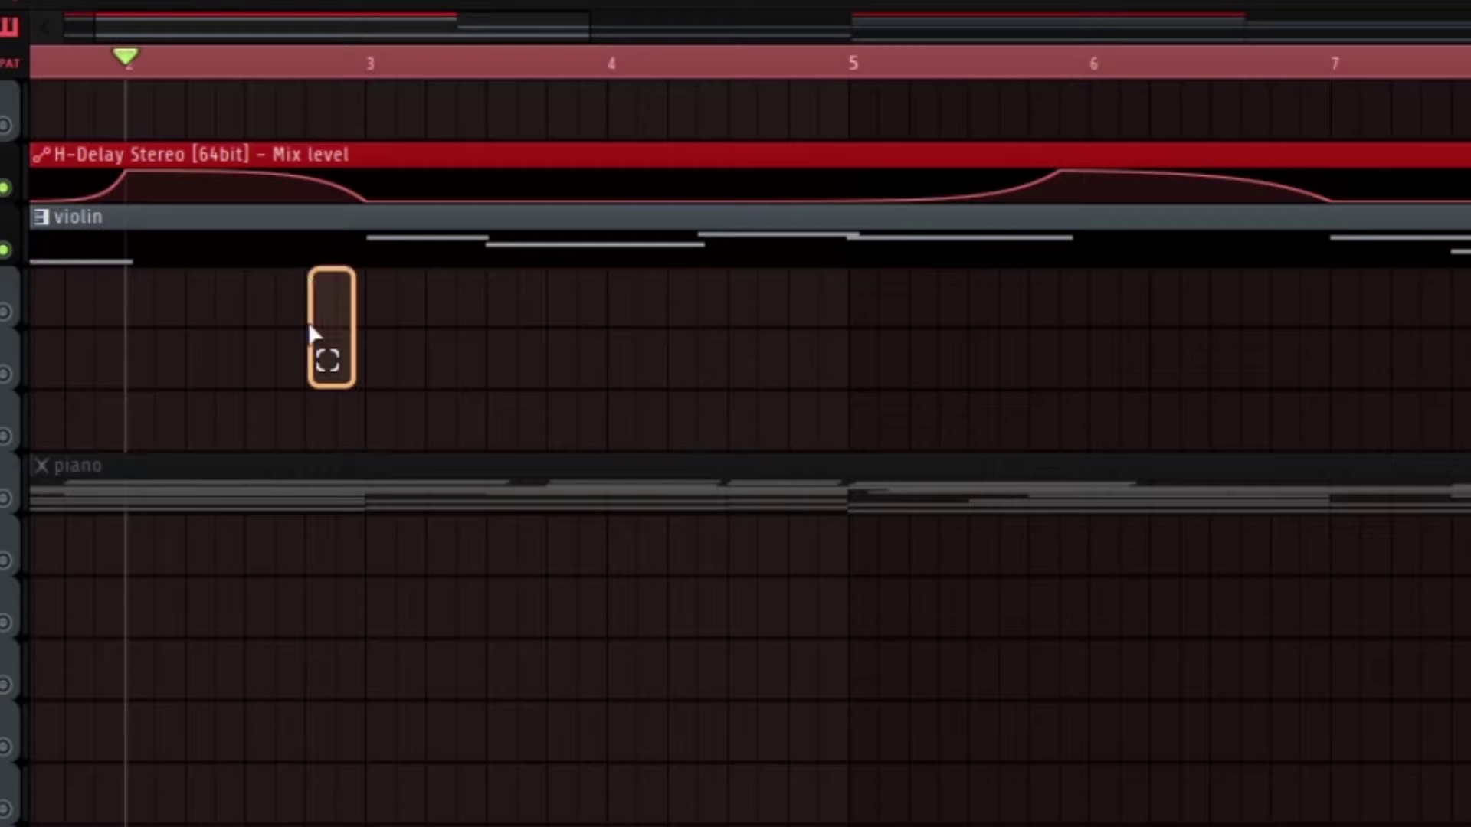
pyautogui.click(191, 249)
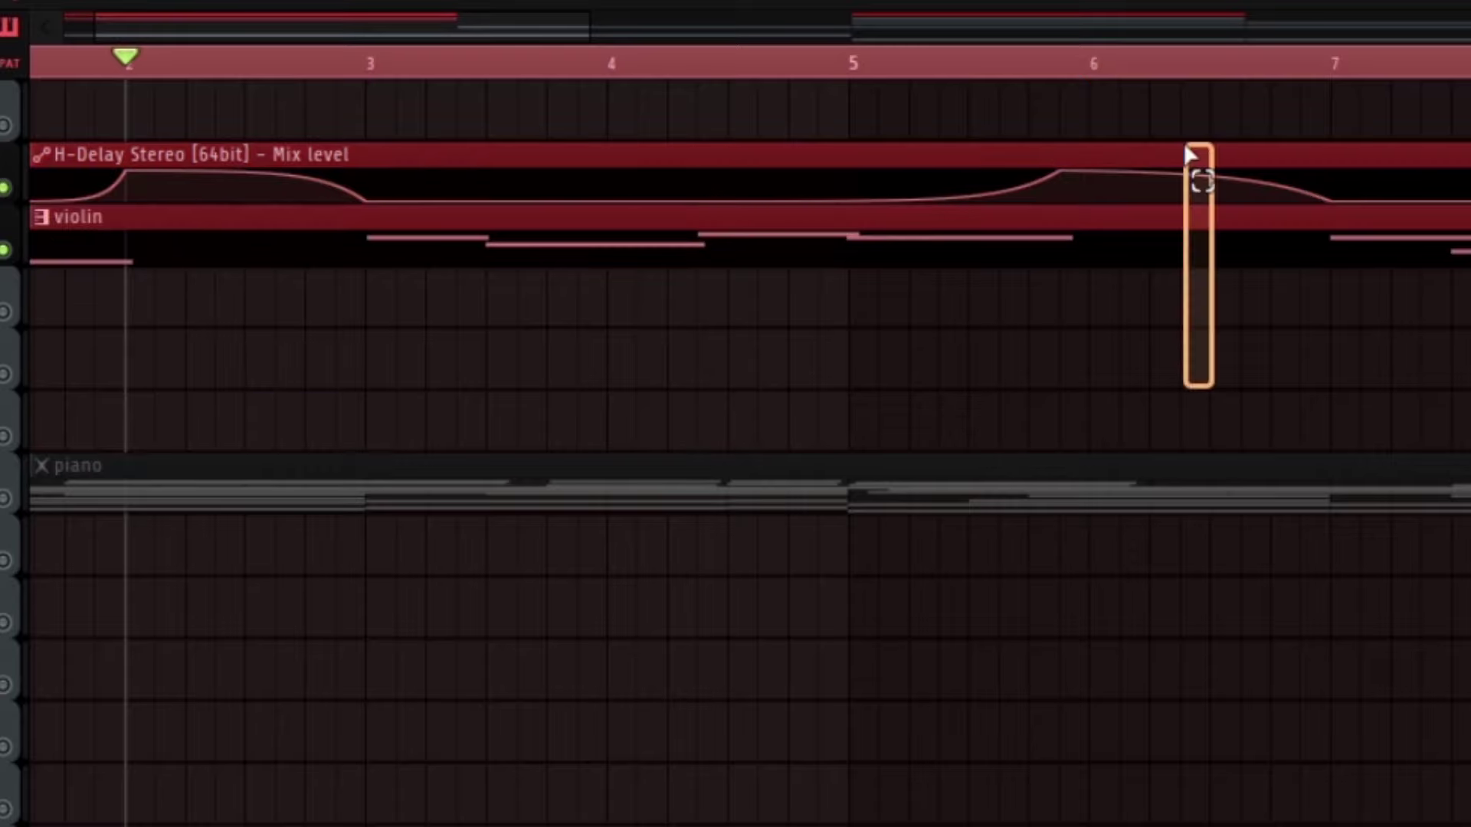
pyautogui.hotkey('ctrl', 'd')
pyautogui.click(94, 63)
pyautogui.scroll(3, 114, 154)
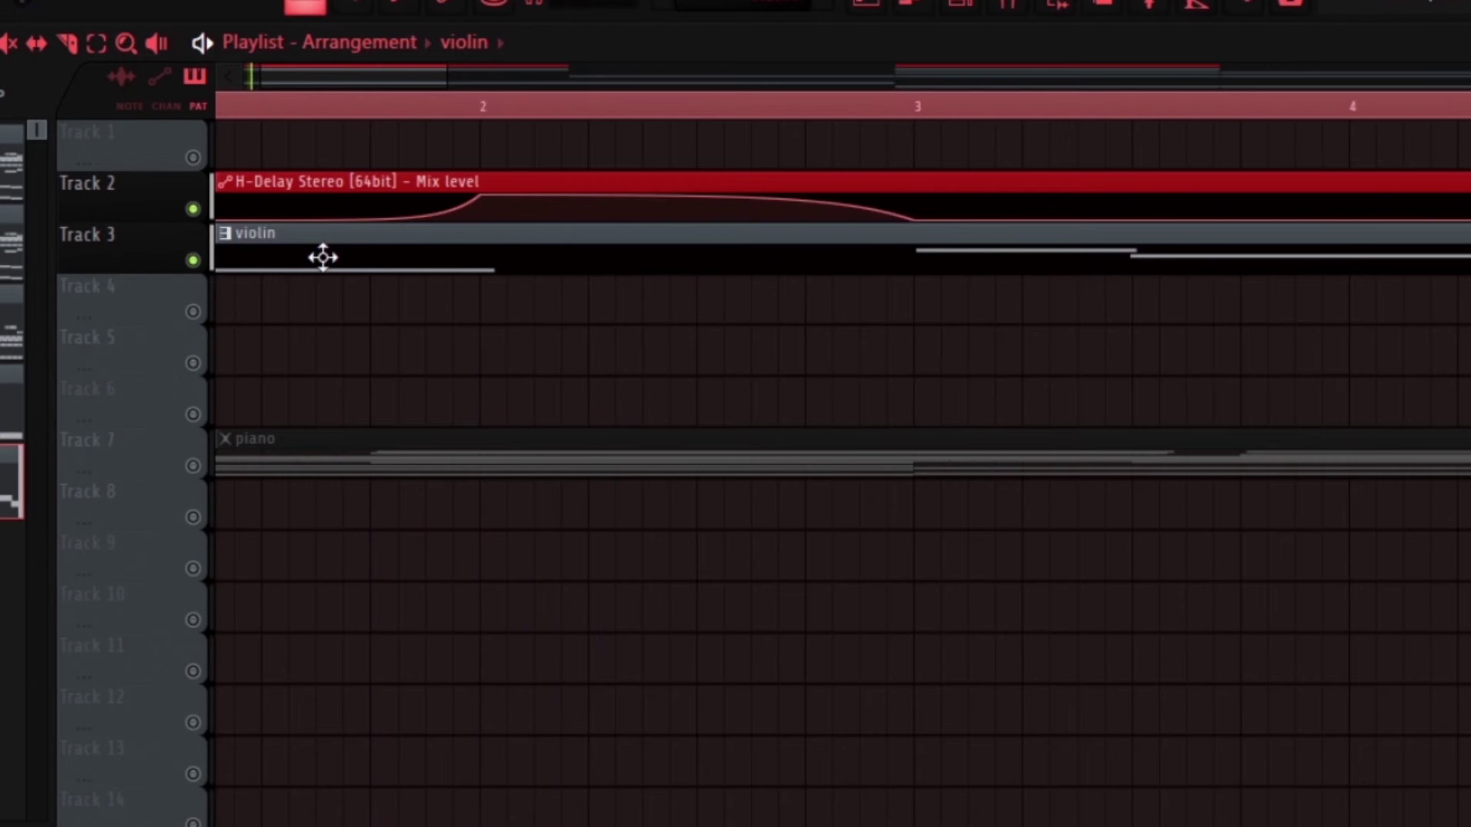
pyautogui.press('space')
pyautogui.click(238, 216)
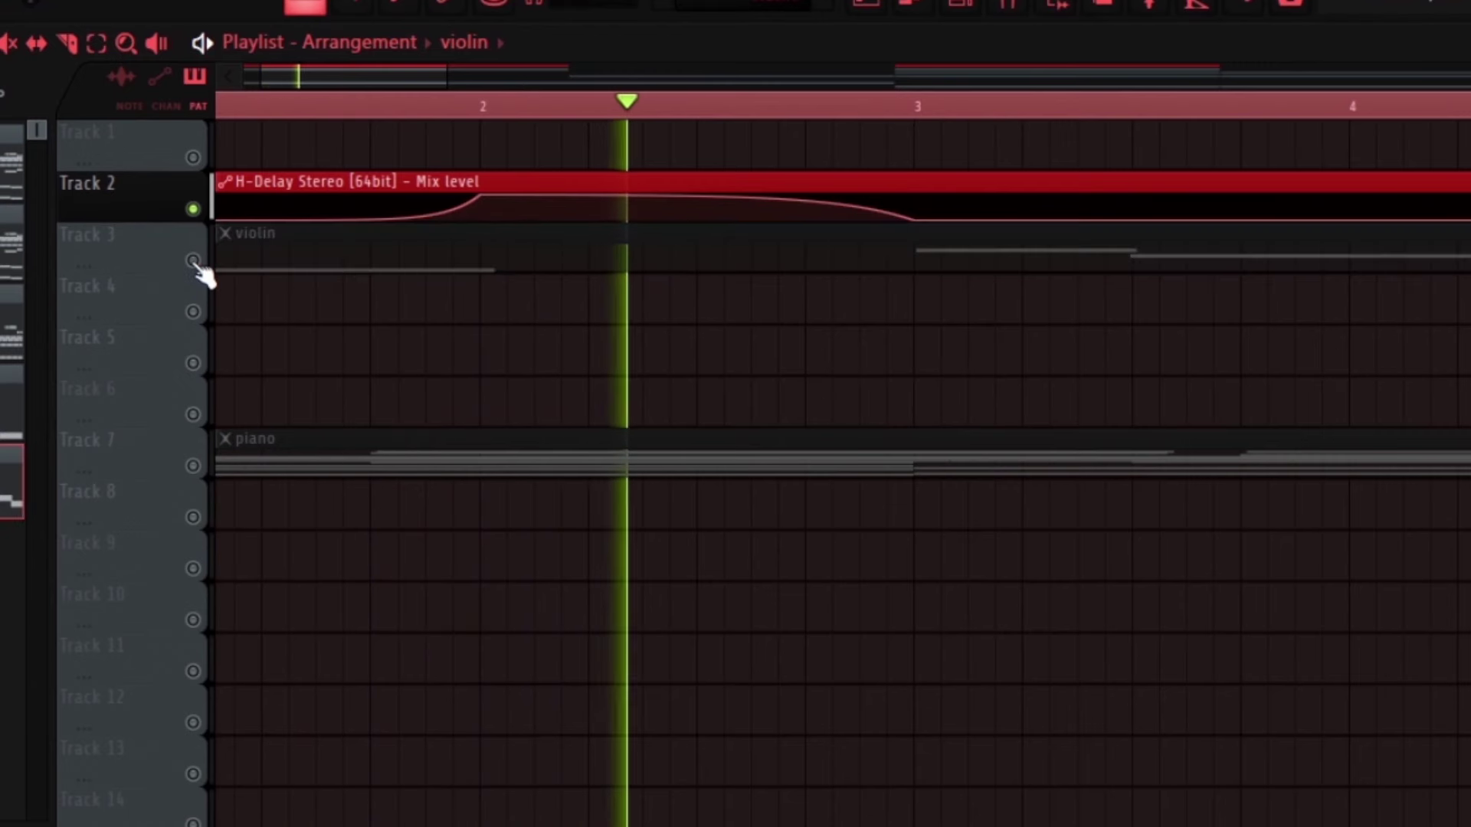
pyautogui.press('space')
pyautogui.click(193, 260)
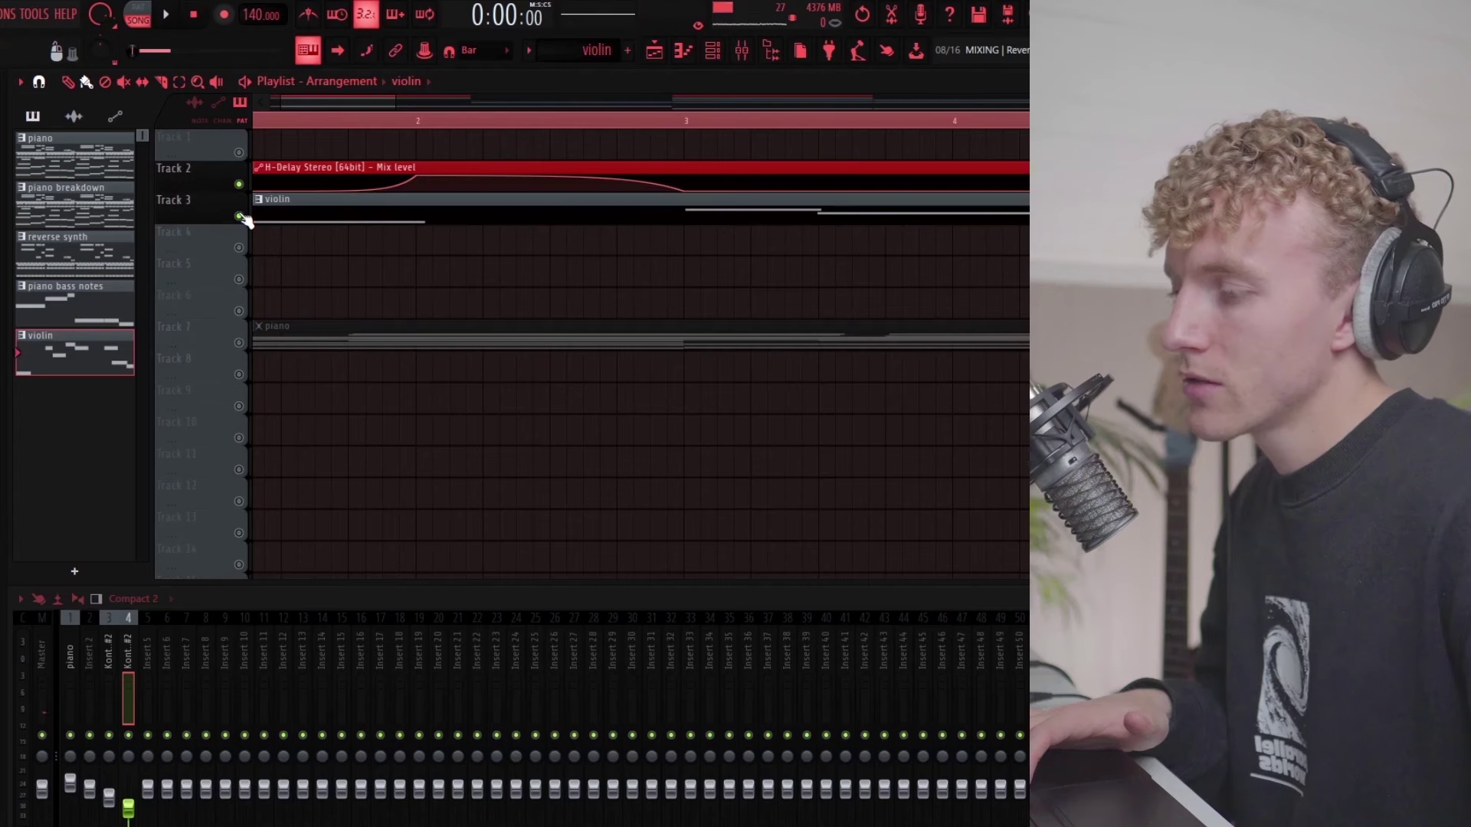
# Step: Re-enable all playlist tracks and bring the reverse piano clip at bar 9 into view
pyautogui.rightClick(239, 216)
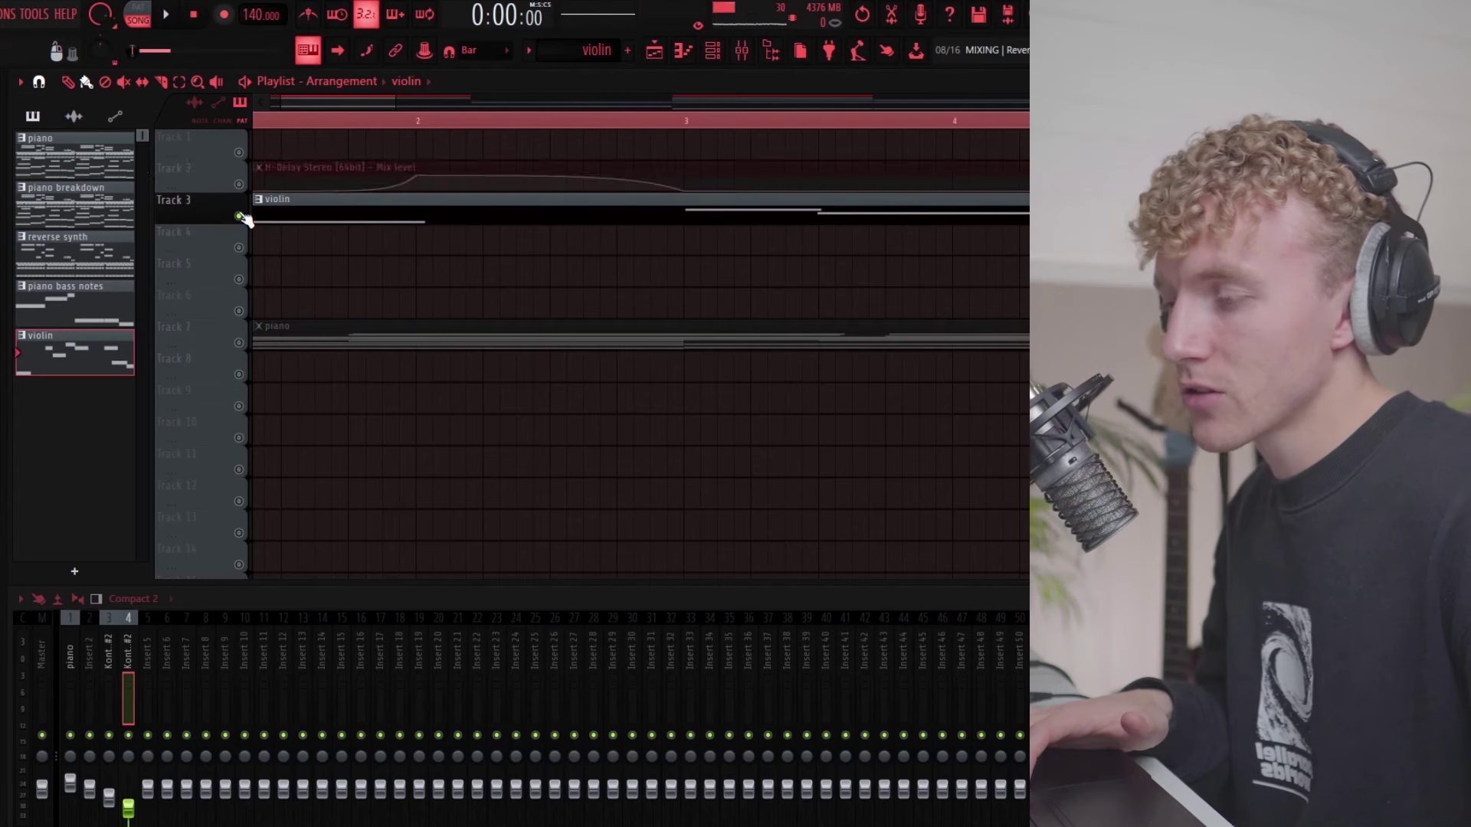
pyautogui.rightClick(239, 216)
pyautogui.scroll(-4, 414, 265)
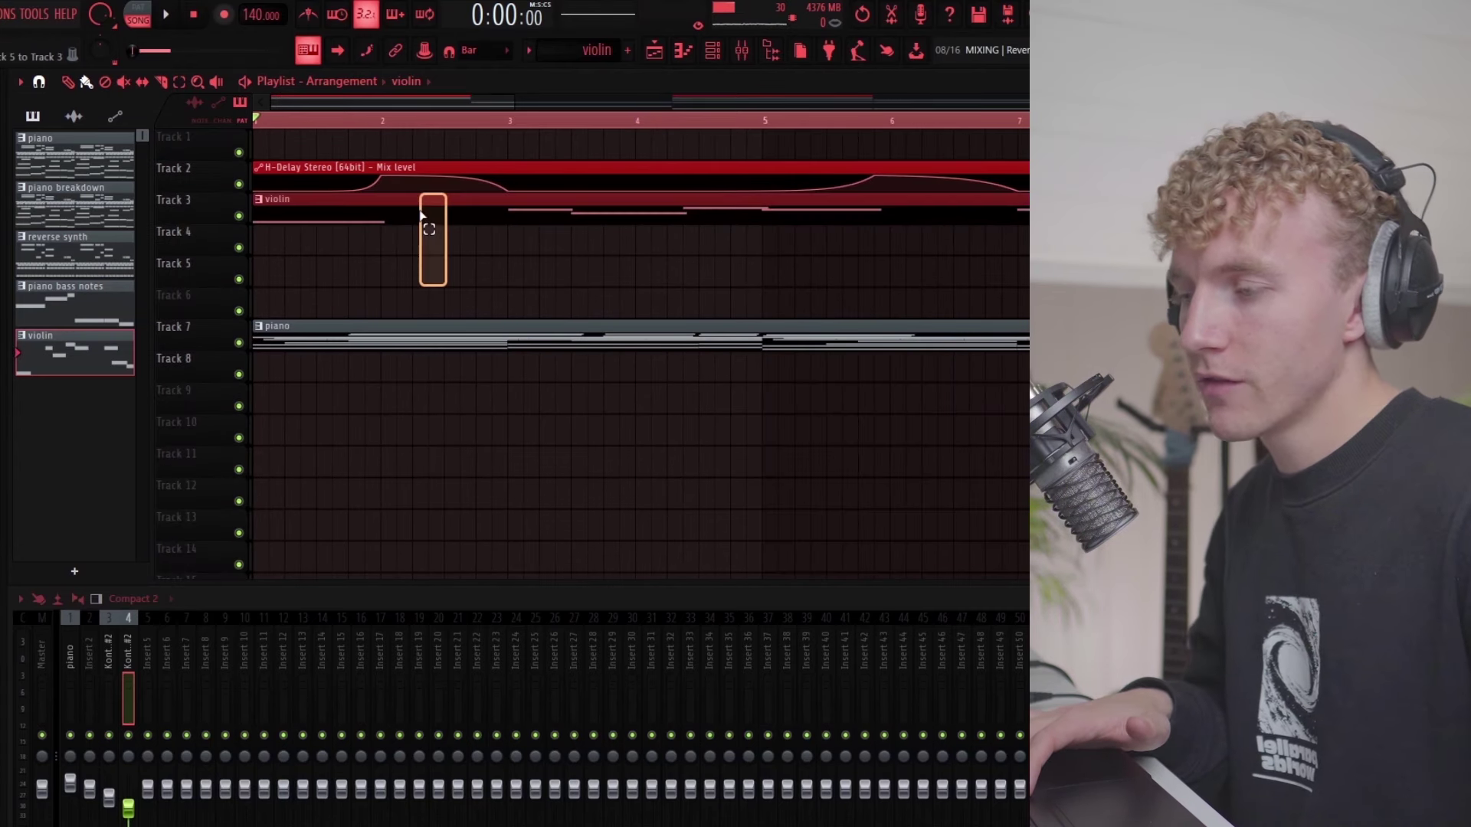
pyautogui.scroll(-3, 452, 245)
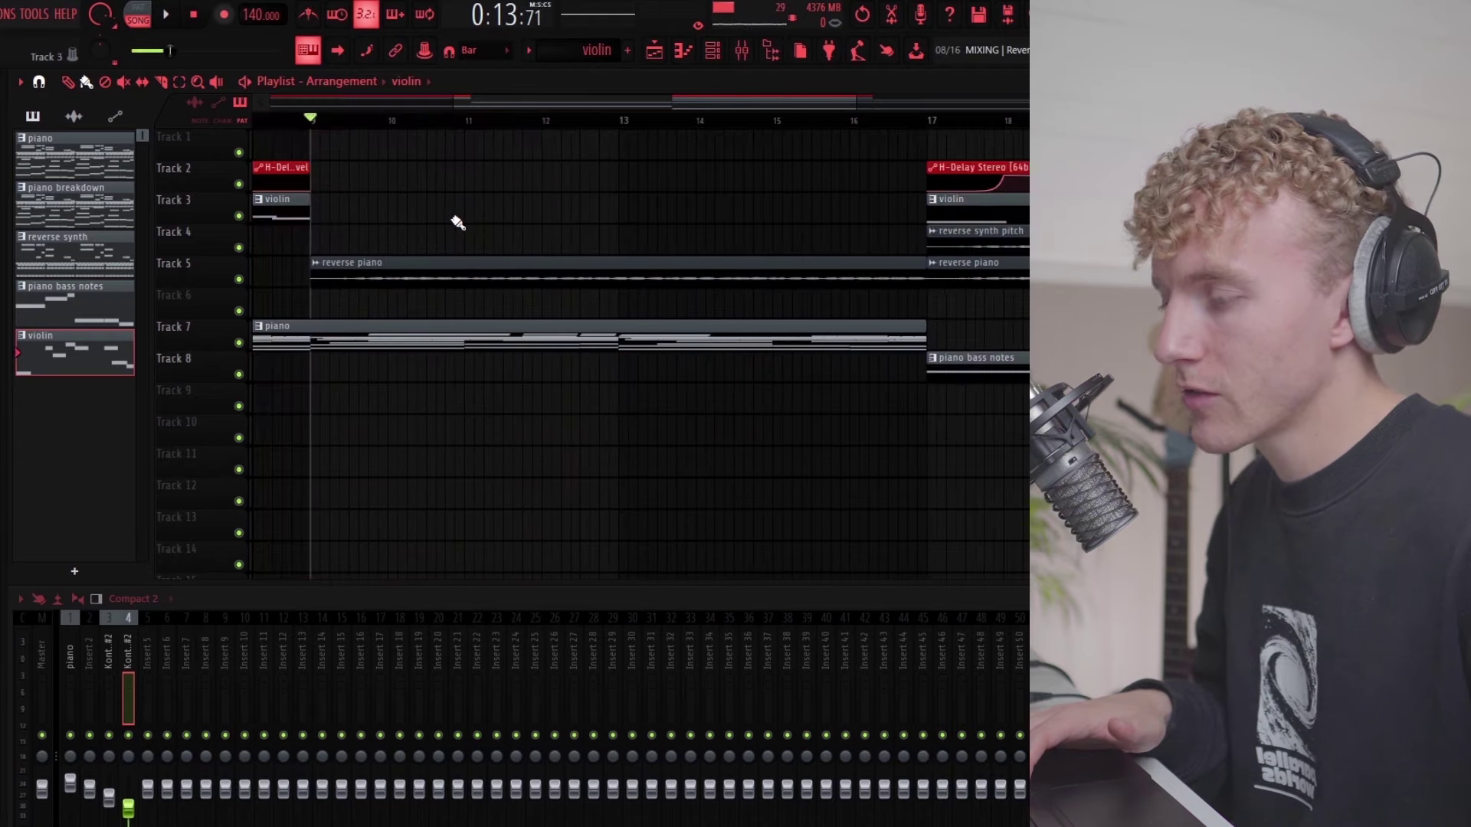
pyautogui.hscroll(-2, 452, 211)
pyautogui.scroll(-2, 467, 218)
pyautogui.scroll(2, 521, 217)
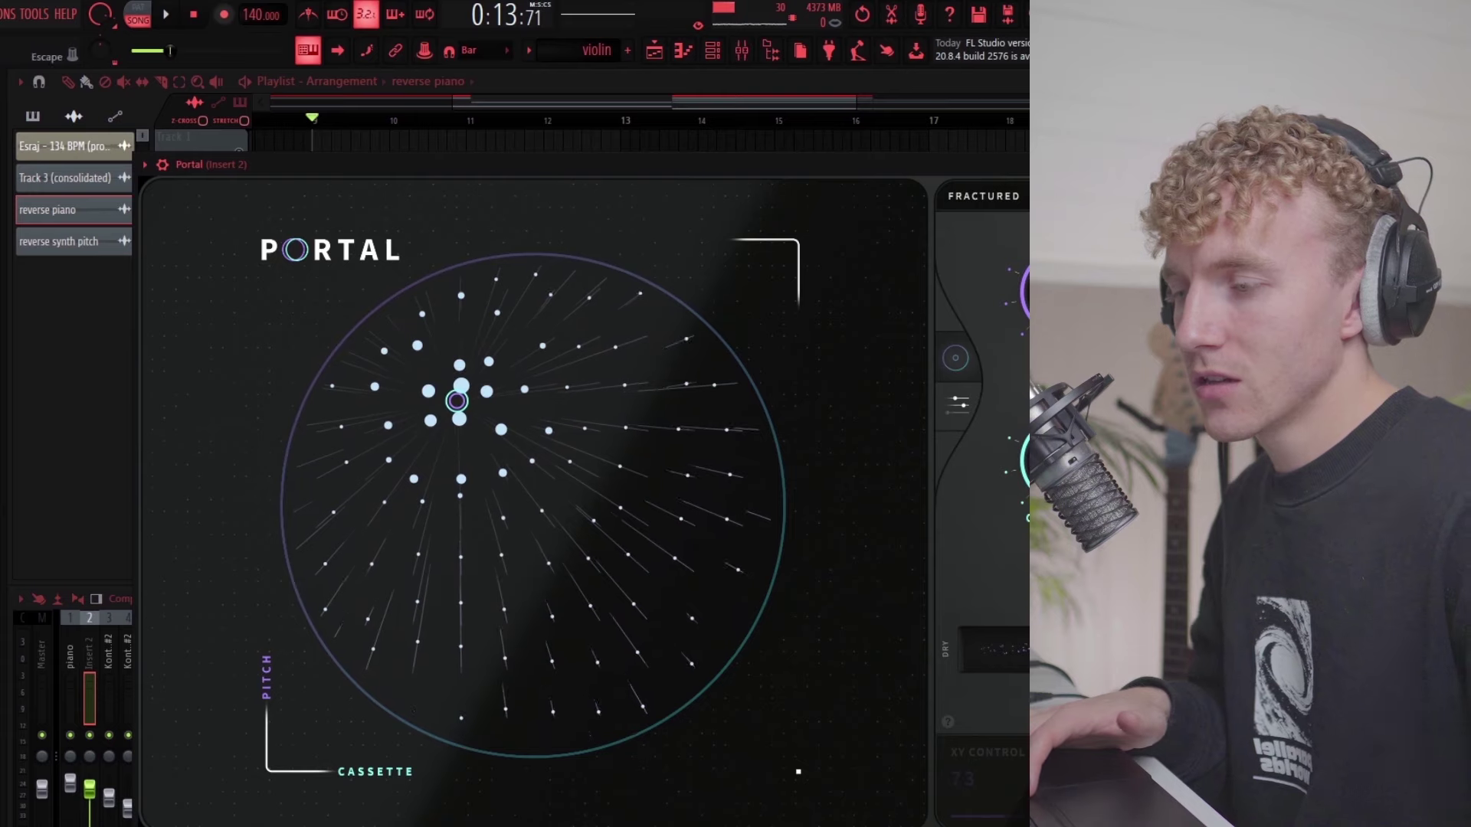
# Step: Examine the Portal effect on the reverse piano's Insert 2 and return to the playlist
pyautogui.press('Escape')
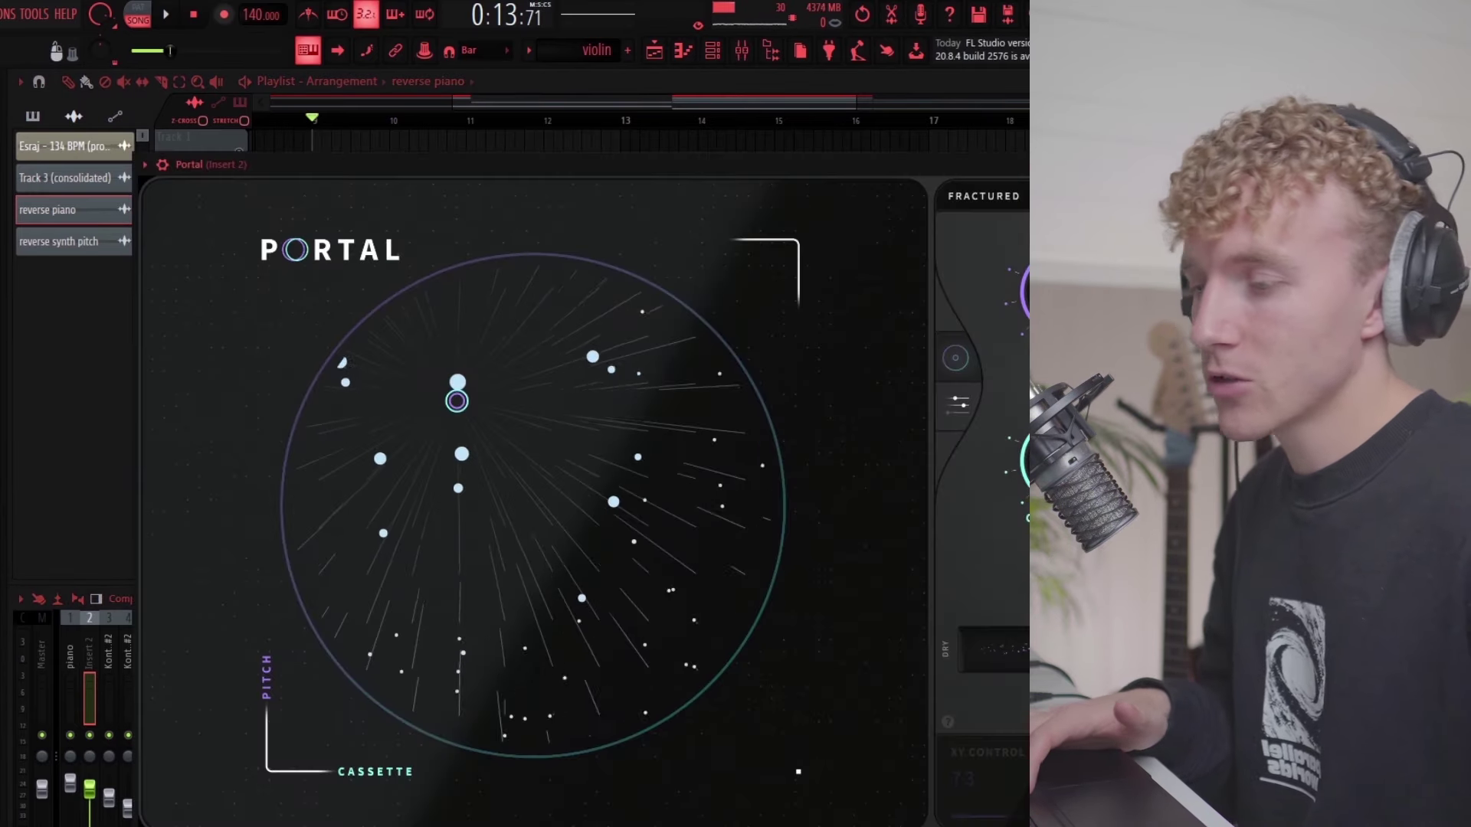
pyautogui.press('Escape')
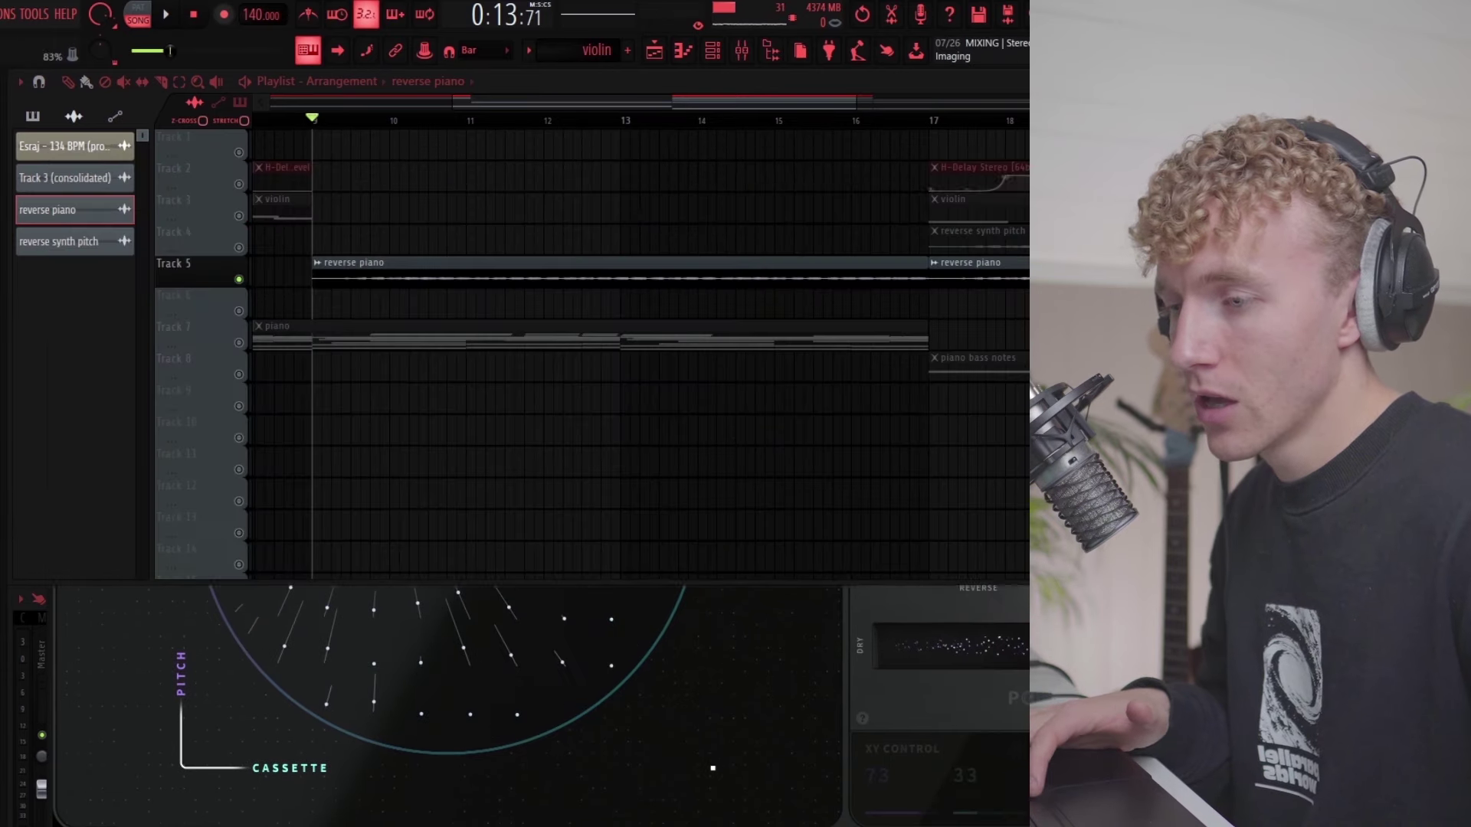
pyautogui.scroll(-3, 400, 292)
pyautogui.moveTo(488, 305); pyautogui.dragTo(488, 275)
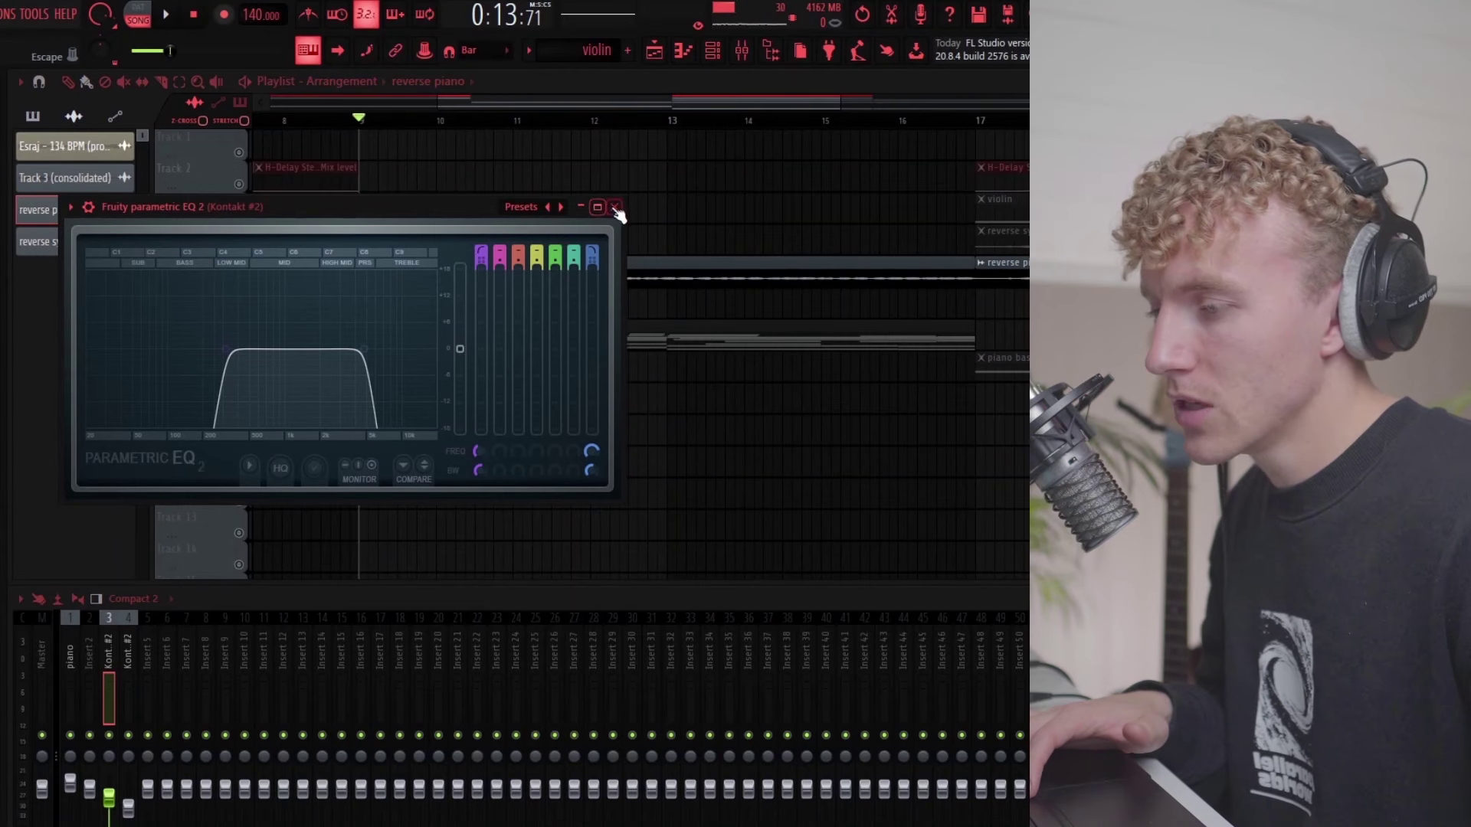
# Step: Examine the Parametric EQ 2, Gross Beat and ValhallaVintageVerb effects on the Kontakt #2 mixer insert, closing the EQ and reverb windows
pyautogui.click(616, 207)
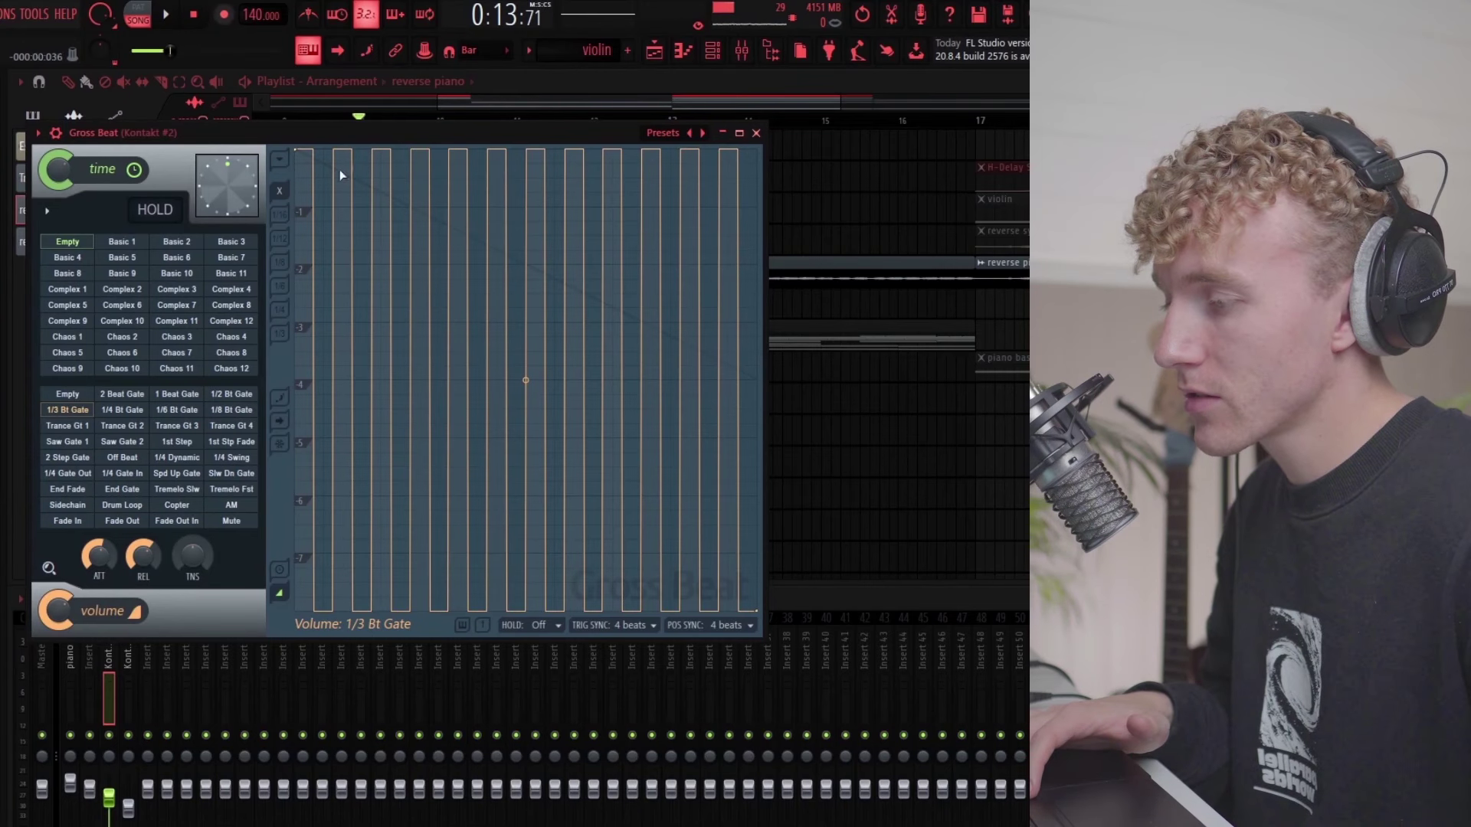
pyautogui.moveTo(292, 238); pyautogui.dragTo(297, 239)
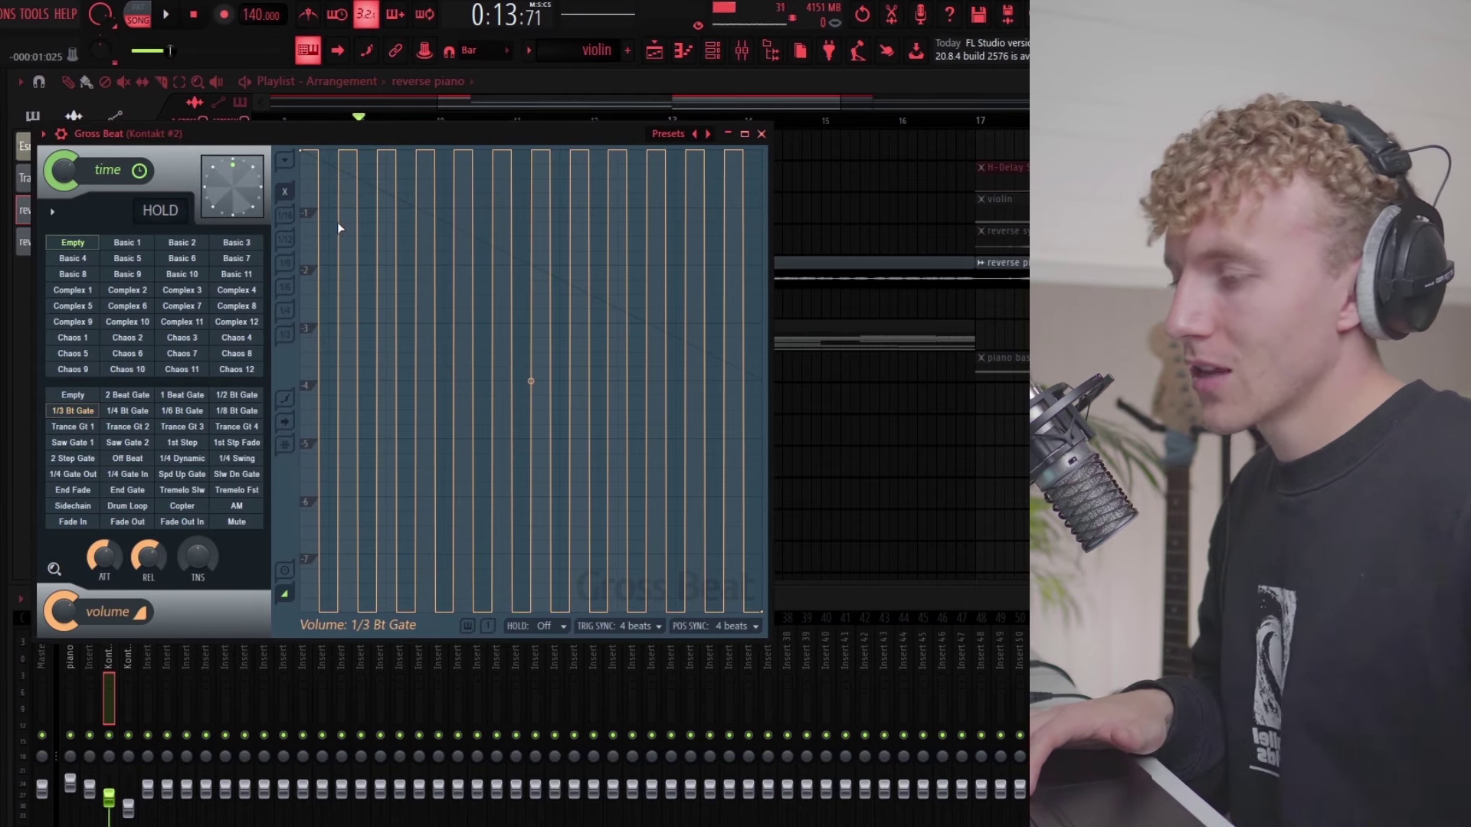
pyautogui.press('F5')
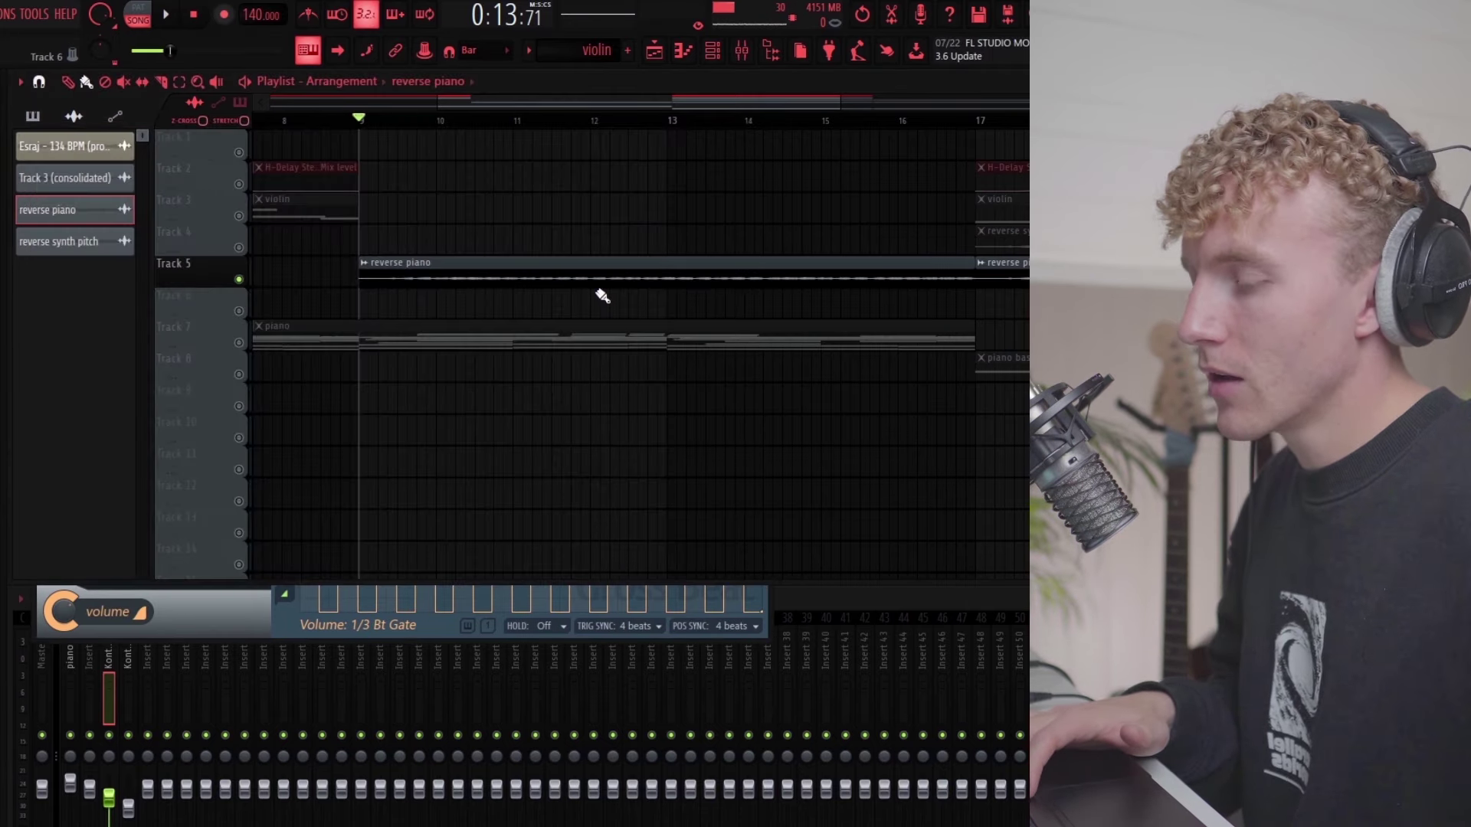
pyautogui.press('F9')
pyautogui.hotkey('ctrl', 'Tab')
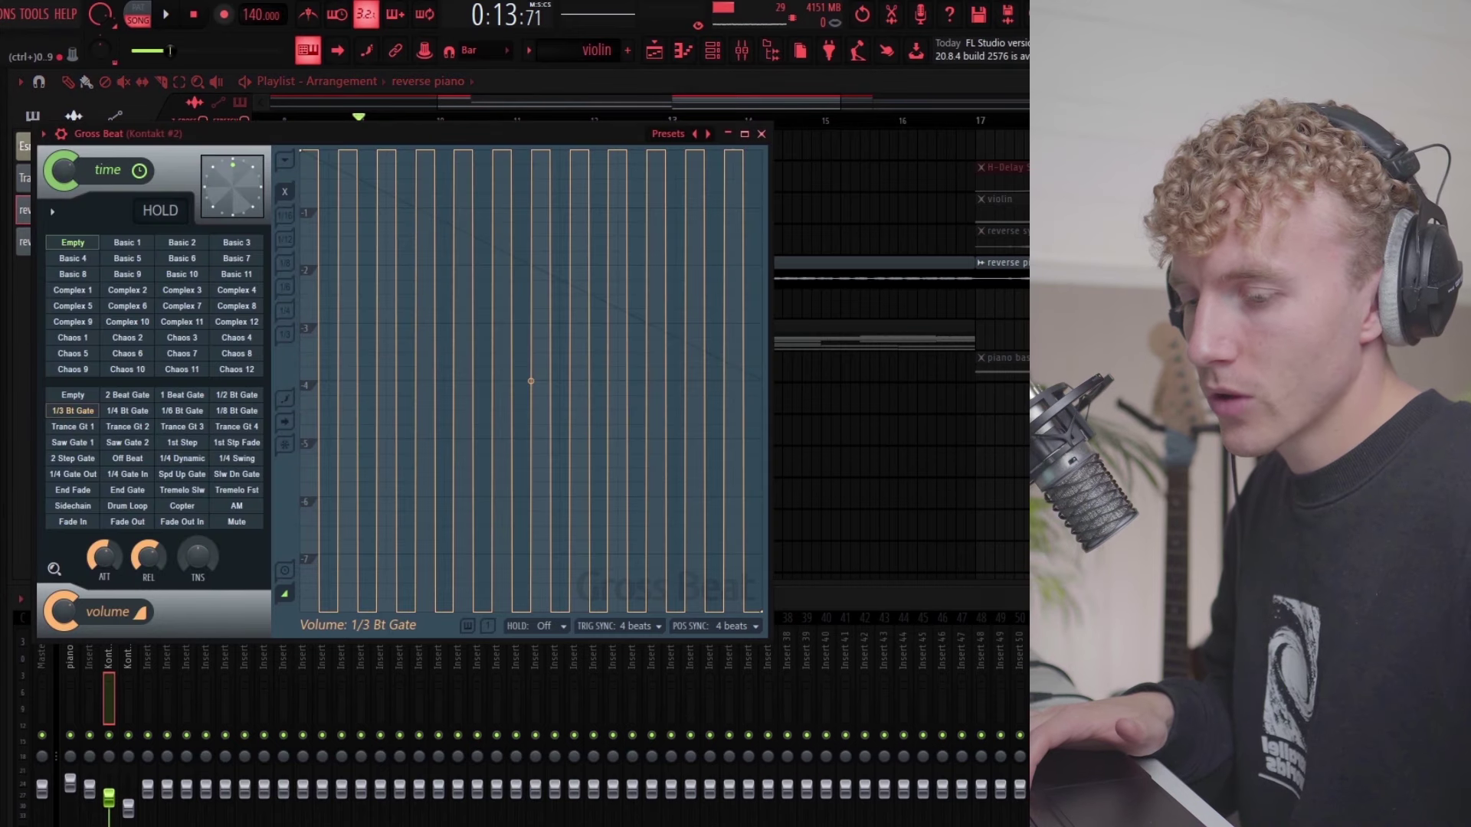
pyautogui.press('space')
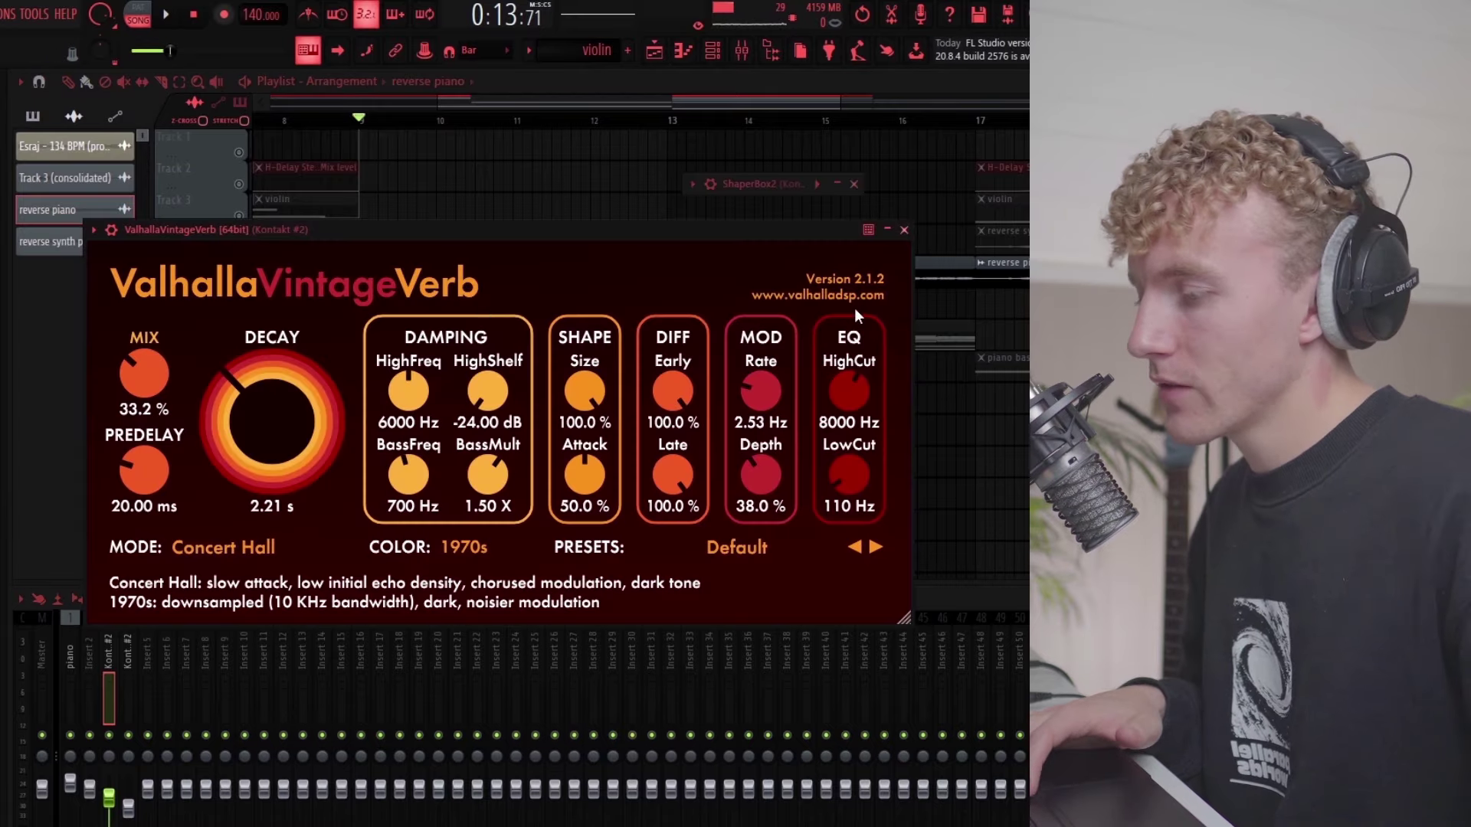
pyautogui.click(904, 230)
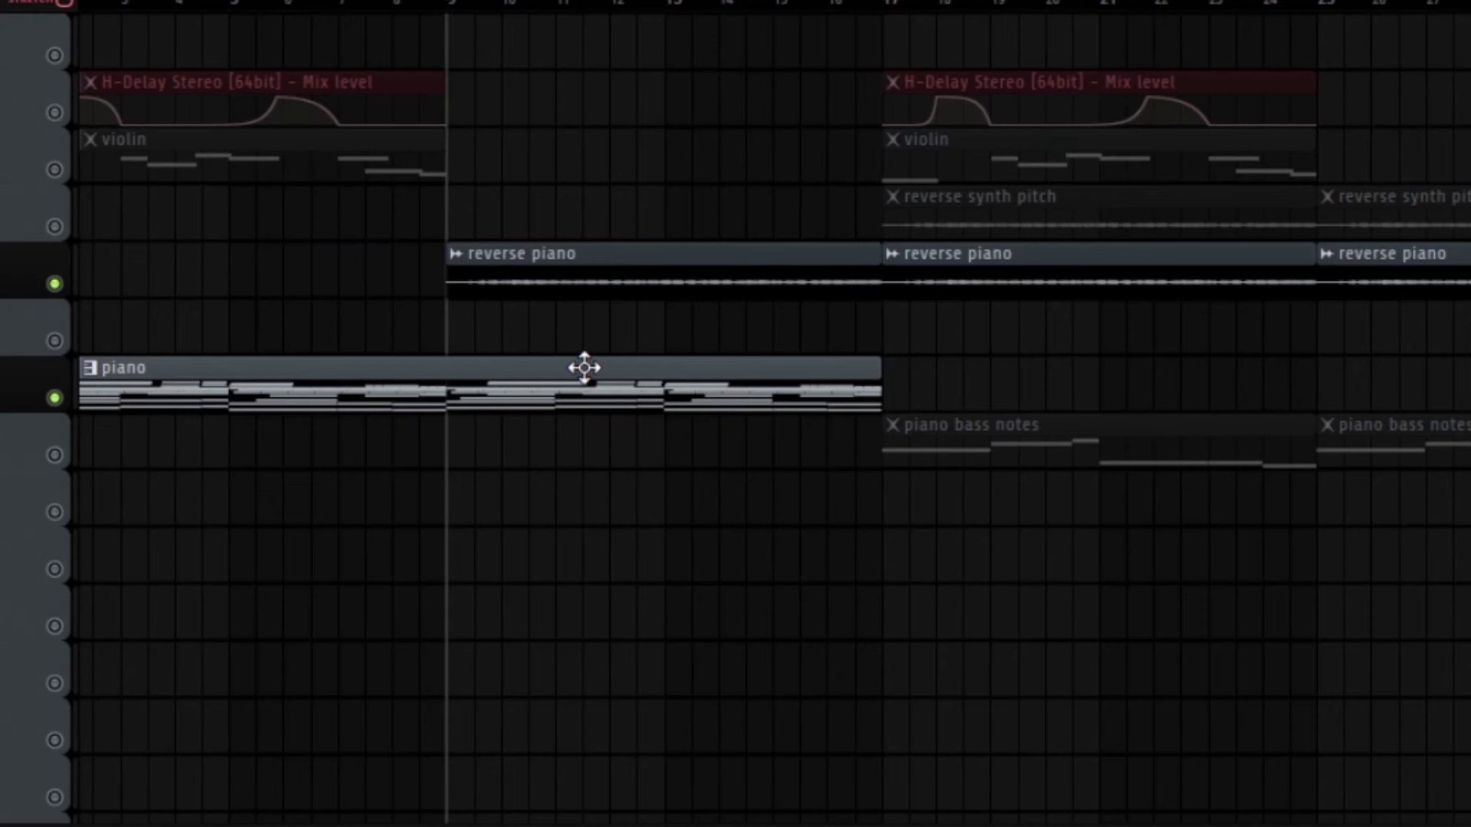
# Step: Play the piano and reverse piano together from bar 9, and enable the reverse synth pitch and piano bass notes tracks
pyautogui.press('space')
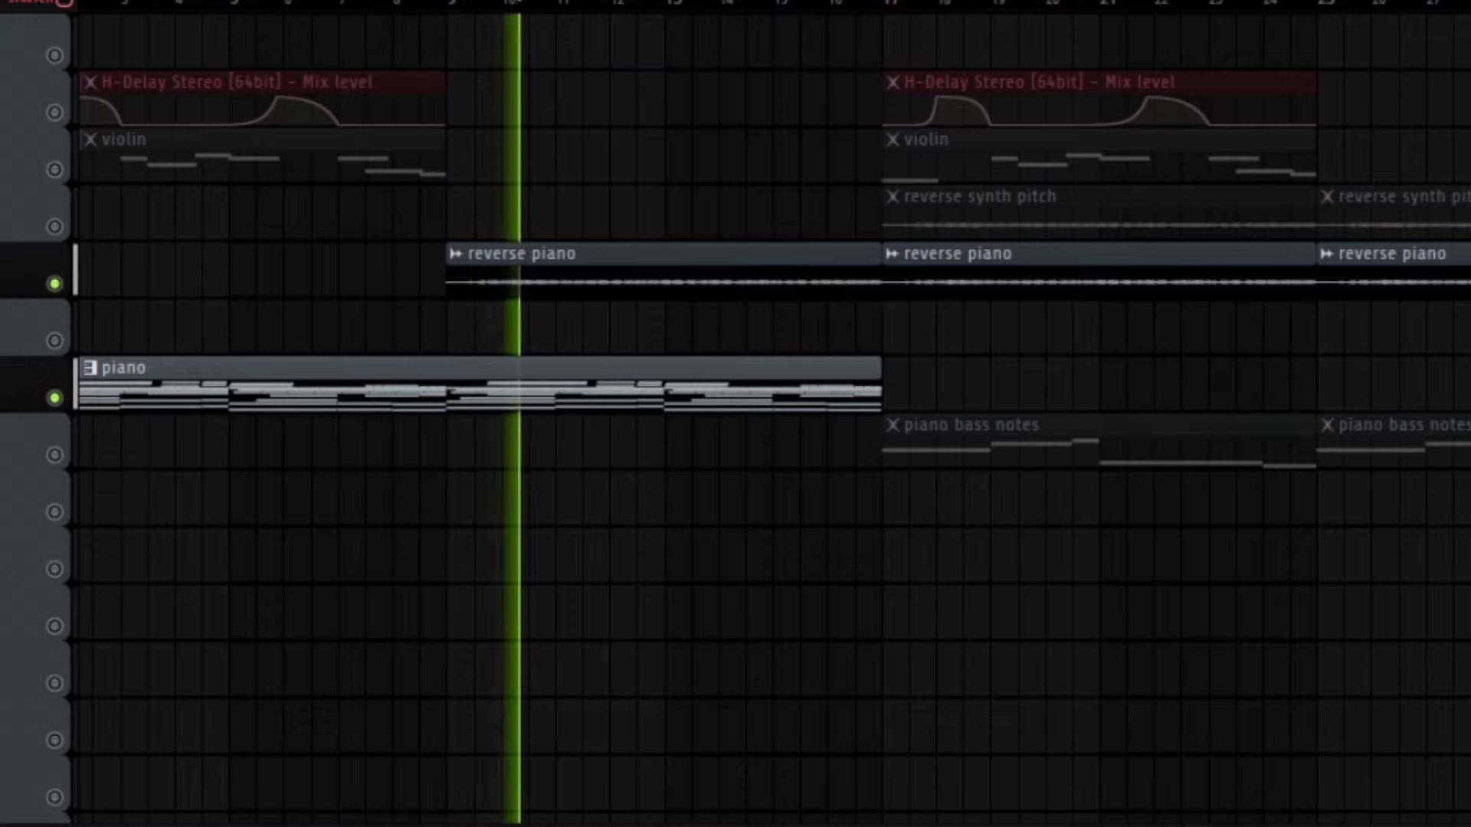
pyautogui.keyDown('ctrl'); pyautogui.click(55, 284); pyautogui.keyUp('ctrl')
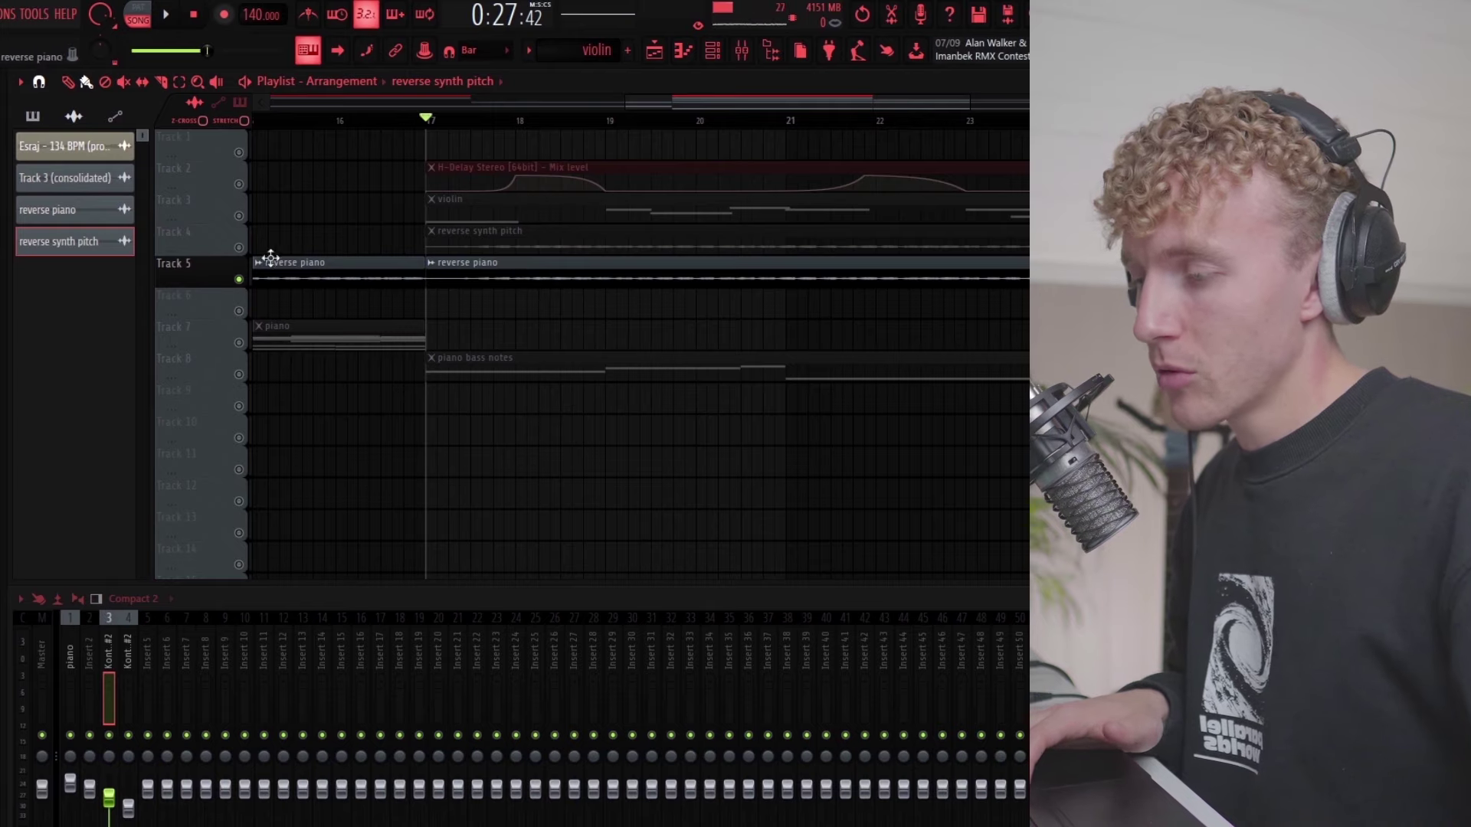
pyautogui.keyDown('ctrl'); pyautogui.click(239, 248); pyautogui.keyUp('ctrl')
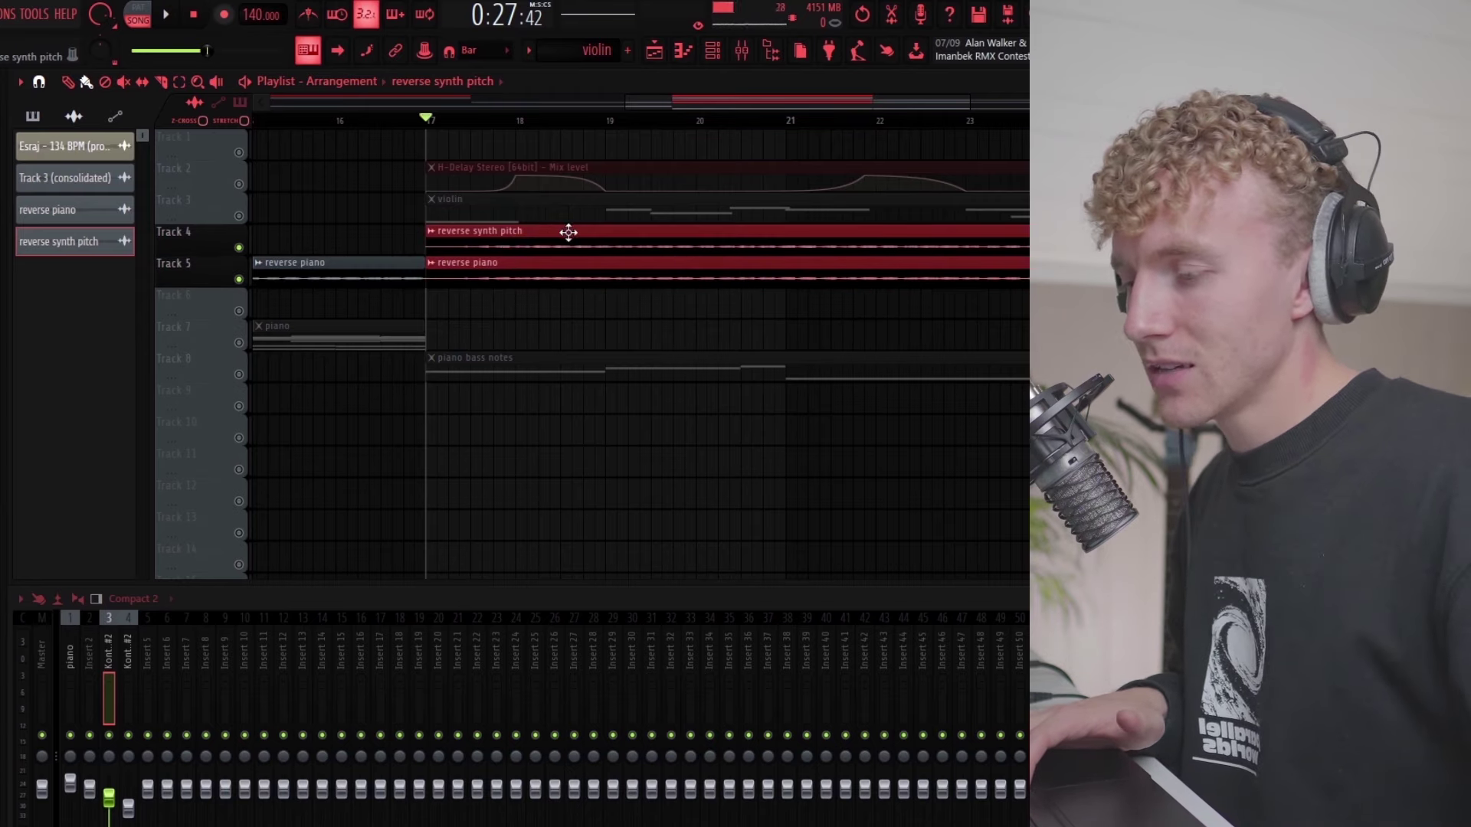
pyautogui.click(239, 374)
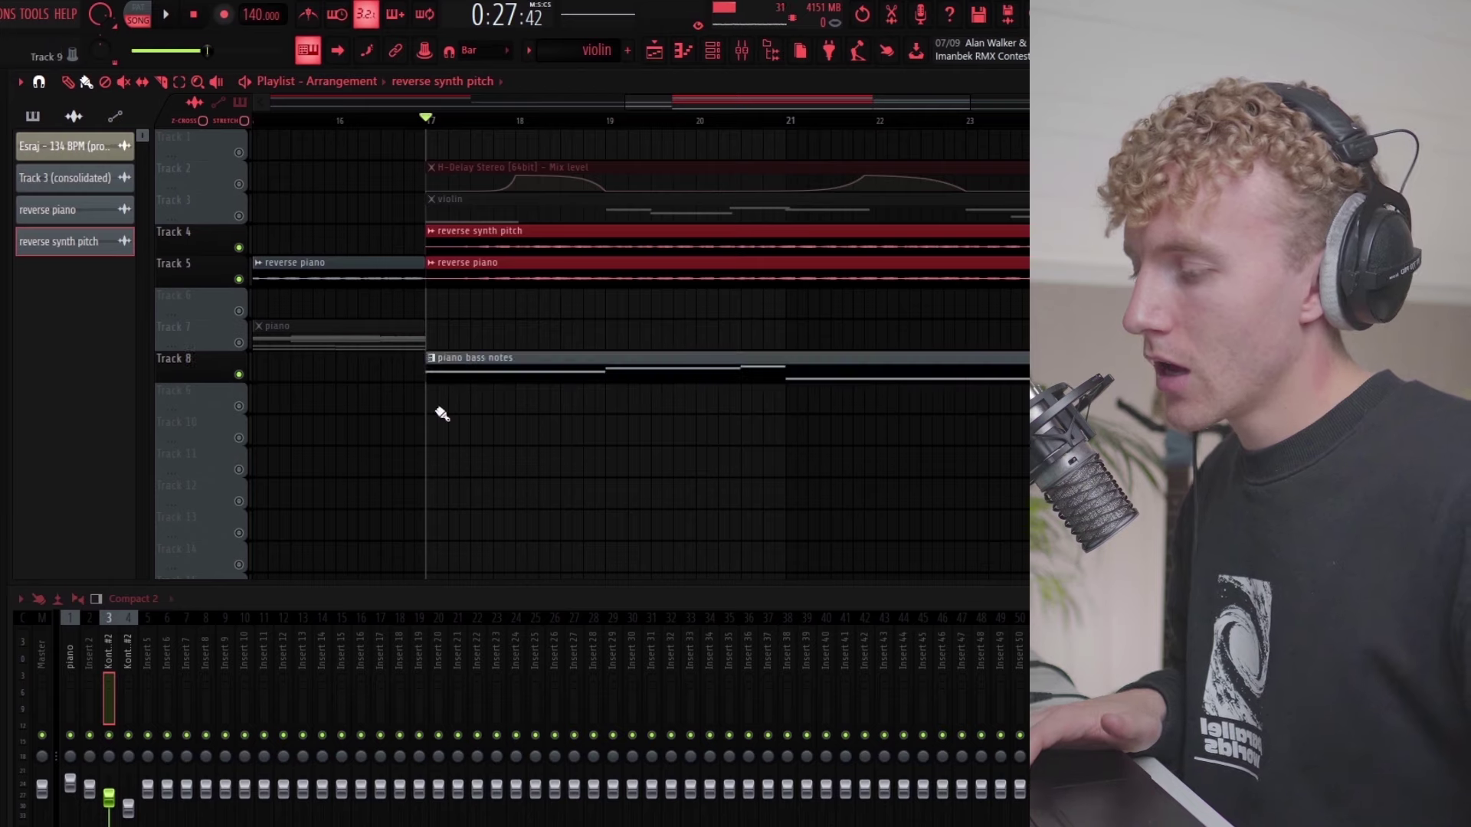
# Step: Examine the piano bass notes pattern in the piano roll and return to the playlist
pyautogui.doubleClick(536, 362)
pyautogui.scroll(-10, 735, 436)
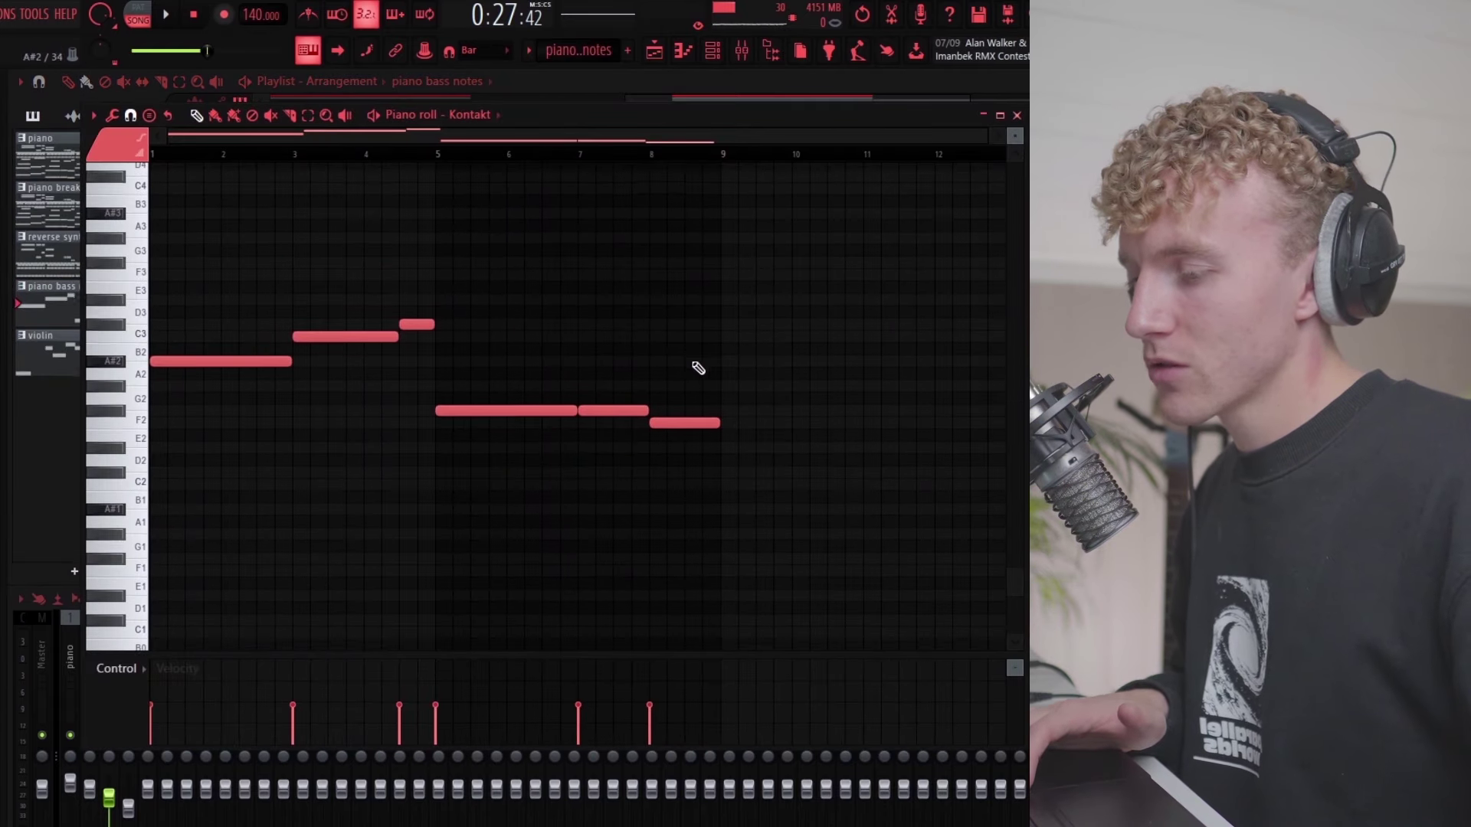
pyautogui.press('F5')
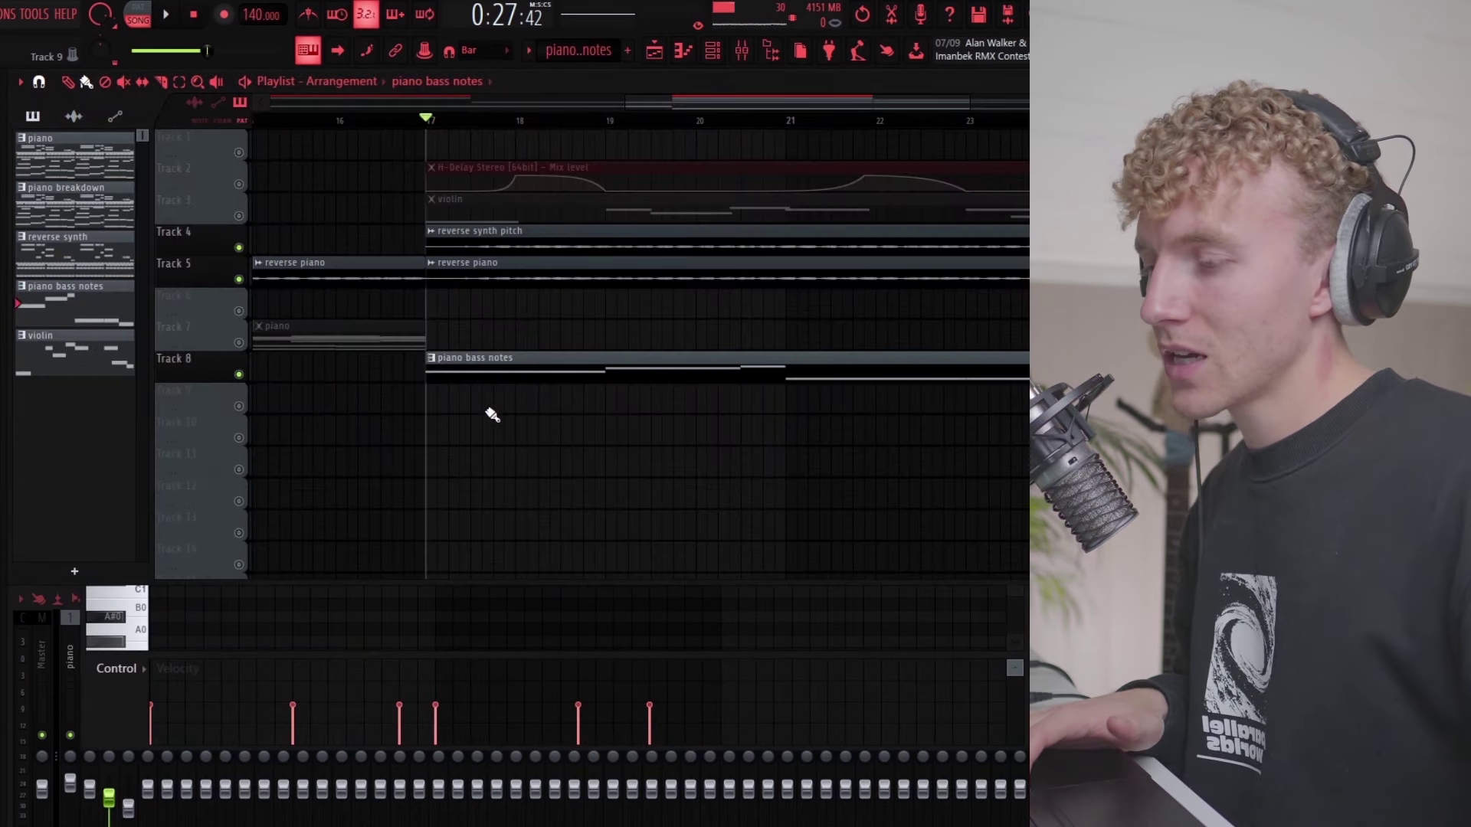
pyautogui.scroll(-2, 621, 425)
pyautogui.moveTo(1026, 368); pyautogui.dragTo(540, 186)
pyautogui.keyDown('ctrl'); pyautogui.click(538, 322); pyautogui.keyUp('ctrl')
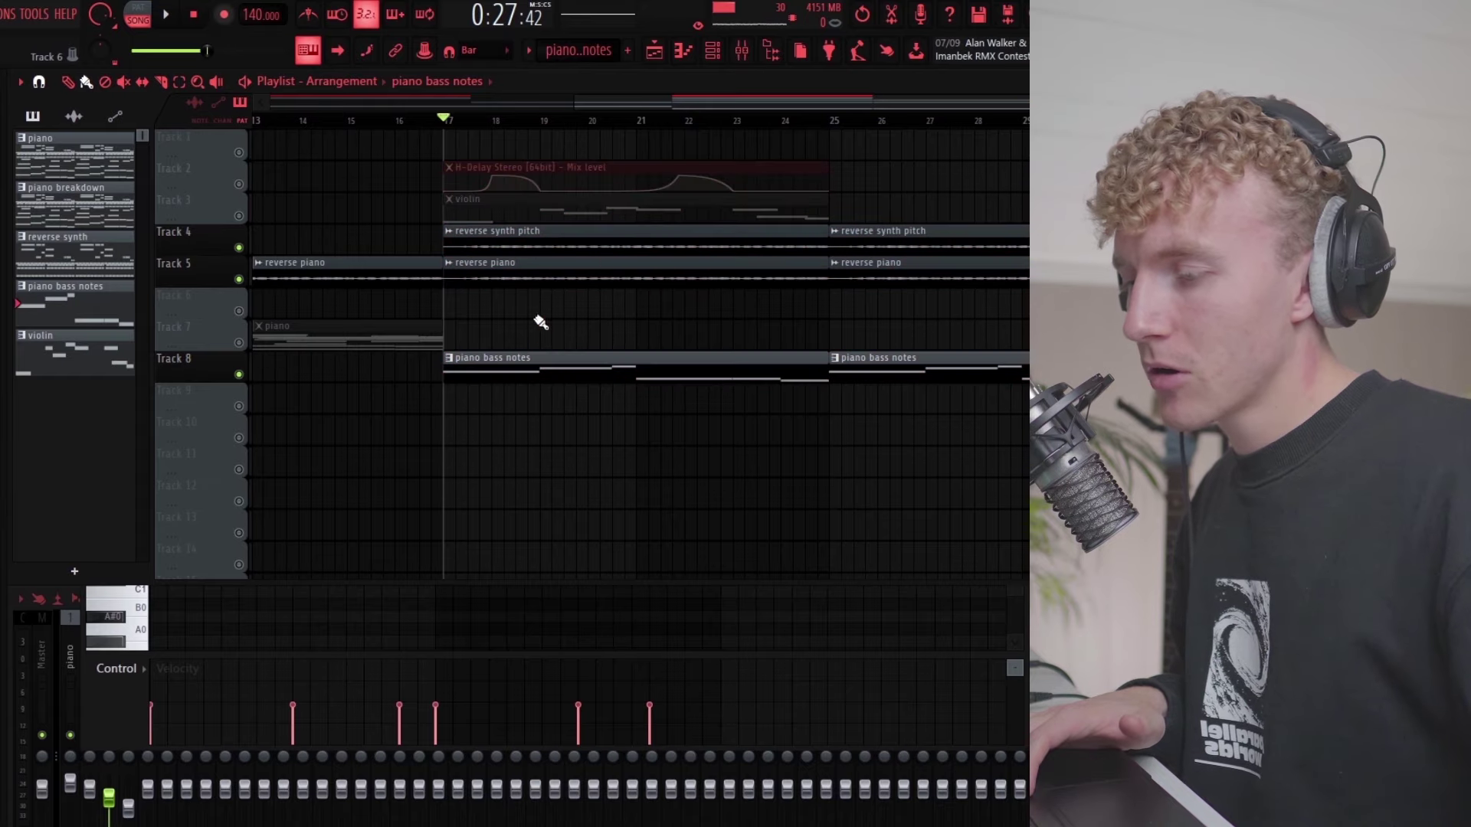
pyautogui.press('F7')
pyautogui.moveTo(843, 454); pyautogui.dragTo(75, 222)
pyautogui.press('F5')
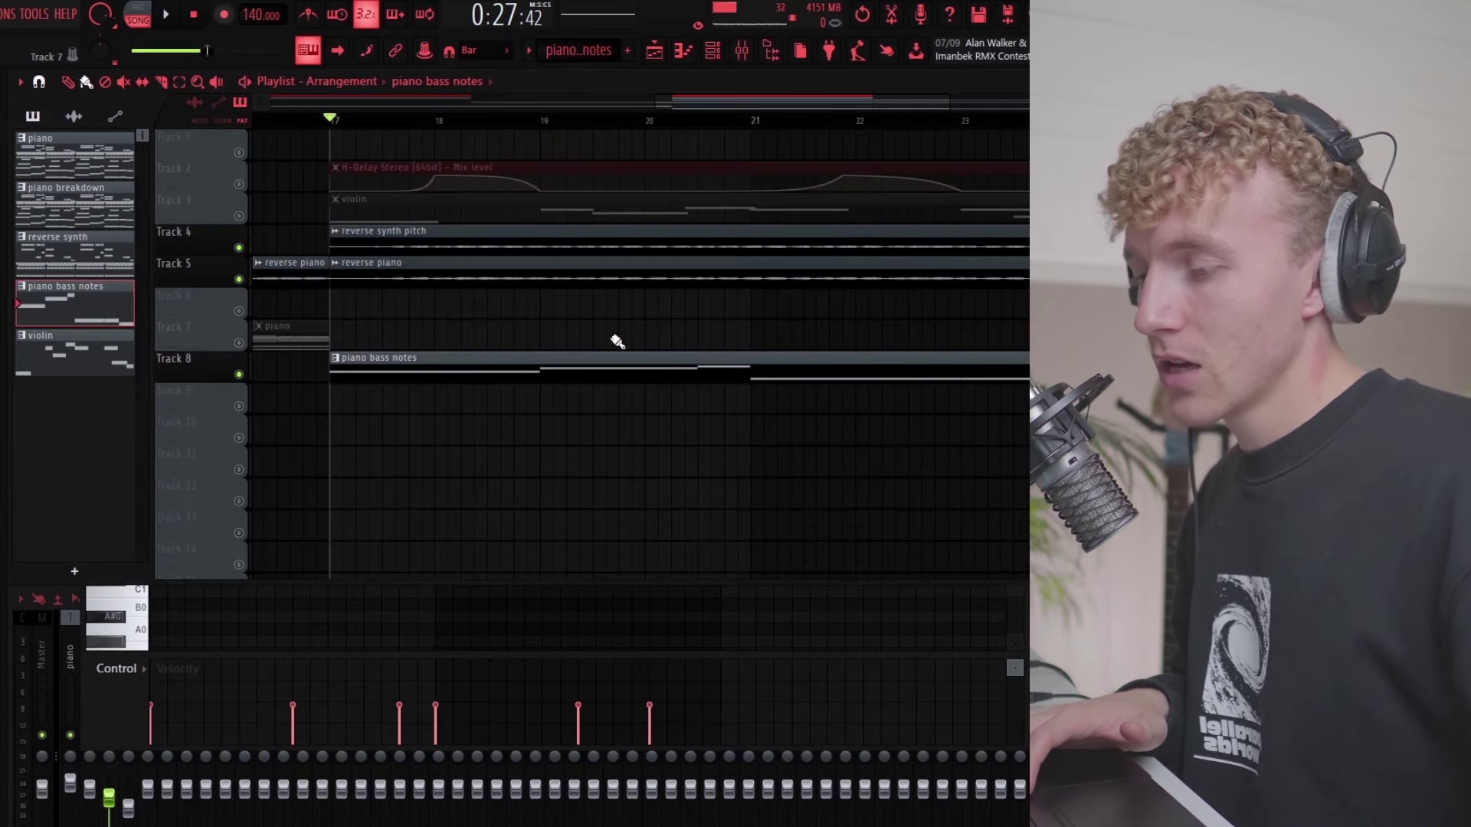
# Step: Play the reverse synth pitch, reverse piano and piano bass notes tracks together from bar 17
pyautogui.moveTo(524, 366); pyautogui.dragTo(549, 404)
pyautogui.click(354, 319)
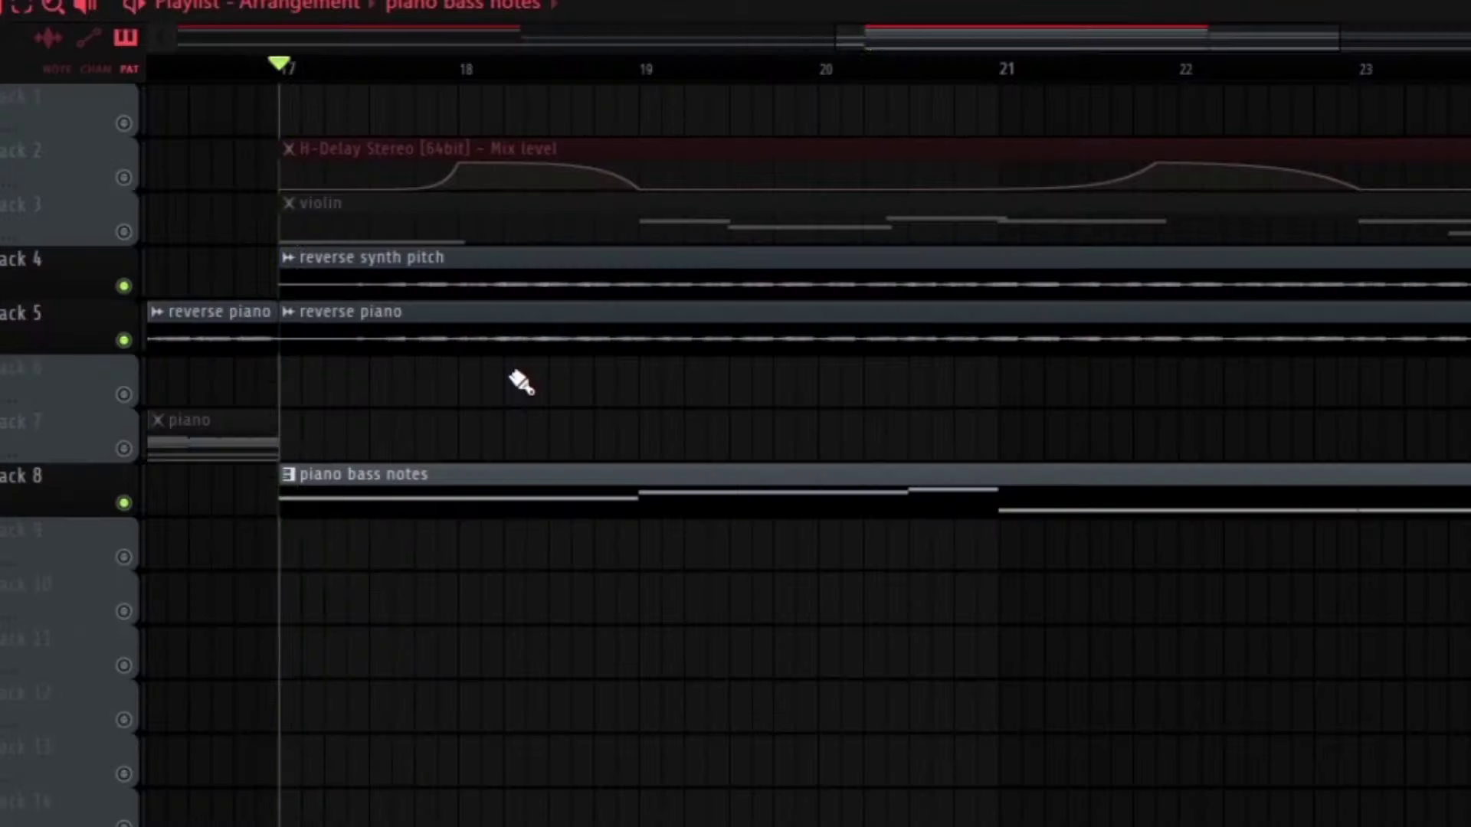
pyautogui.press('space')
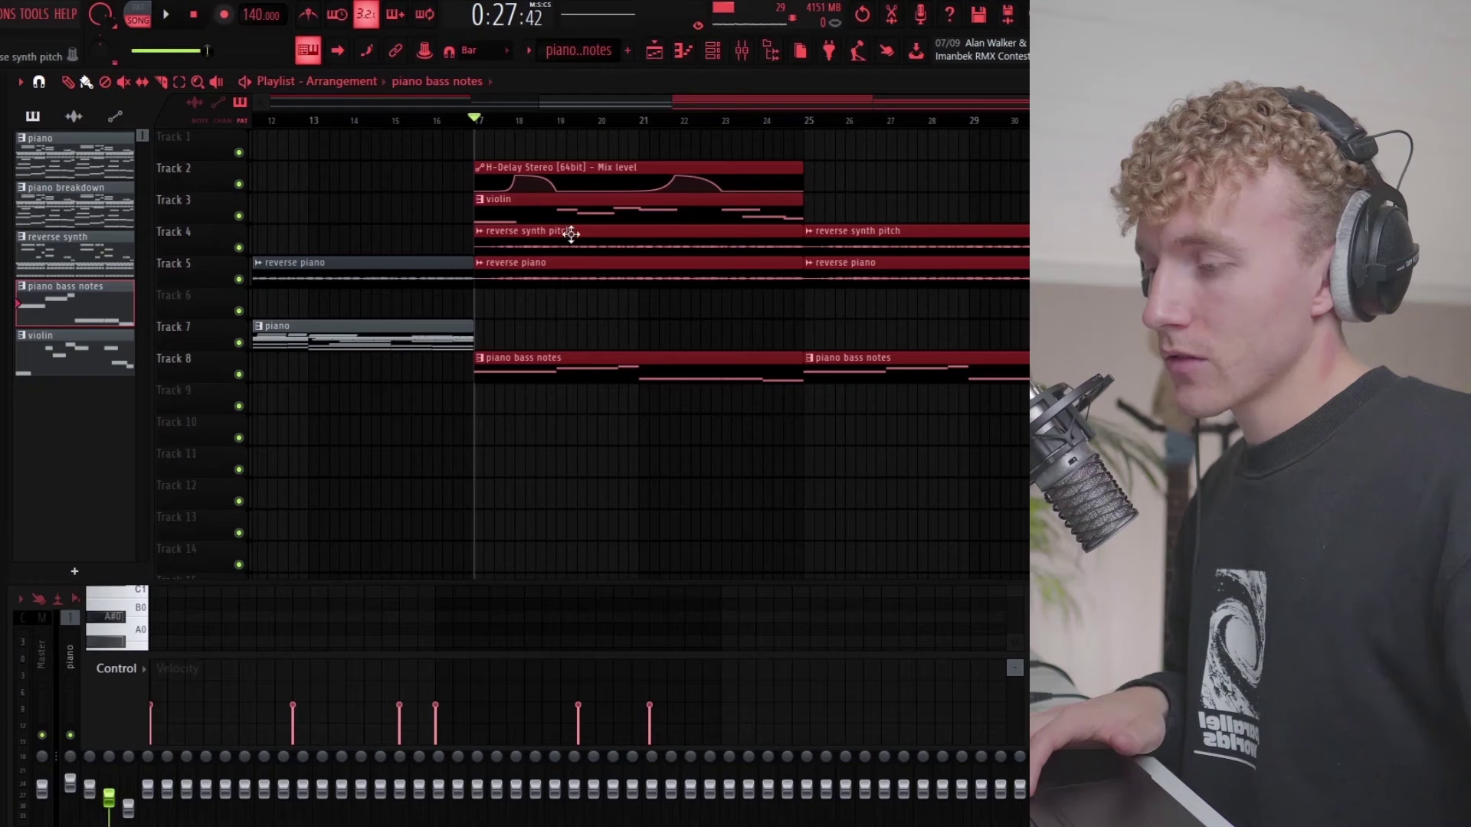
# Step: Select the violin and H-Delay automation clips at bars 1 and 17, and place the playhead at bar 25
pyautogui.moveTo(408, 163); pyautogui.dragTo(628, 224)
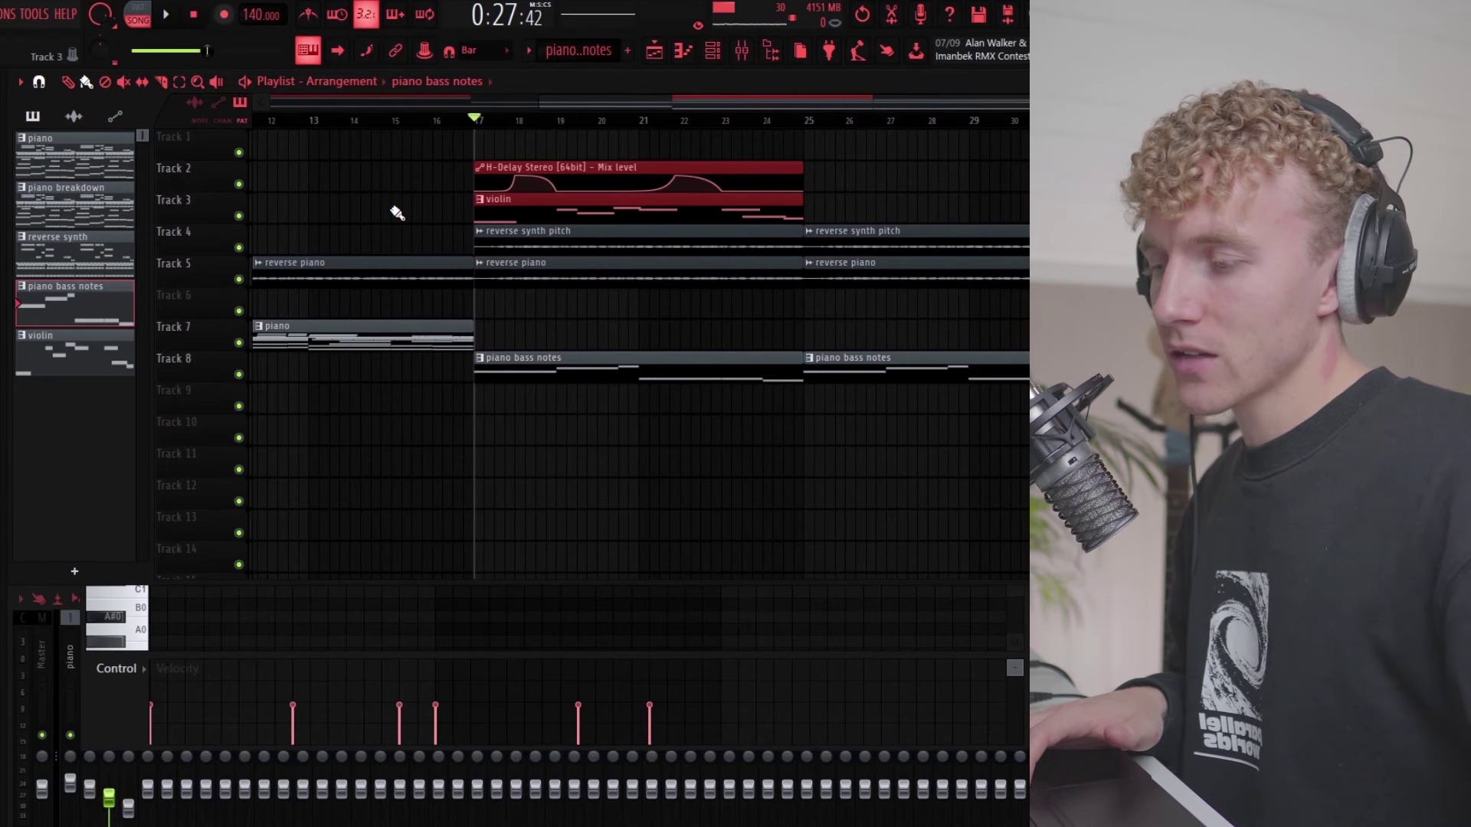
pyautogui.moveTo(391, 215); pyautogui.dragTo(613, 160)
pyautogui.scroll(-3, 650, 223)
pyautogui.moveTo(535, 234); pyautogui.dragTo(340, 157)
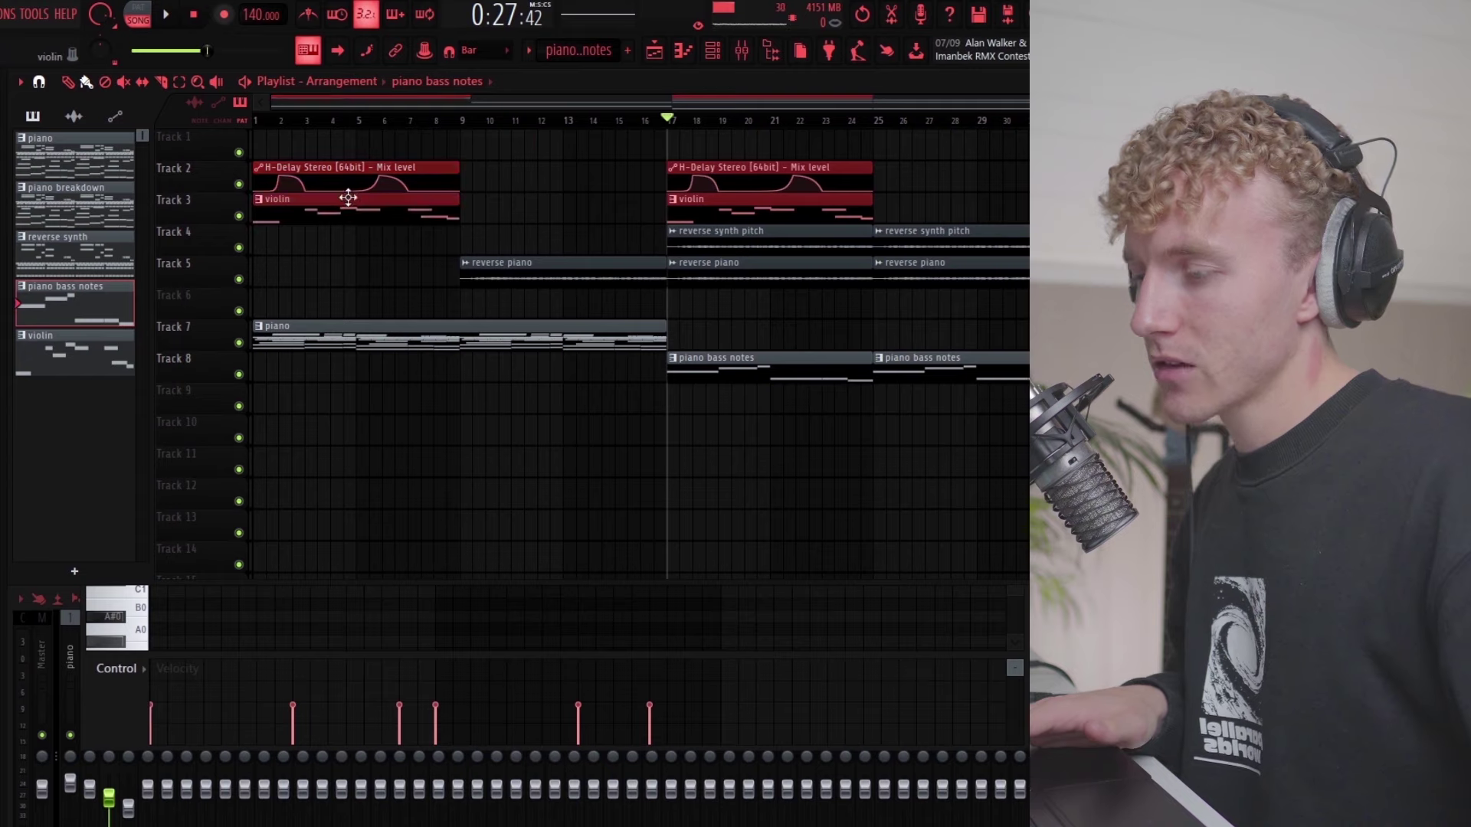
pyautogui.click(876, 120)
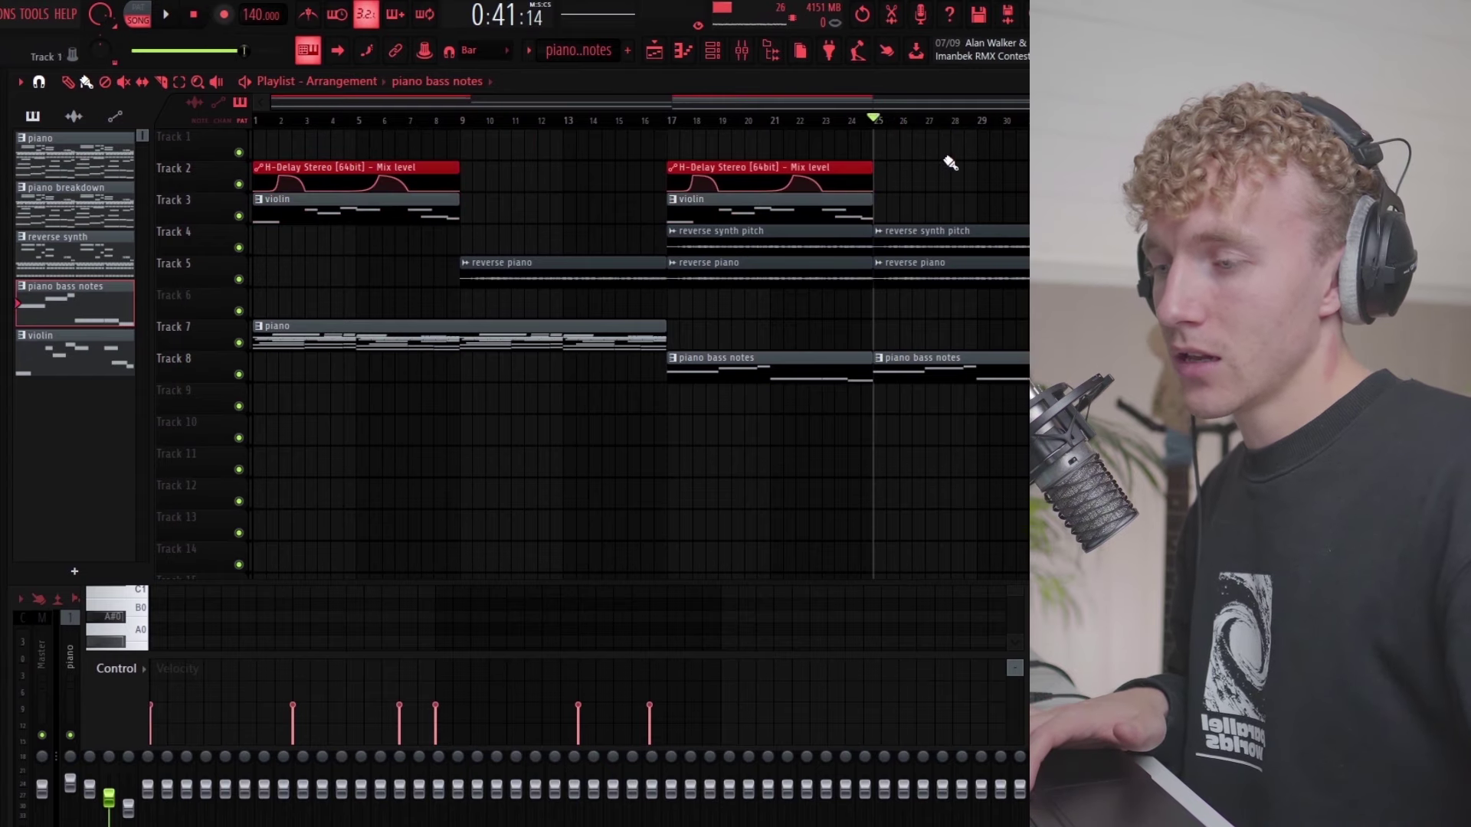
pyautogui.scroll(3, 919, 168)
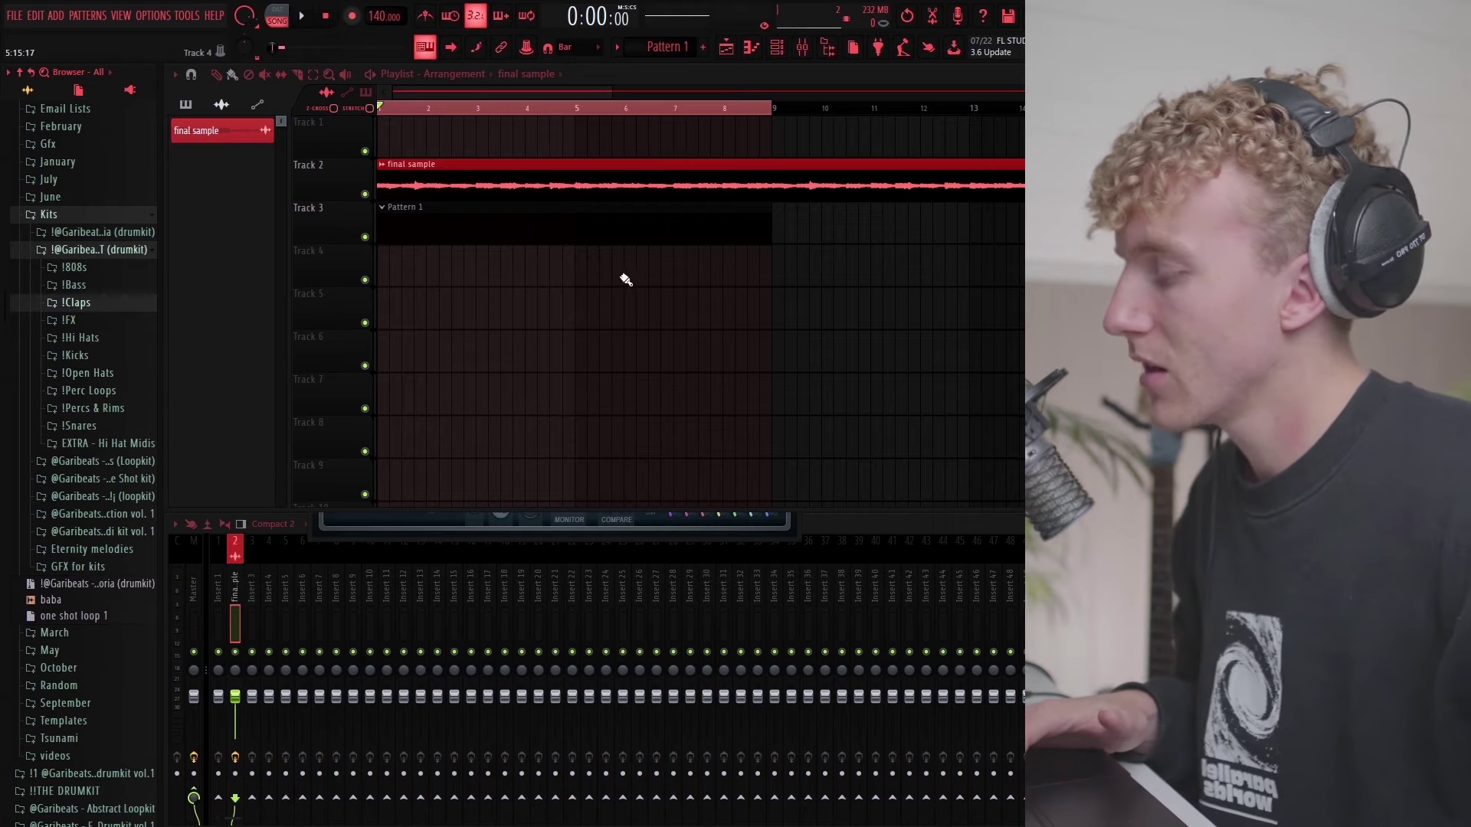
# Step: Audition samples in the drum kit's !Percs & Rims folder and add Rim [ pyrex ] to the channel rack
pyautogui.click(113, 408)
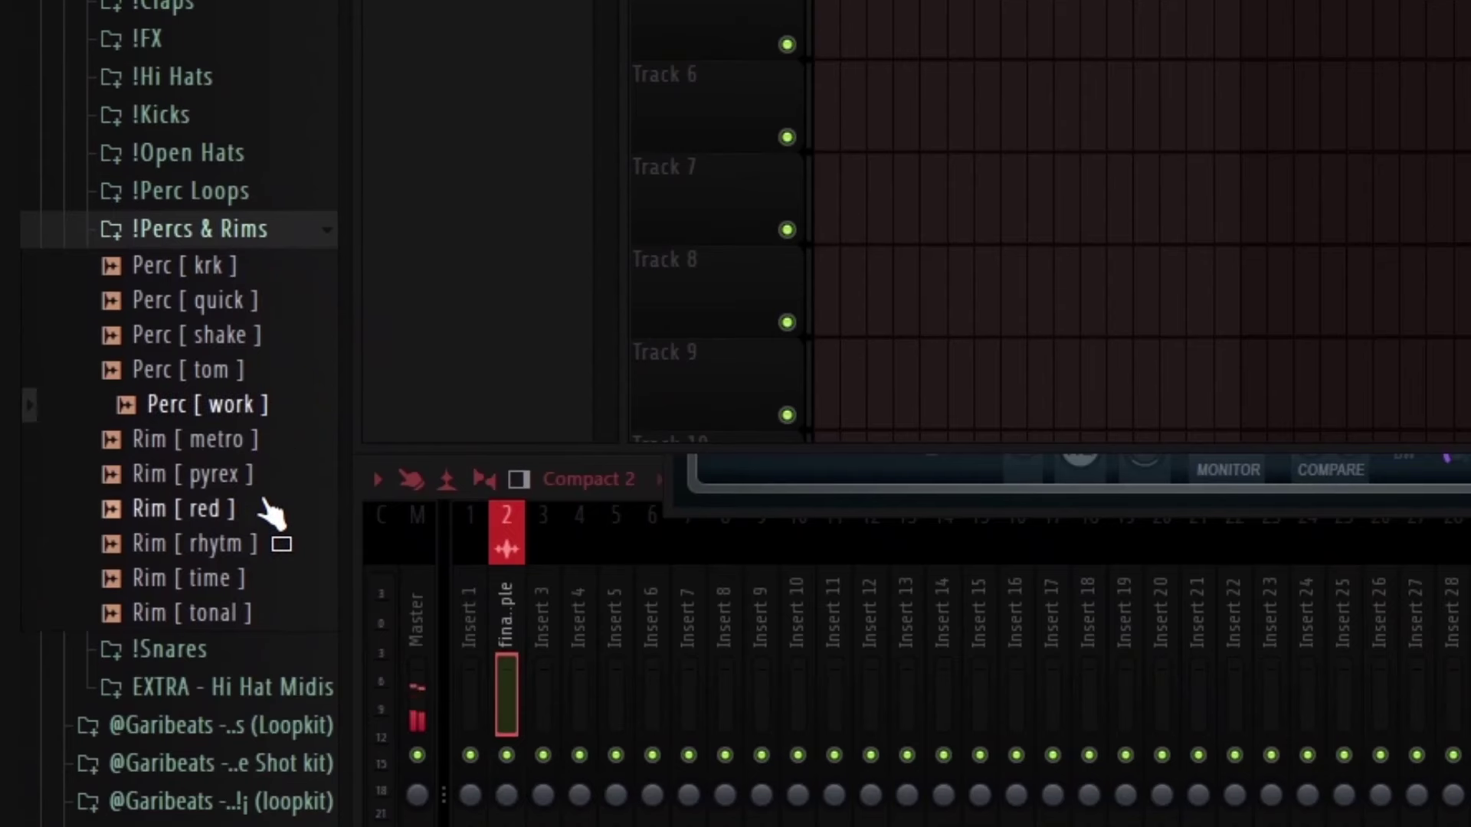
pyautogui.click(255, 478)
pyautogui.click(263, 448)
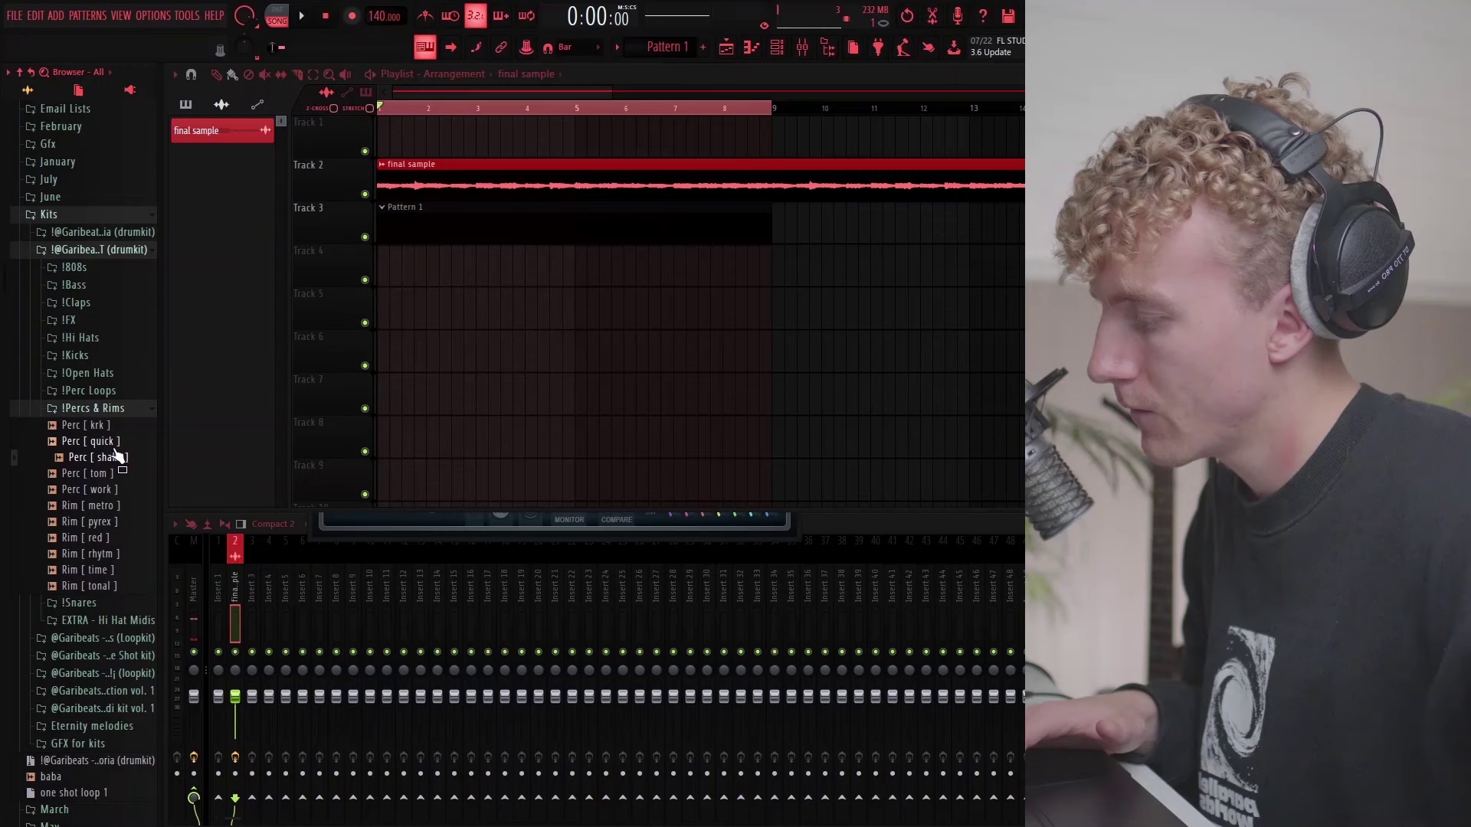
pyautogui.click(225, 297)
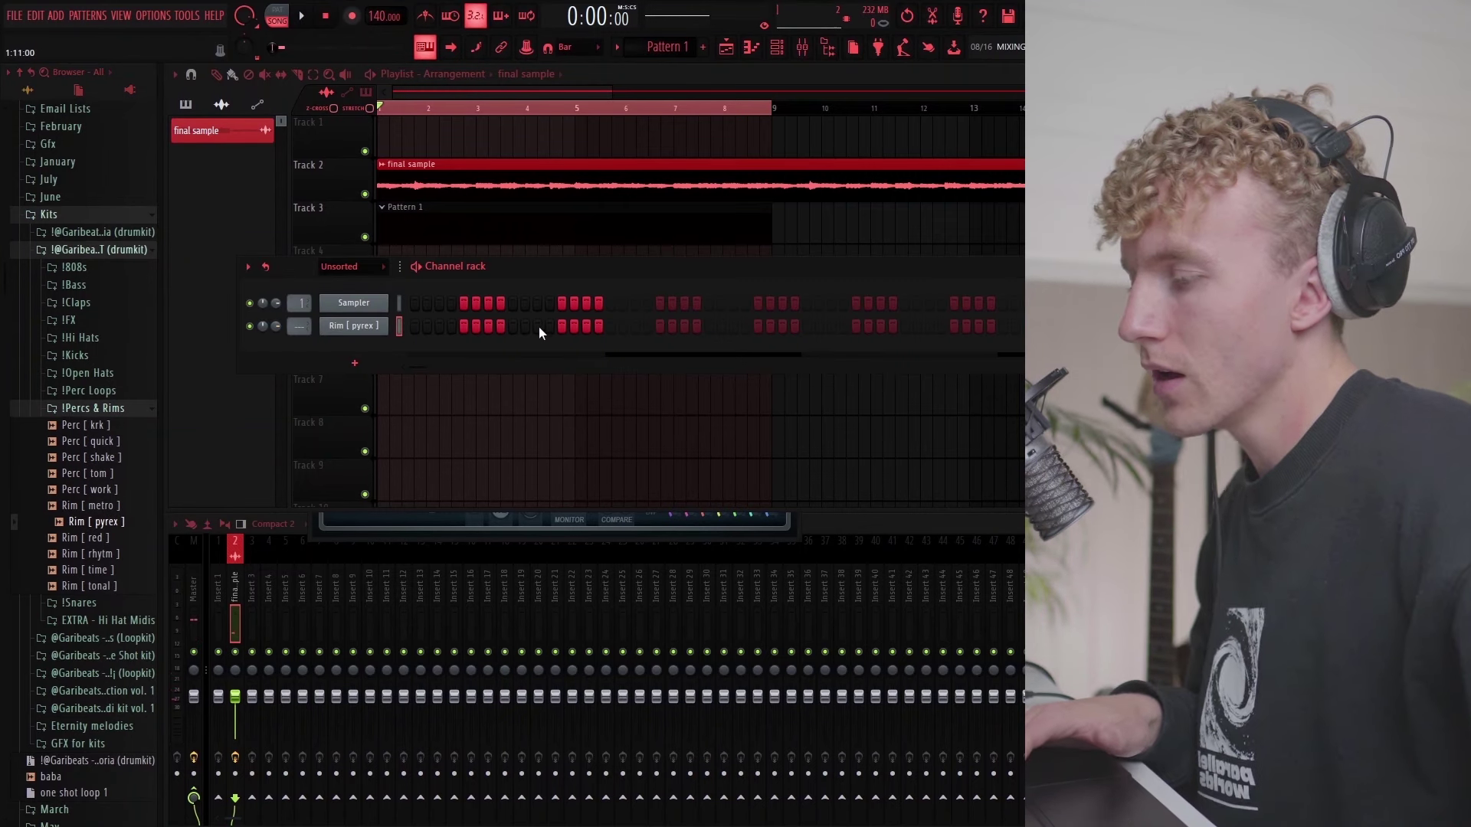
# Step: Place Rim [ pyrex ] hits on steps 9 and 25 of Pattern 1 while the final sample plays
pyautogui.press('space')
pyautogui.click(514, 327)
pyautogui.click(969, 417)
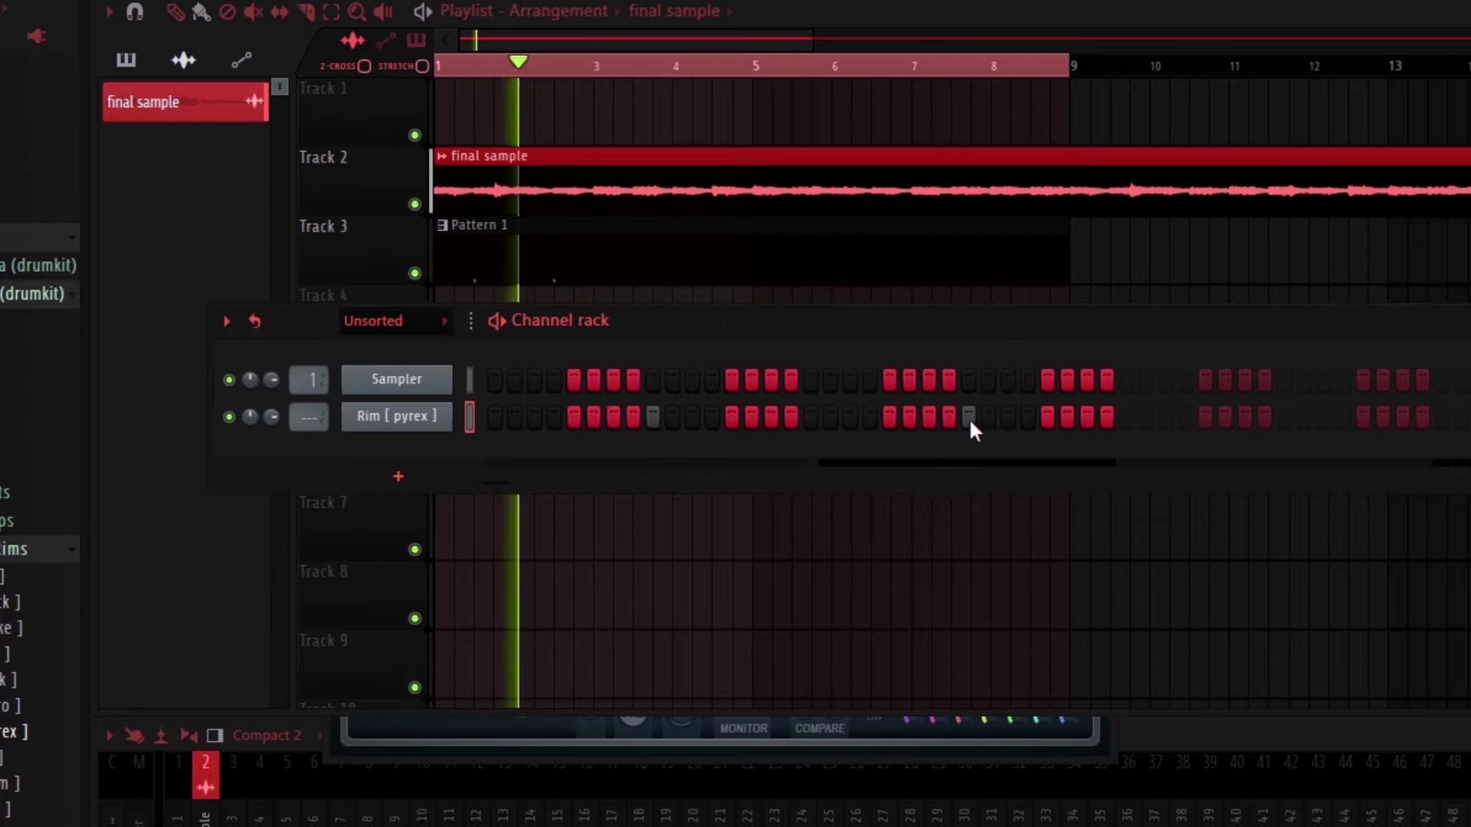
# Step: Repeat the two Rim [ pyrex ] hits through bar 8 in the piano roll and return to the channel rack
pyautogui.press('F7')
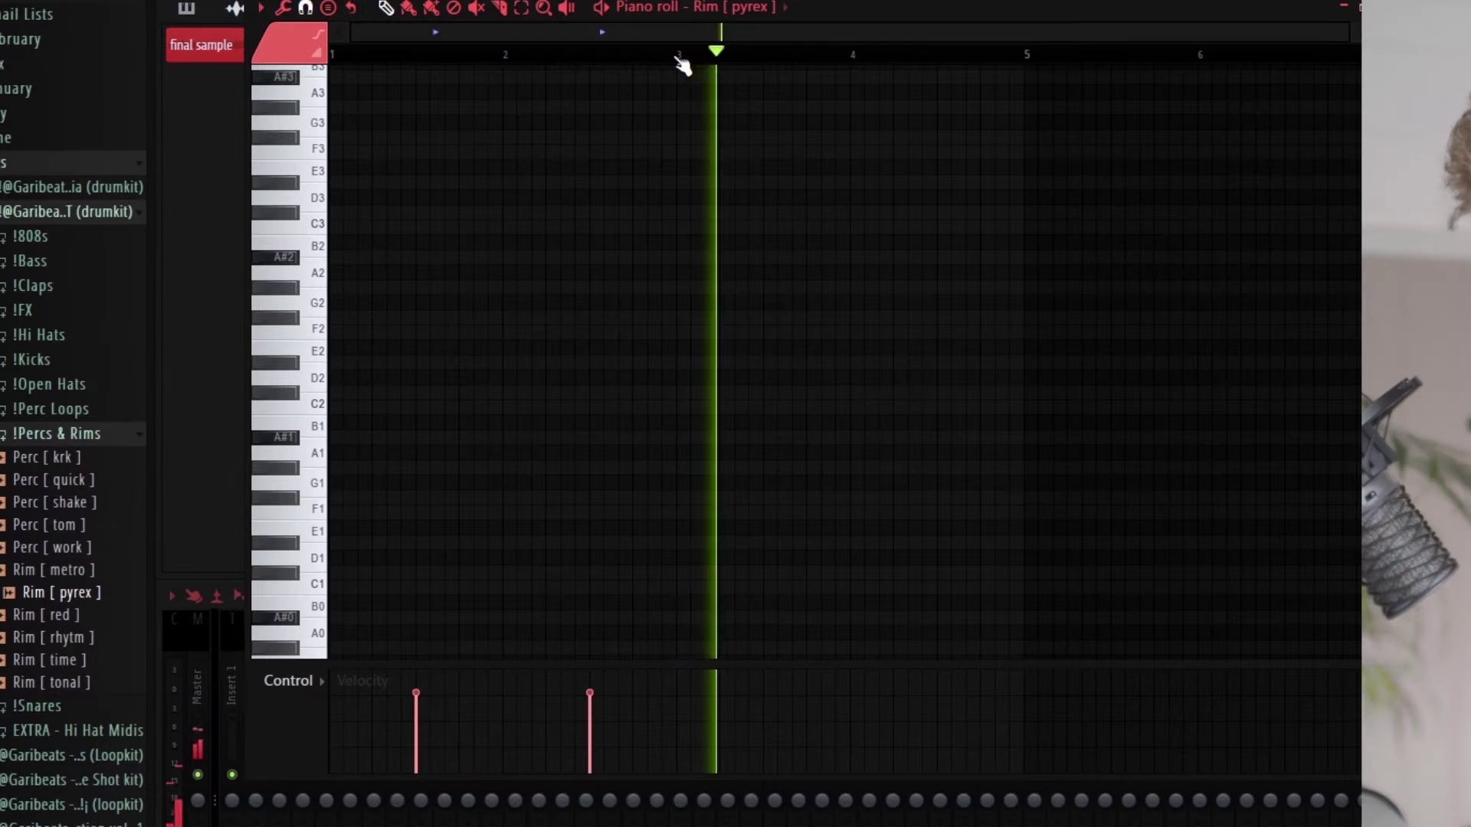
pyautogui.hotkey('ctrl', 'b')
pyautogui.hotkey('ctrl', 'b')
pyautogui.hotkey('ctrl', 'b')
pyautogui.scroll(-3, 791, 151)
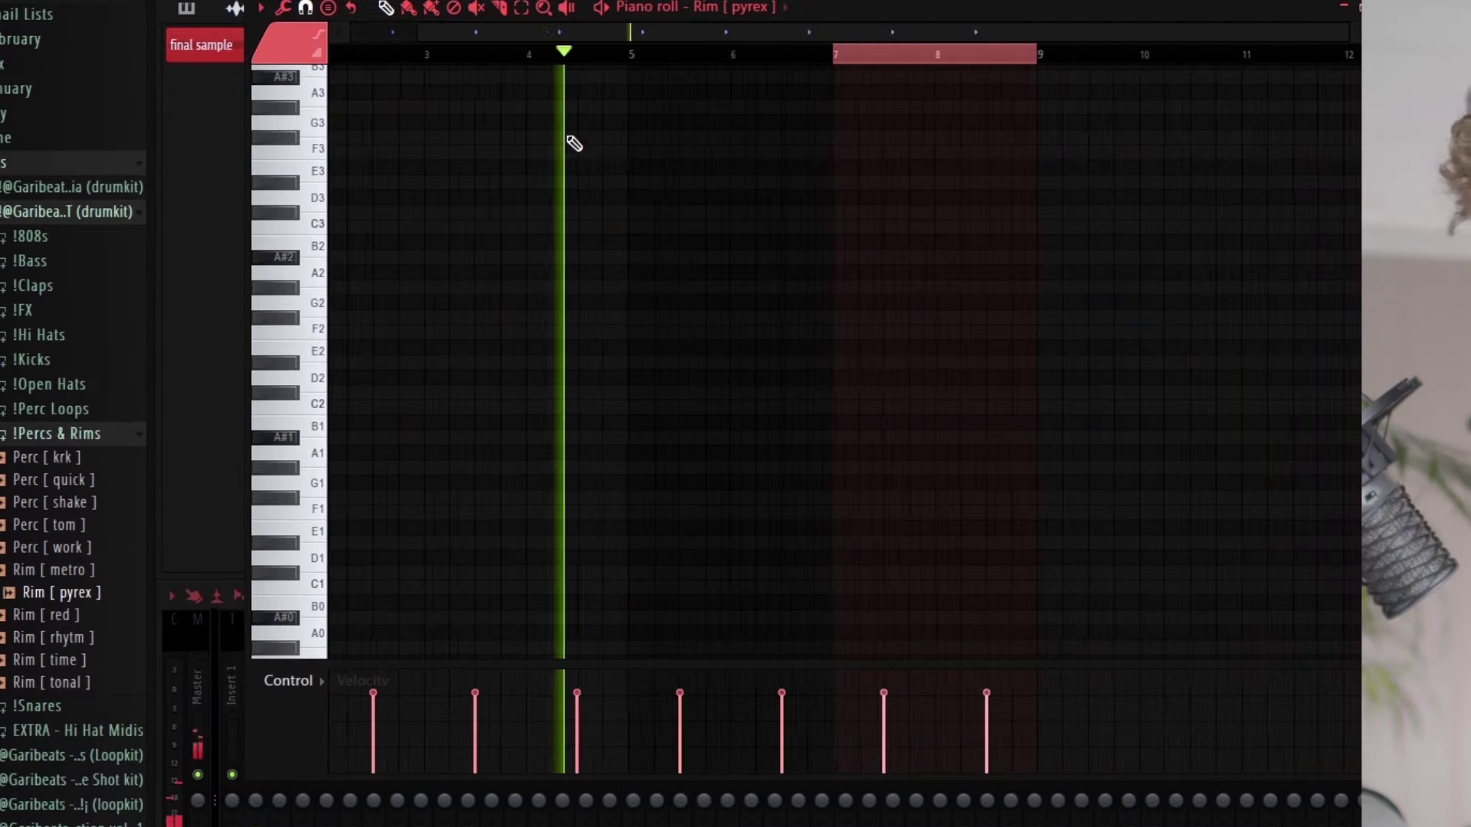
pyautogui.keyDown('ctrl'); pyautogui.click(959, 56); pyautogui.keyUp('ctrl')
pyautogui.press('F6')
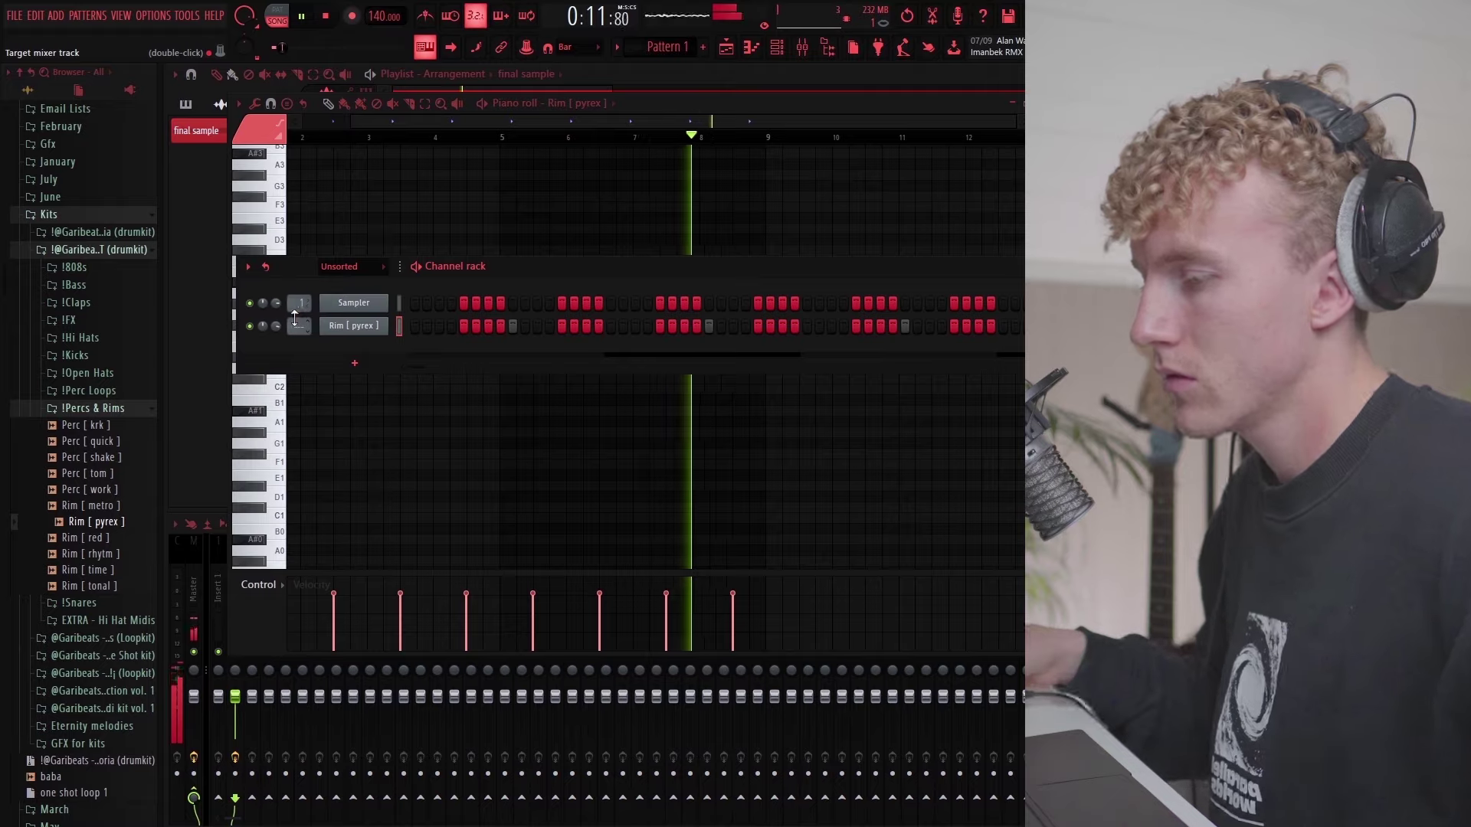
# Step: Add Snare [ rackz ] from the drum kit's !Snares folder and place a hit on step 19
pyautogui.press('space')
pyautogui.click(79, 603)
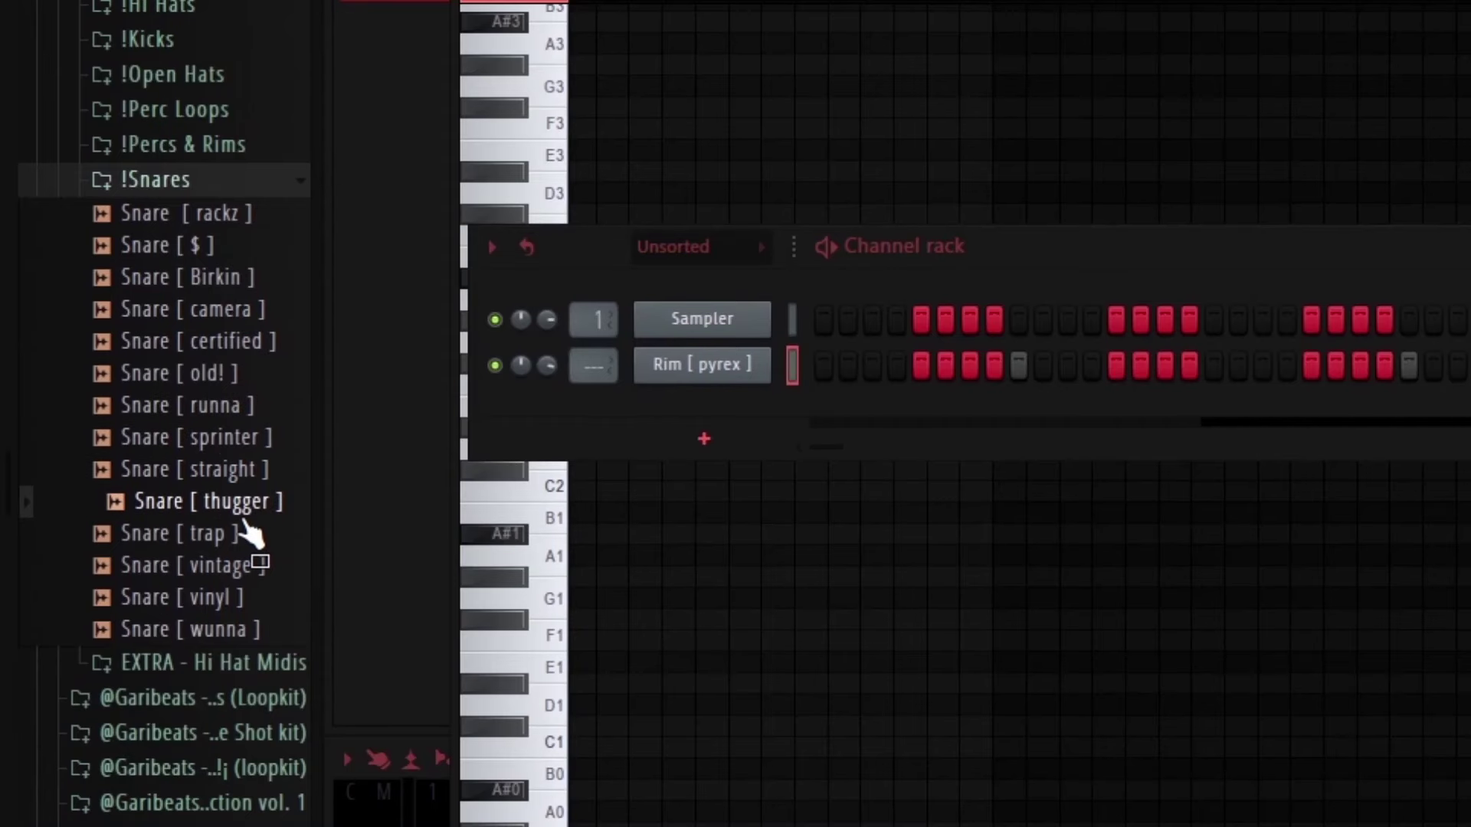
pyautogui.moveTo(246, 568); pyautogui.dragTo(535, 400)
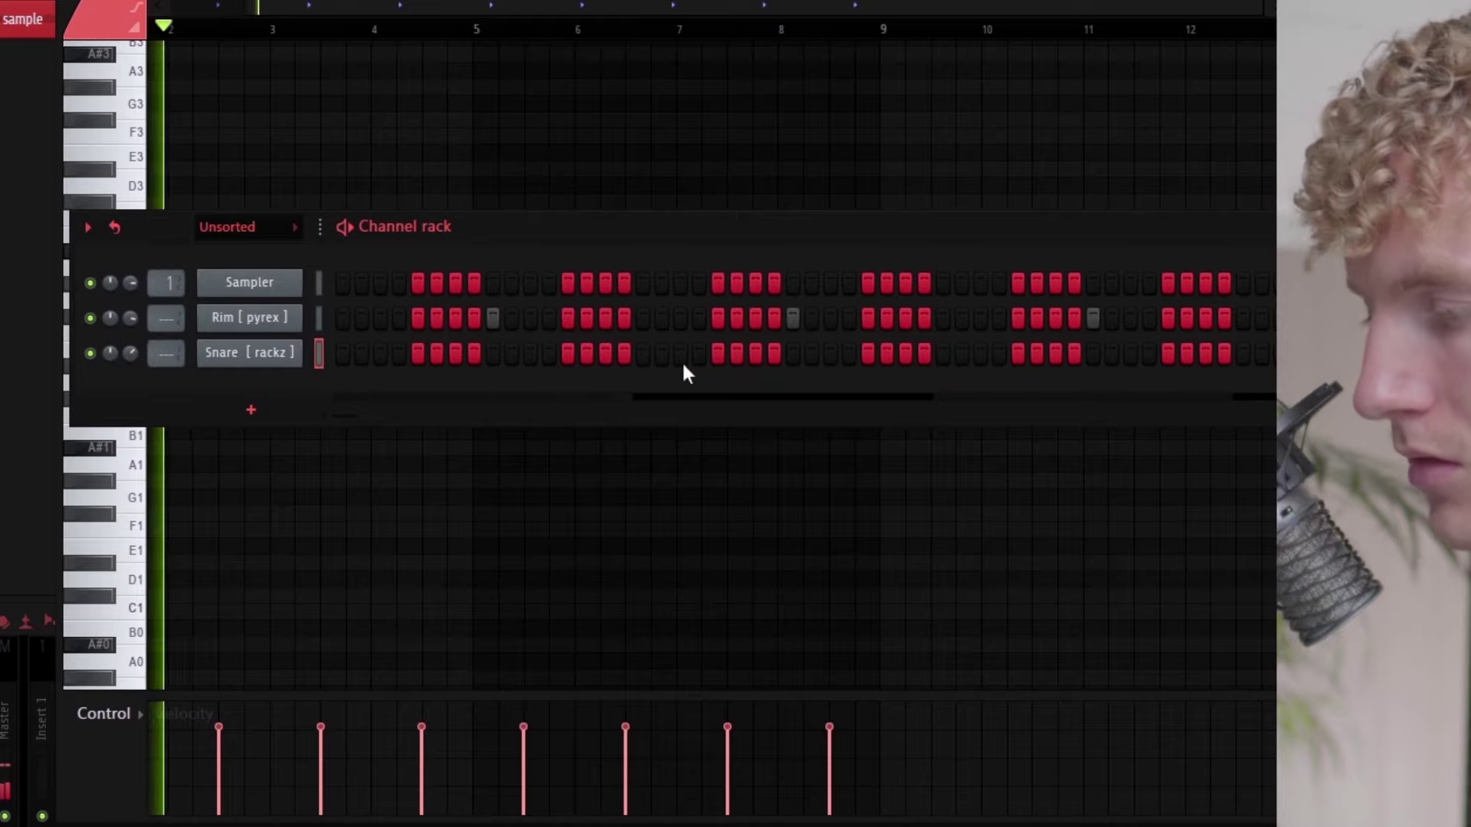
pyautogui.click(680, 354)
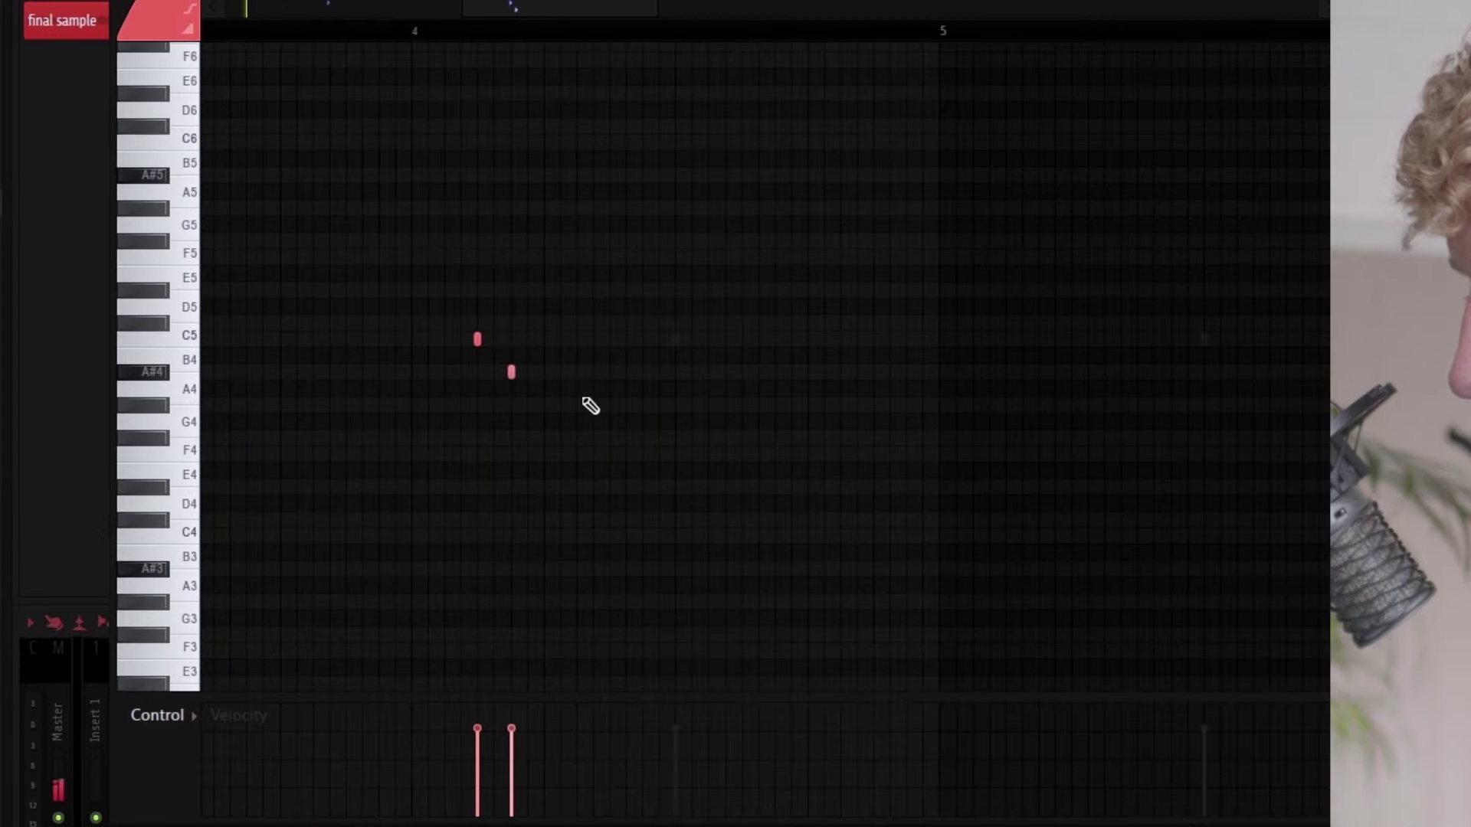
# Step: Lower the velocity of the A#4 snare note in bar 4 and tighten its gap to the preceding C5 note
pyautogui.click(412, 28)
pyautogui.press('space')
pyautogui.moveTo(643, 477); pyautogui.dragTo(154, 153)
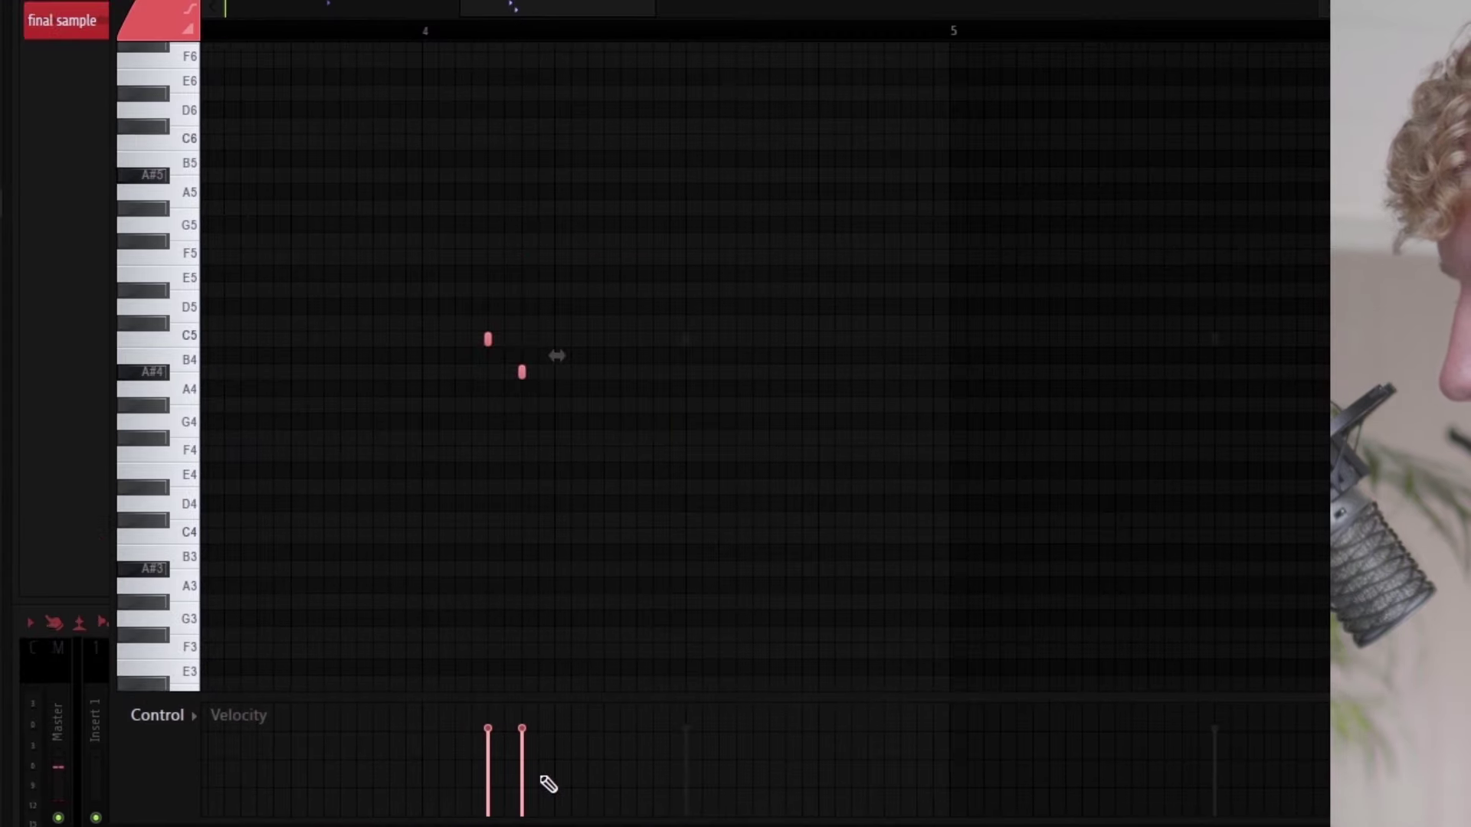
pyautogui.press('space')
pyautogui.click(539, 775)
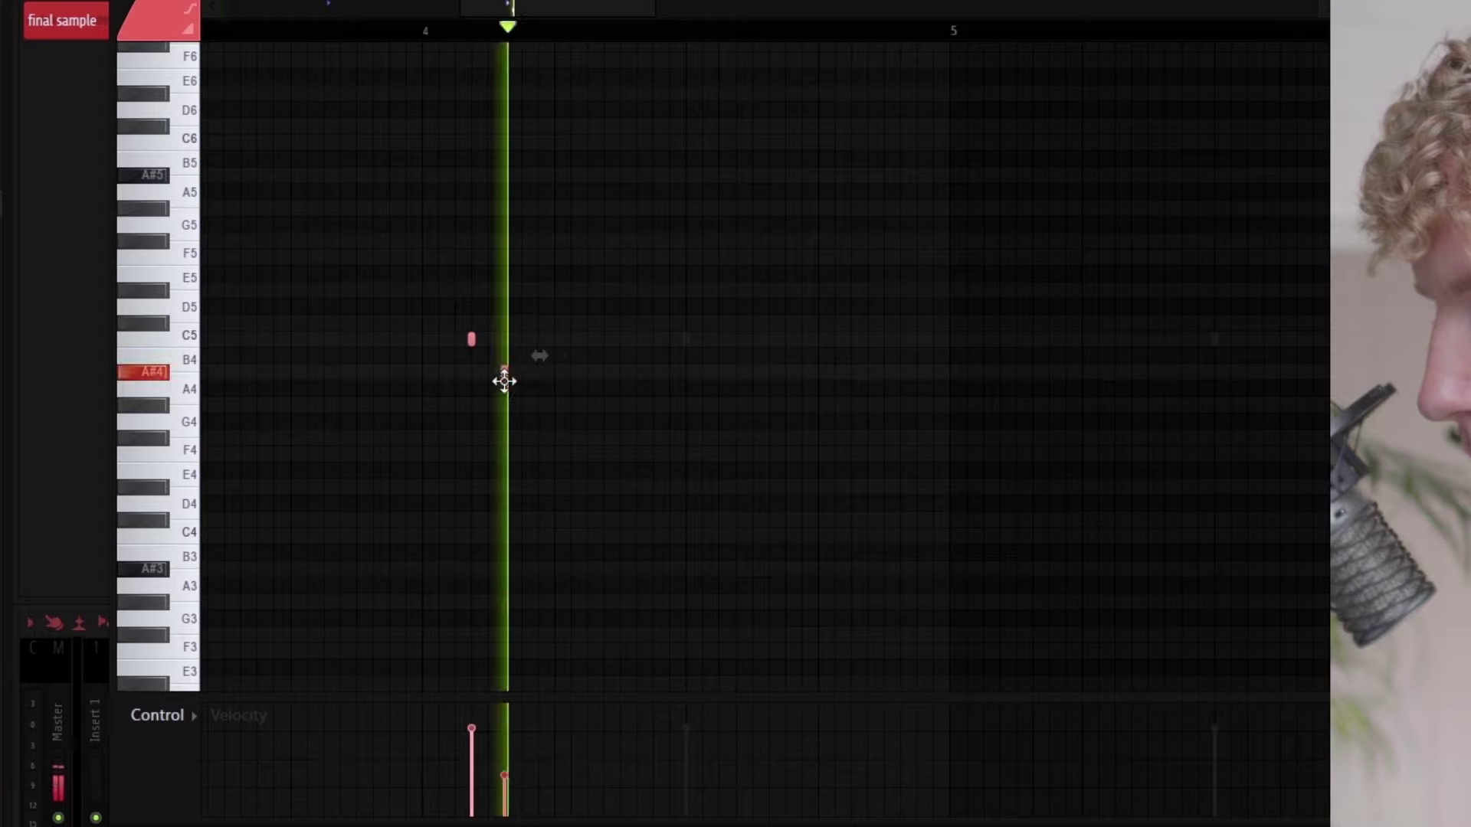
pyautogui.moveTo(521, 373); pyautogui.dragTo(505, 376)
pyautogui.moveTo(577, 408); pyautogui.dragTo(476, 381)
pyautogui.press('space')
pyautogui.press('space')
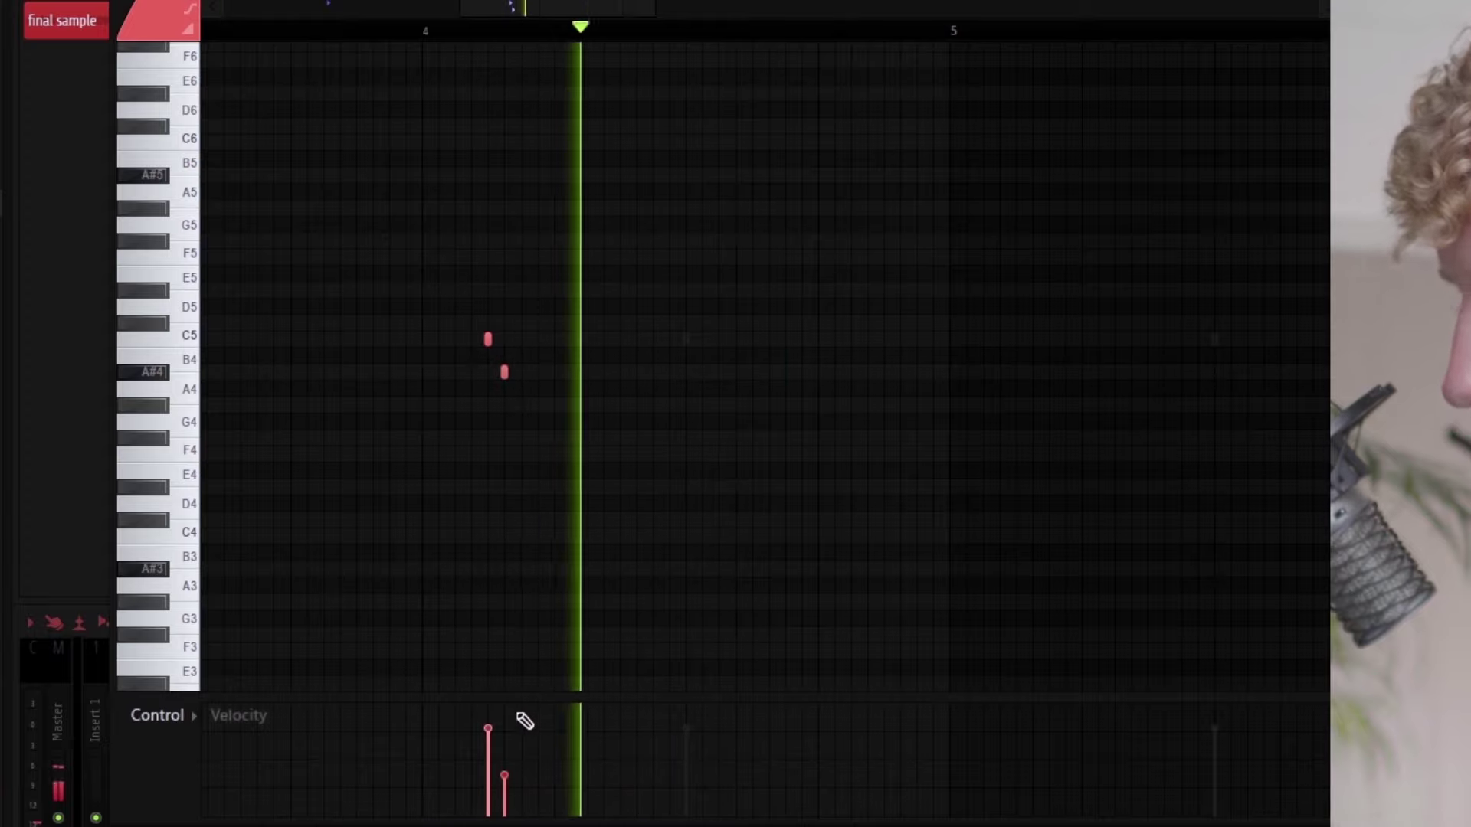
# Step: Play through the eight-bar Snare [ rackz ] pattern and clear the time selection over bars 5 to 8
pyautogui.scroll(2, 452, 463)
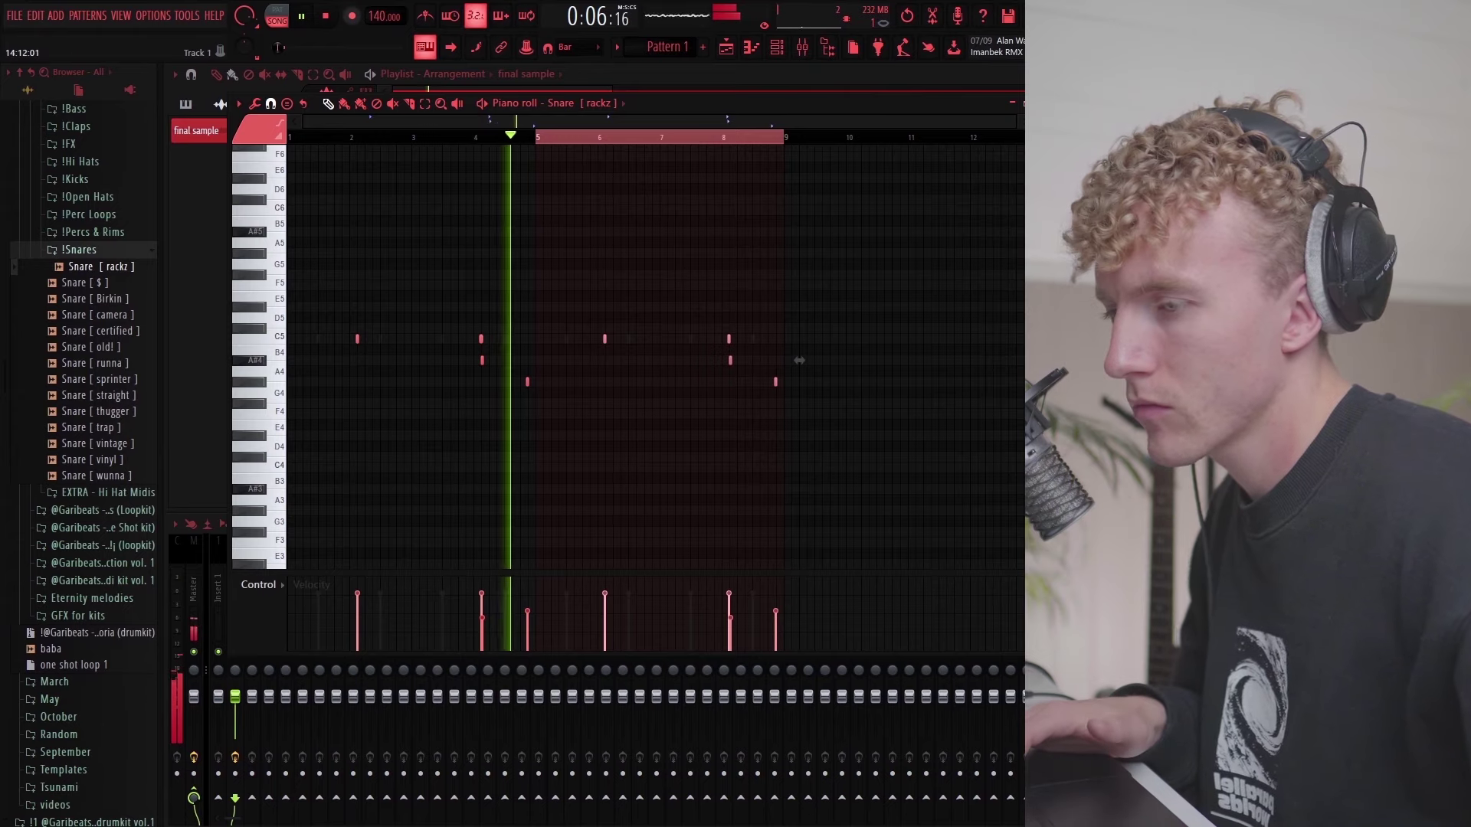
pyautogui.scroll(1, 799, 360)
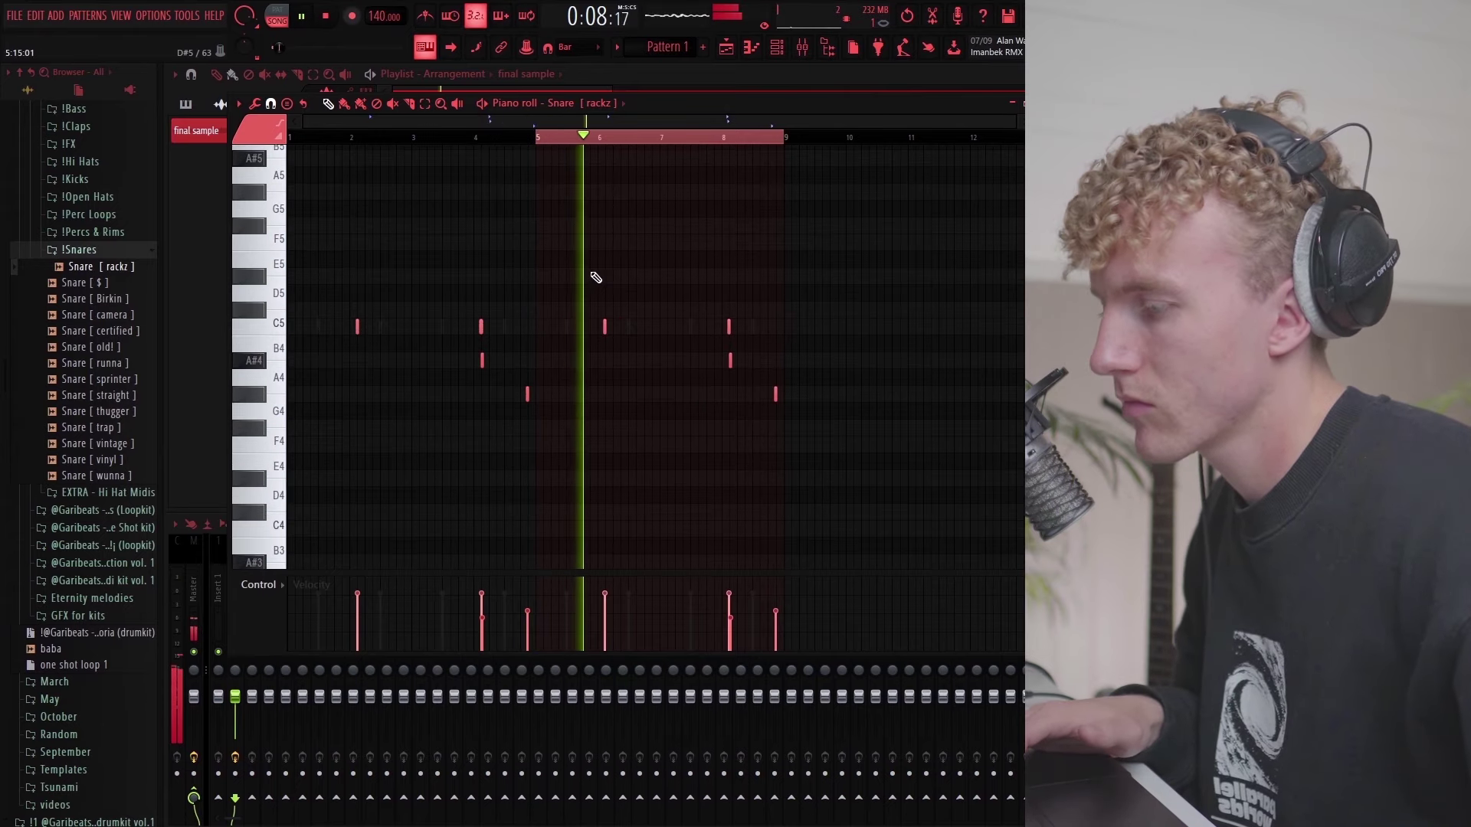
pyautogui.rightClick(574, 139)
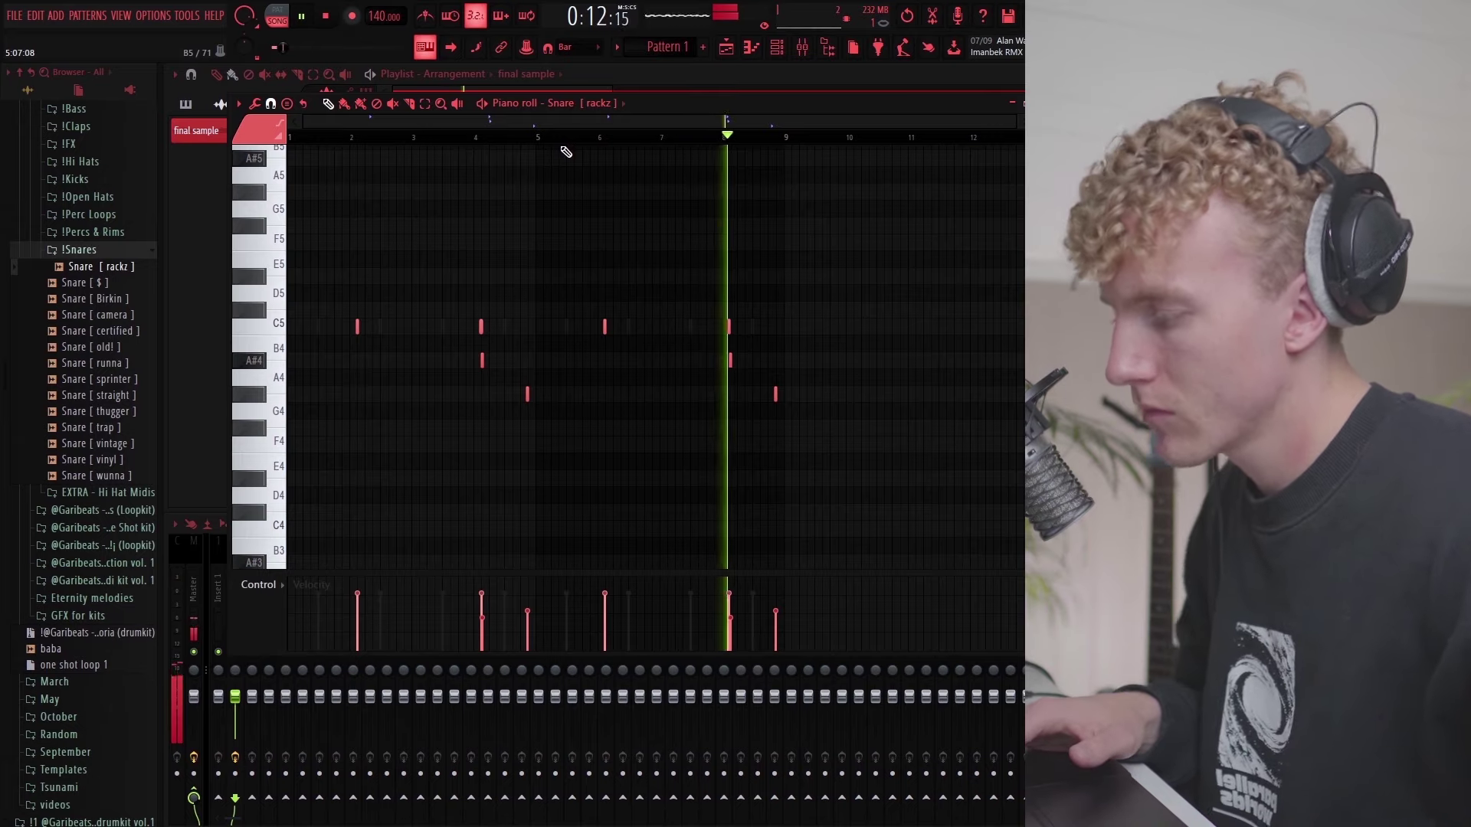
# Step: Add Snare [ certified ] with two C5 hits in bar 2 and copy both hits to bar 6
pyautogui.click(108, 427)
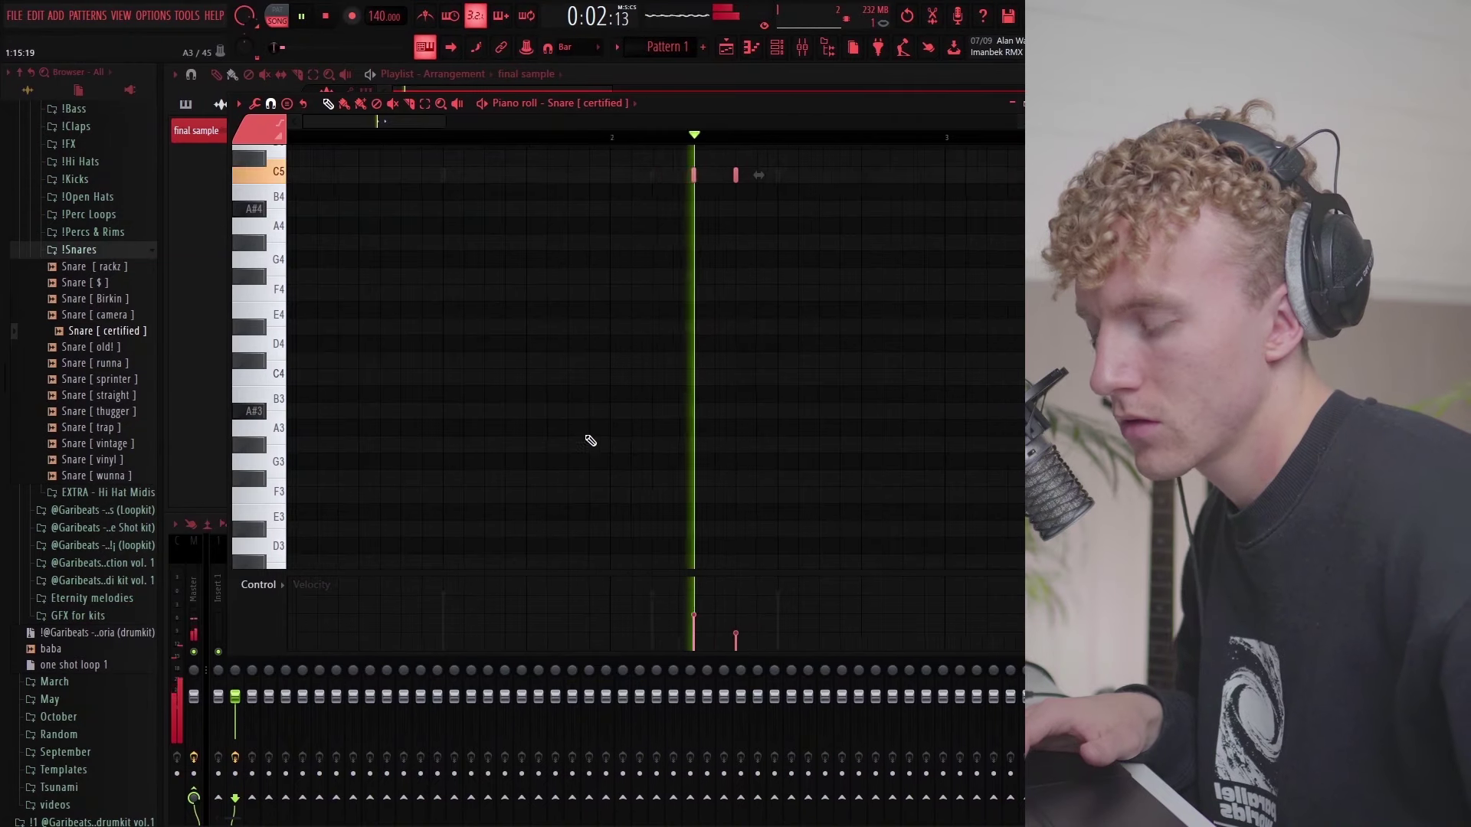
pyautogui.hscroll(3, 601, 406)
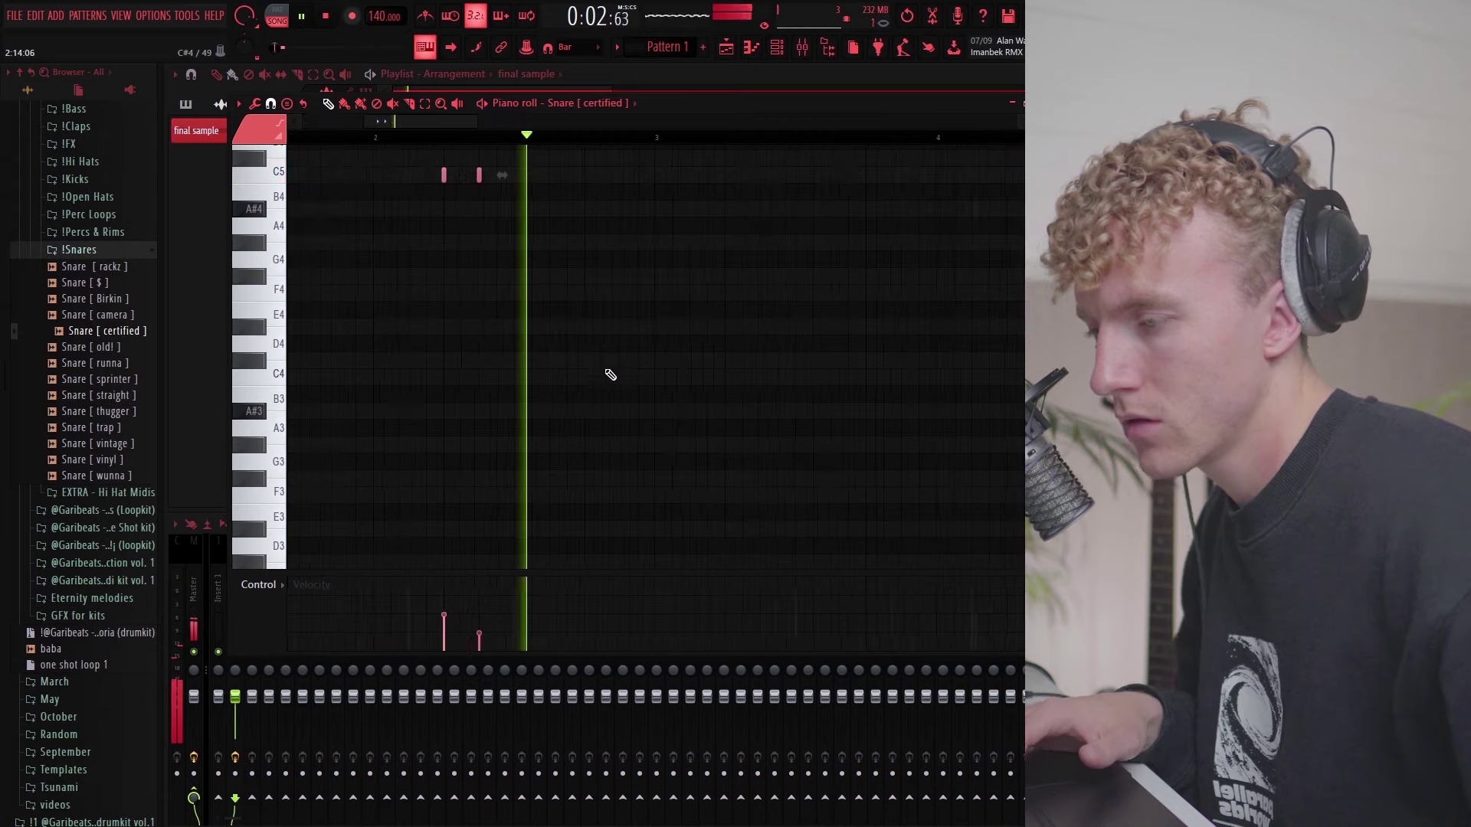
pyautogui.scroll(-1, 583, 368)
pyautogui.scroll(4, 579, 344)
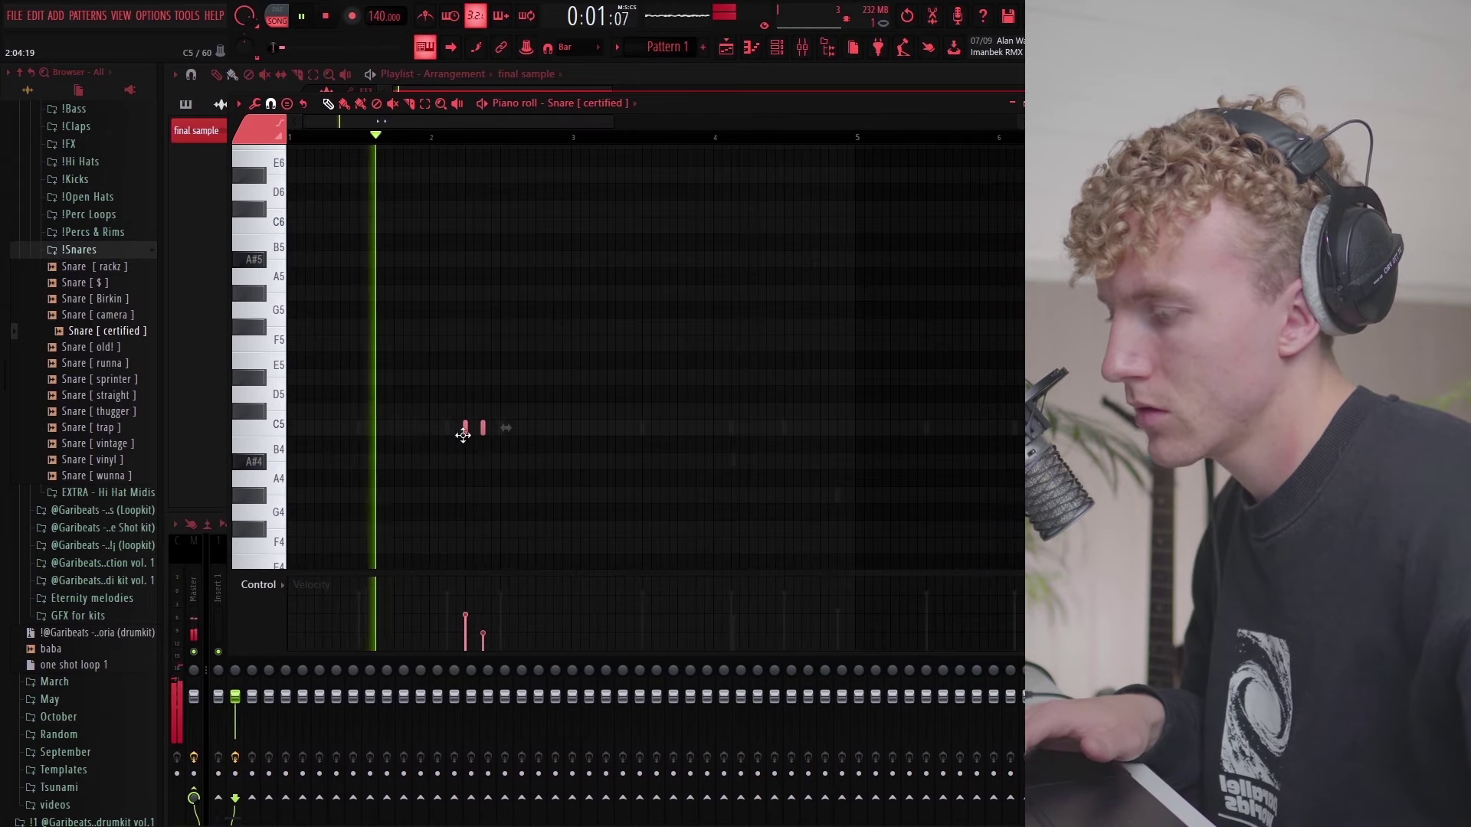
pyautogui.moveTo(463, 435); pyautogui.dragTo(696, 438)
pyautogui.scroll(-2, 646, 452)
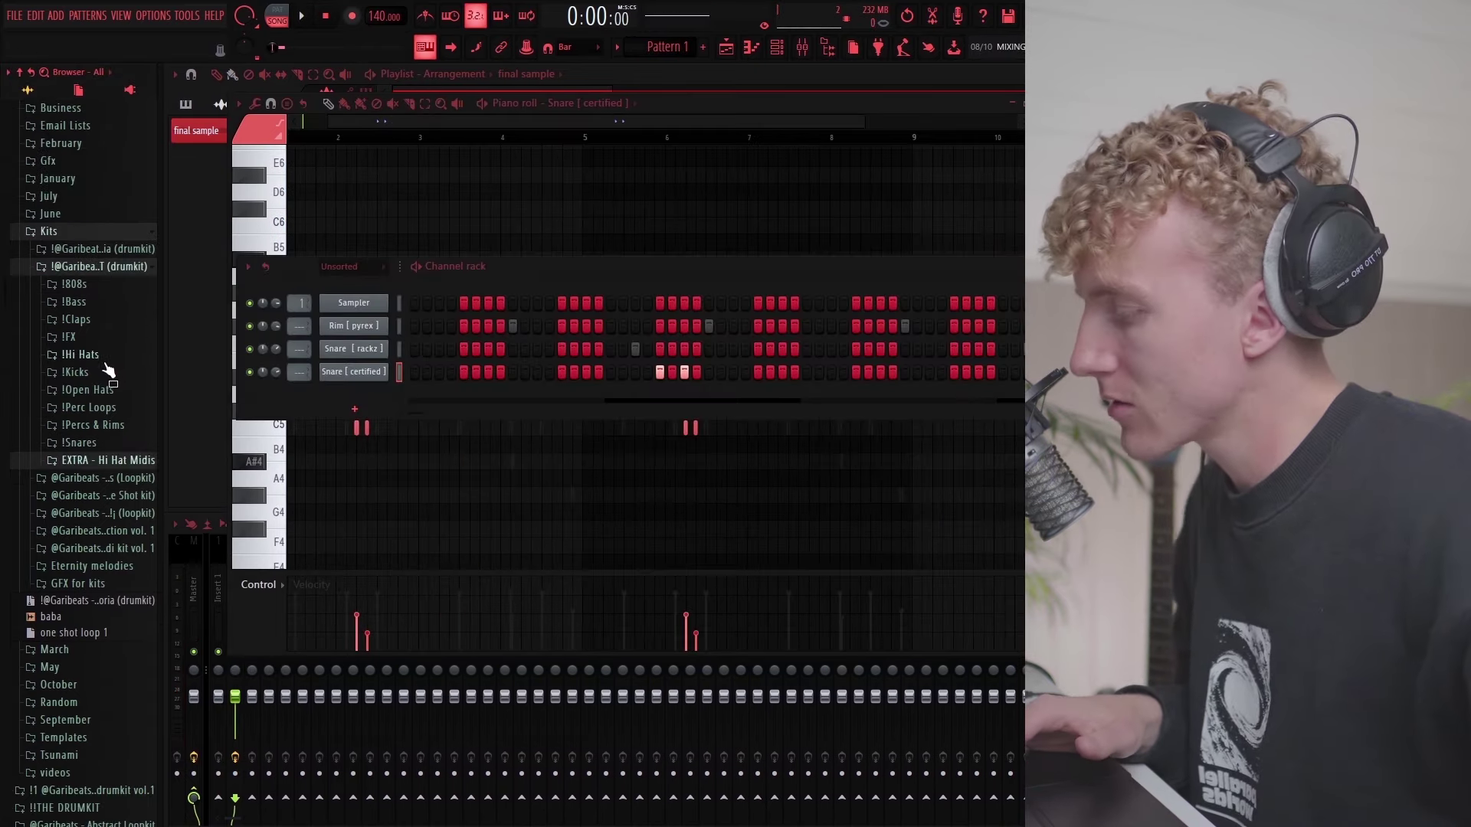
# Step: Add Hi hat [ perfect ] from !Hi Hats, load Hi hat midi 3 (140 - 170bpm) onto it and play the beat
pyautogui.click(106, 359)
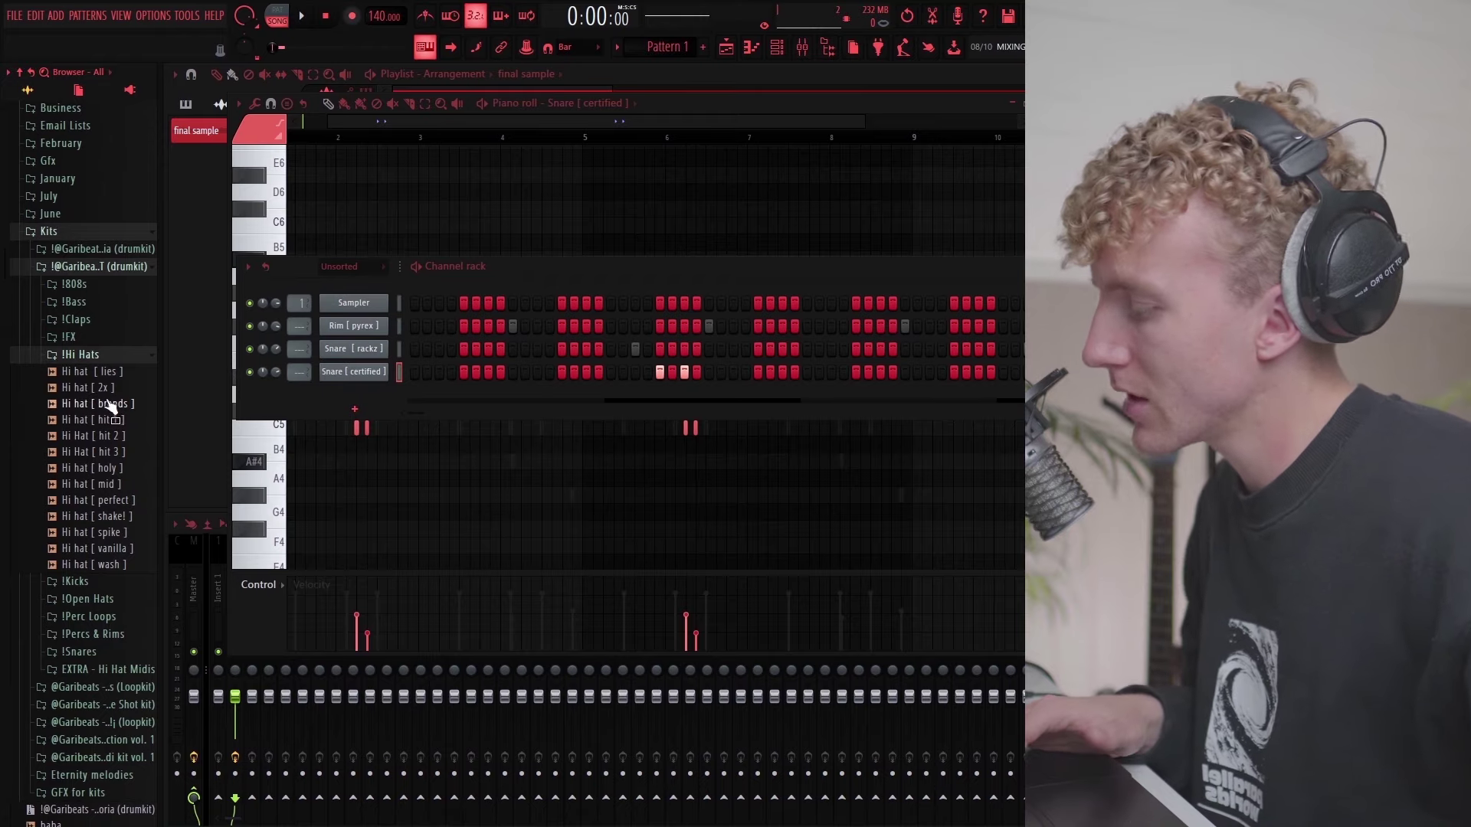
pyautogui.click(119, 423)
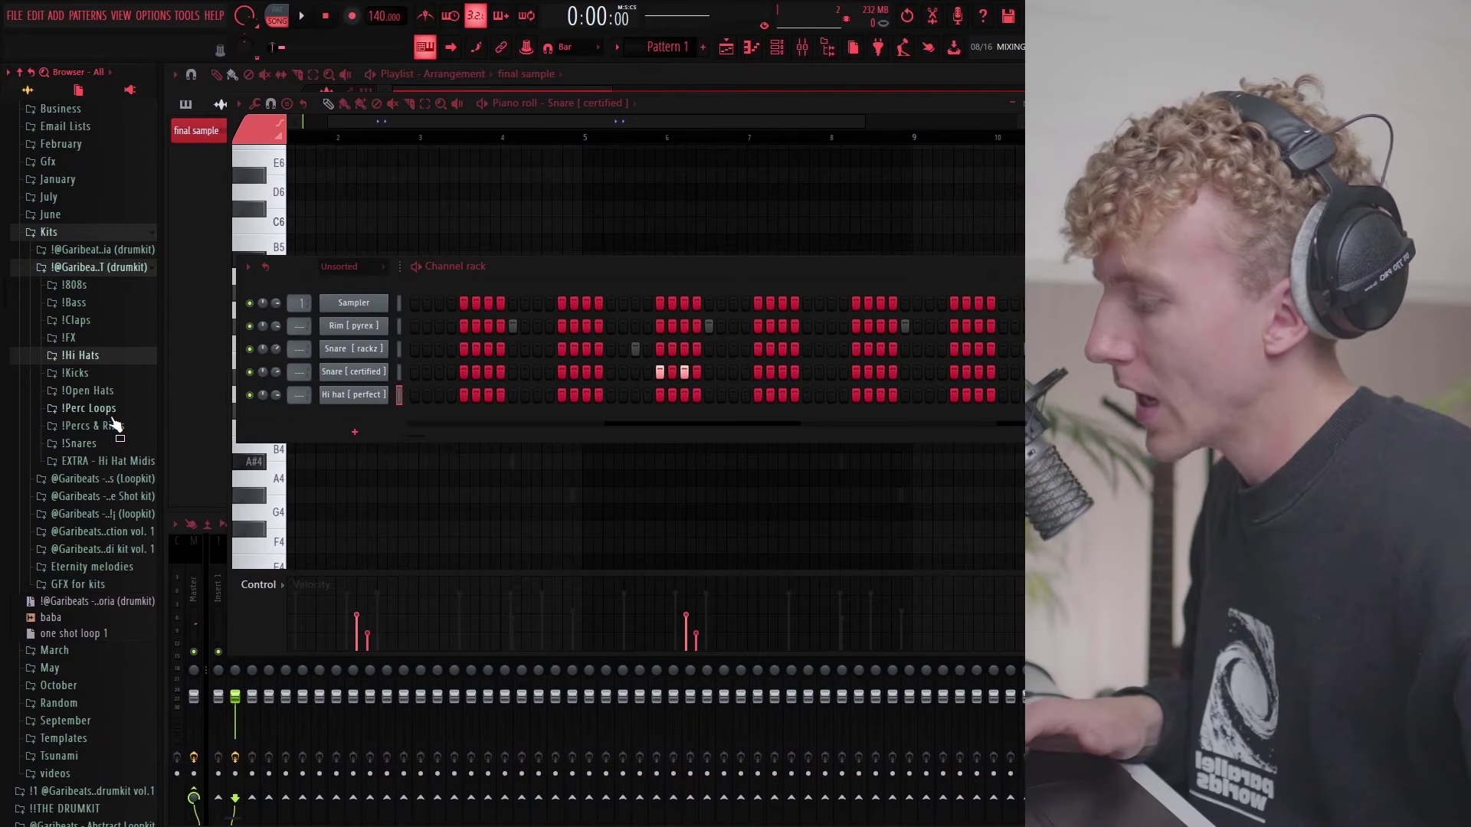
pyautogui.click(115, 461)
pyautogui.scroll(-3, 115, 398)
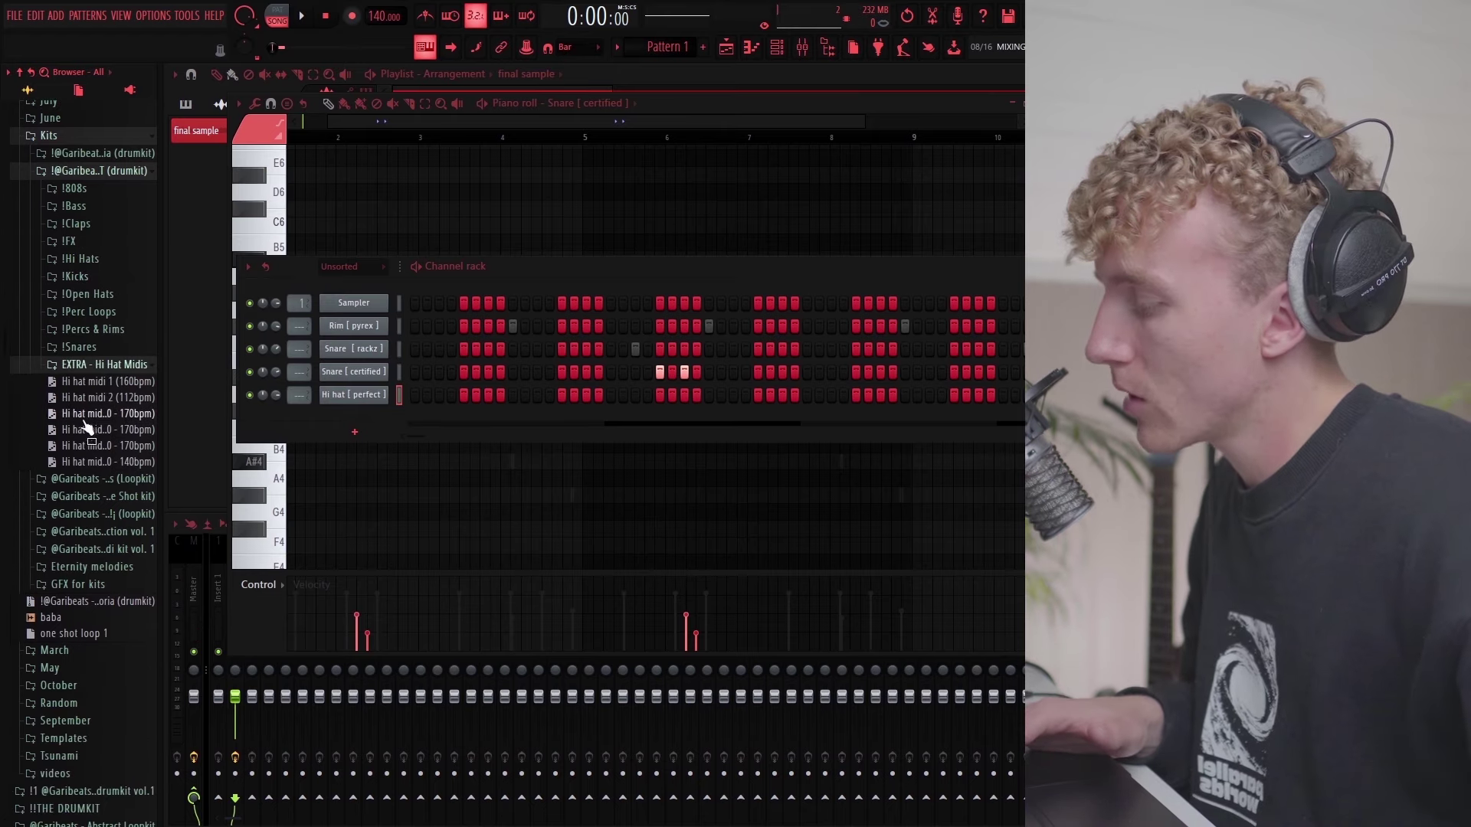
pyautogui.moveTo(341, 399); pyautogui.dragTo(342, 397)
pyautogui.press('space')
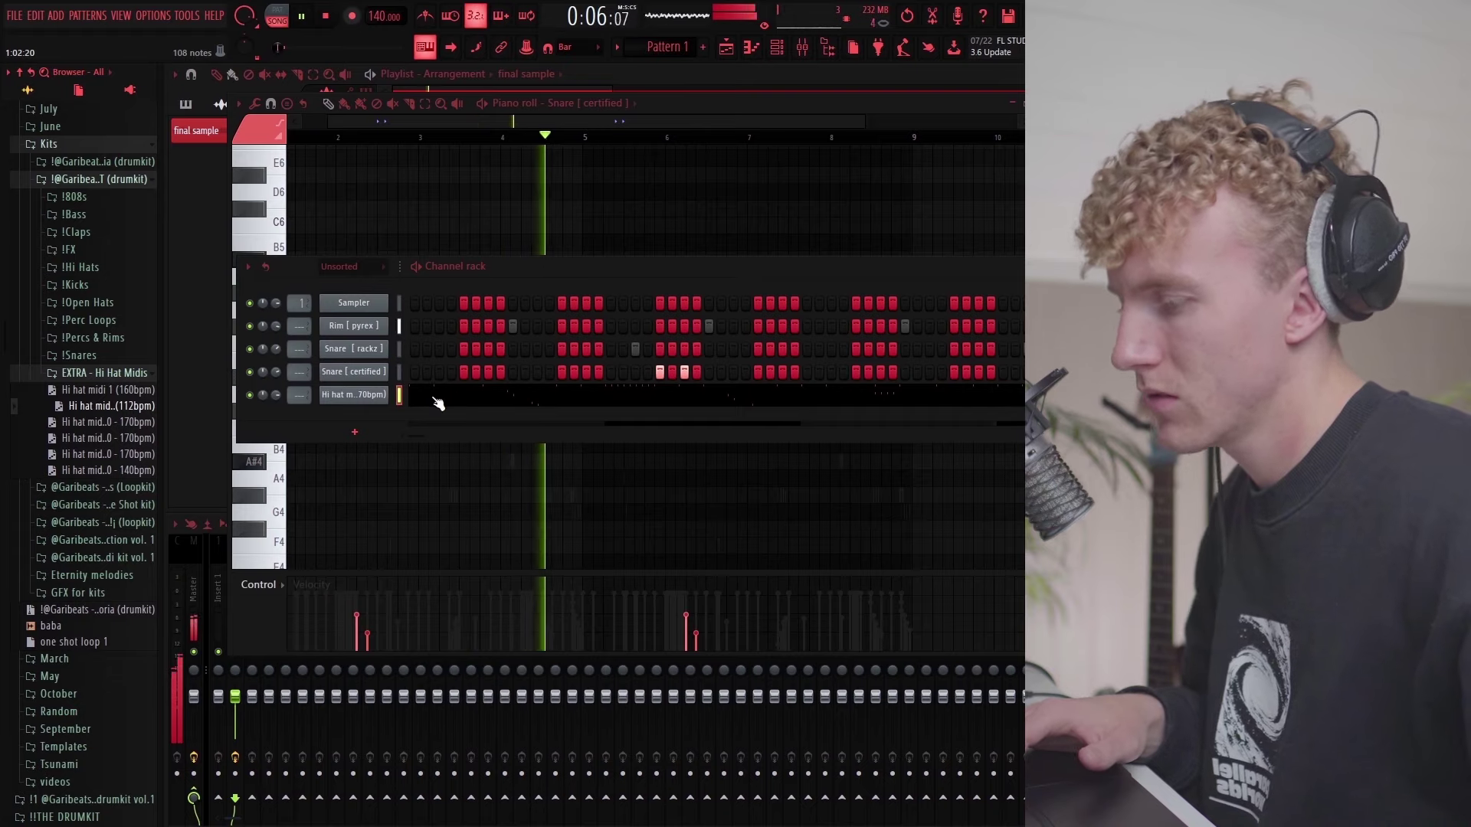
# Step: Audition the Hi hat midi 3 pattern in the piano roll and lengthen its short notes
pyautogui.click(490, 400)
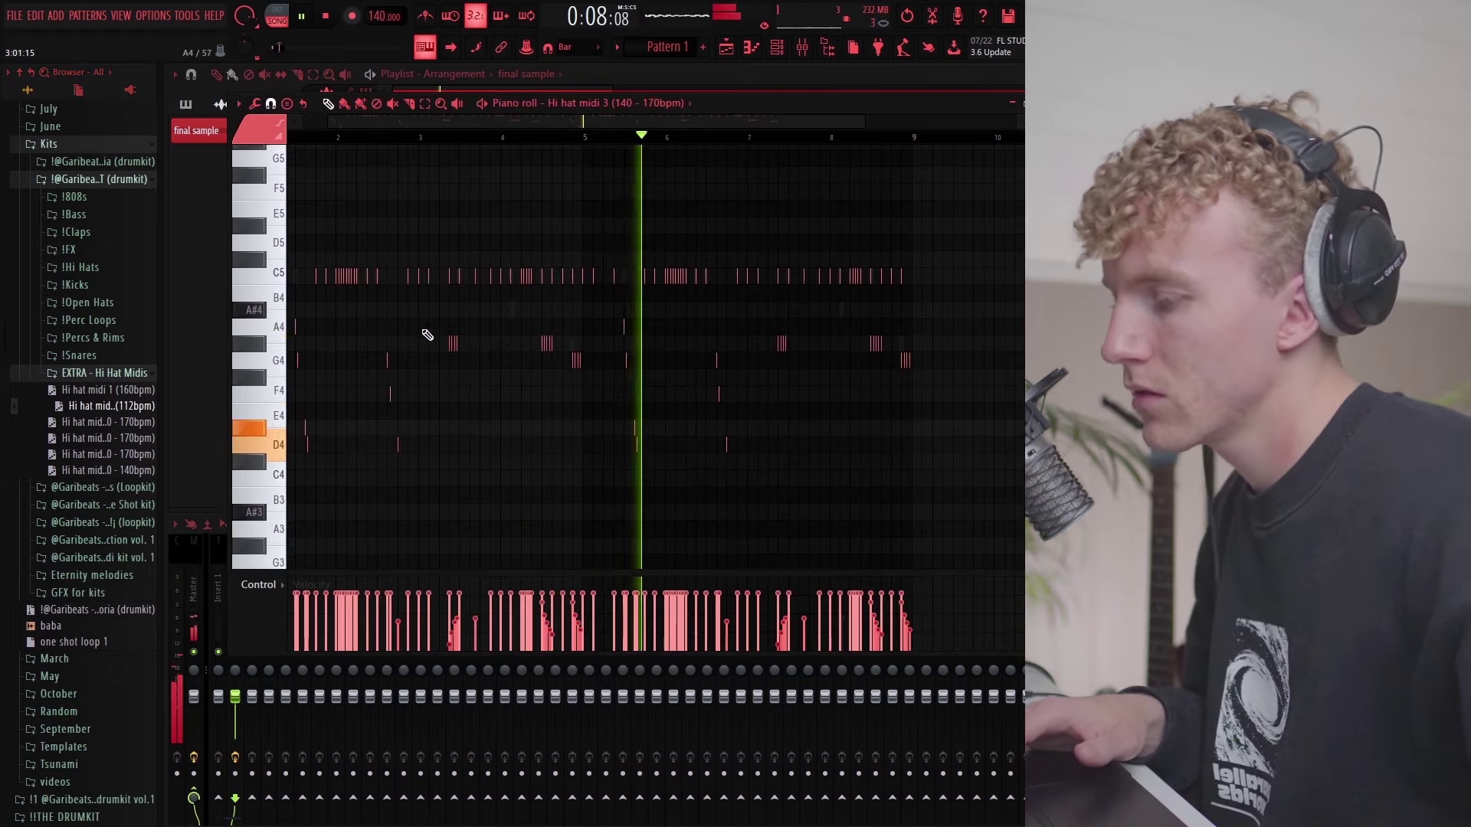
pyautogui.scroll(-1, 358, 284)
pyautogui.scroll(-2, 285, 284)
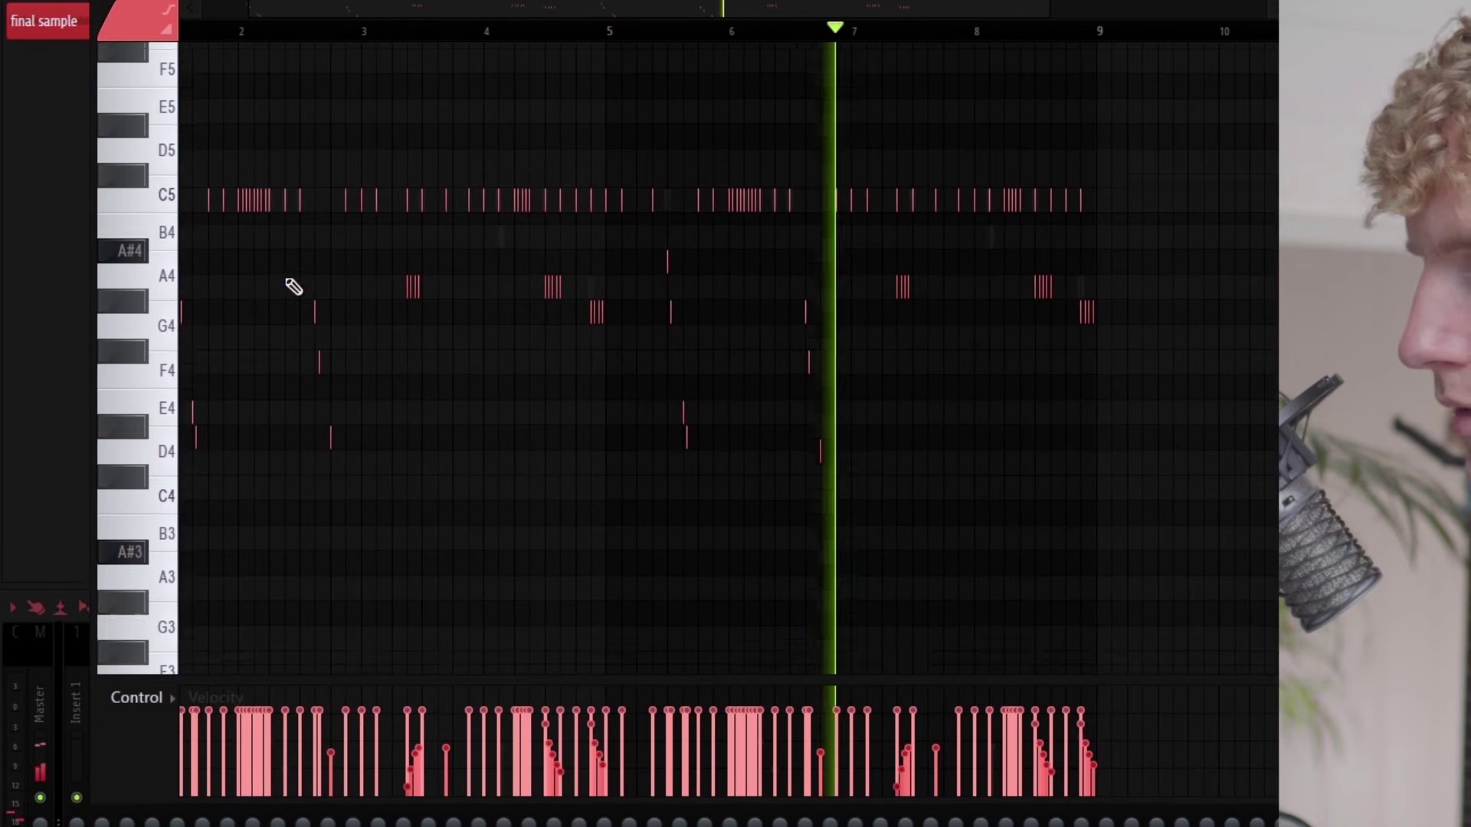
pyautogui.moveTo(554, 266); pyautogui.dragTo(440, 223)
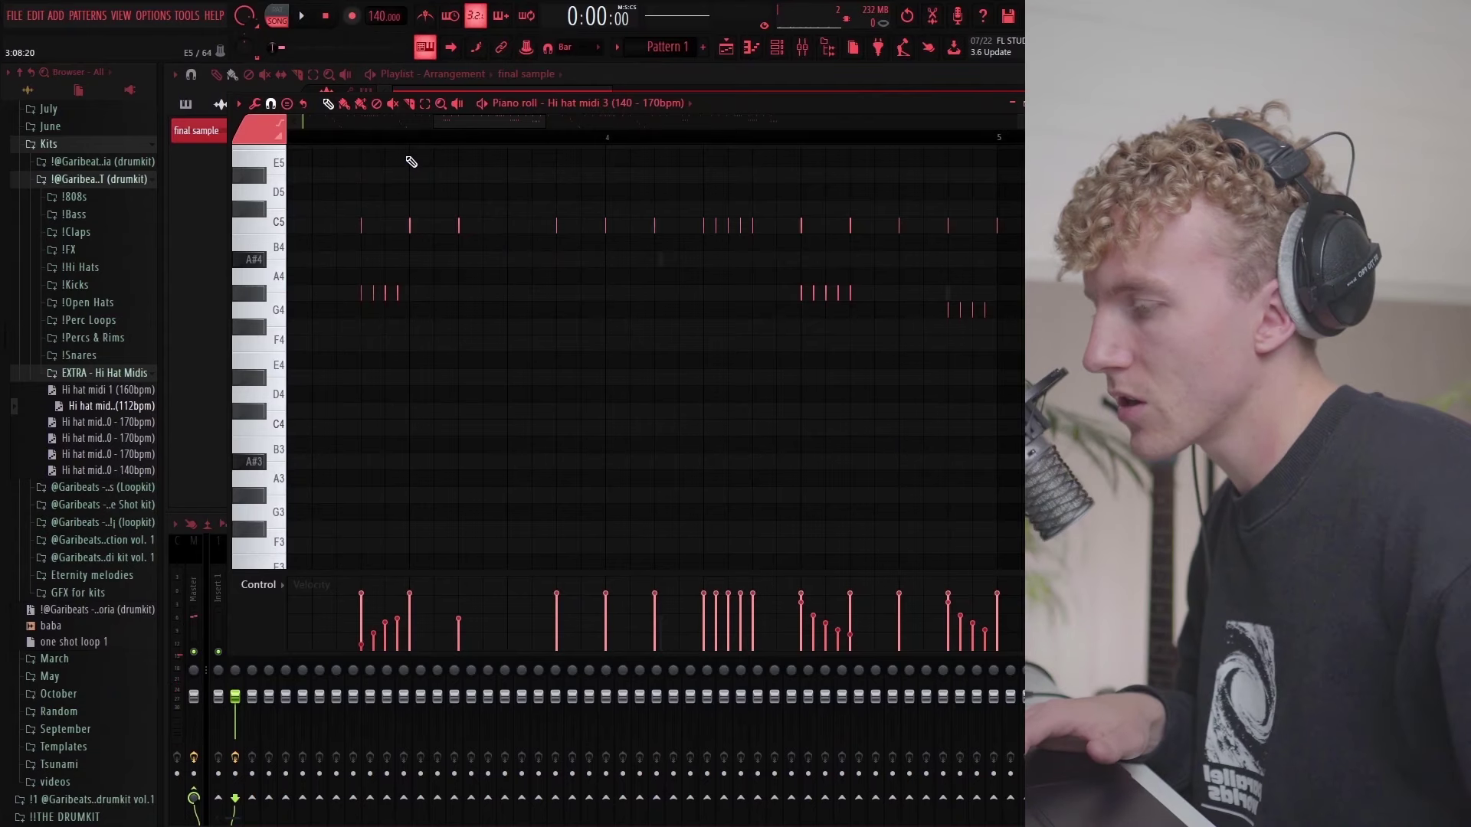
pyautogui.scroll(-3, 450, 240)
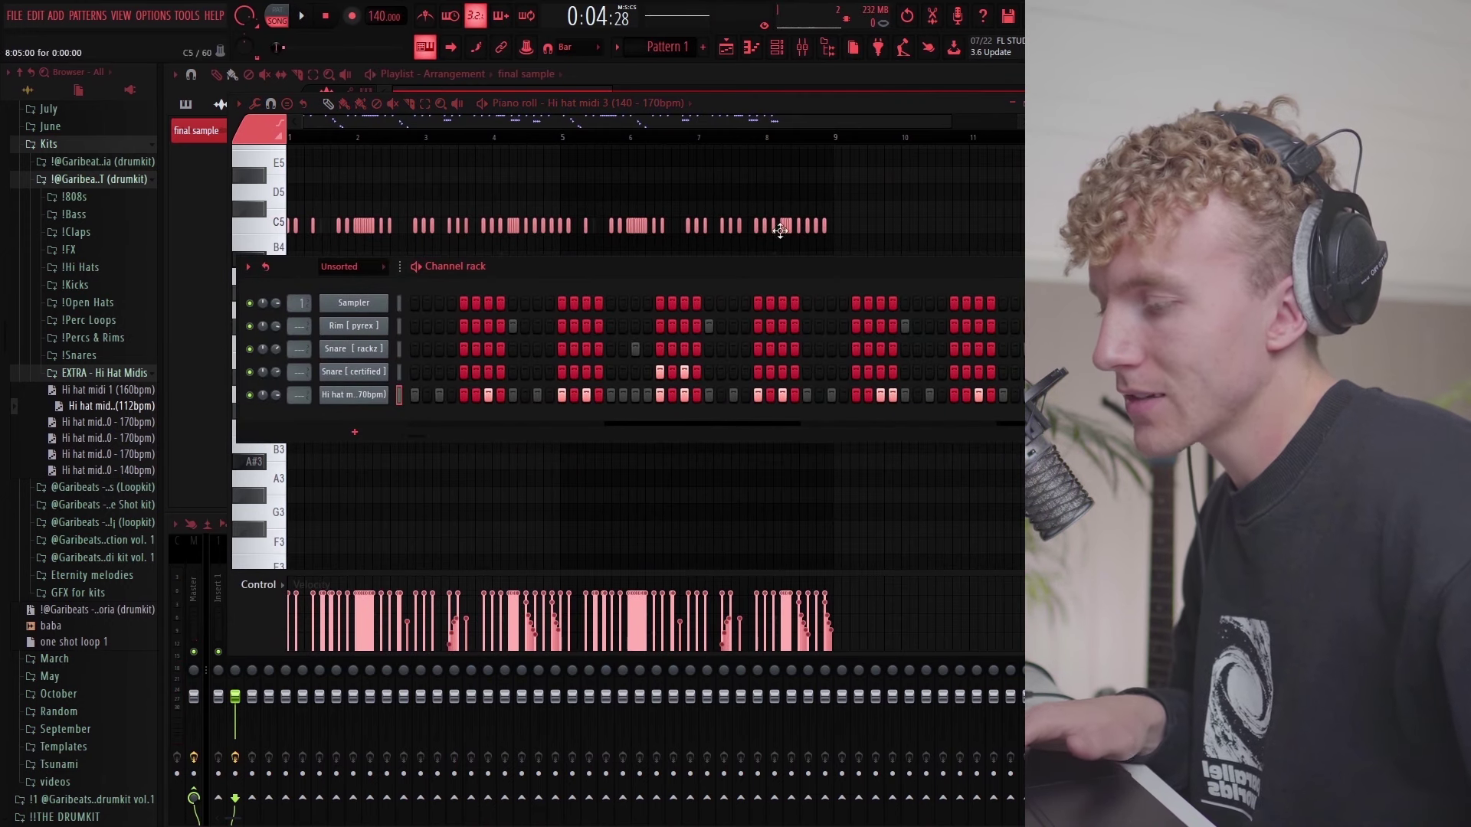
# Step: Paste the hi hat notes into Pattern 2 and return to Pattern 1
pyautogui.scroll(-1, 669, 43)
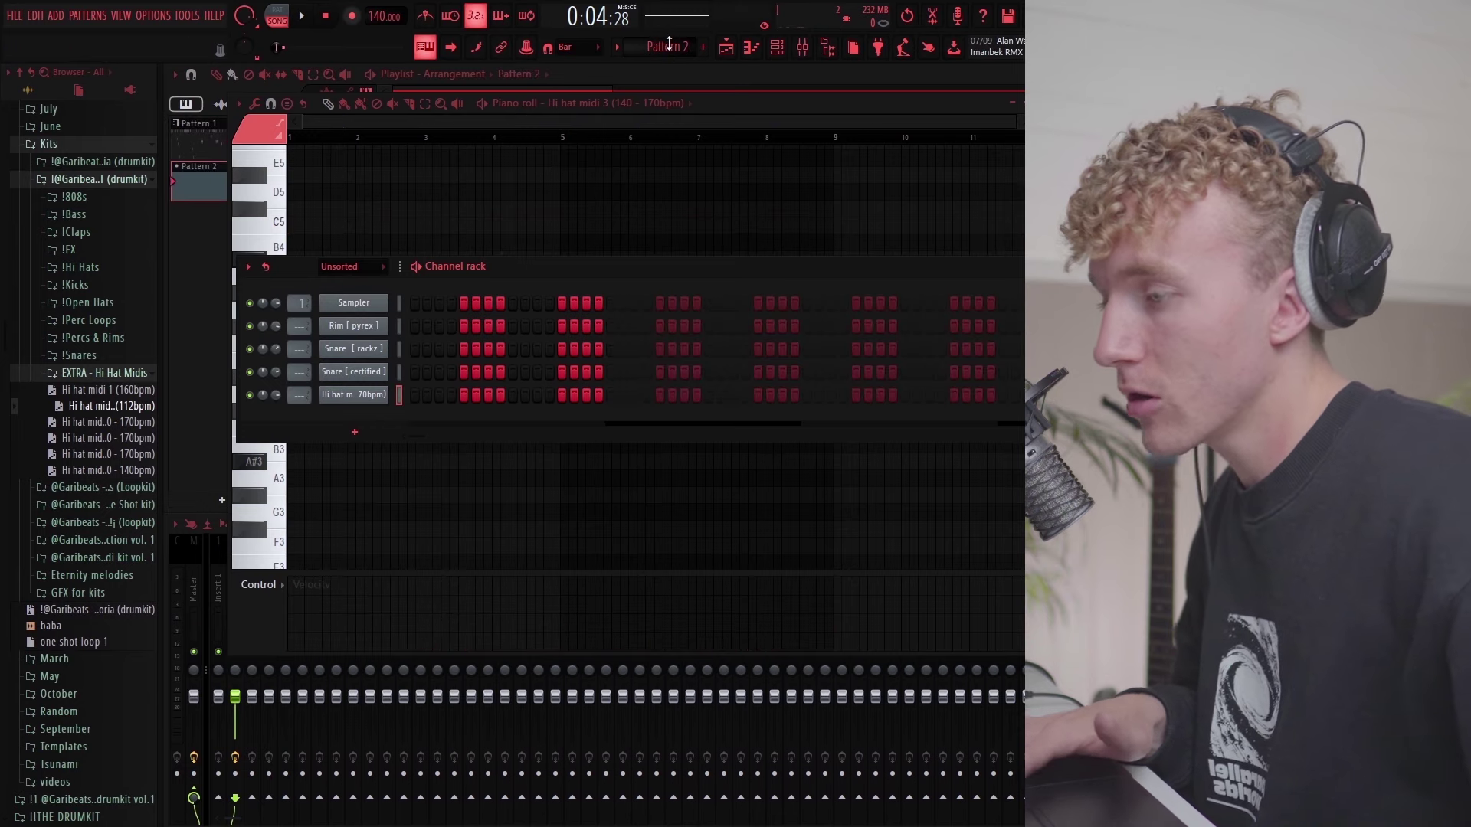
pyautogui.hotkey('ctrl', 'v')
pyautogui.moveTo(658, 40); pyautogui.dragTo(644, 66)
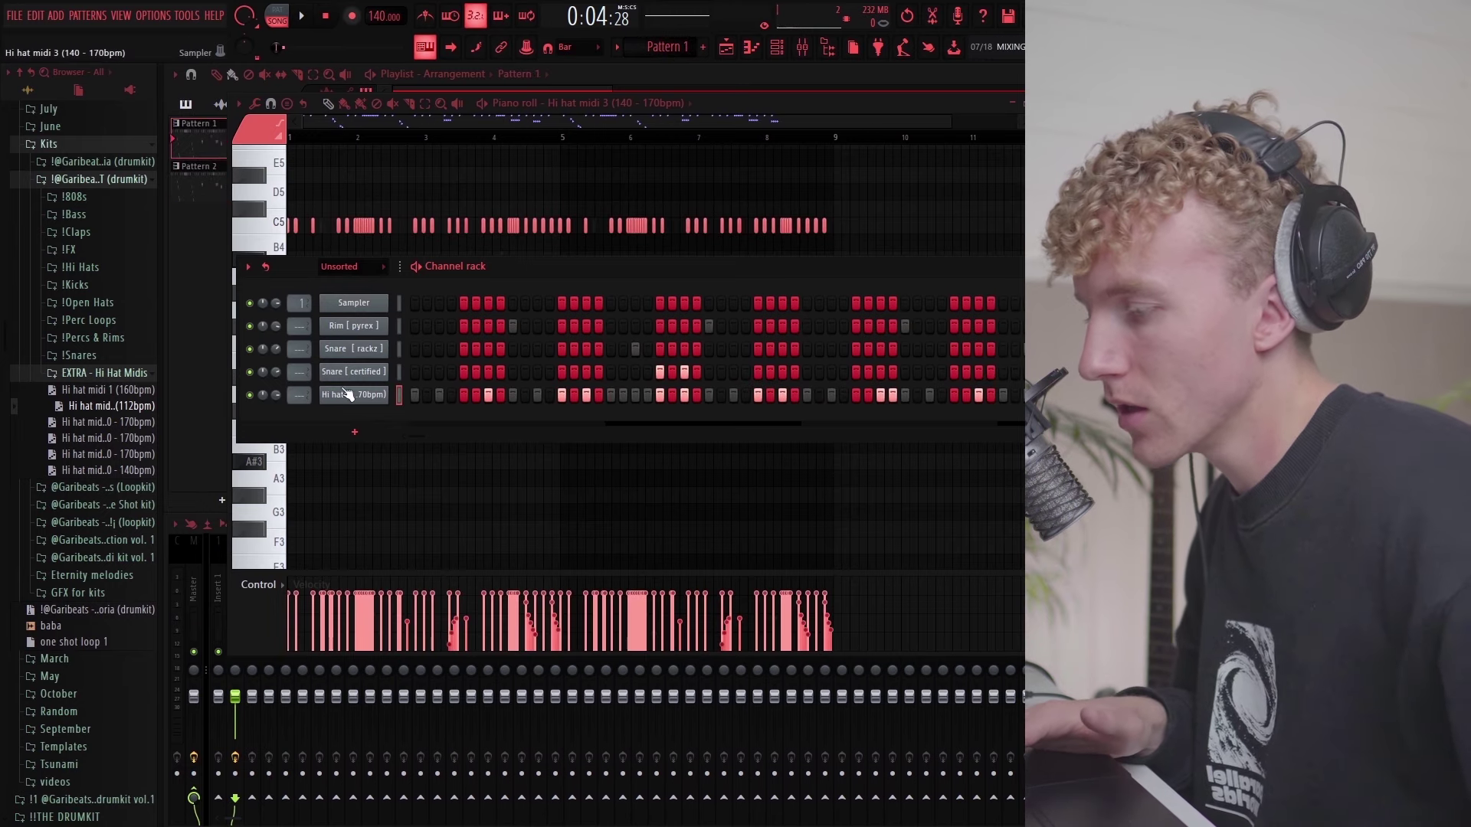
# Step: Replace Pattern 1's hi hats with Hi hat midi 6 [ tripplets ] (110 - 140bpm), lengthen the short lower-pitched notes and play the pattern
pyautogui.hotkey('ctrl', 'z')
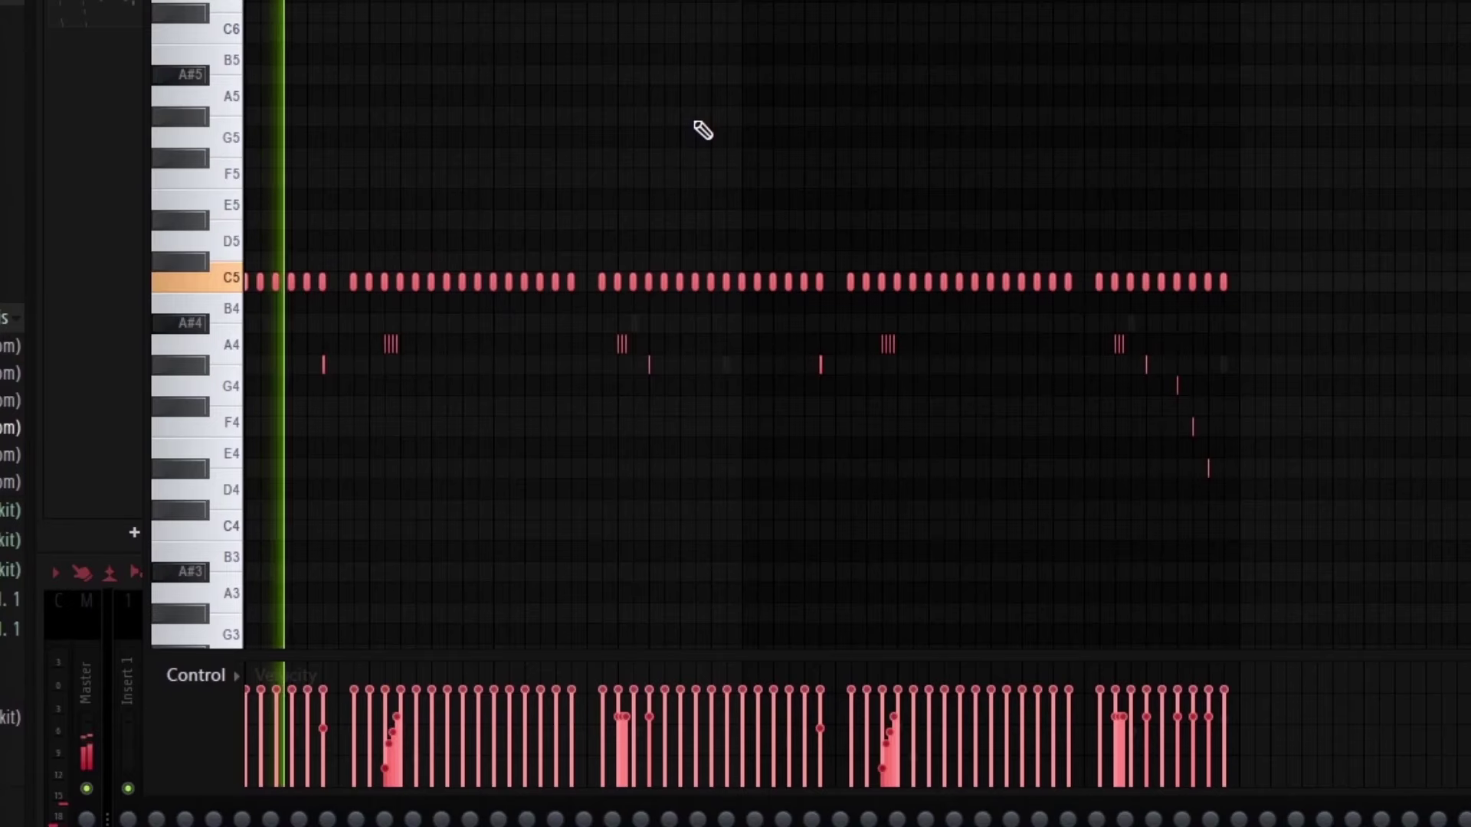
pyautogui.moveTo(1356, 496); pyautogui.dragTo(229, 346)
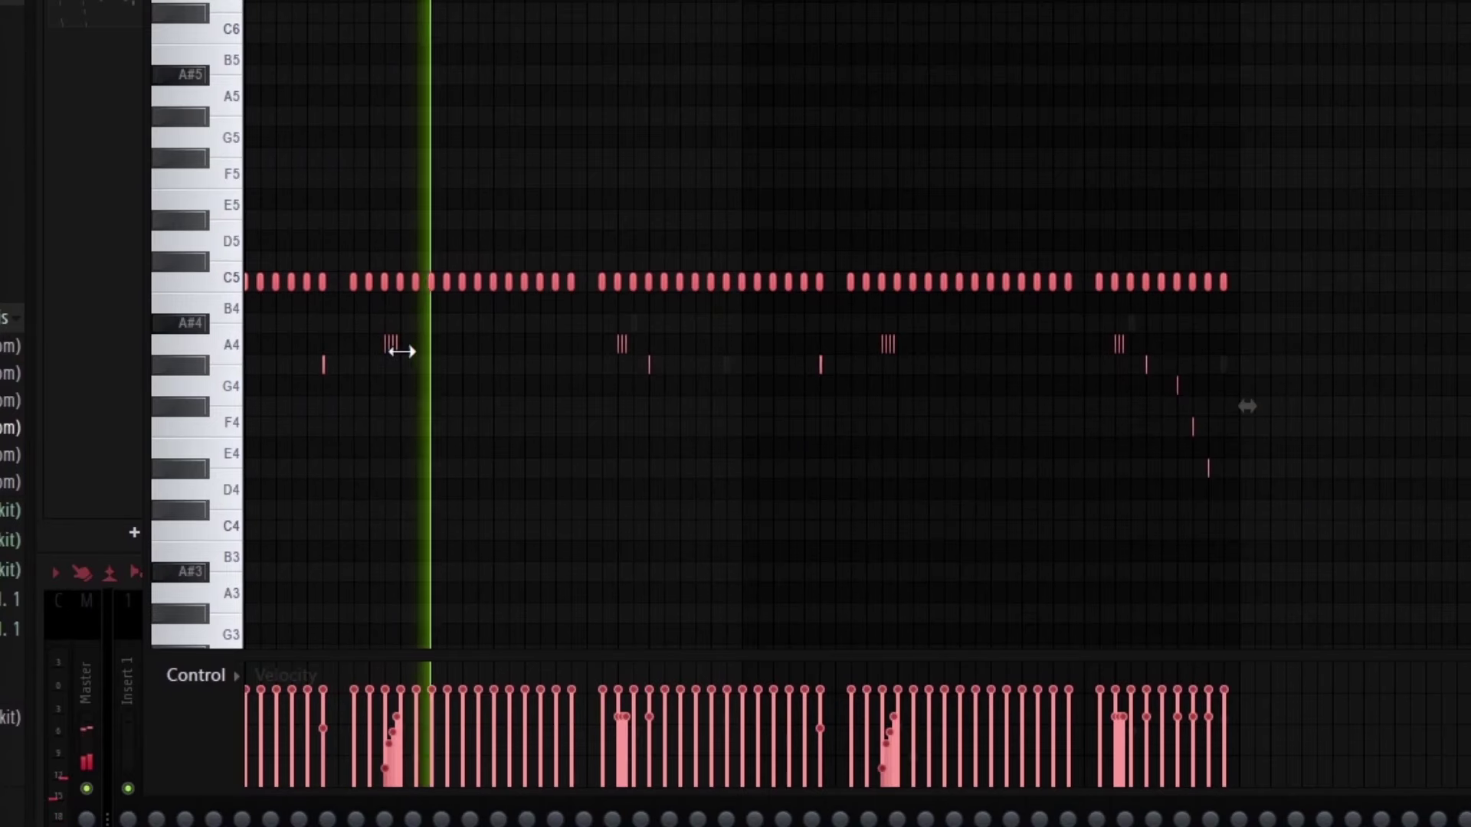
pyautogui.hotkey('ctrl', 'z')
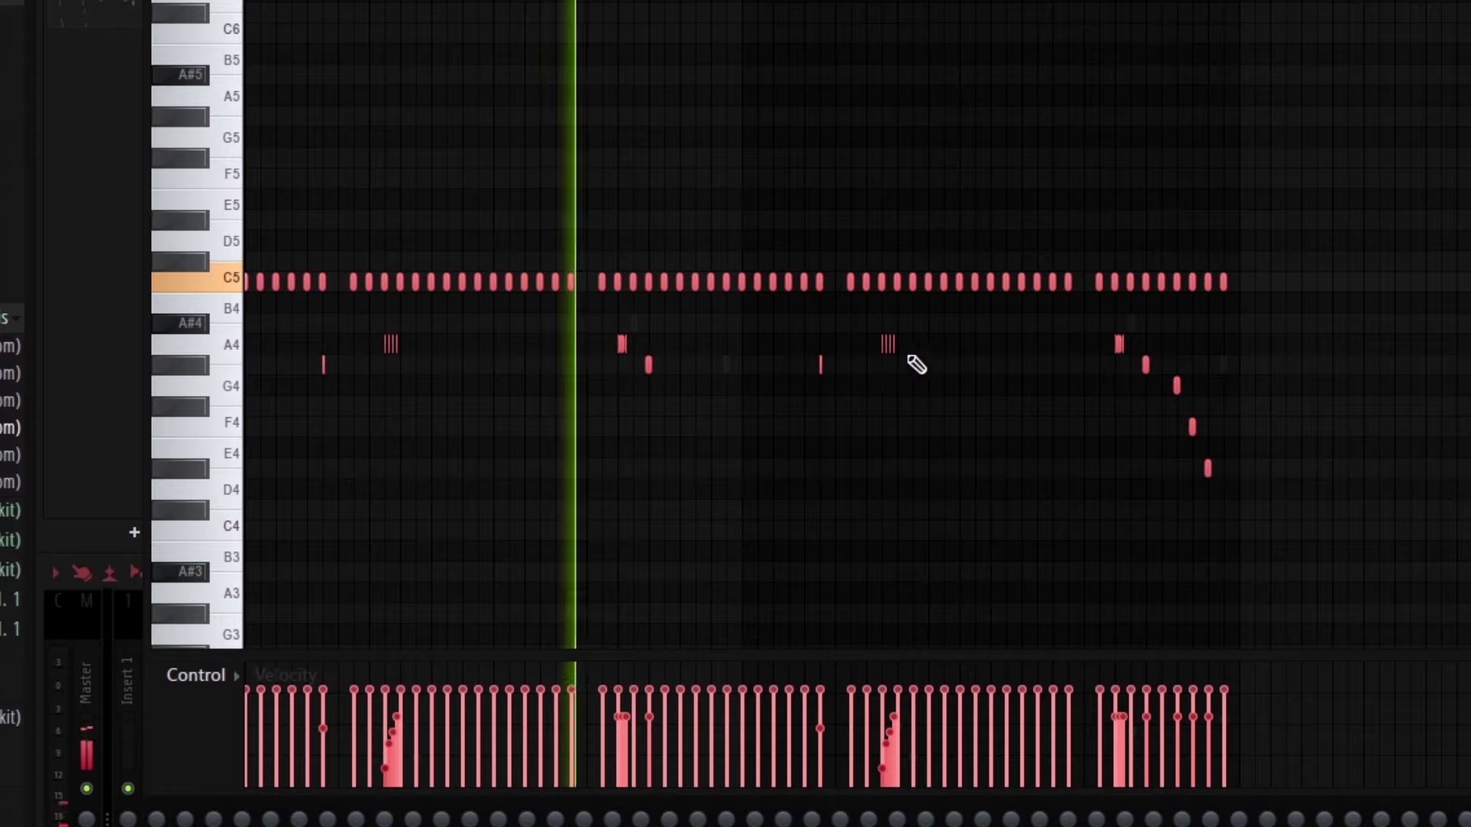
pyautogui.moveTo(915, 349); pyautogui.dragTo(392, 335)
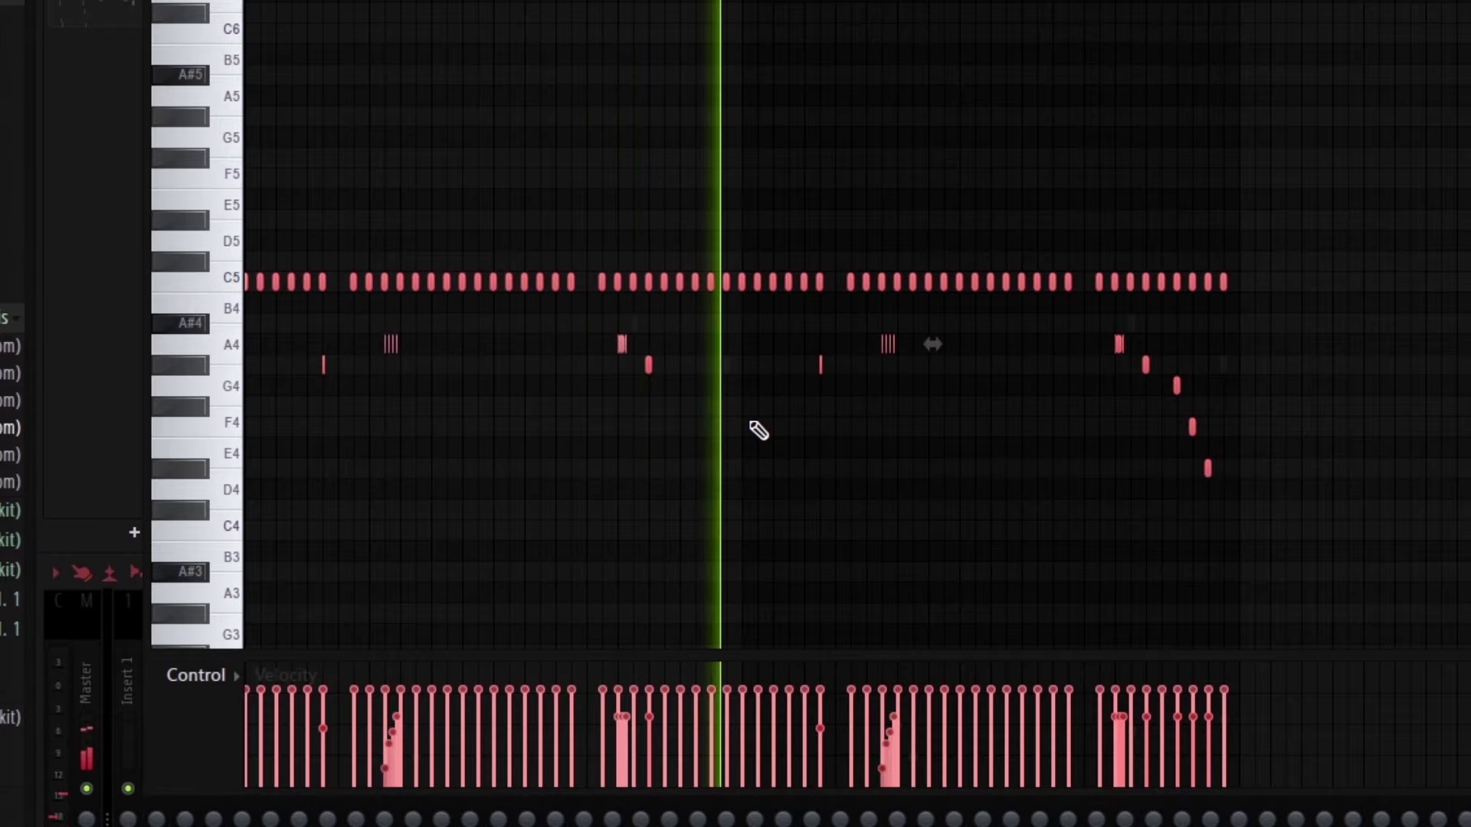
pyautogui.scroll(6, 659, 401)
pyautogui.scroll(-8, 560, 379)
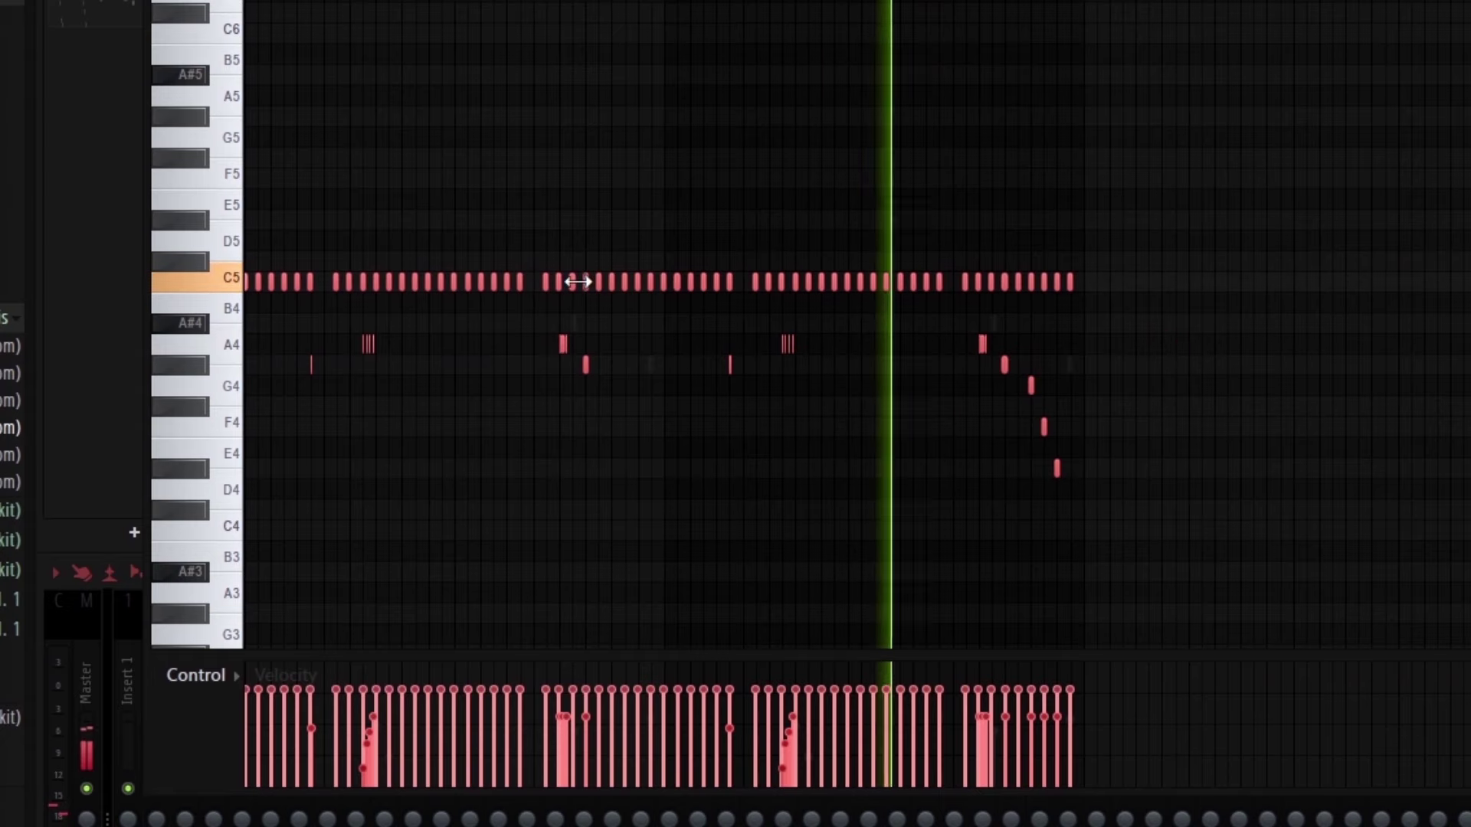
pyautogui.scroll(-1, 706, 111)
pyautogui.scroll(1, 700, 103)
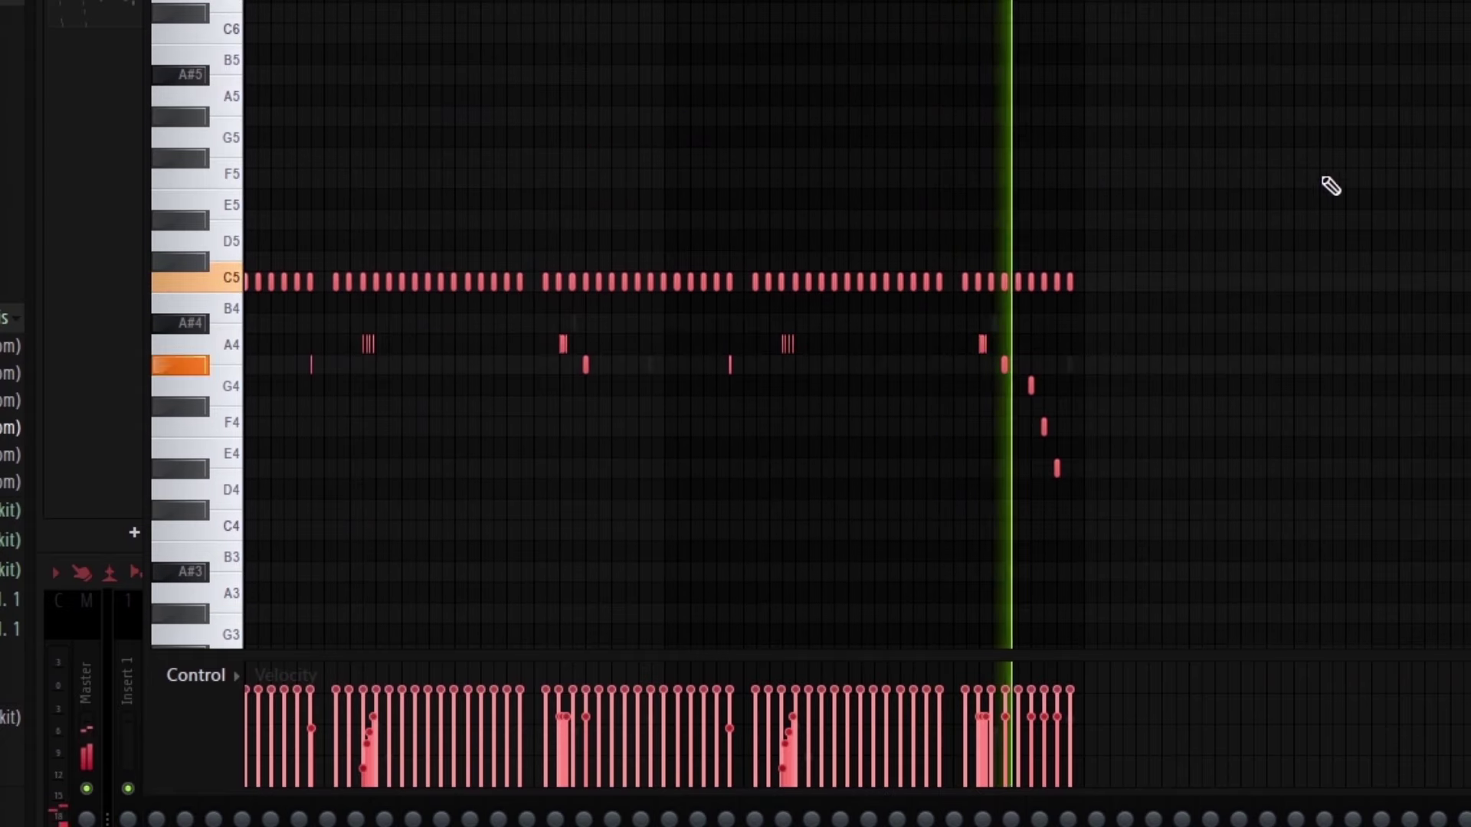
# Step: Open the hi hat channel's settings, stop playback and load Effectrix for the hi hats
pyautogui.press('F6')
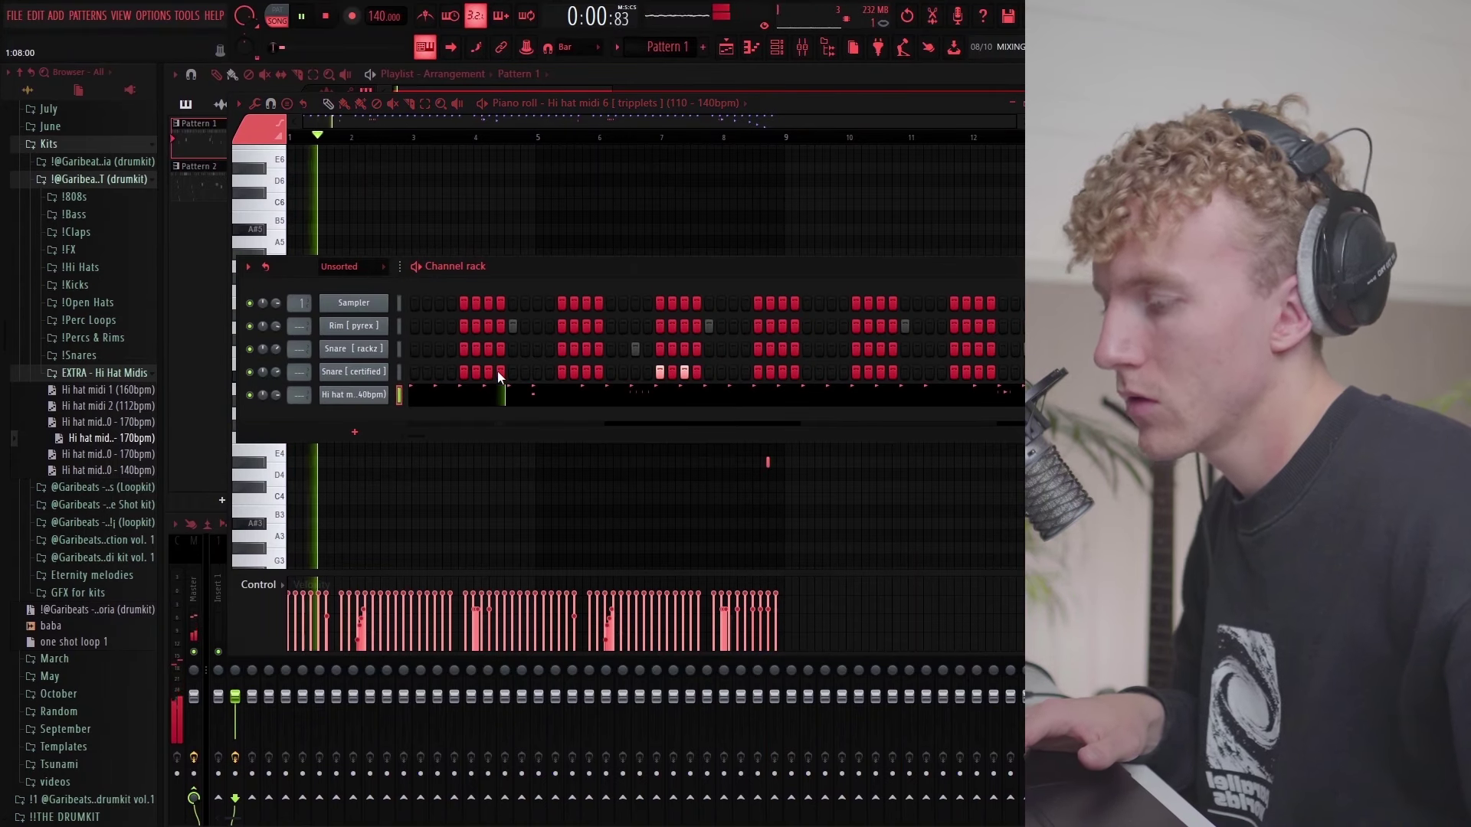
pyautogui.click(352, 394)
pyautogui.press('space')
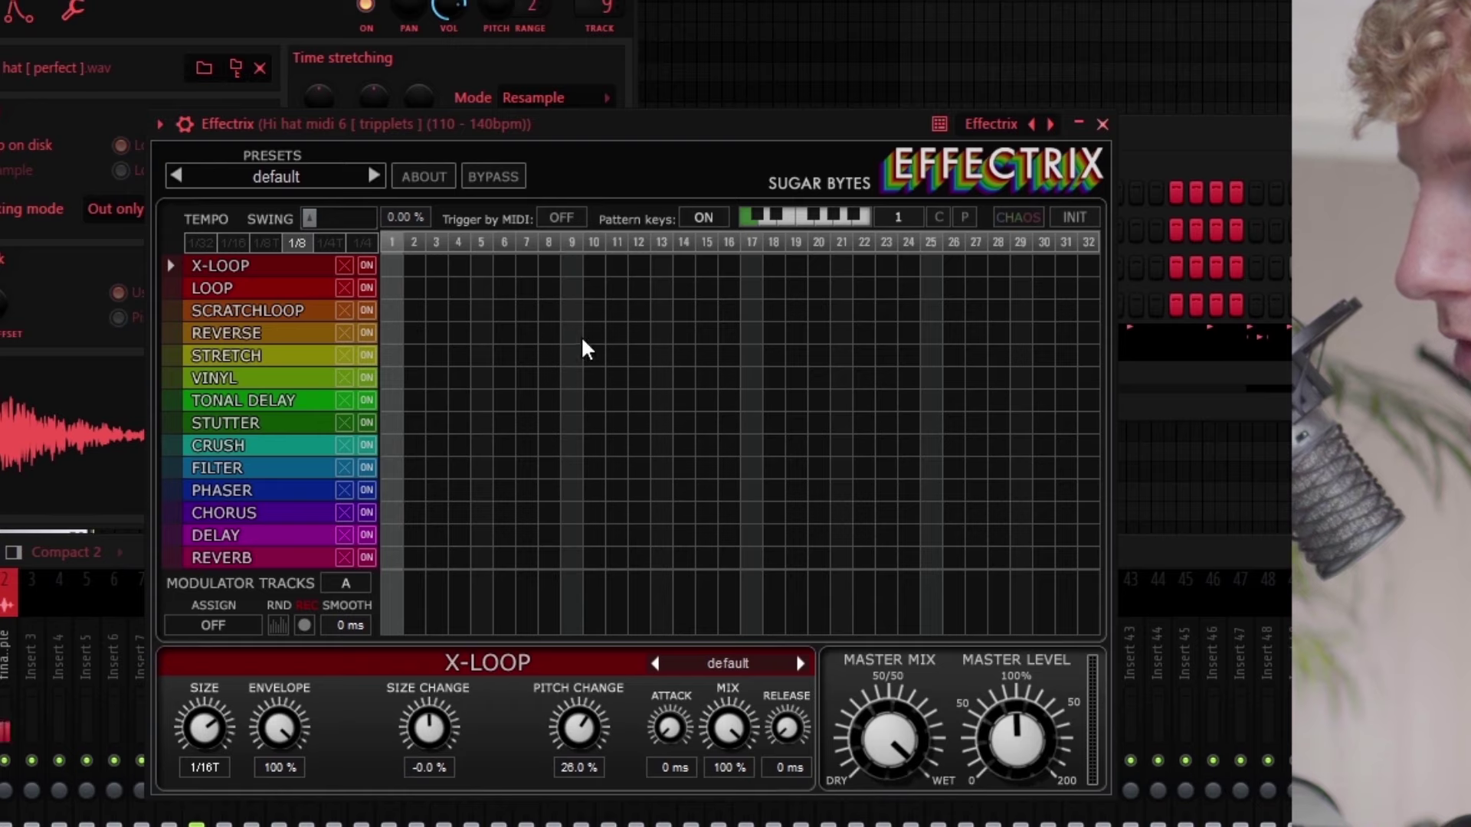
# Step: Play the pattern and add a Reverse block at step 11 of the hi hats' Effectrix grid
pyautogui.press('space')
pyautogui.click(616, 333)
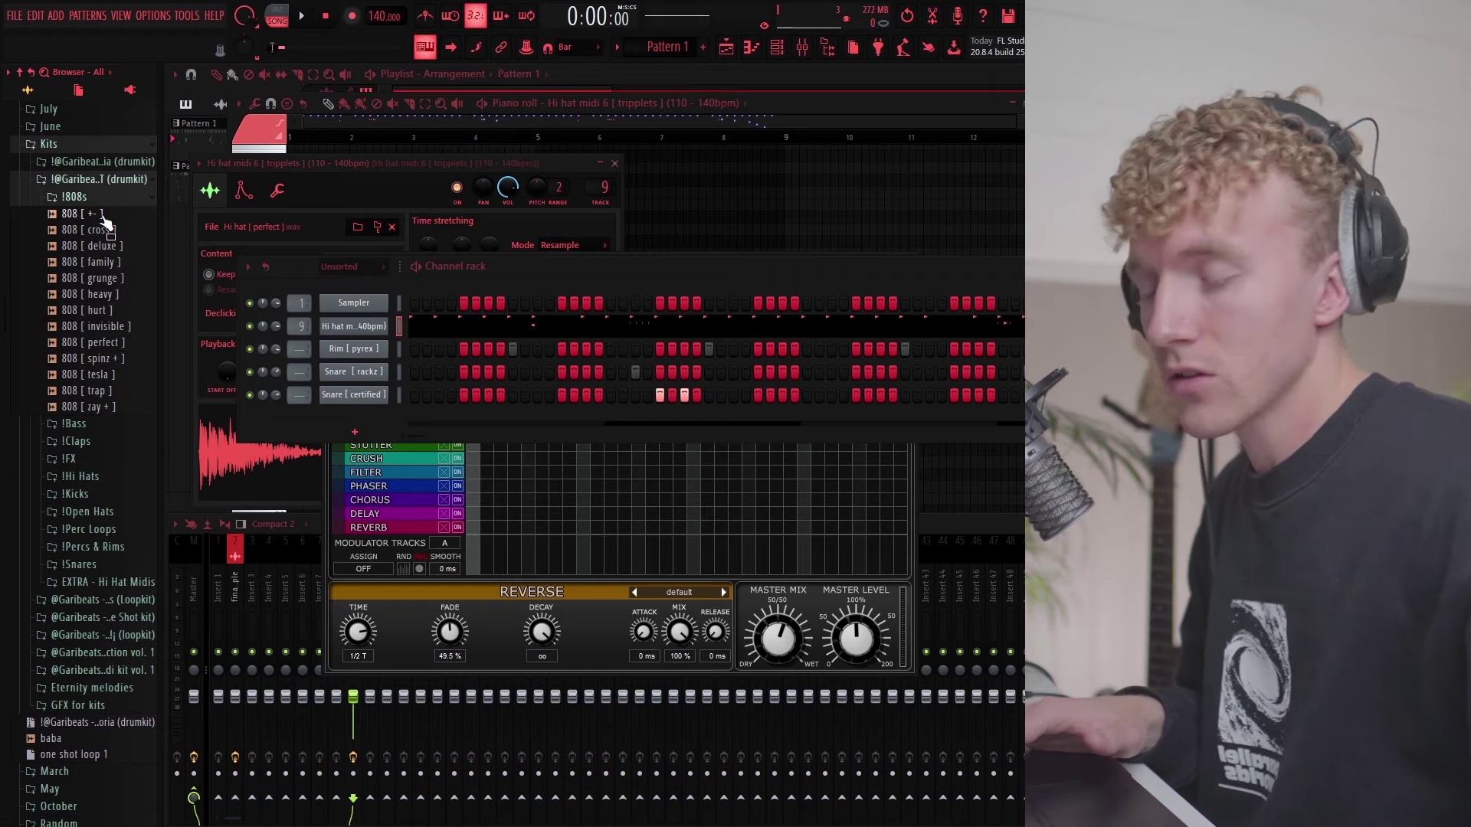
# Step: Audition the 808 samples, load 808 [ spinz + ] and add its A#4 notes across bar 1 in the piano roll
pyautogui.click(102, 215)
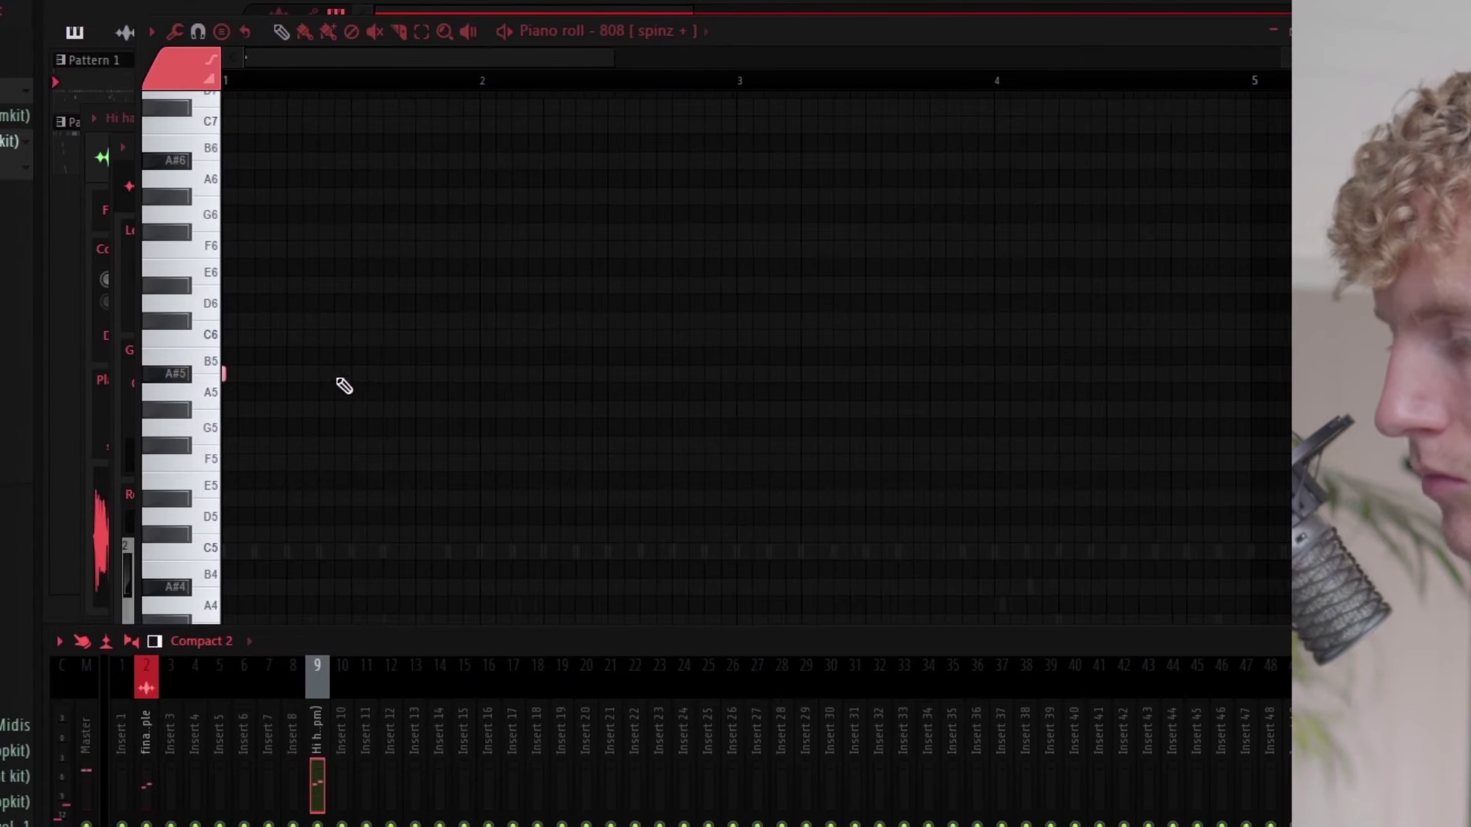
pyautogui.click(316, 375)
pyautogui.press('space')
pyautogui.hotkey('ctrl', 'Down')
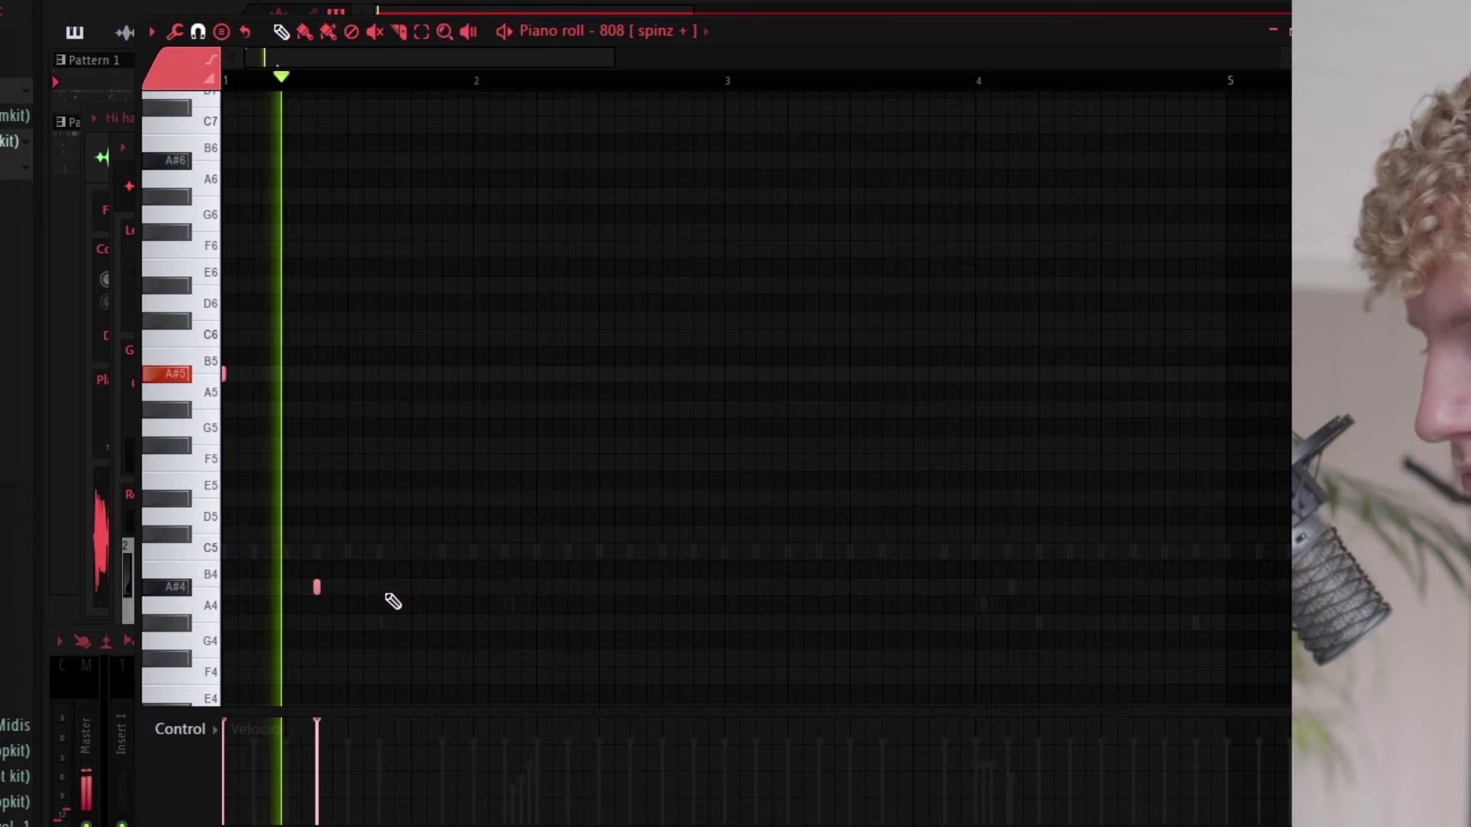
pyautogui.click(378, 587)
pyautogui.moveTo(379, 587); pyautogui.dragTo(442, 587)
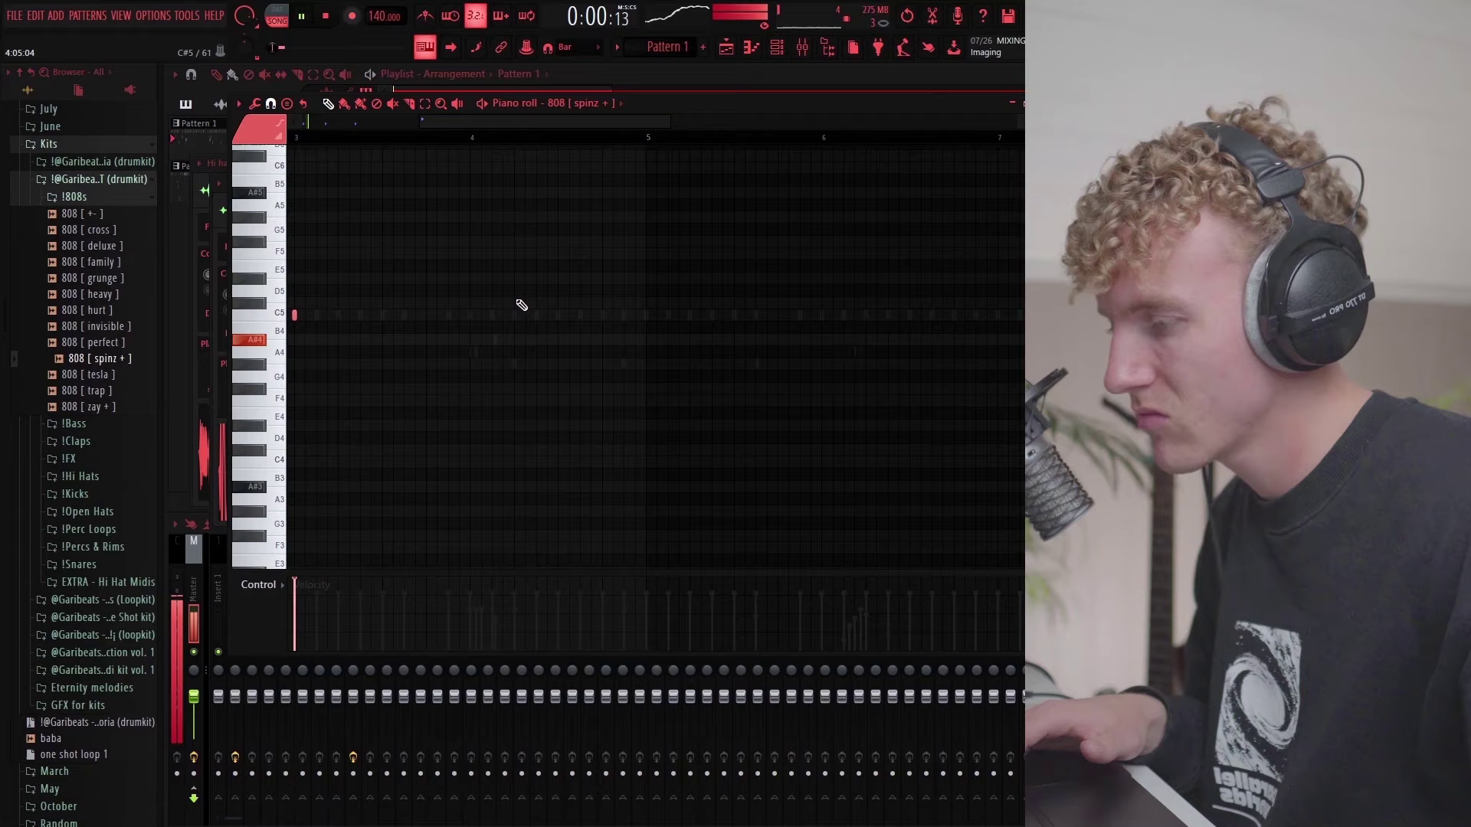
# Step: Add 808 notes at C5 around bars 3 and 4 and at C#5 in bar 4, checking them against playback
pyautogui.press('space')
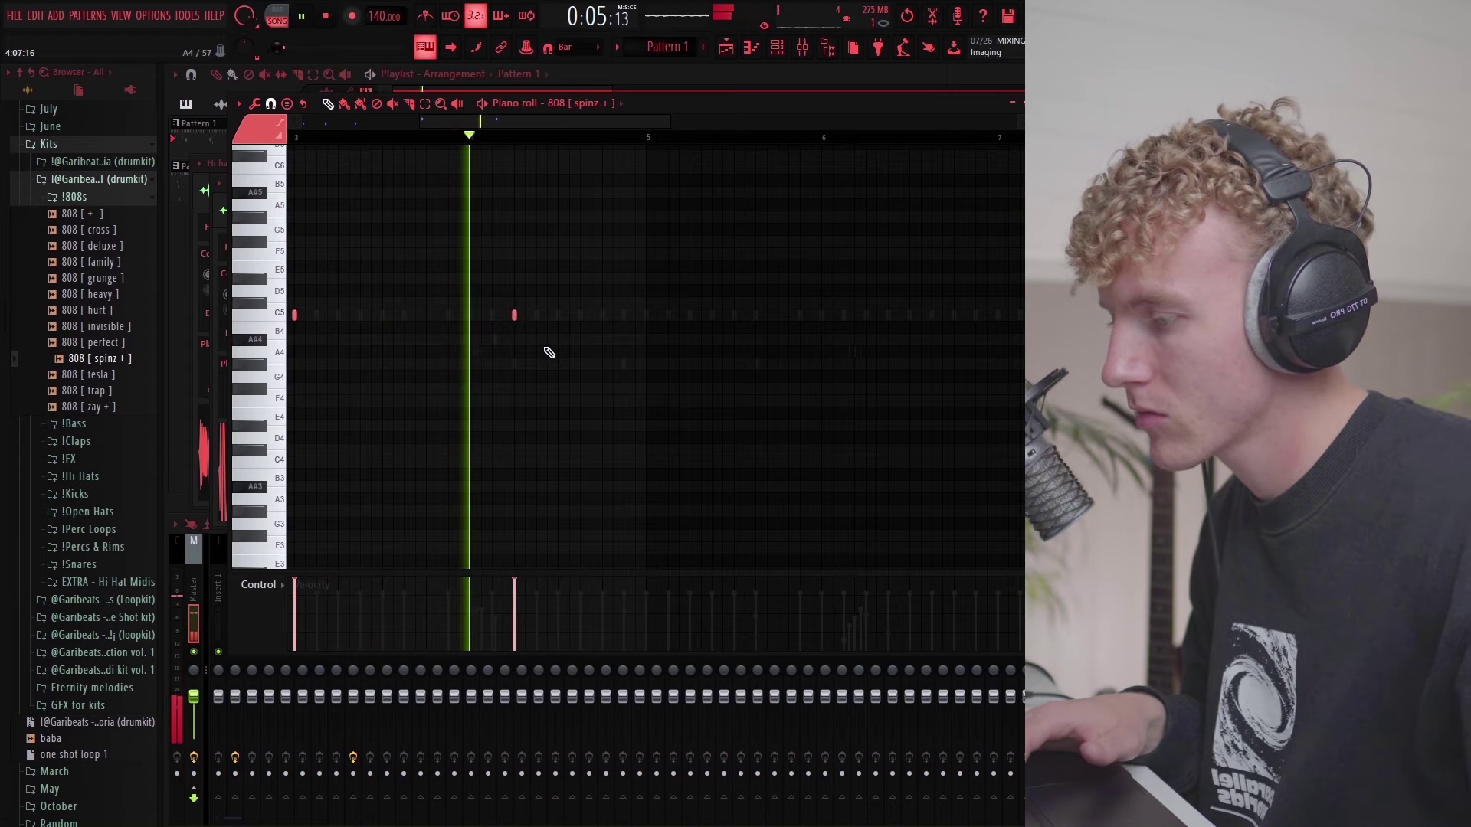
pyautogui.scroll(-2, 544, 356)
pyautogui.scroll(4, 535, 367)
pyautogui.scroll(-4, 514, 352)
pyautogui.press('space')
pyautogui.press('space')
pyautogui.scroll(2, 512, 354)
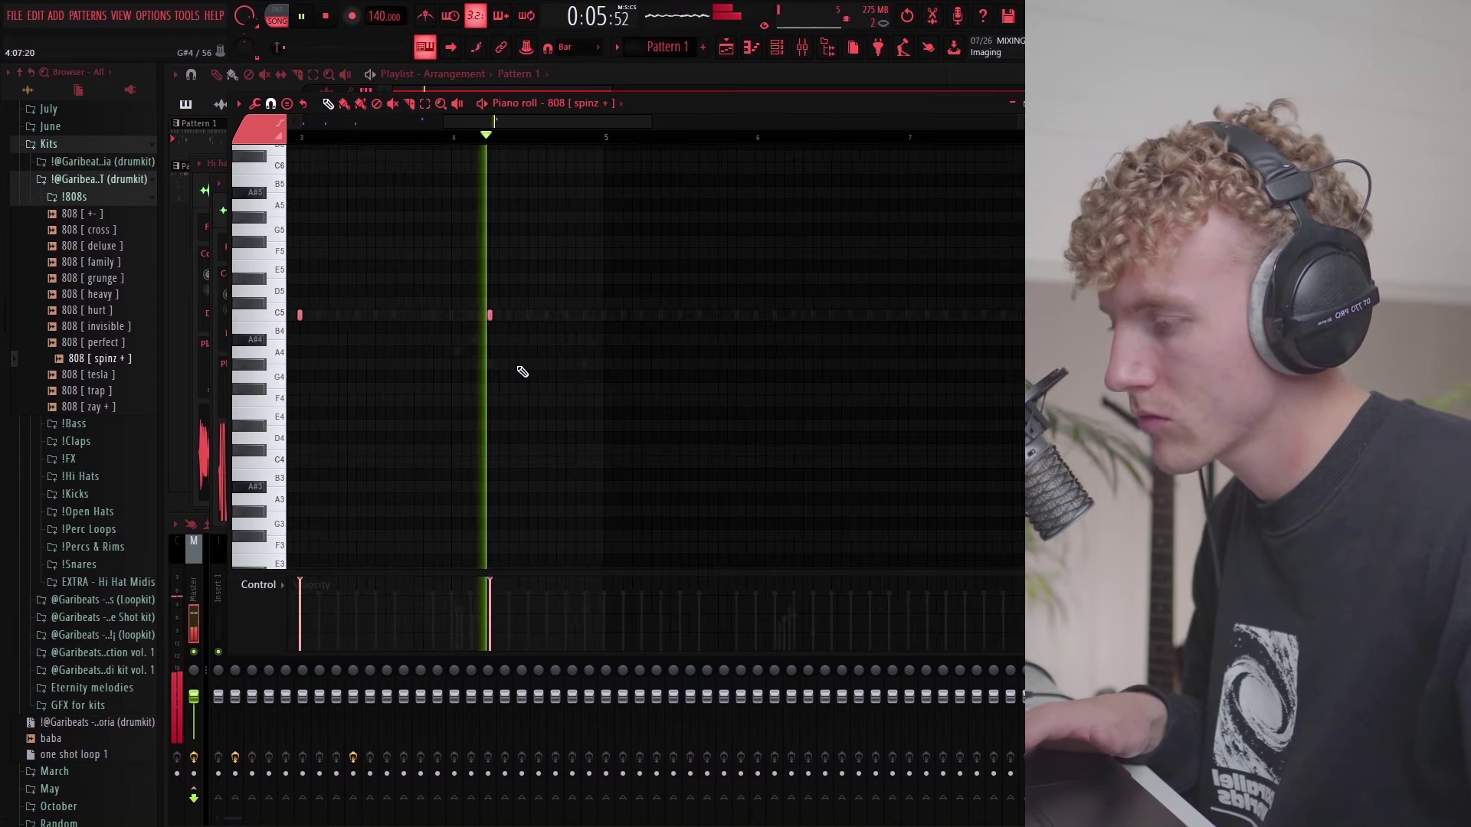
pyautogui.scroll(2, 510, 357)
pyautogui.press('space')
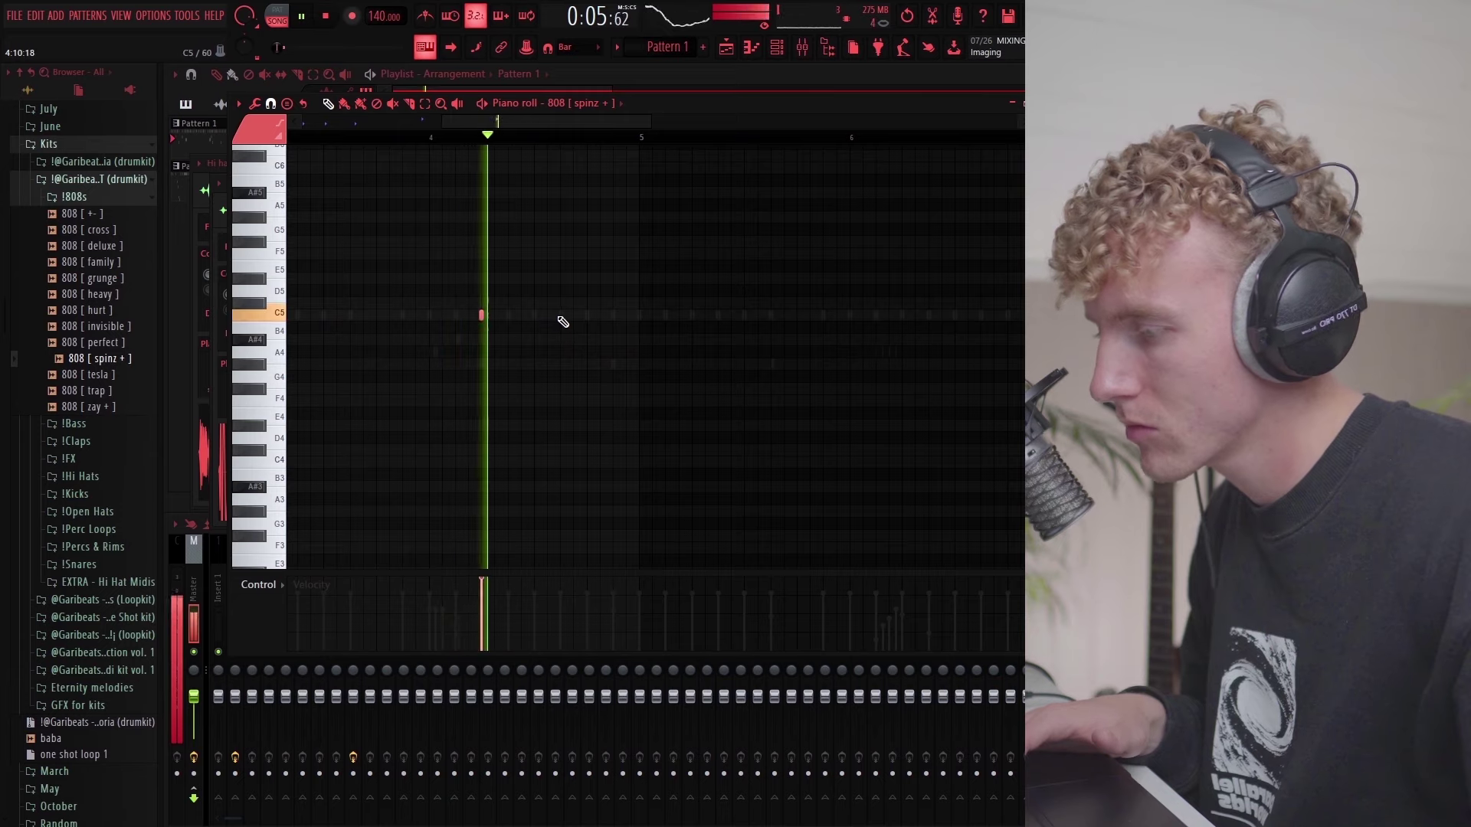
pyautogui.press('space')
pyautogui.scroll(1, 565, 310)
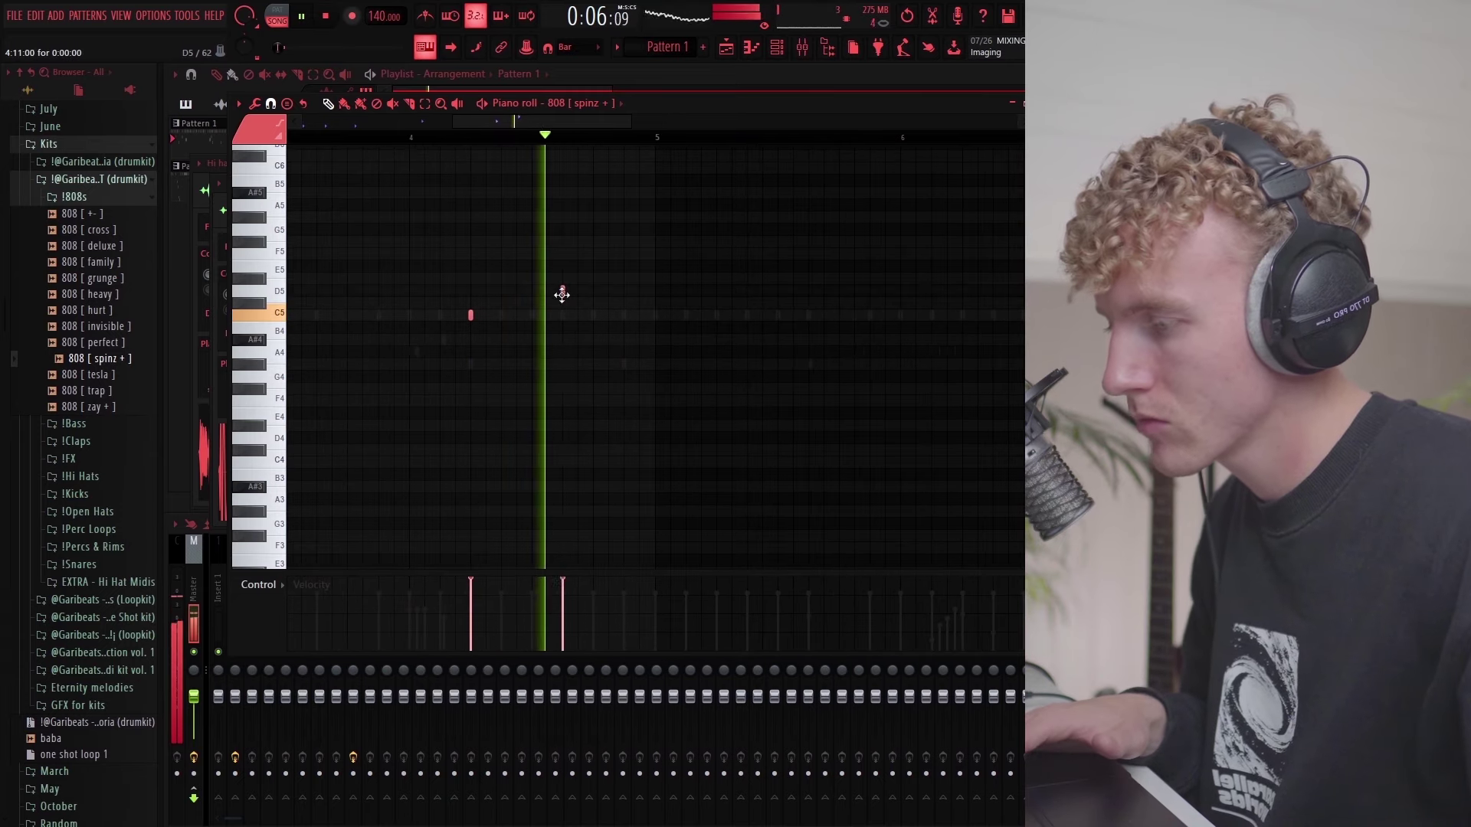
pyautogui.scroll(-4, 562, 295)
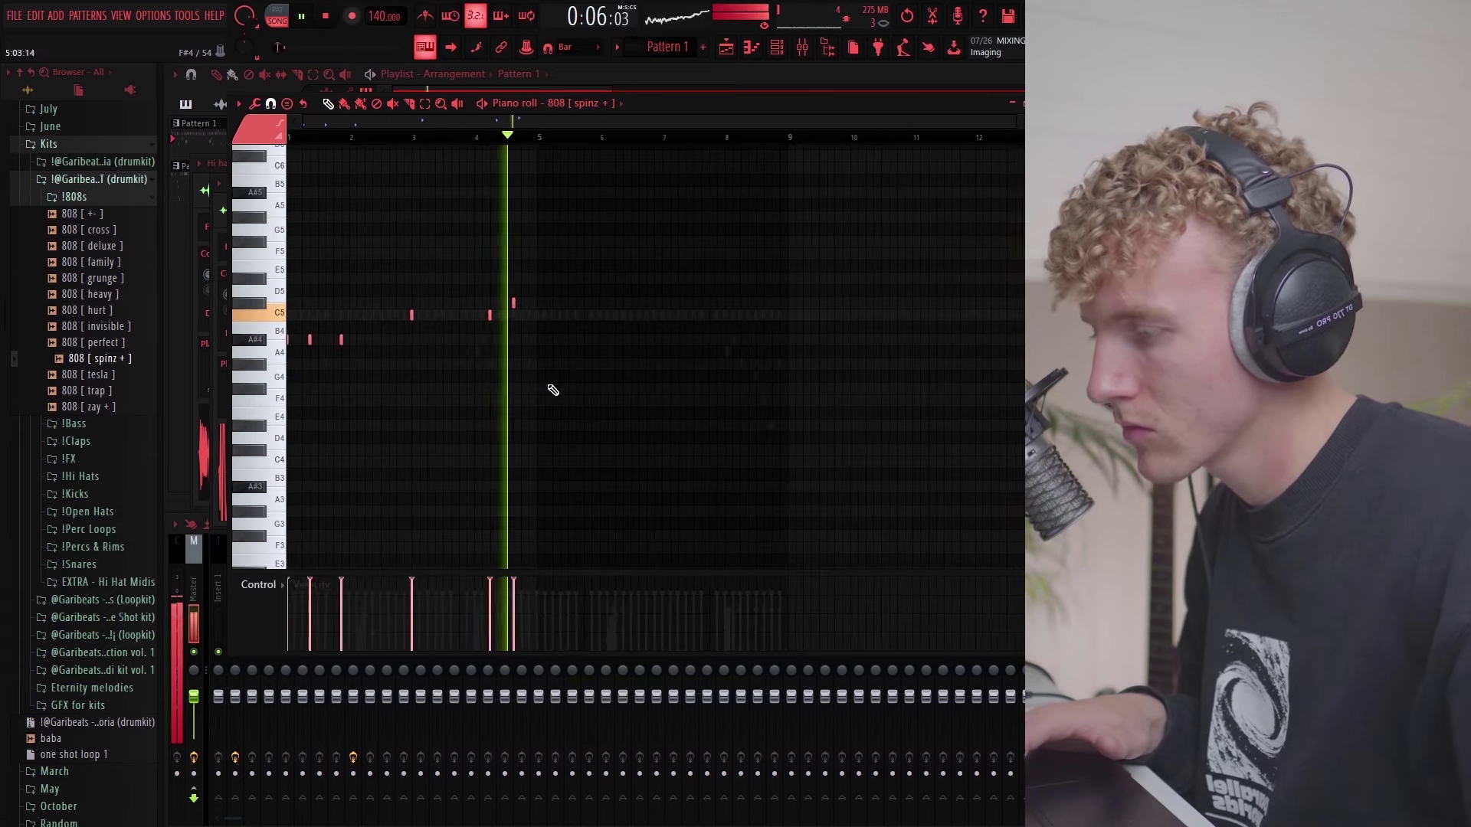
# Step: Add three 808 notes at F#5 across bar 5, following the rhythm of bar 1
pyautogui.scroll(1, 545, 361)
pyautogui.scroll(-3, 573, 341)
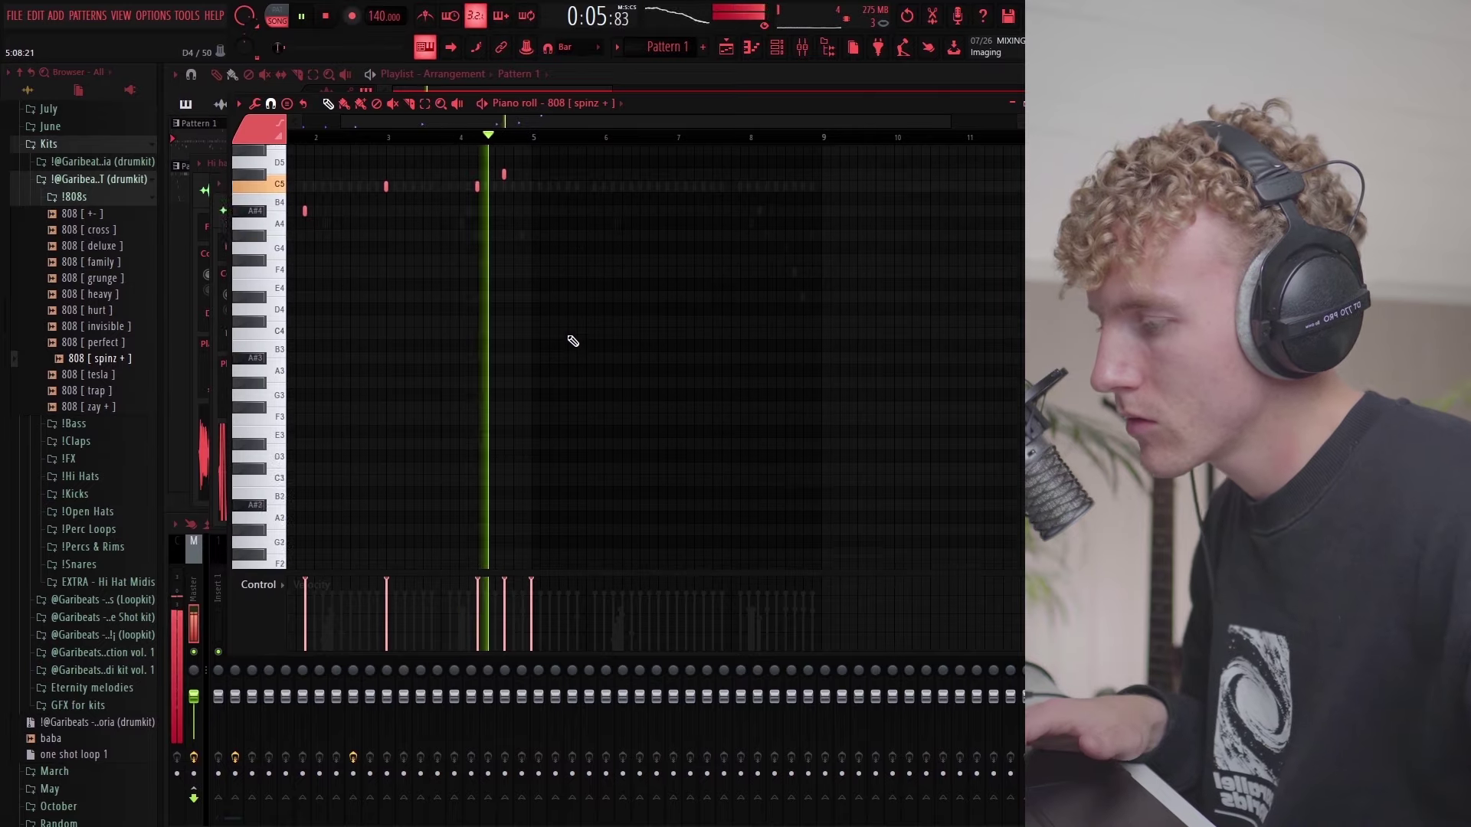
pyautogui.scroll(3, 598, 356)
pyautogui.scroll(2, 579, 253)
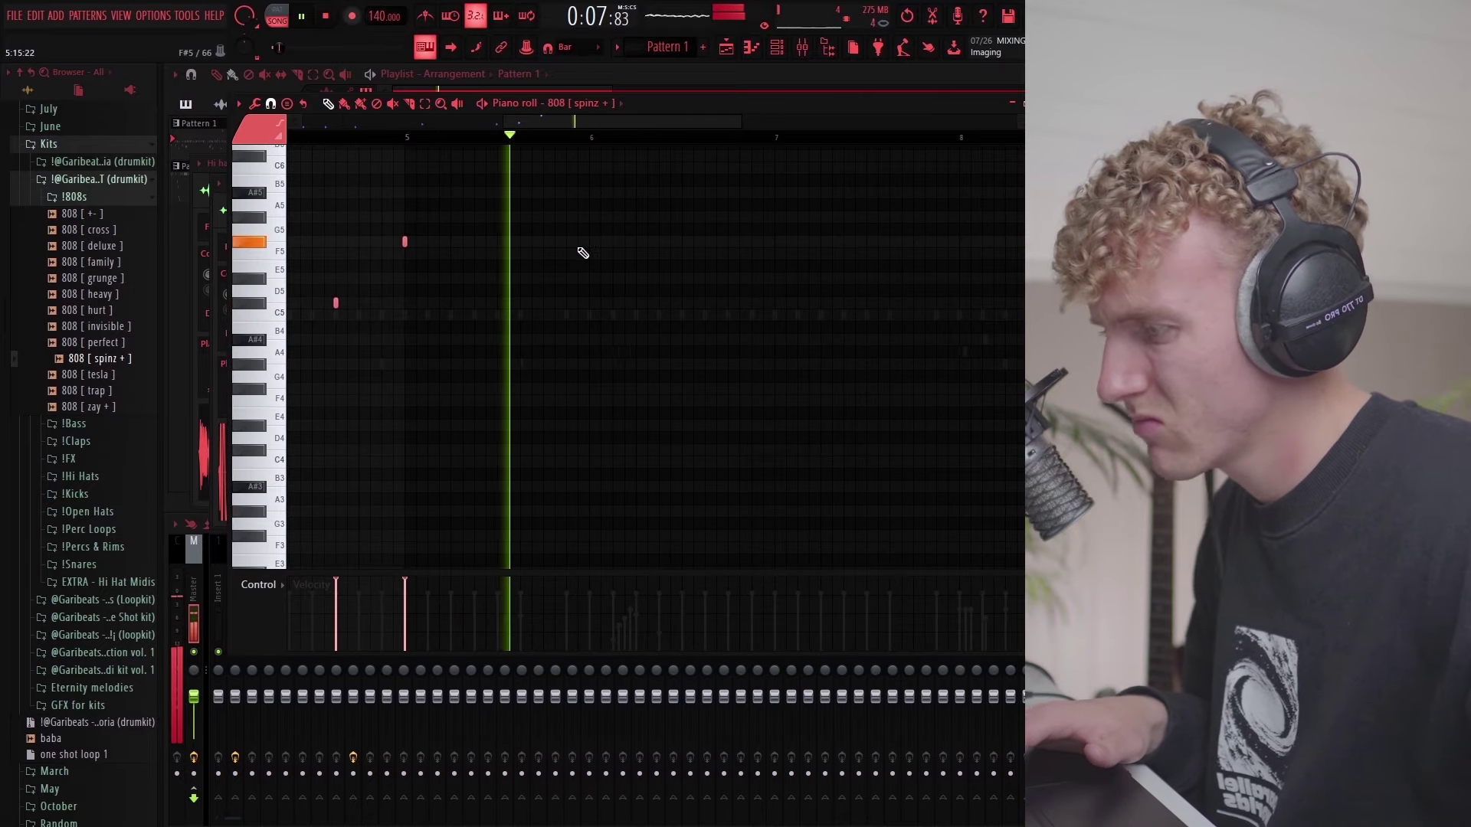
pyautogui.press('space')
pyautogui.scroll(-2, 475, 240)
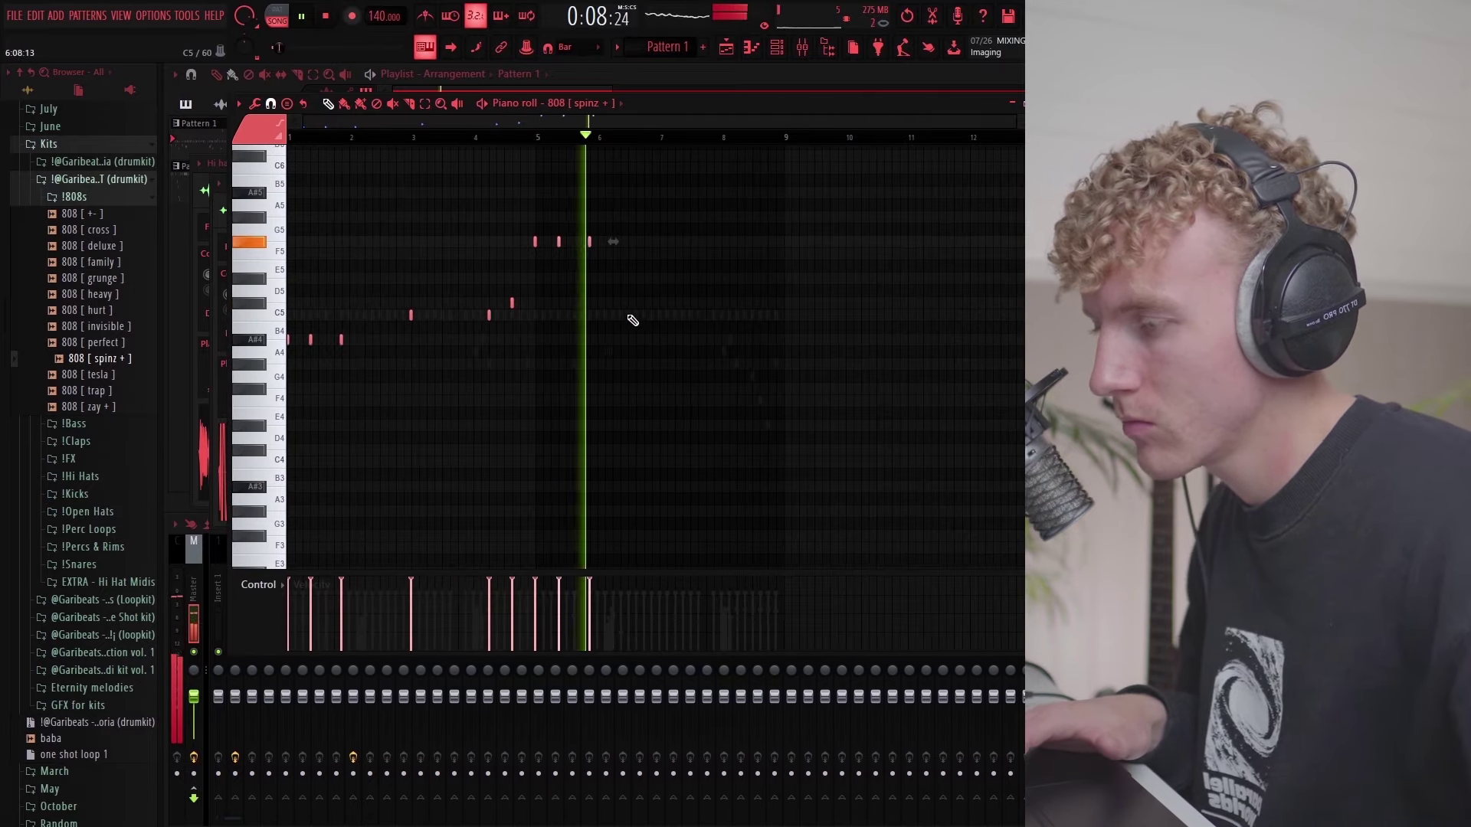
pyautogui.scroll(-2, 573, 351)
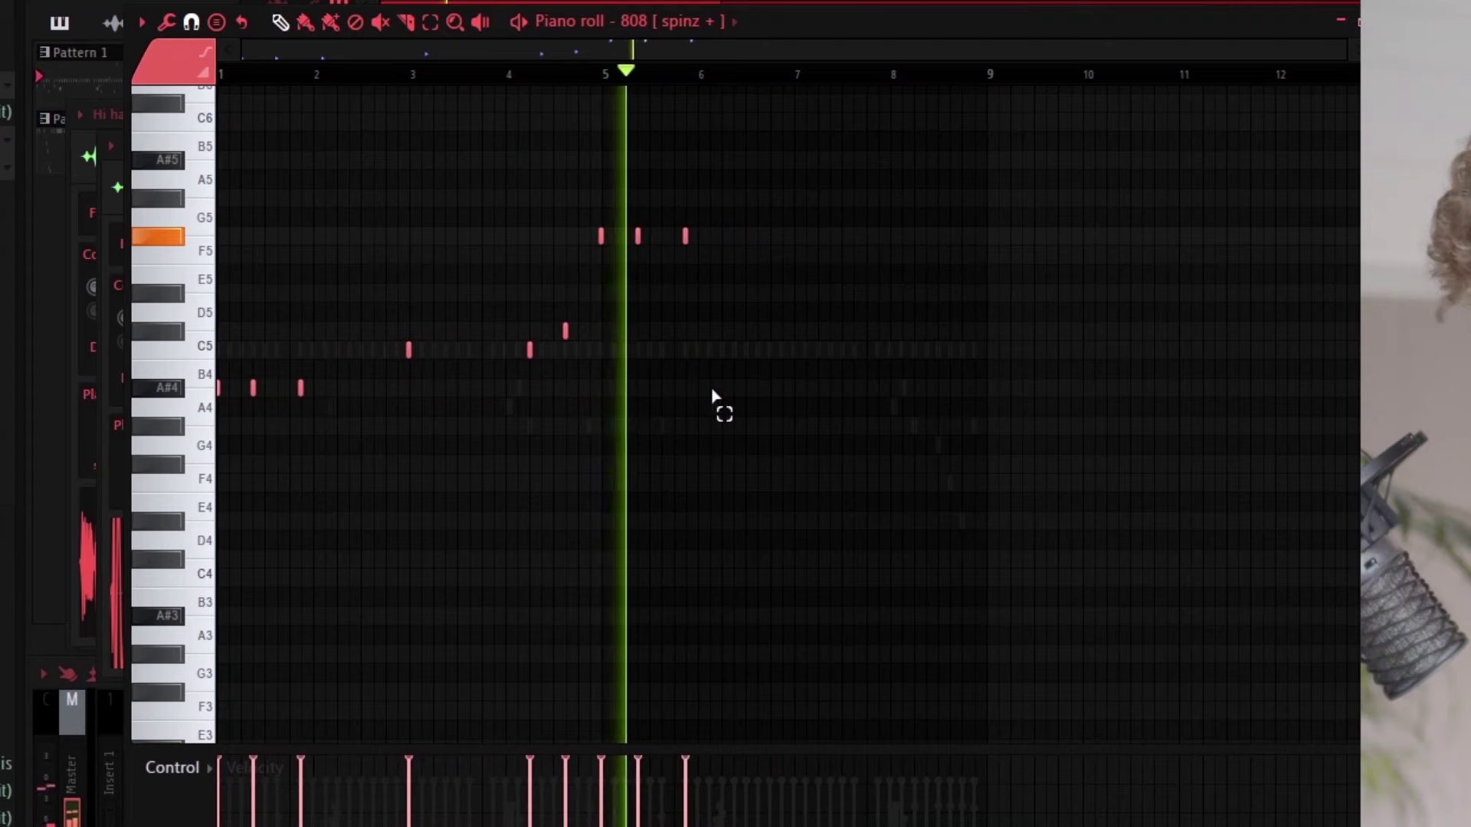
# Step: Repeat the three-note 808 phrase from bars 3 and 4 in bars 6 to 8, pitched at F#5, F#5 and G#5
pyautogui.press('space')
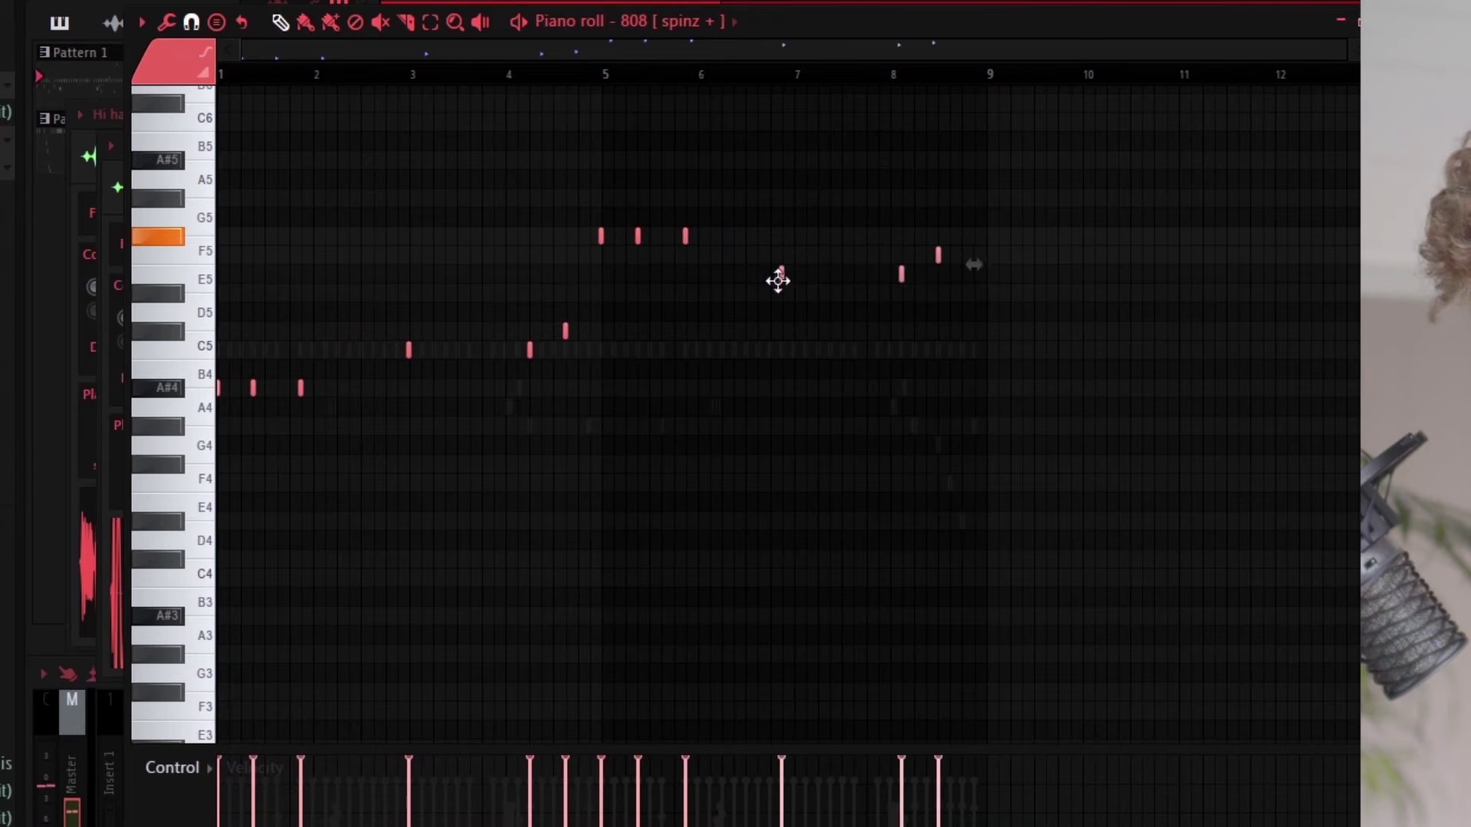
pyautogui.scroll(3, 772, 233)
pyautogui.press('space')
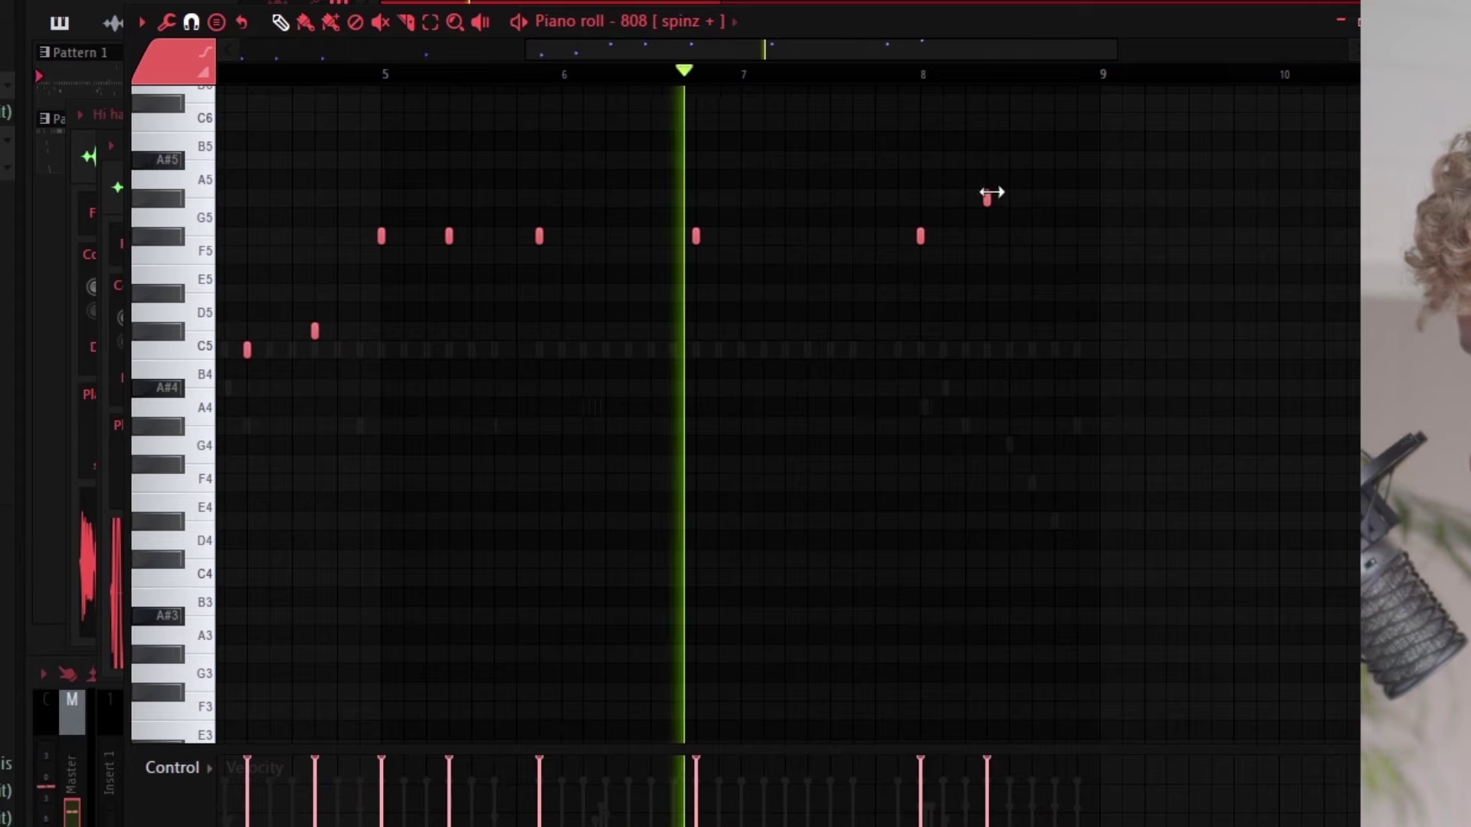
pyautogui.scroll(-3, 962, 260)
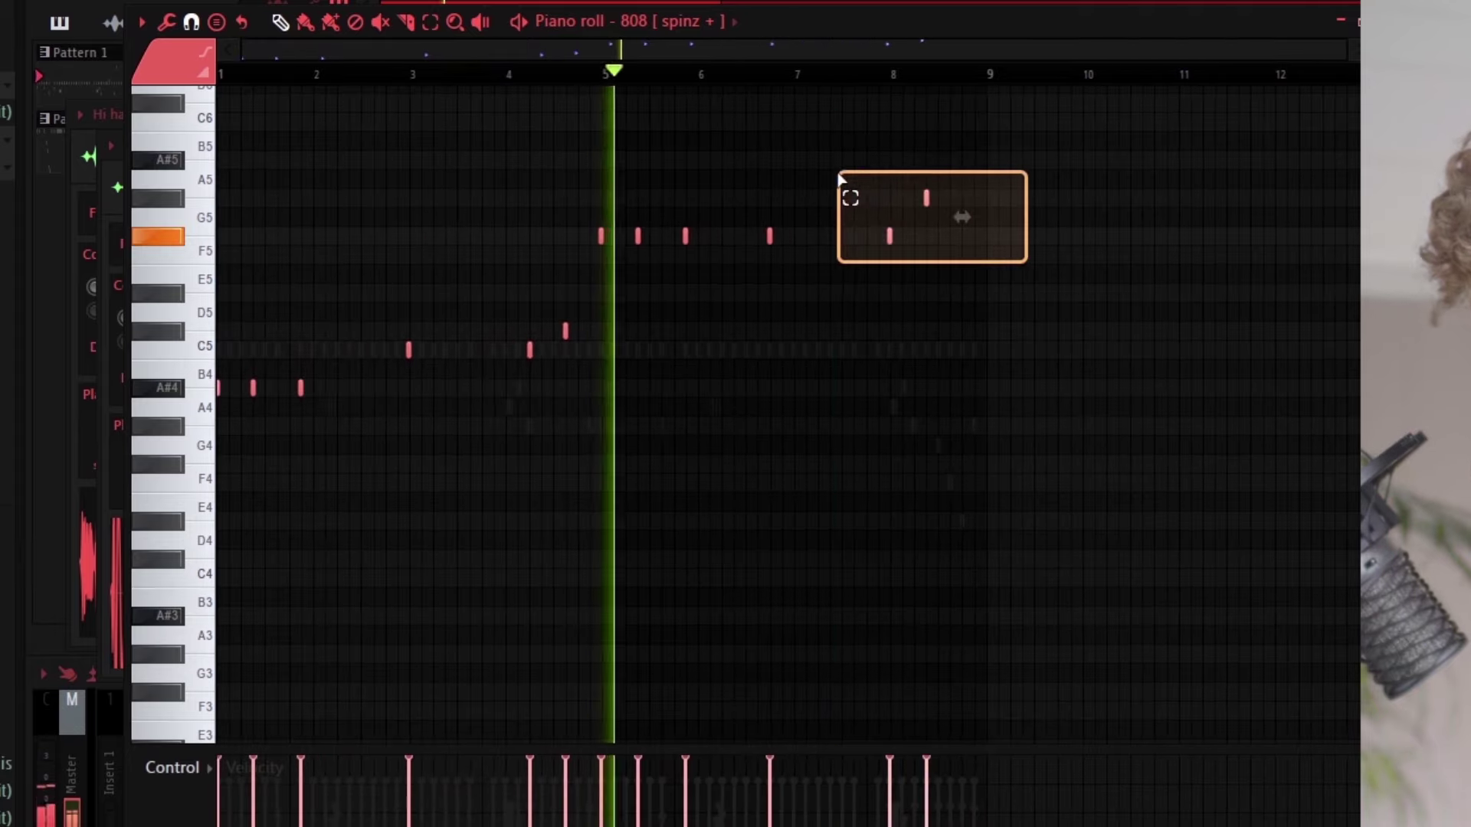
# Step: Shift the last three 808 notes to sit around bars 7 and 8, and lower the final one an octave to G#4
pyautogui.rightClick(769, 235)
pyautogui.moveTo(770, 234)
pyautogui.mouseDown()
pyautogui.moveTo(803, 233)
pyautogui.moveTo(791, 239)
pyautogui.mouseUp()
pyautogui.scroll(3, 862, 311)
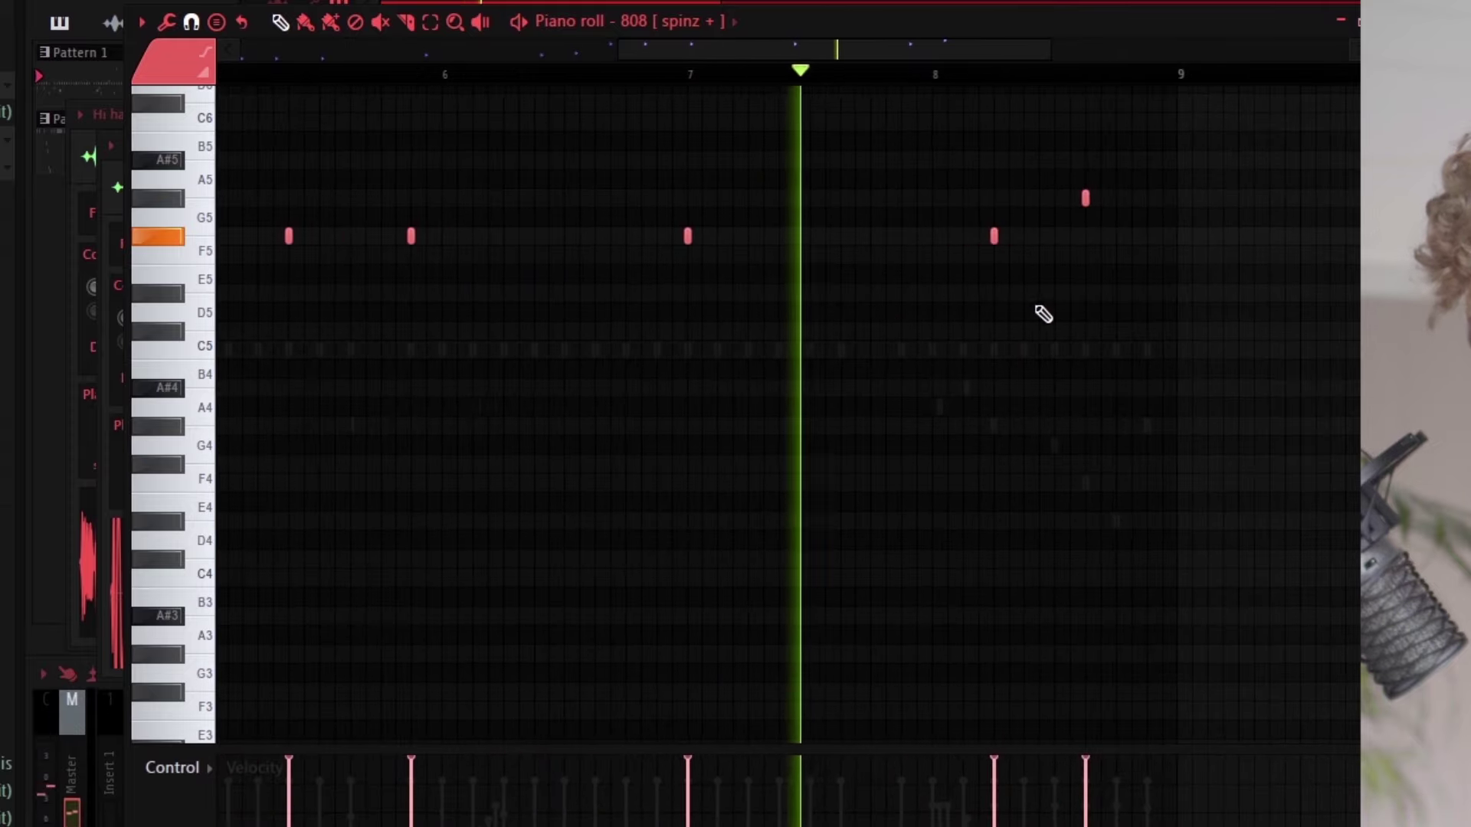
pyautogui.scroll(-4, 919, 278)
pyautogui.scroll(10, 972, 353)
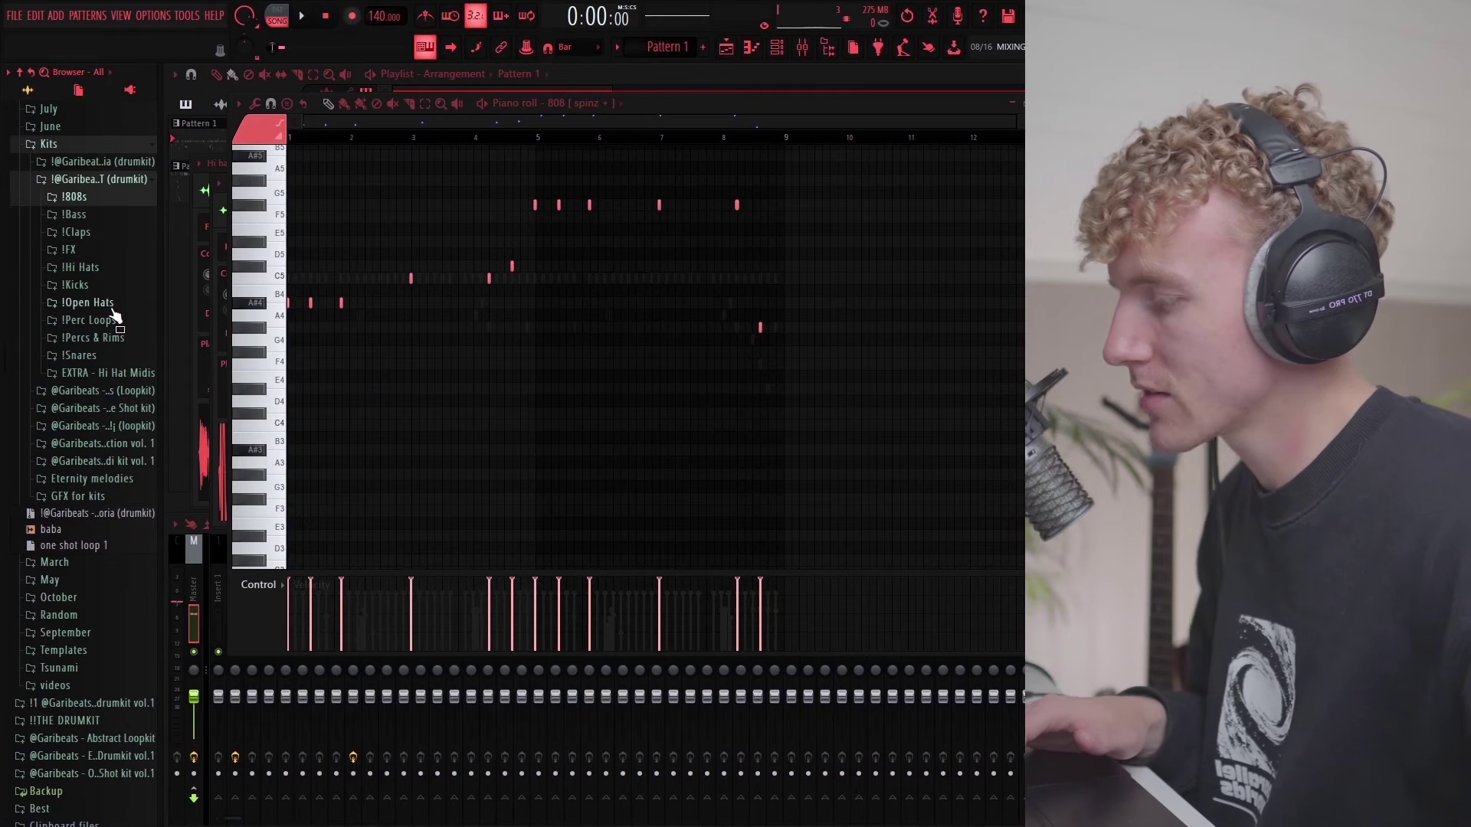
# Step: Add the Open Hat [ hit ] sample as a channel, place a hit on step 15 and play the pattern
pyautogui.press('F6')
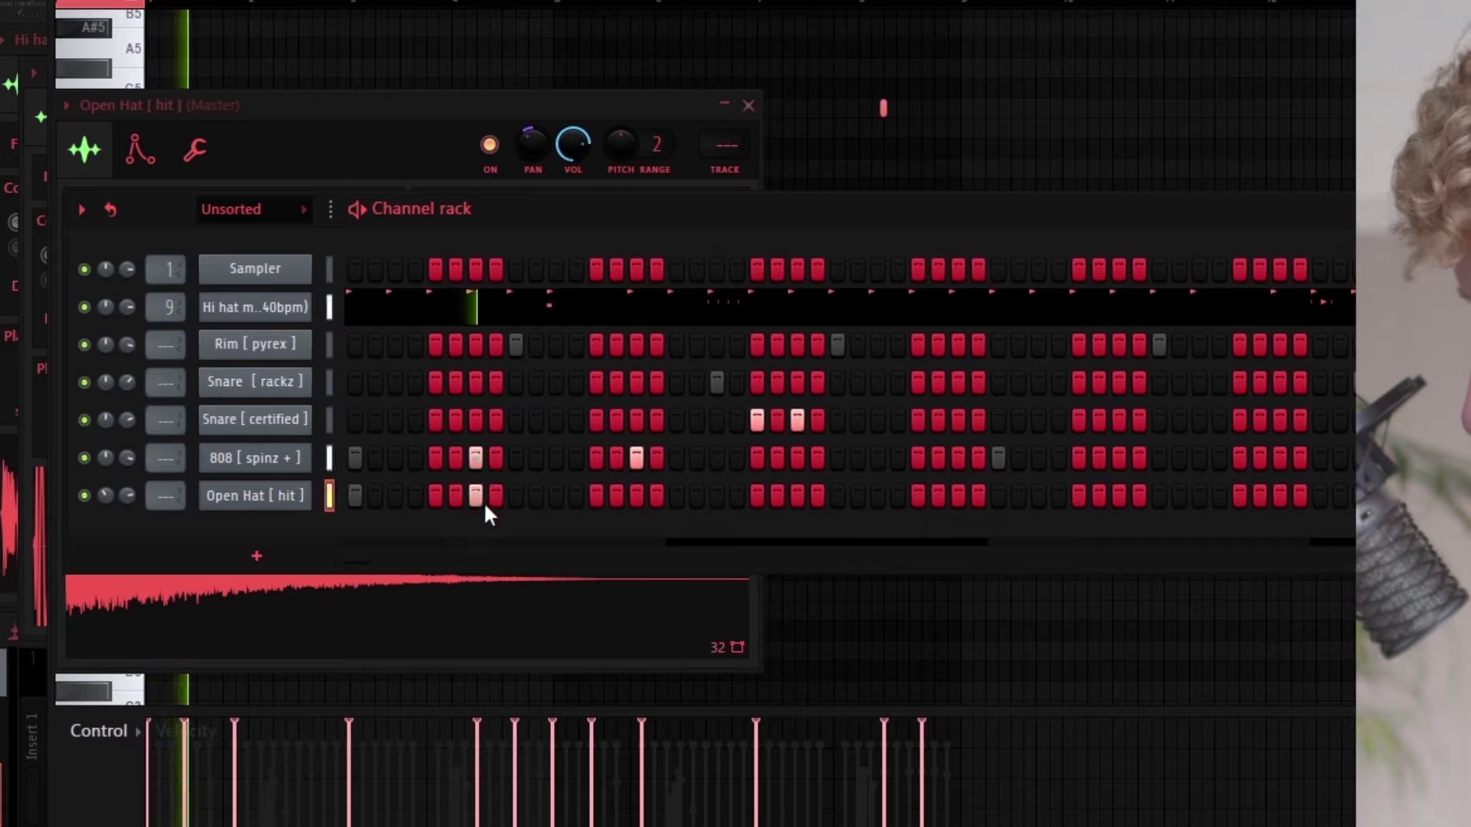
pyautogui.click(631, 494)
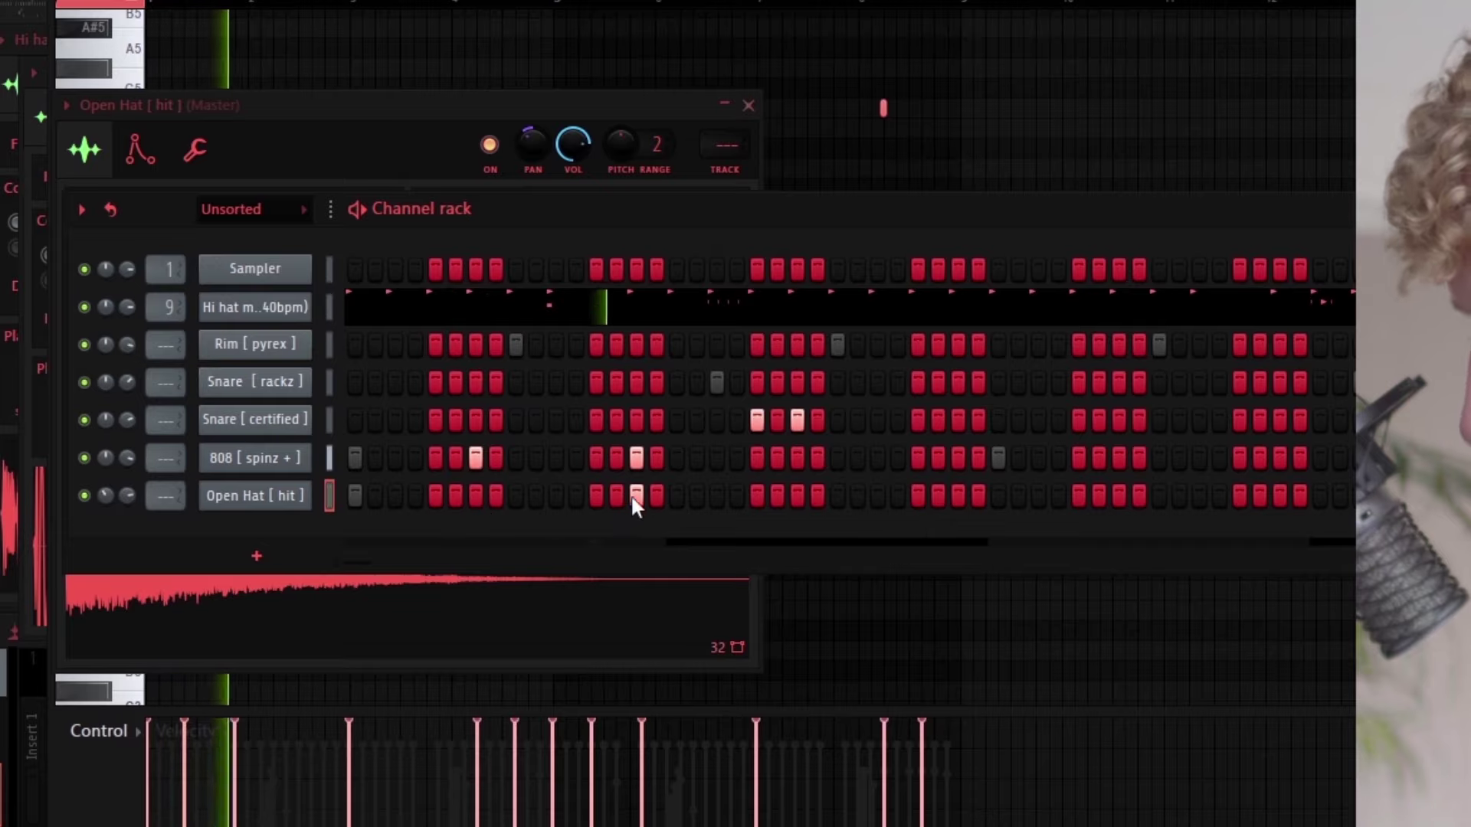
pyautogui.press('space')
pyautogui.press('space')
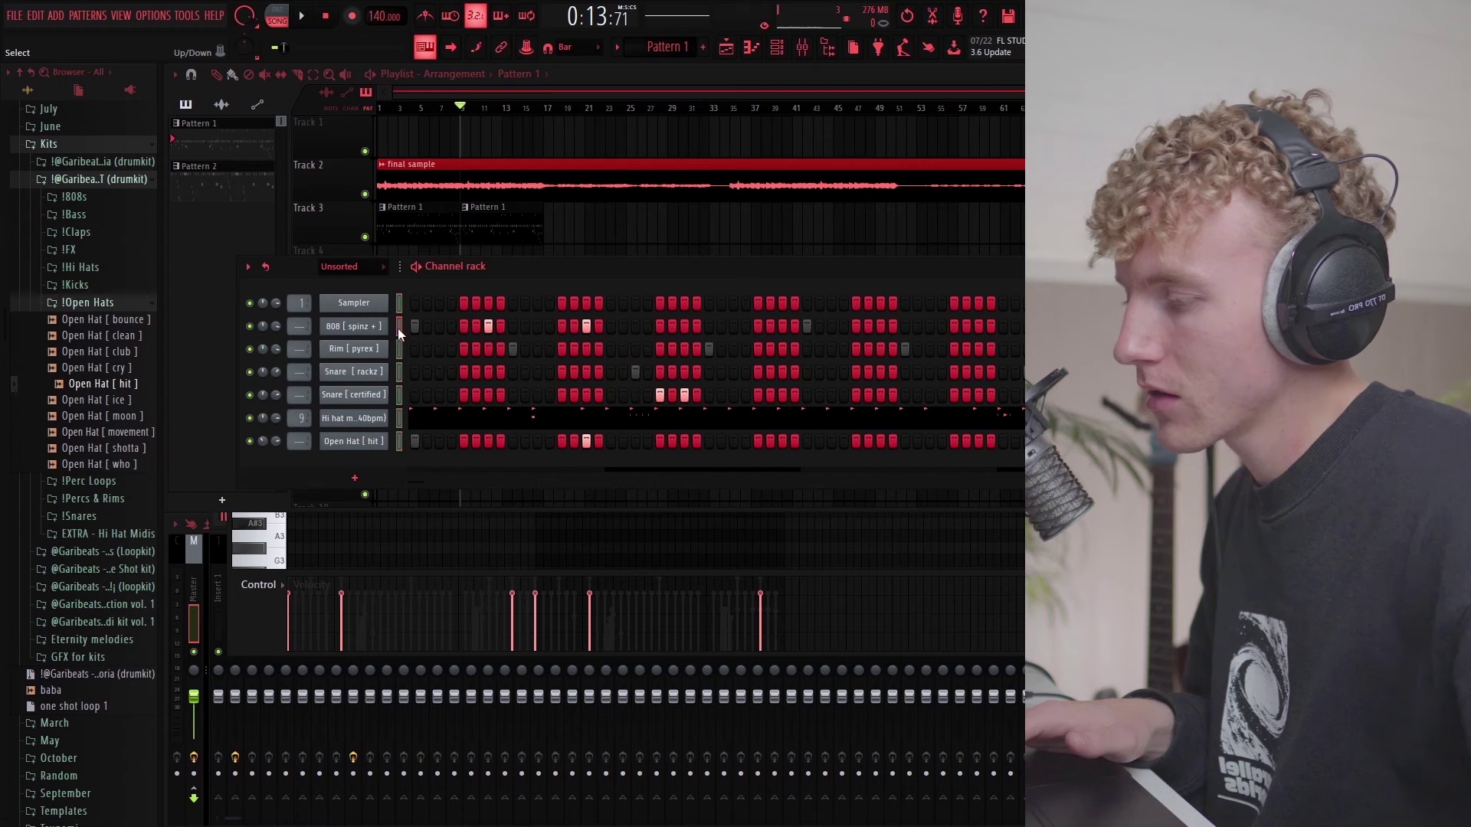
# Step: Copy the 808, rim, snare and open hat channels' notes from Pattern 1 into Pattern 2
pyautogui.moveTo(399, 320); pyautogui.dragTo(398, 396)
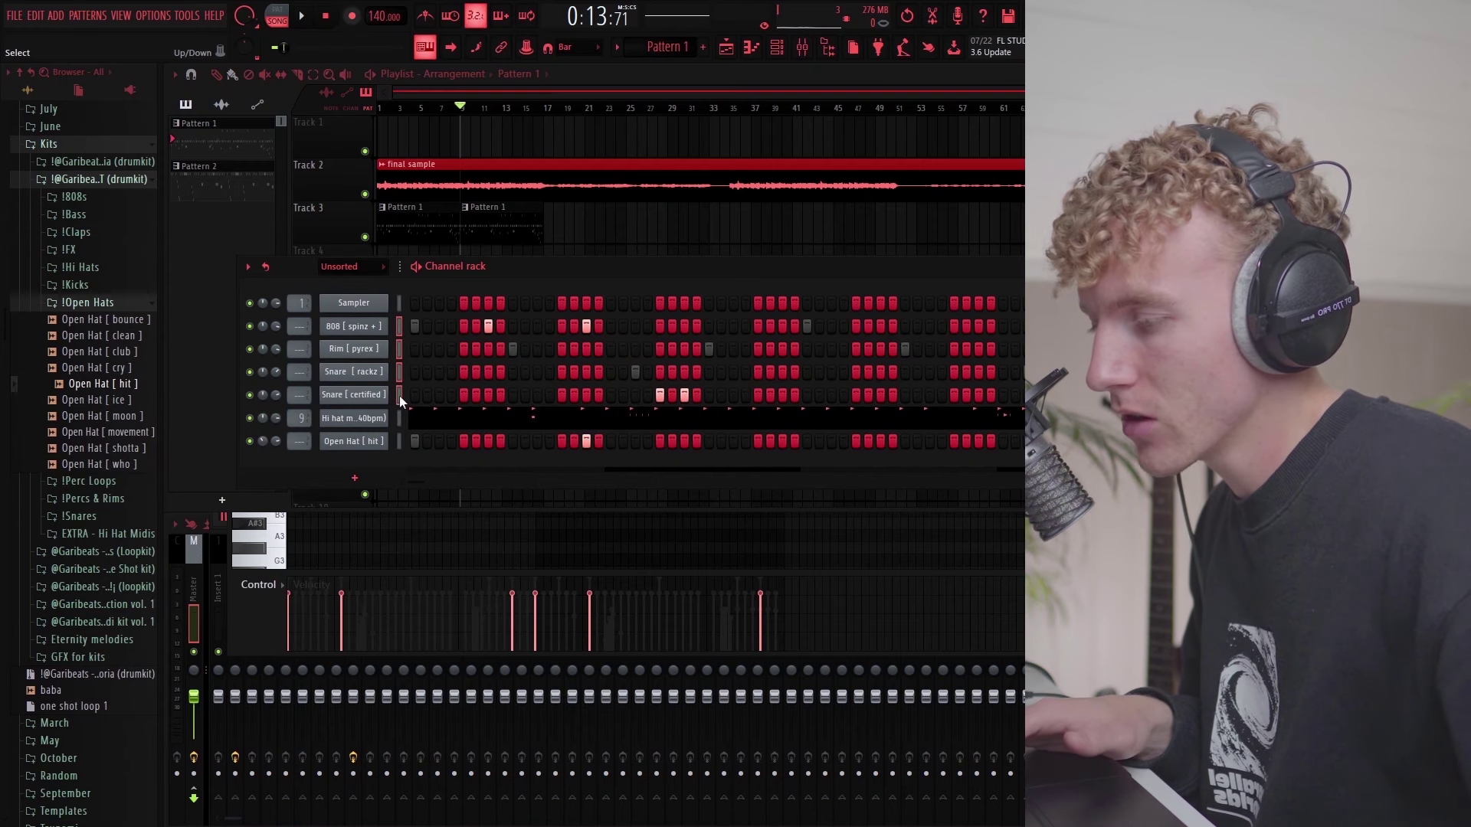
pyautogui.click(399, 442)
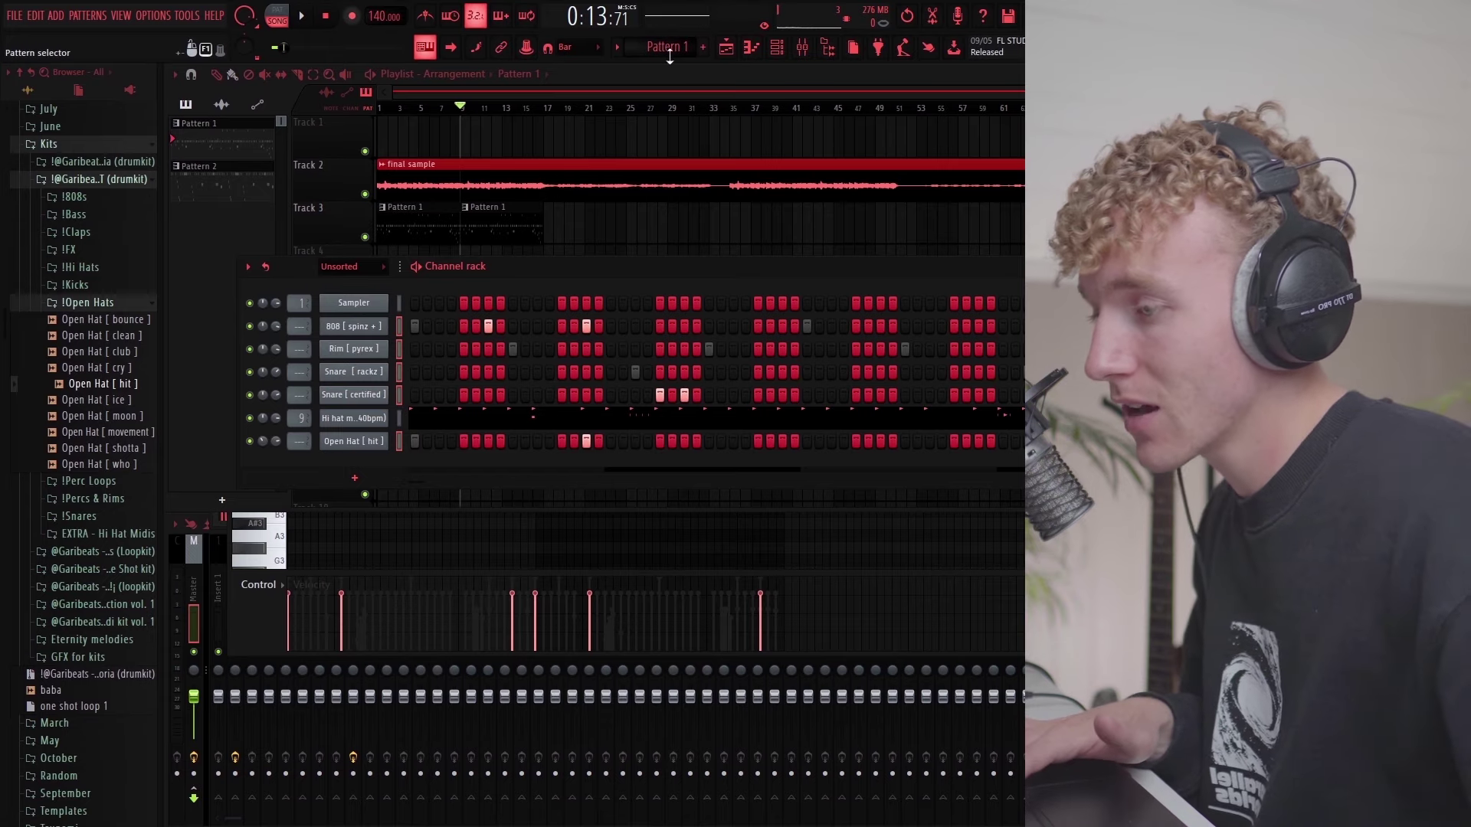
pyautogui.scroll(1, 670, 49)
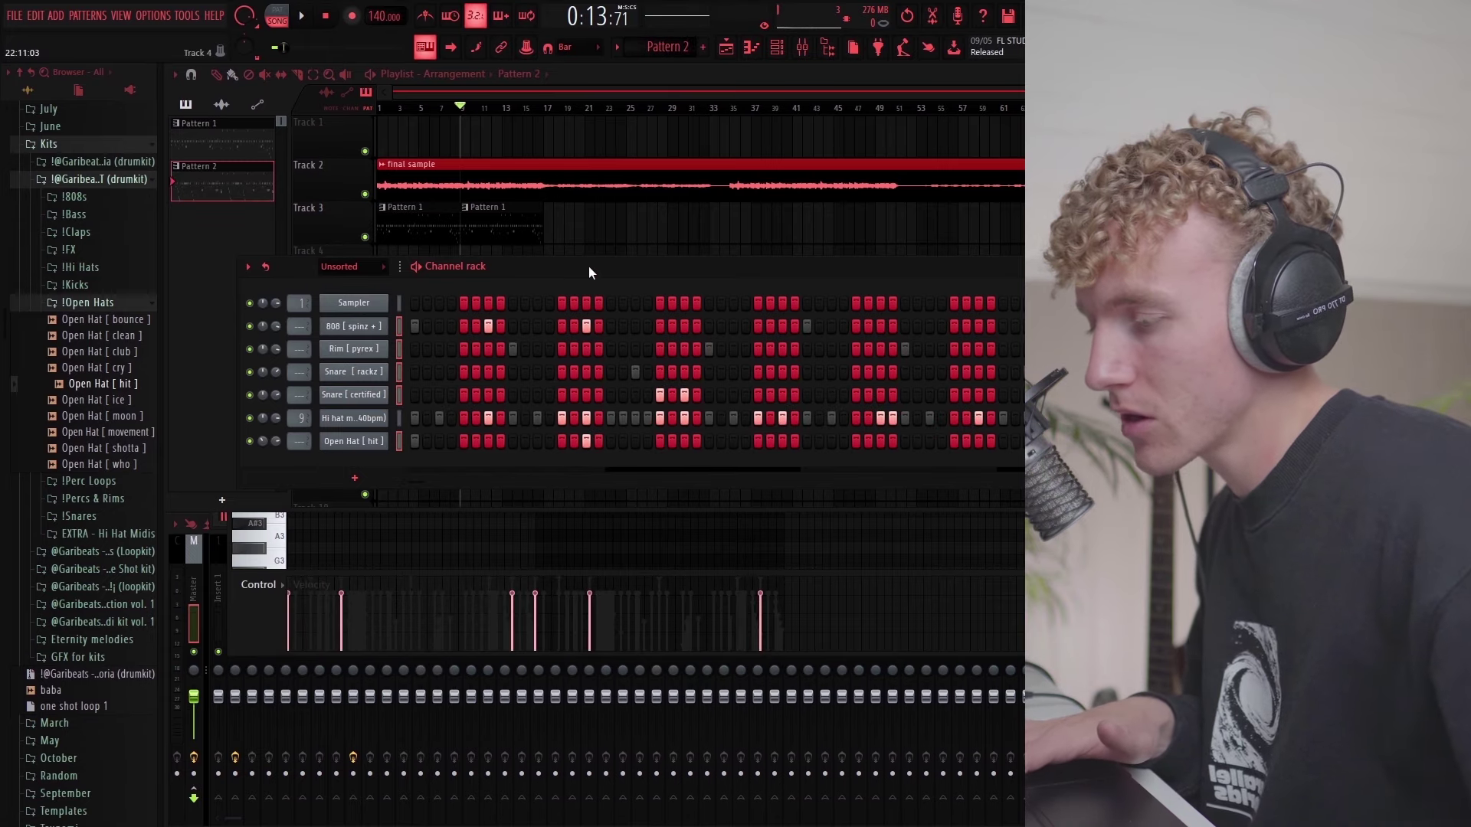
# Step: Place Pattern 2 at bar 9 on Track 4 in place of the second Pattern 1 clip and play the arrangement
pyautogui.press('F6')
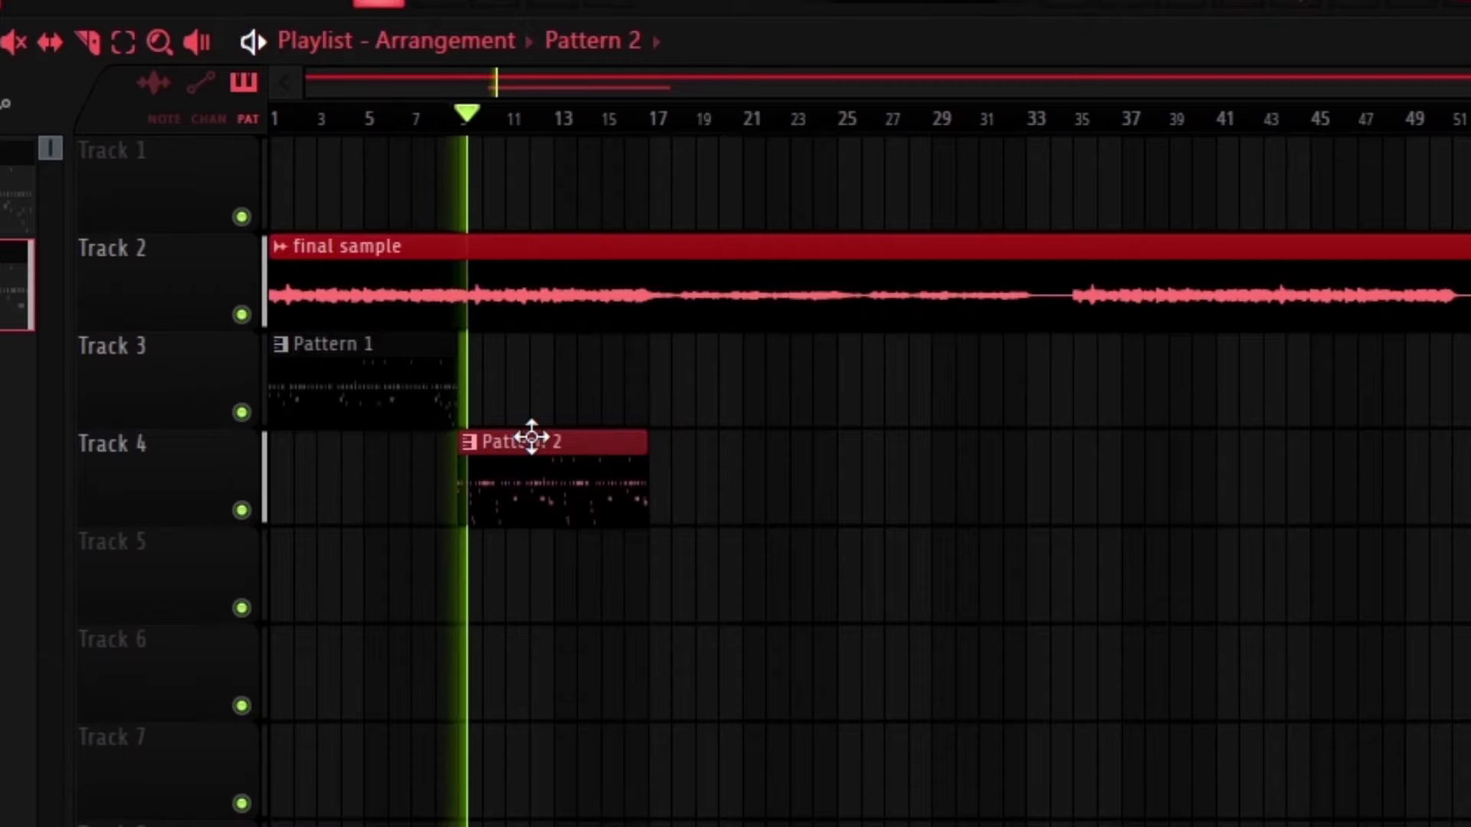
pyautogui.scroll(-2, 492, 246)
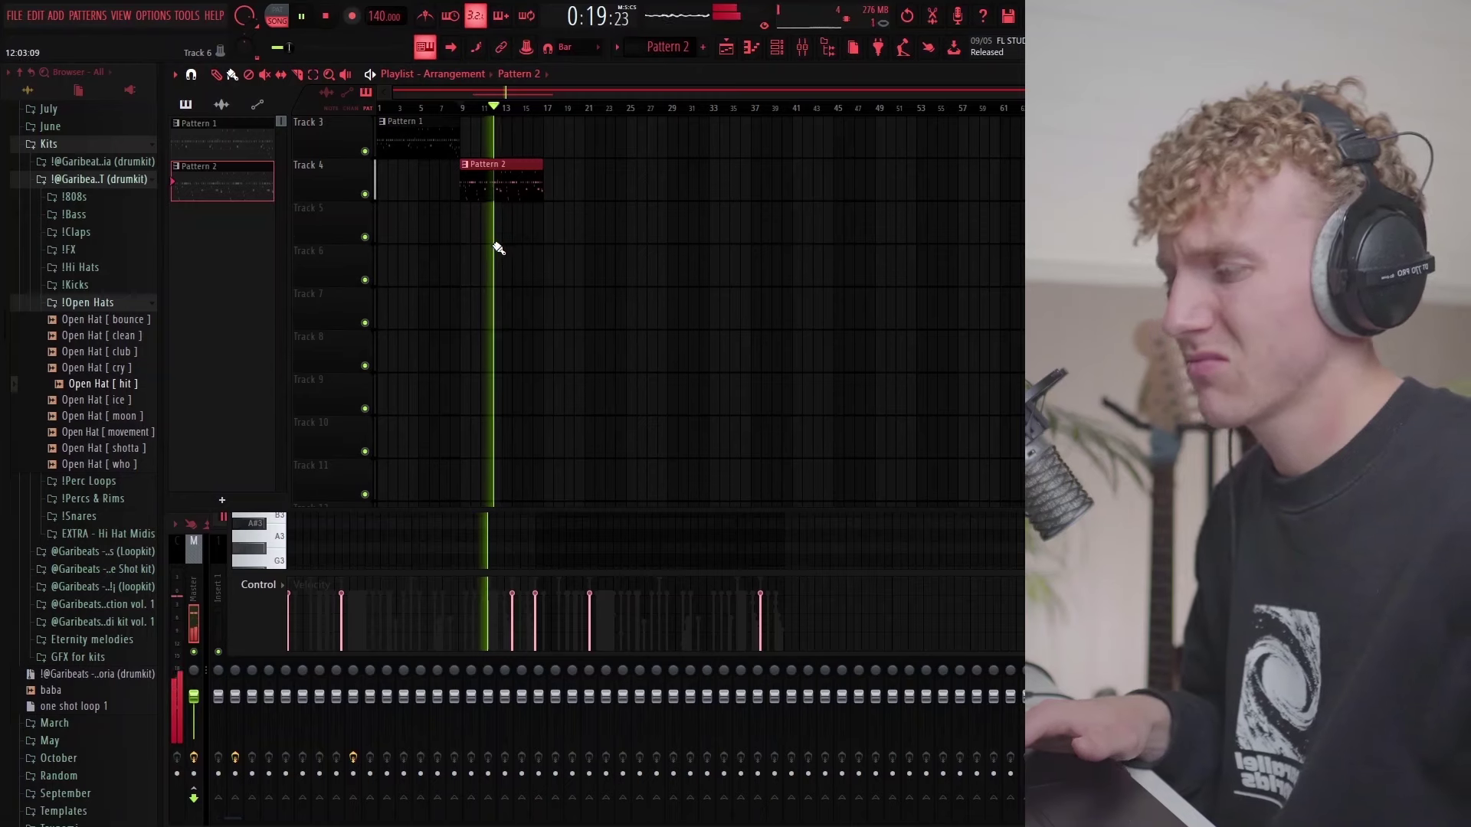
pyautogui.scroll(1, 490, 251)
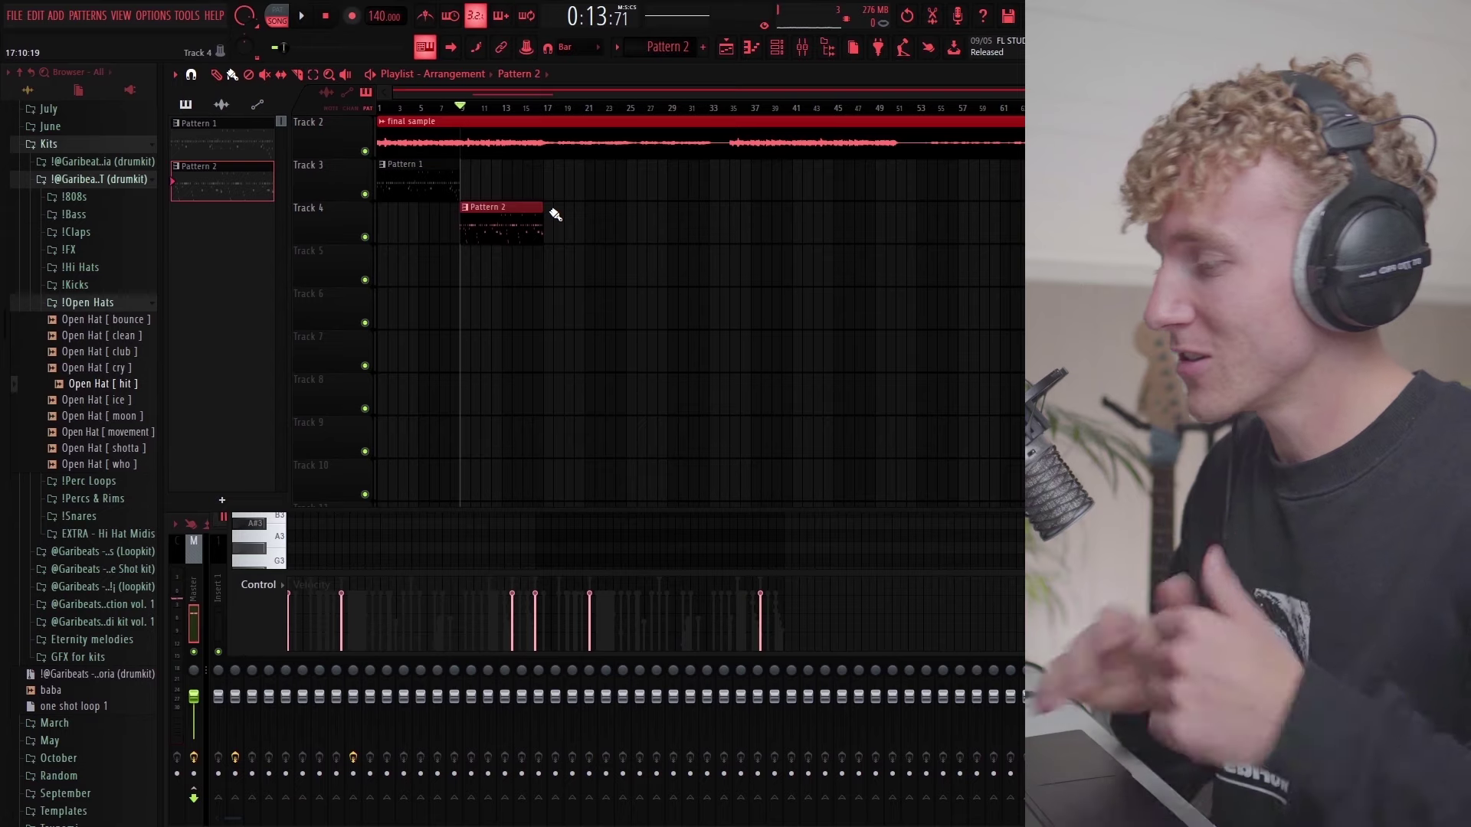
pyautogui.moveTo(569, 285); pyautogui.dragTo(368, 188)
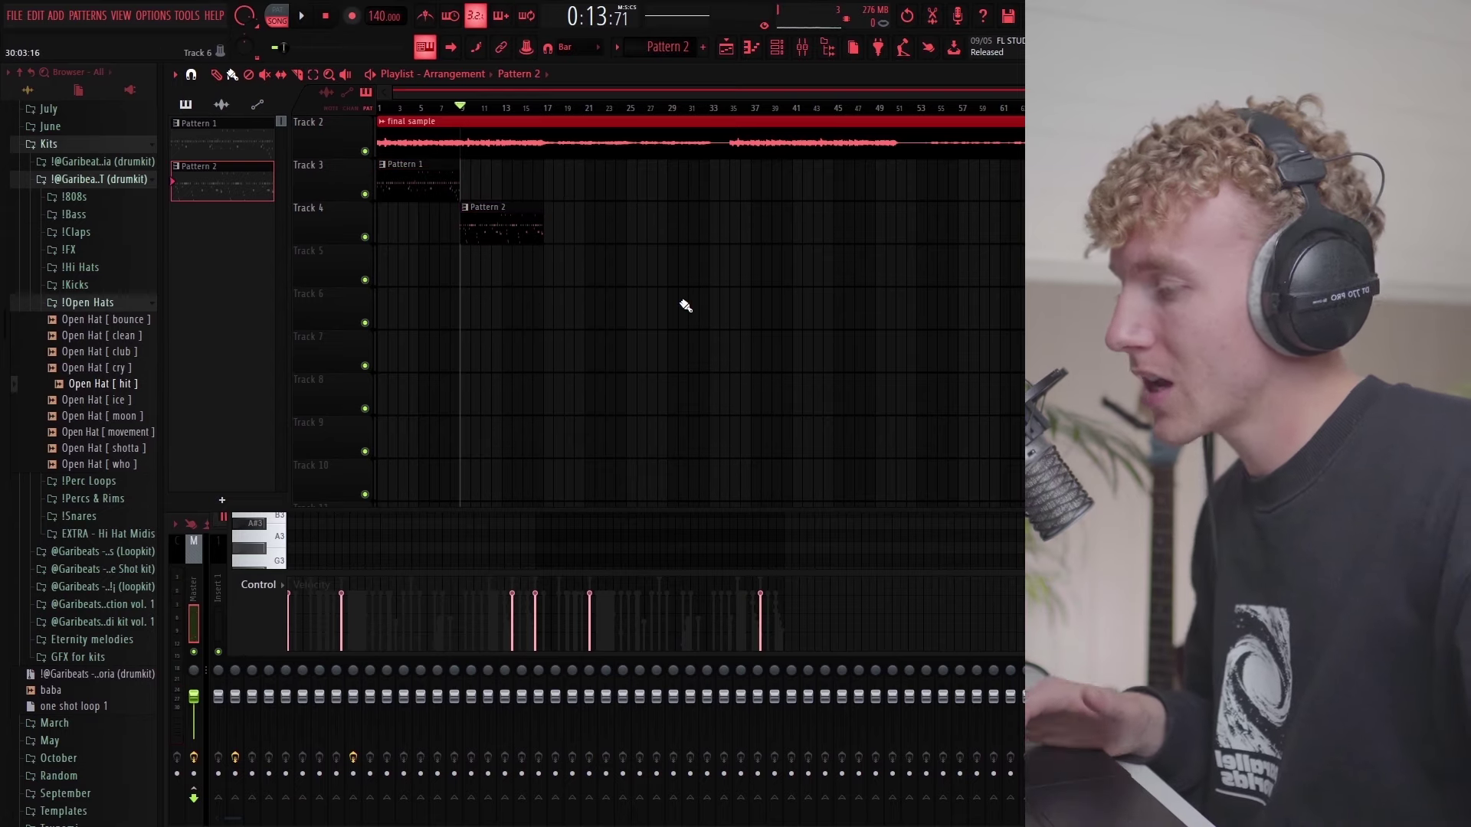
pyautogui.moveTo(681, 329); pyautogui.dragTo(450, 200)
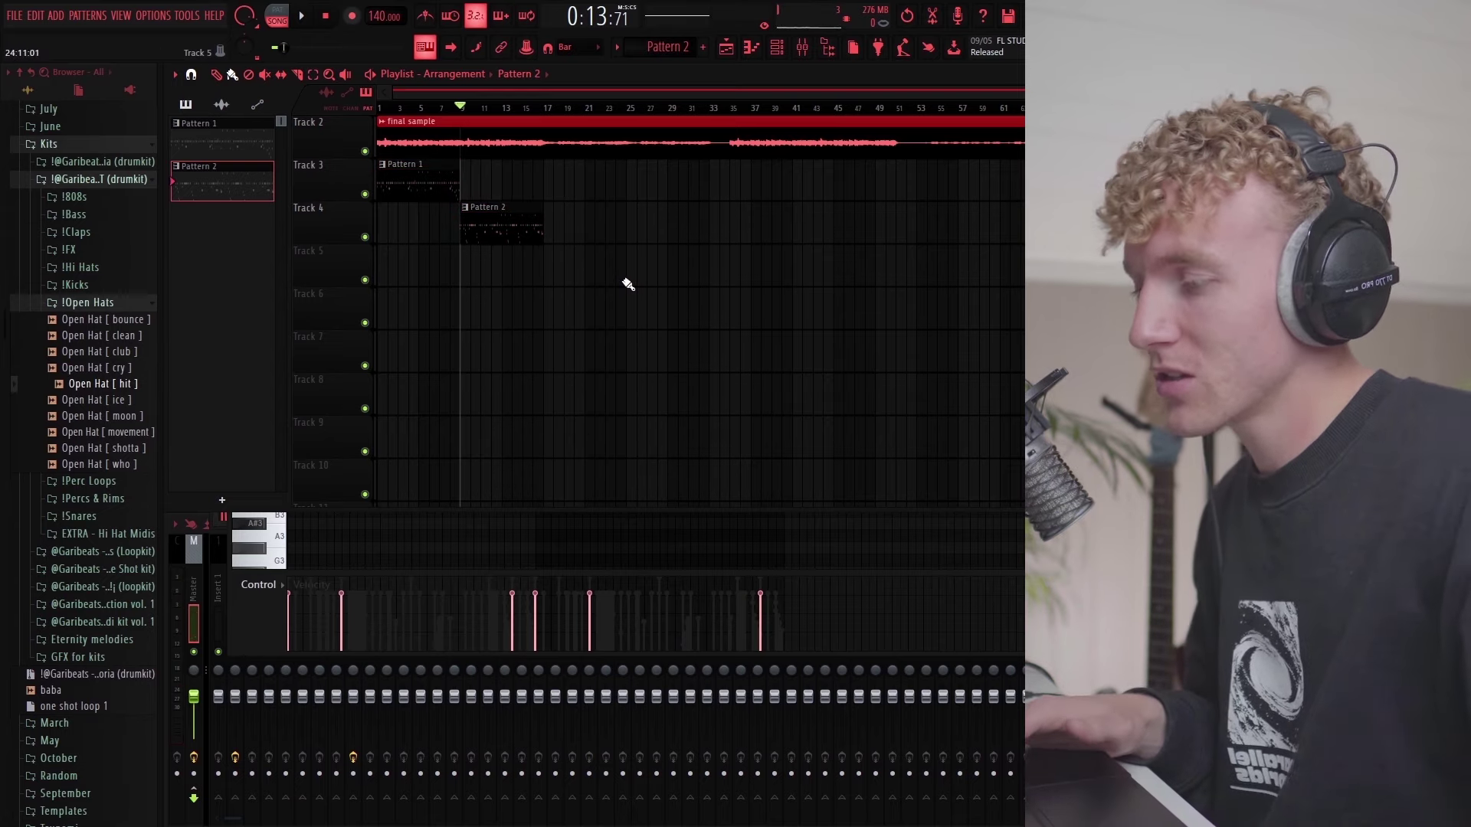
pyautogui.moveTo(584, 236); pyautogui.dragTo(402, 199)
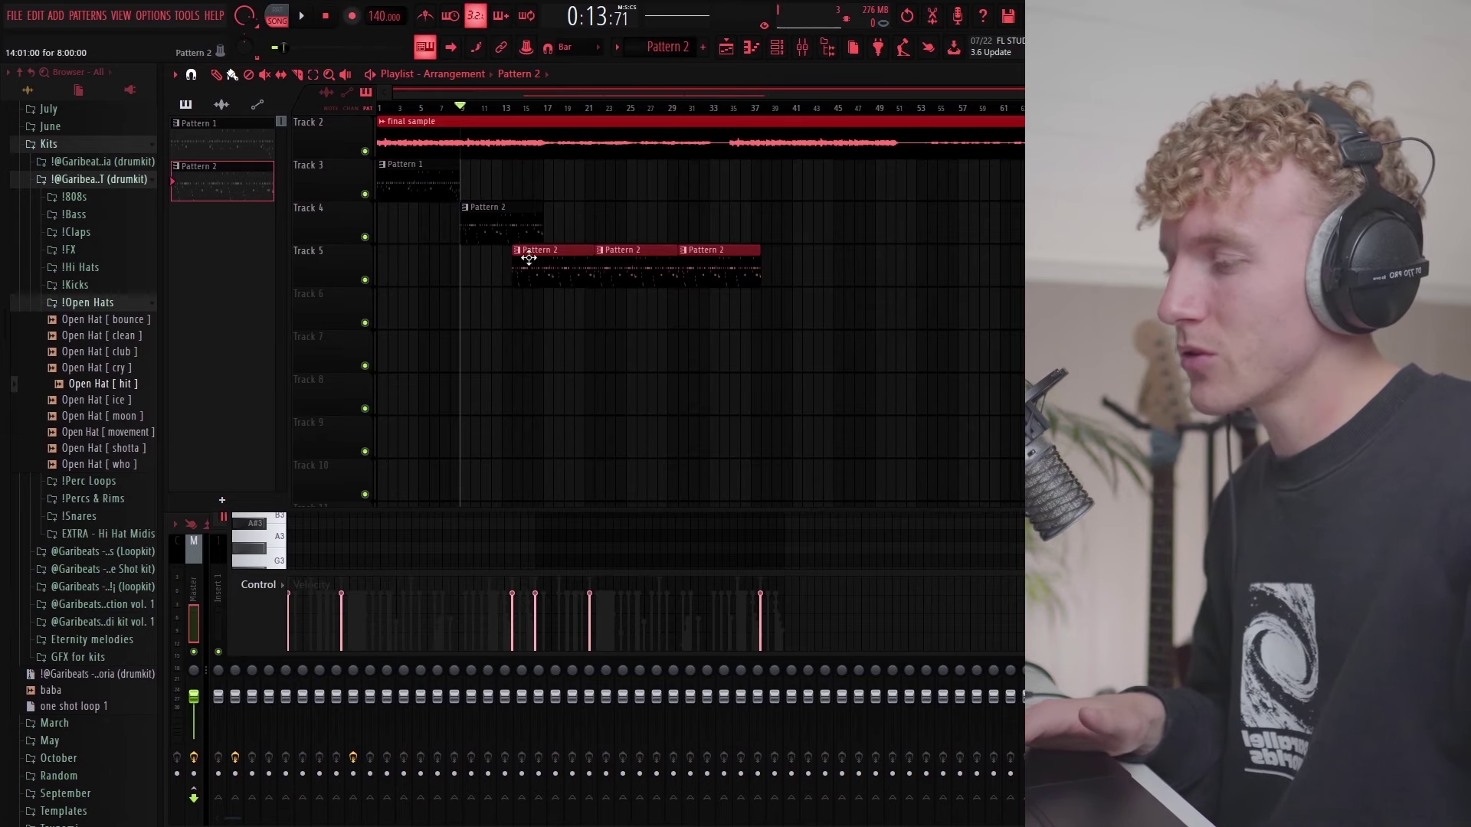
pyautogui.press('Delete')
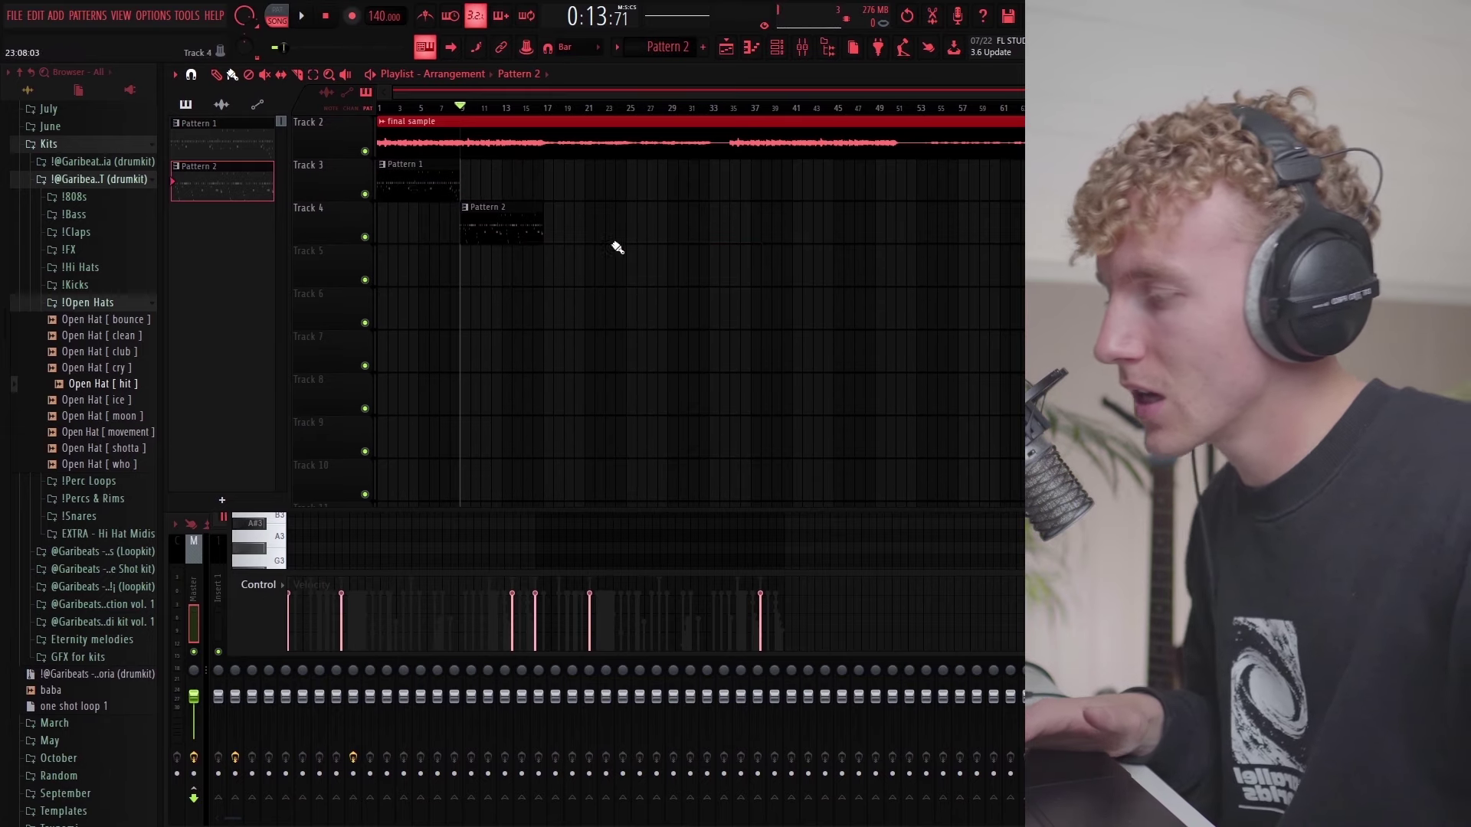
pyautogui.moveTo(618, 248); pyautogui.dragTo(389, 200)
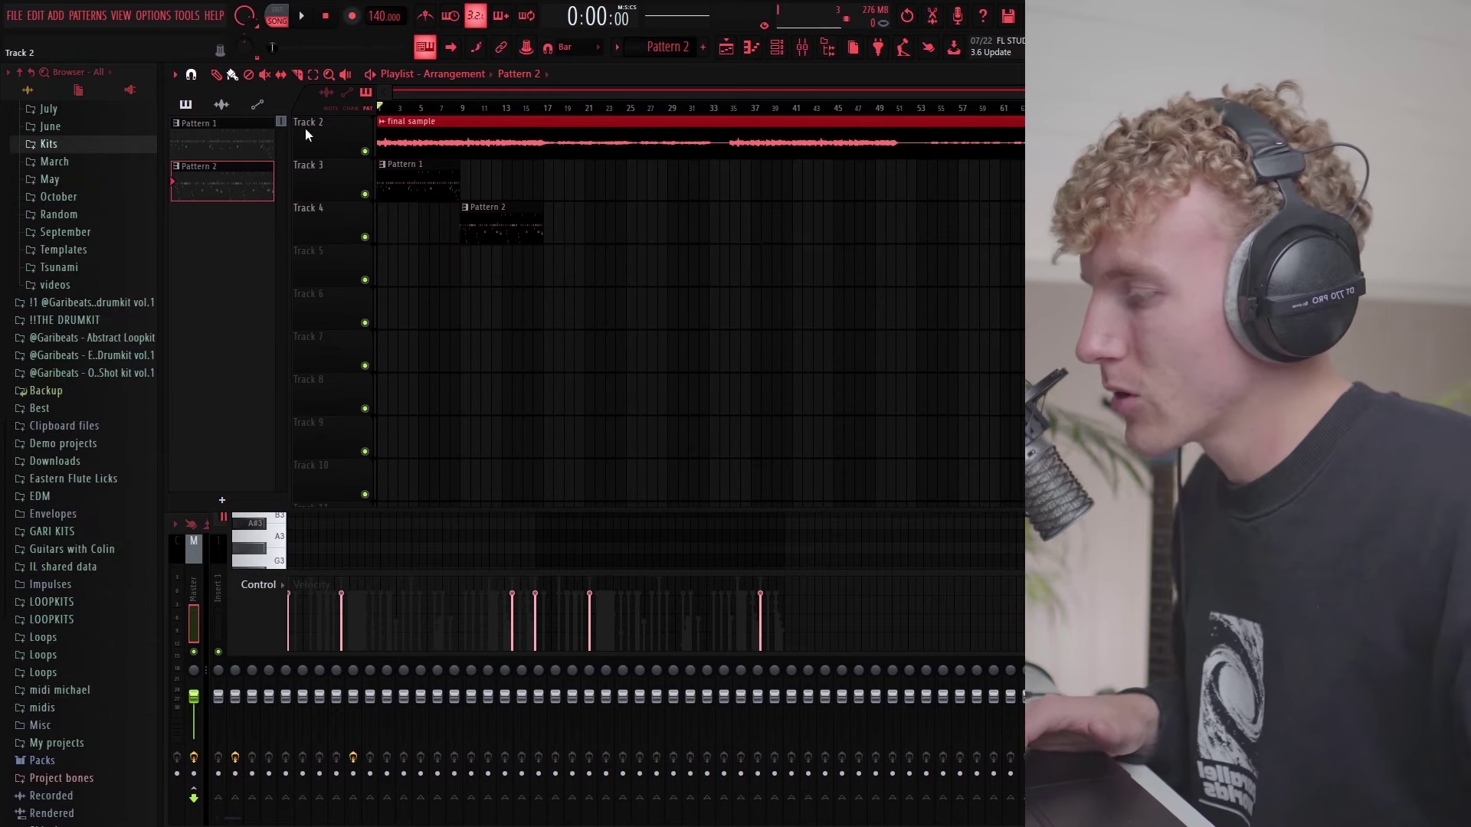
# Step: Split Pattern 1 by channel and replace its Track 3 clip with the separate channel patterns on Tracks 5 to 10
pyautogui.click(775, 48)
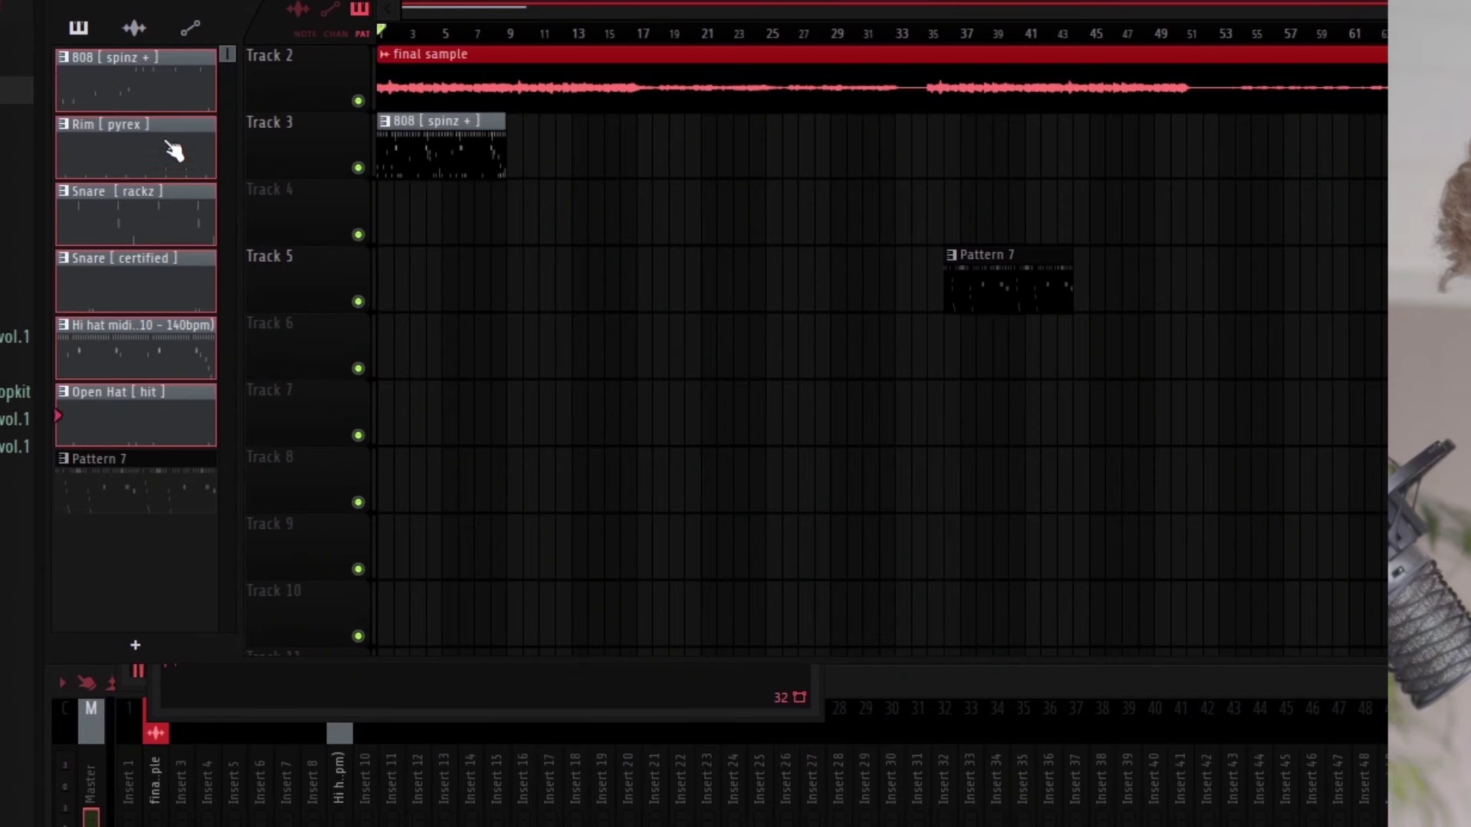
pyautogui.moveTo(167, 110); pyautogui.dragTo(434, 278)
pyautogui.rightClick(482, 157)
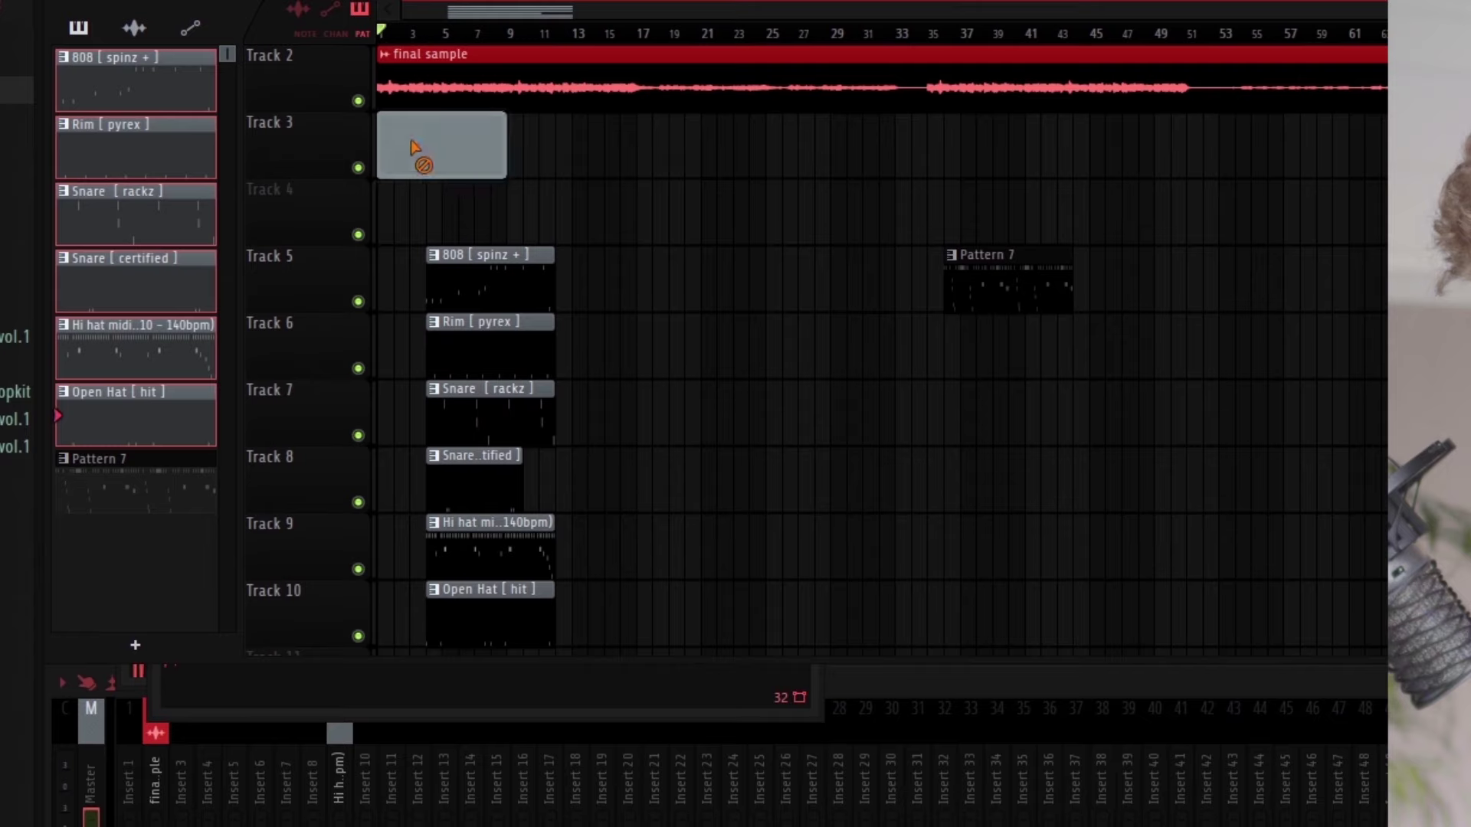
# Step: Move the six channel pattern clips to bar 1 on Tracks 4 to 9 and duplicate them at bar 9
pyautogui.scroll(-4, 518, 379)
pyautogui.moveTo(613, 510); pyautogui.dragTo(418, 11)
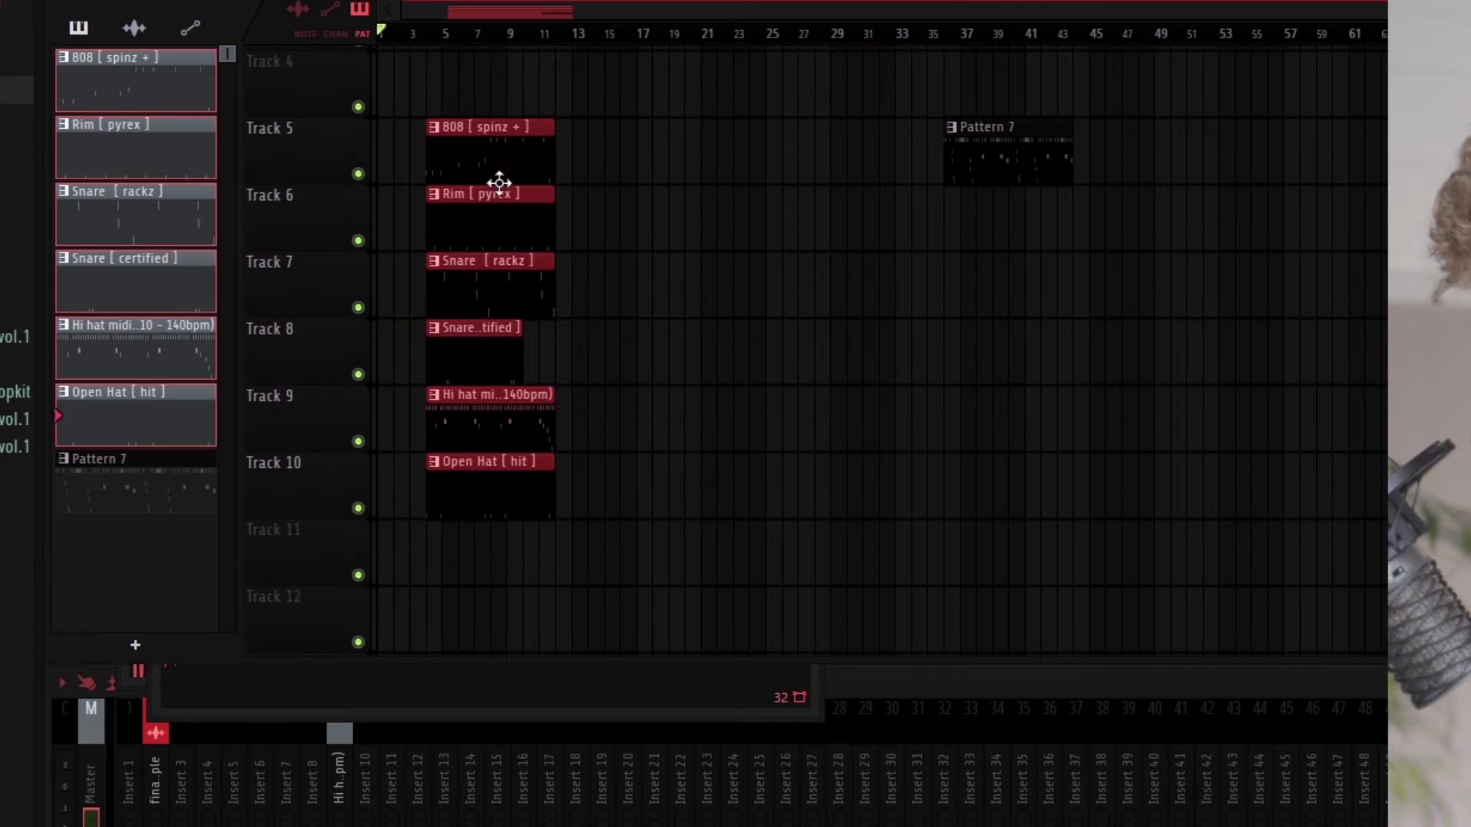
pyautogui.moveTo(500, 180); pyautogui.dragTo(449, 92)
pyautogui.hotkey('ctrl', 'b')
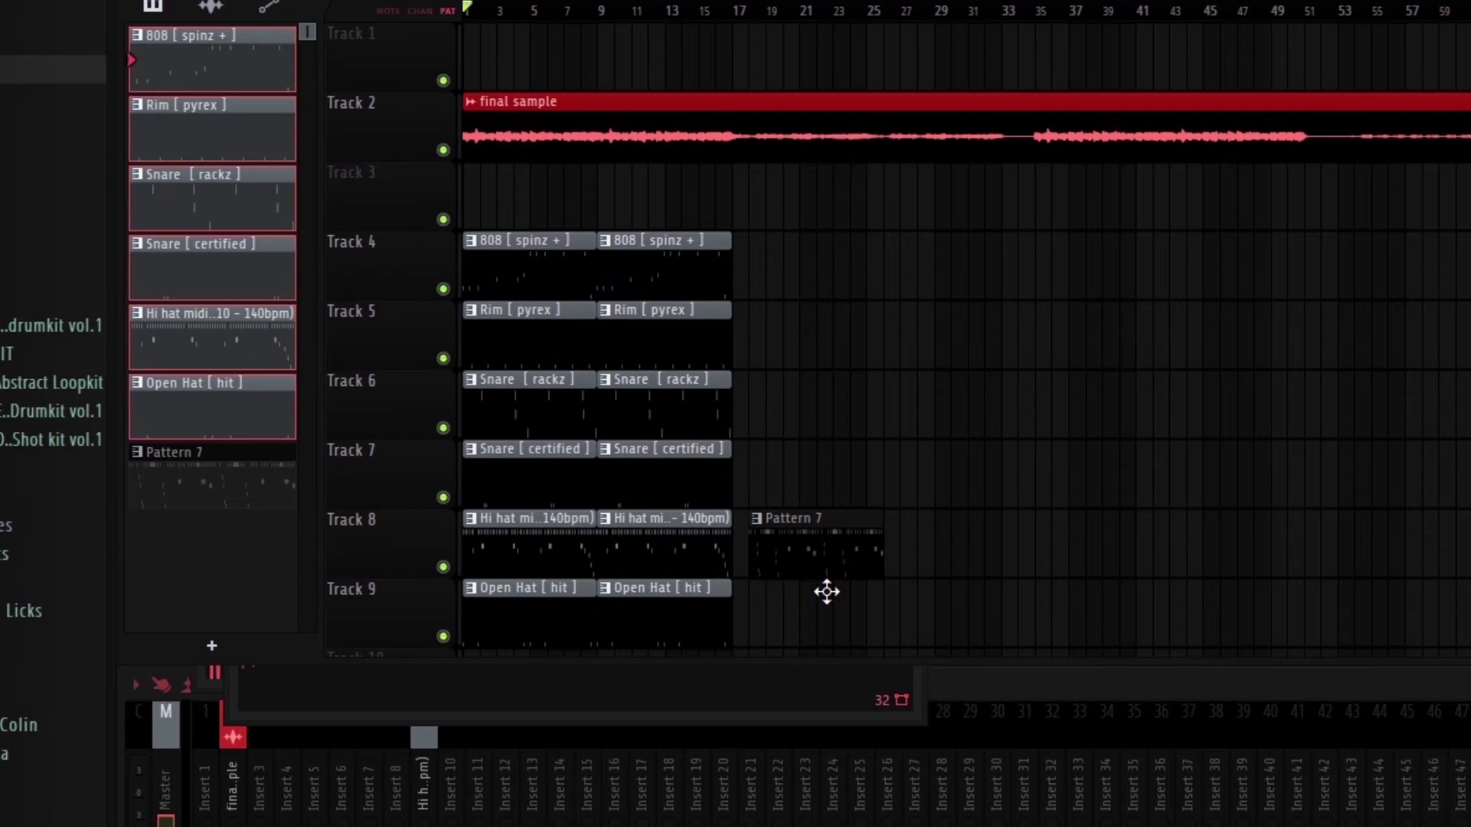
# Step: Move the open hat clips to Track 10 and place Pattern 7 clips at bars 17 and 25 on Track 9
pyautogui.moveTo(600, 467); pyautogui.dragTo(403, 313)
pyautogui.scroll(-3, 586, 460)
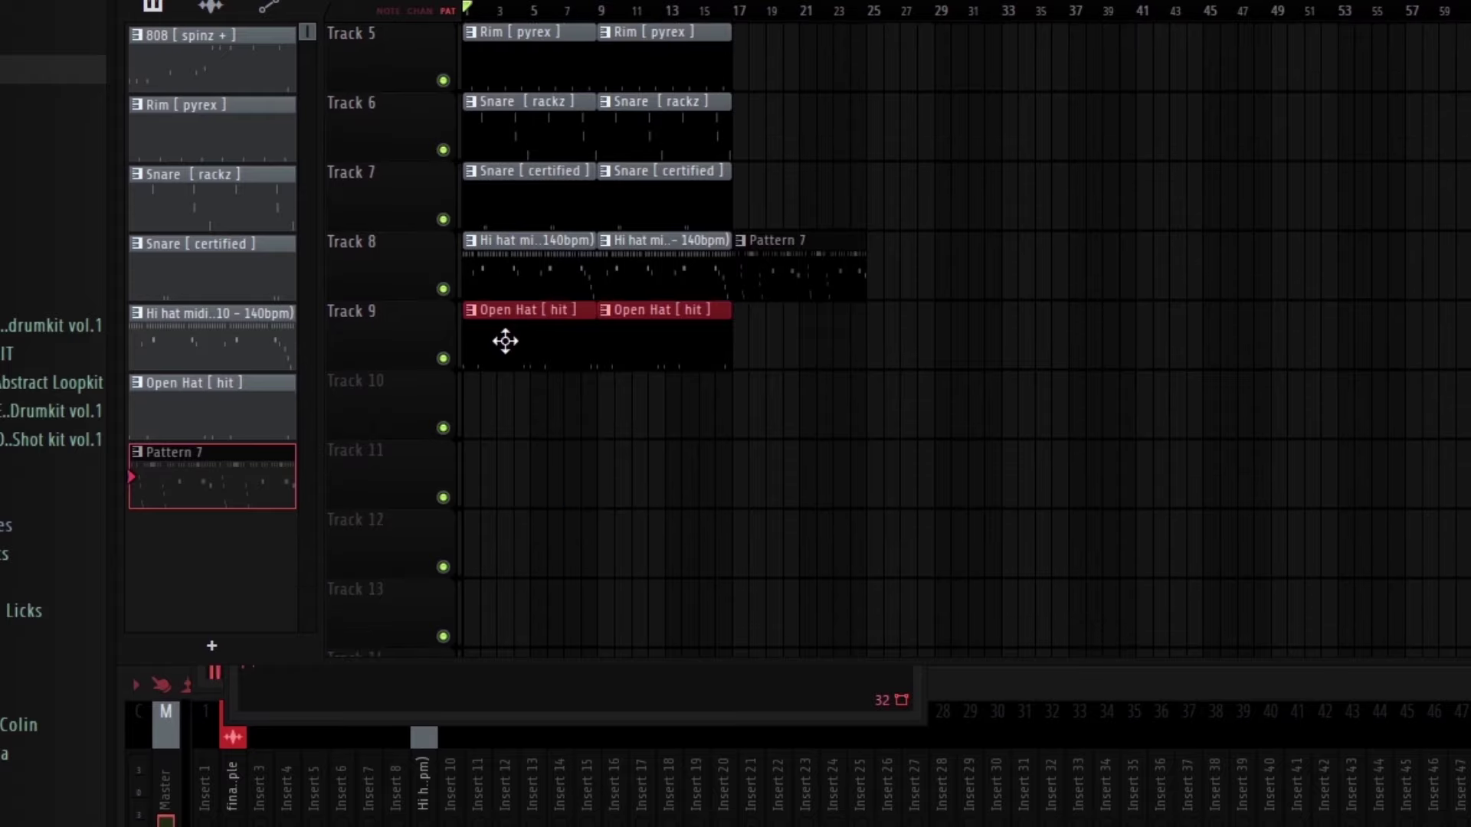
pyautogui.moveTo(506, 340); pyautogui.dragTo(505, 411)
pyautogui.moveTo(761, 275); pyautogui.dragTo(763, 346)
pyautogui.scroll(4, 828, 286)
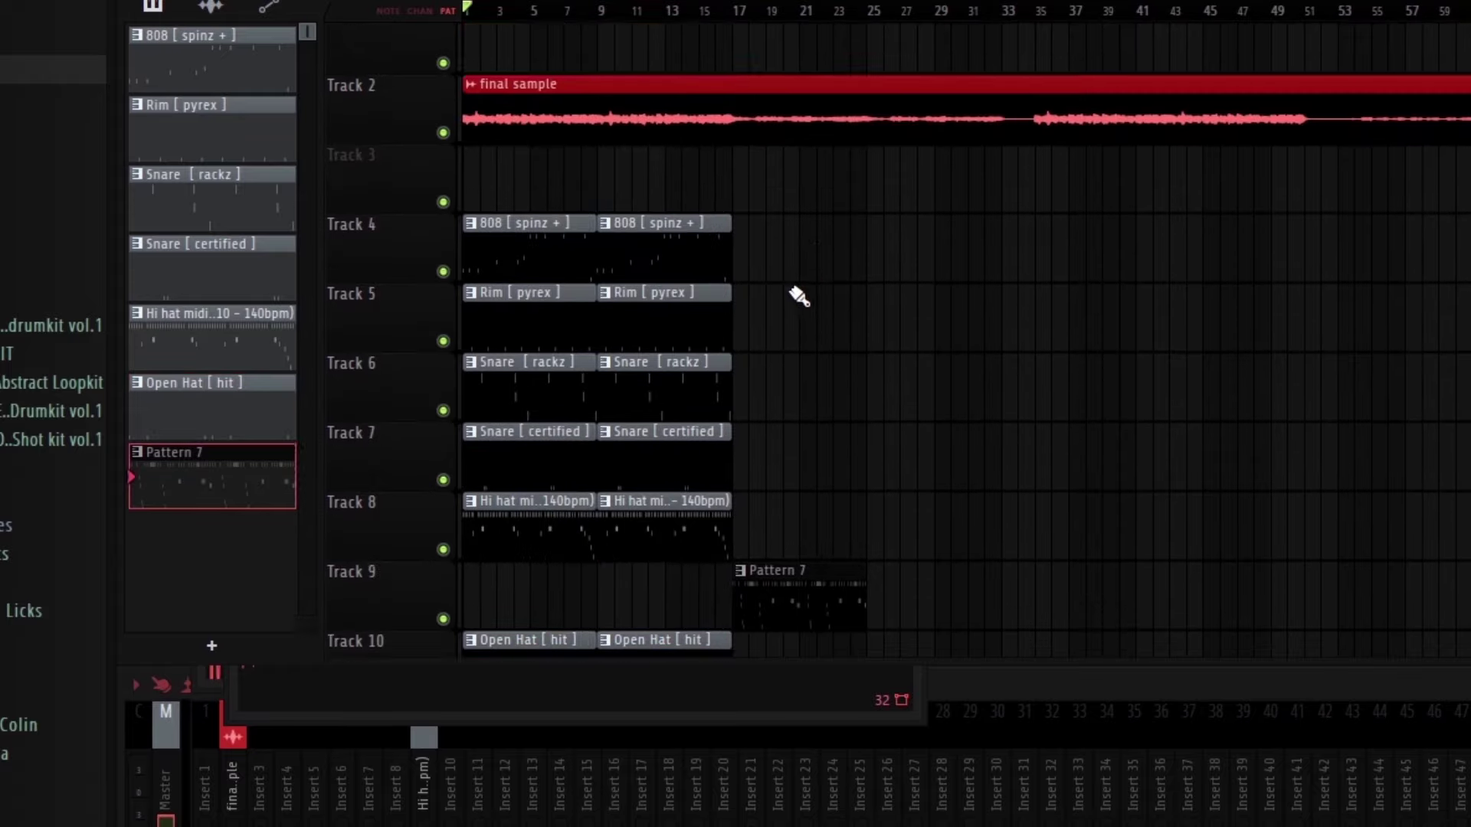
pyautogui.scroll(-4, 797, 293)
pyautogui.moveTo(935, 265); pyautogui.dragTo(902, 265)
pyautogui.scroll(4, 862, 279)
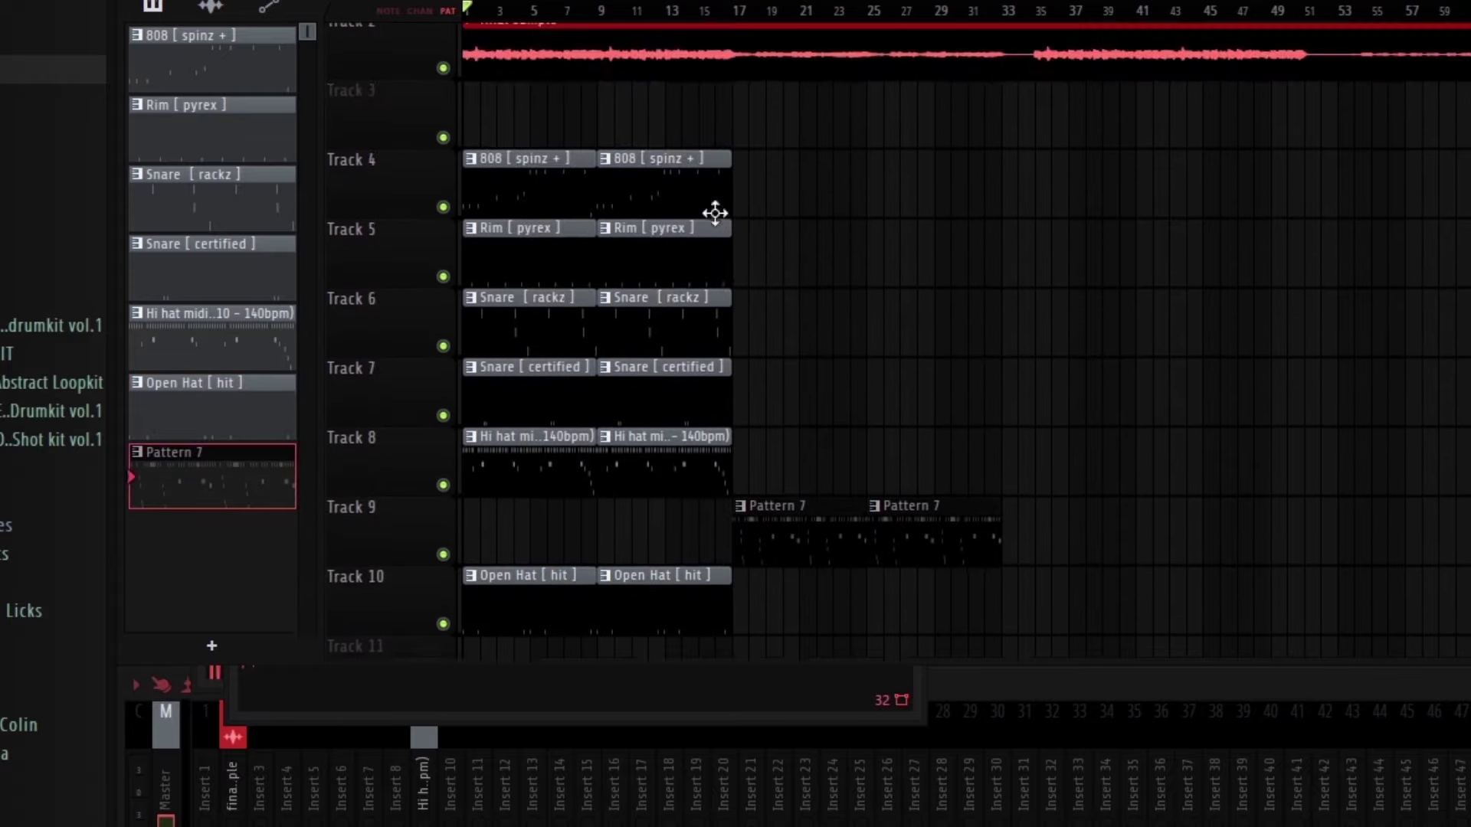
# Step: Duplicate the 808, rim, both snare and open hat clips from bars 1–16 so they repeat from bar 17
pyautogui.moveTo(716, 214); pyautogui.dragTo(521, 395)
pyautogui.moveTo(521, 329); pyautogui.dragTo(790, 329)
pyautogui.scroll(-4, 766, 463)
pyautogui.moveTo(690, 564); pyautogui.dragTo(480, 460)
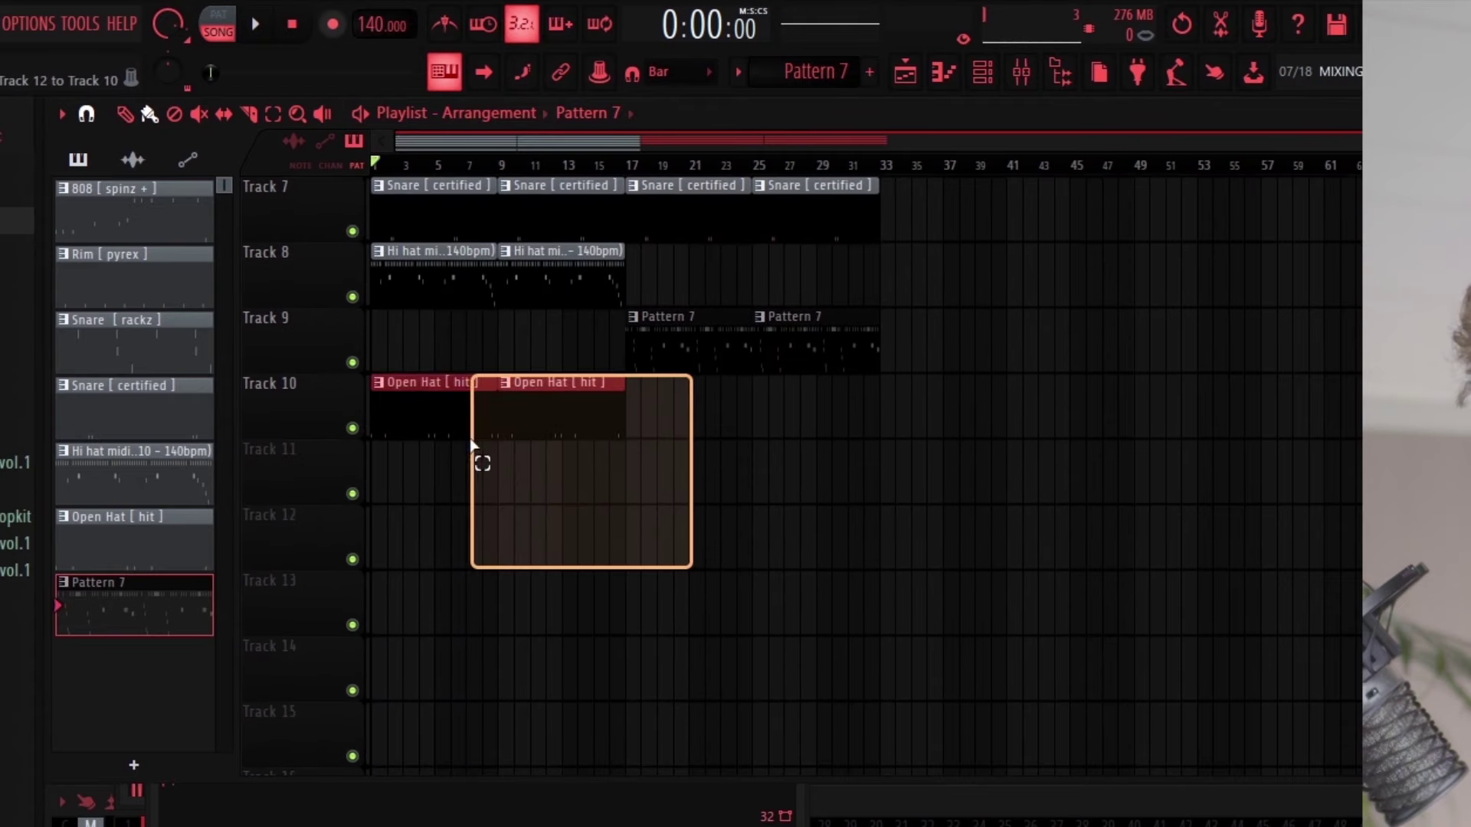
pyautogui.hotkey('ctrl', 'b')
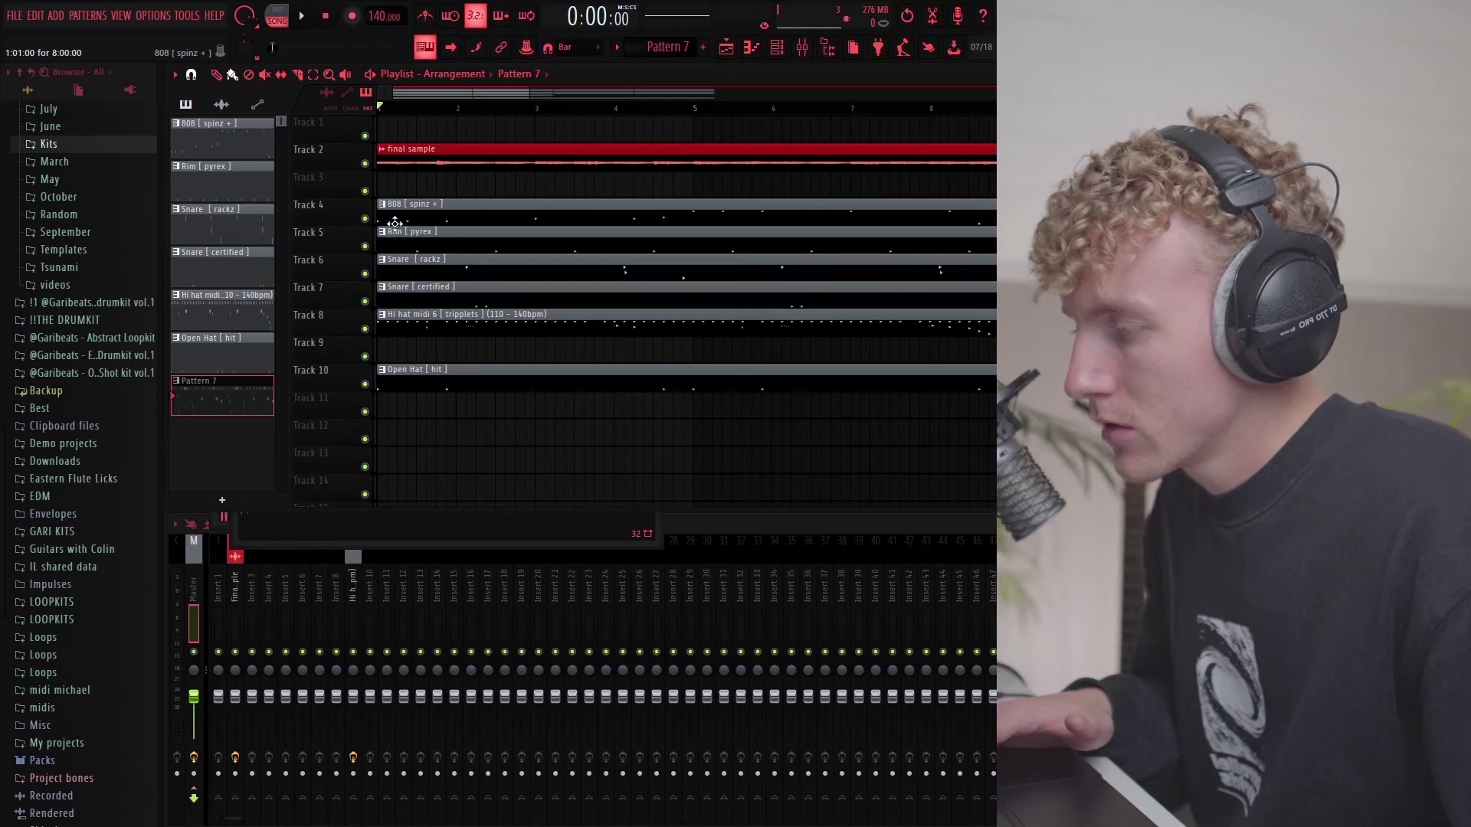
# Step: Trim the starts of the first 808 clip to just after bar 2 and the first hi hat clip to just before bar 2
pyautogui.moveTo(380, 215); pyautogui.dragTo(405, 213)
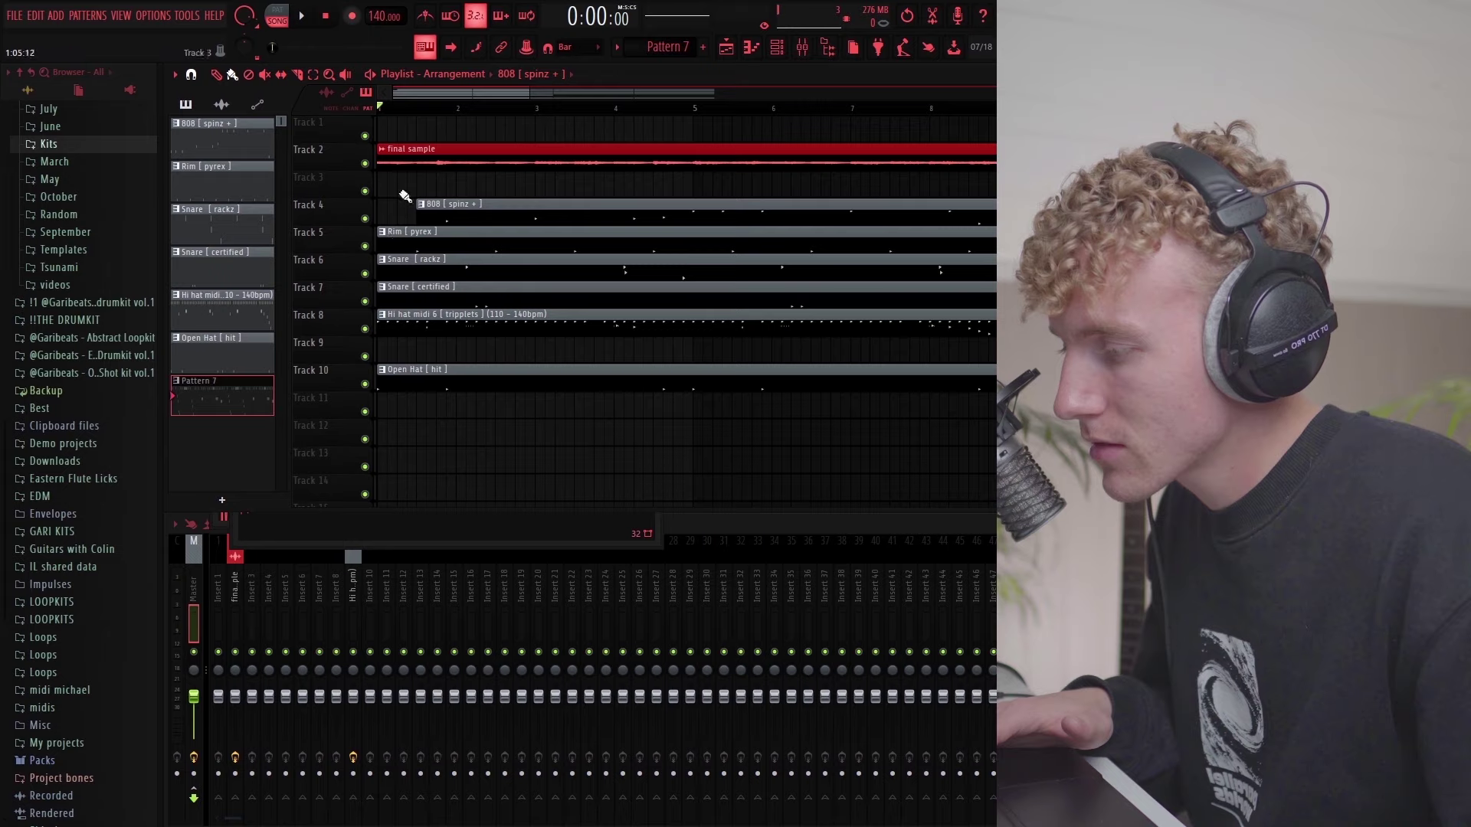
pyautogui.press('space')
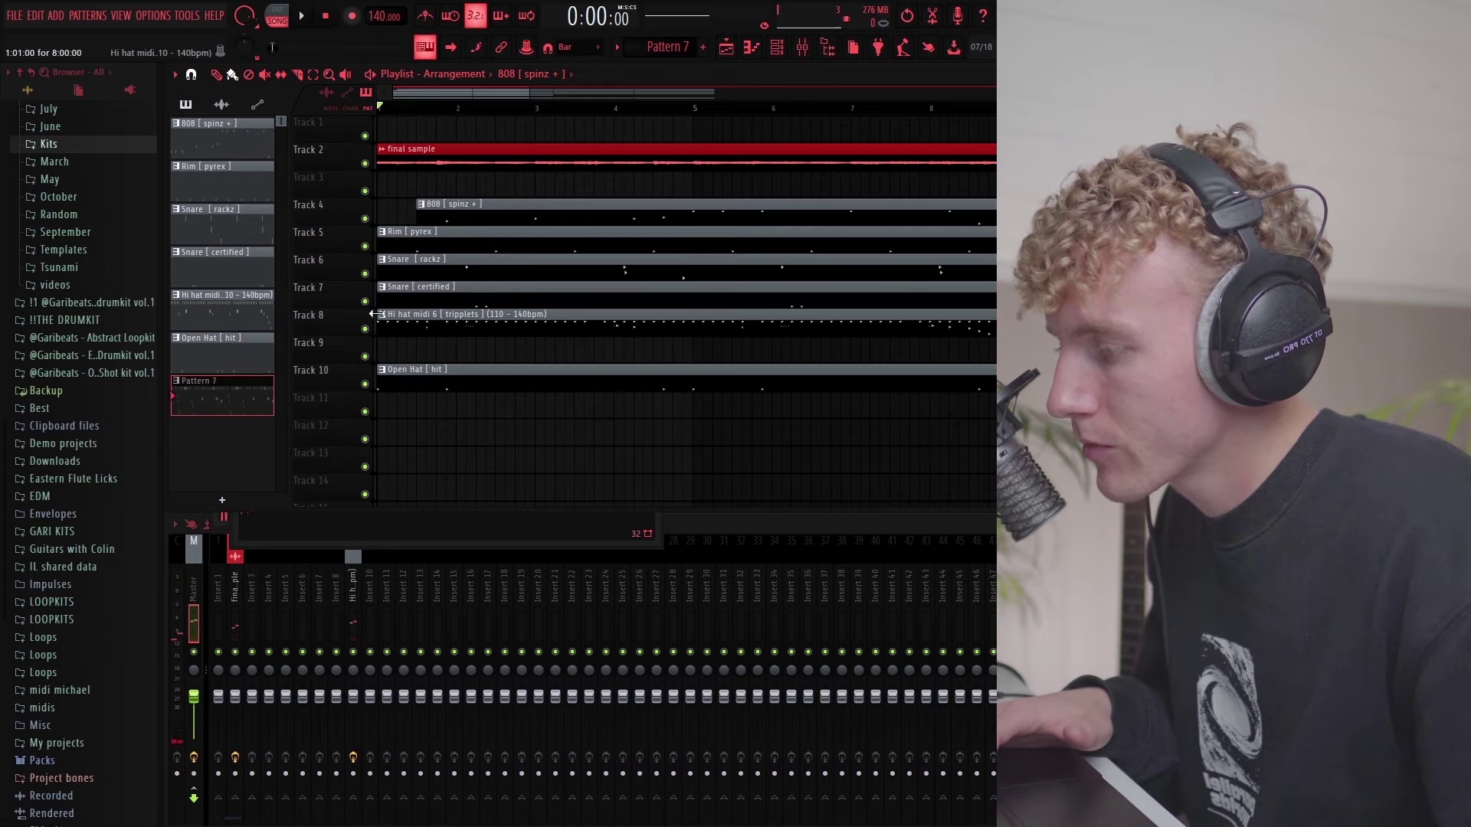
pyautogui.moveTo(379, 322); pyautogui.dragTo(436, 323)
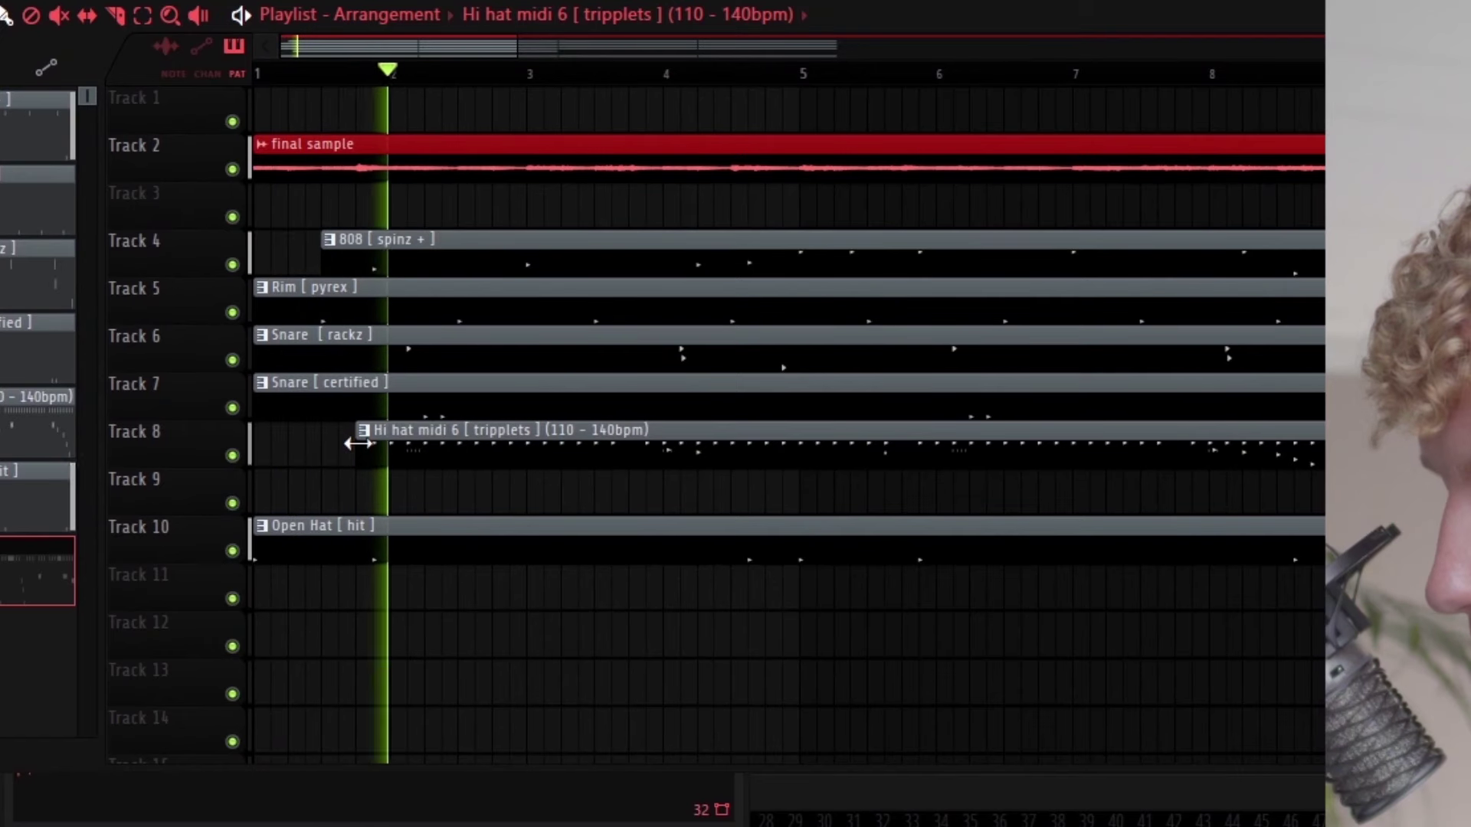
pyautogui.press('space')
pyautogui.moveTo(322, 254); pyautogui.dragTo(422, 260)
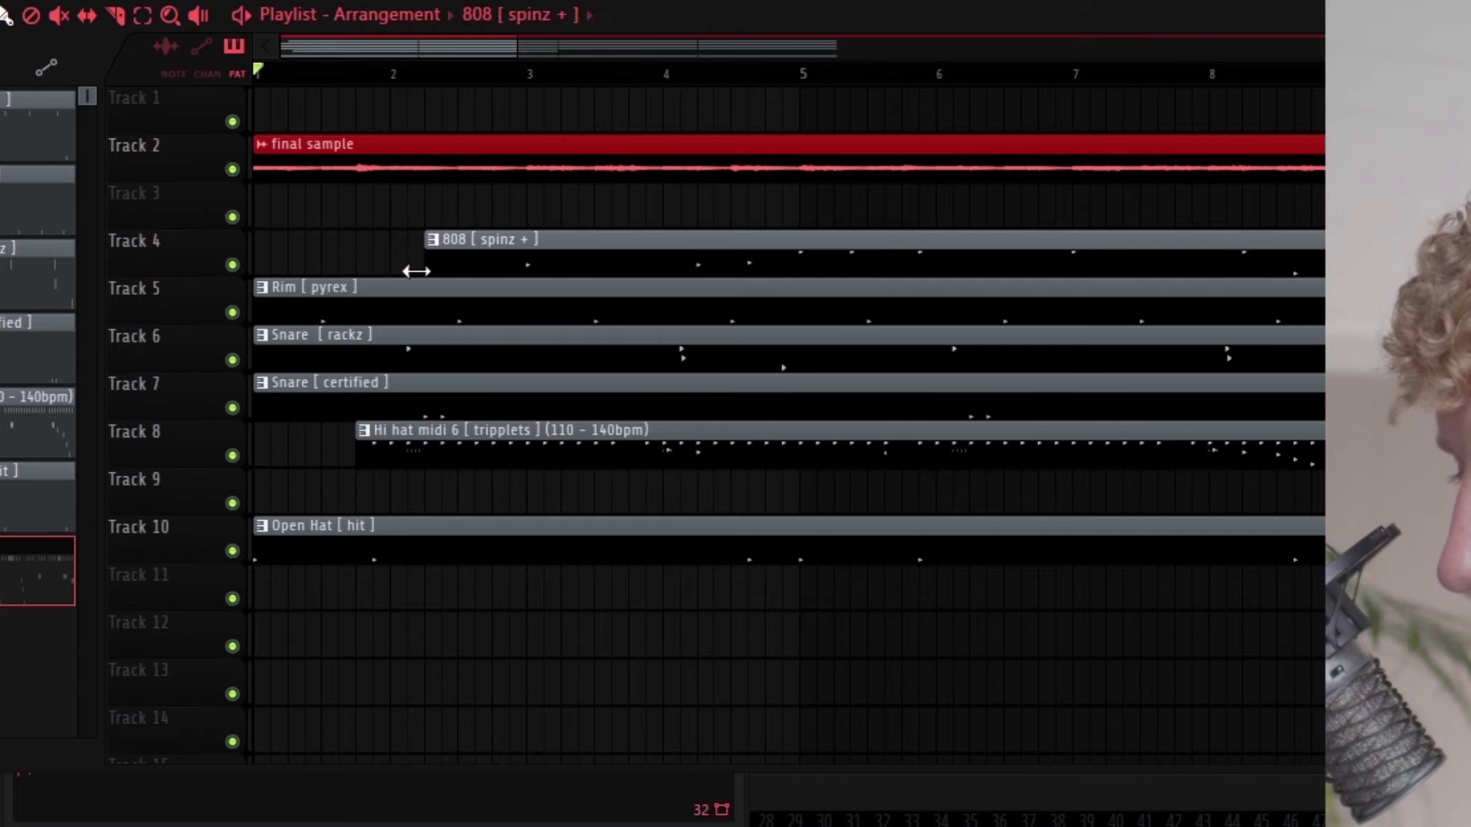
pyautogui.press('space')
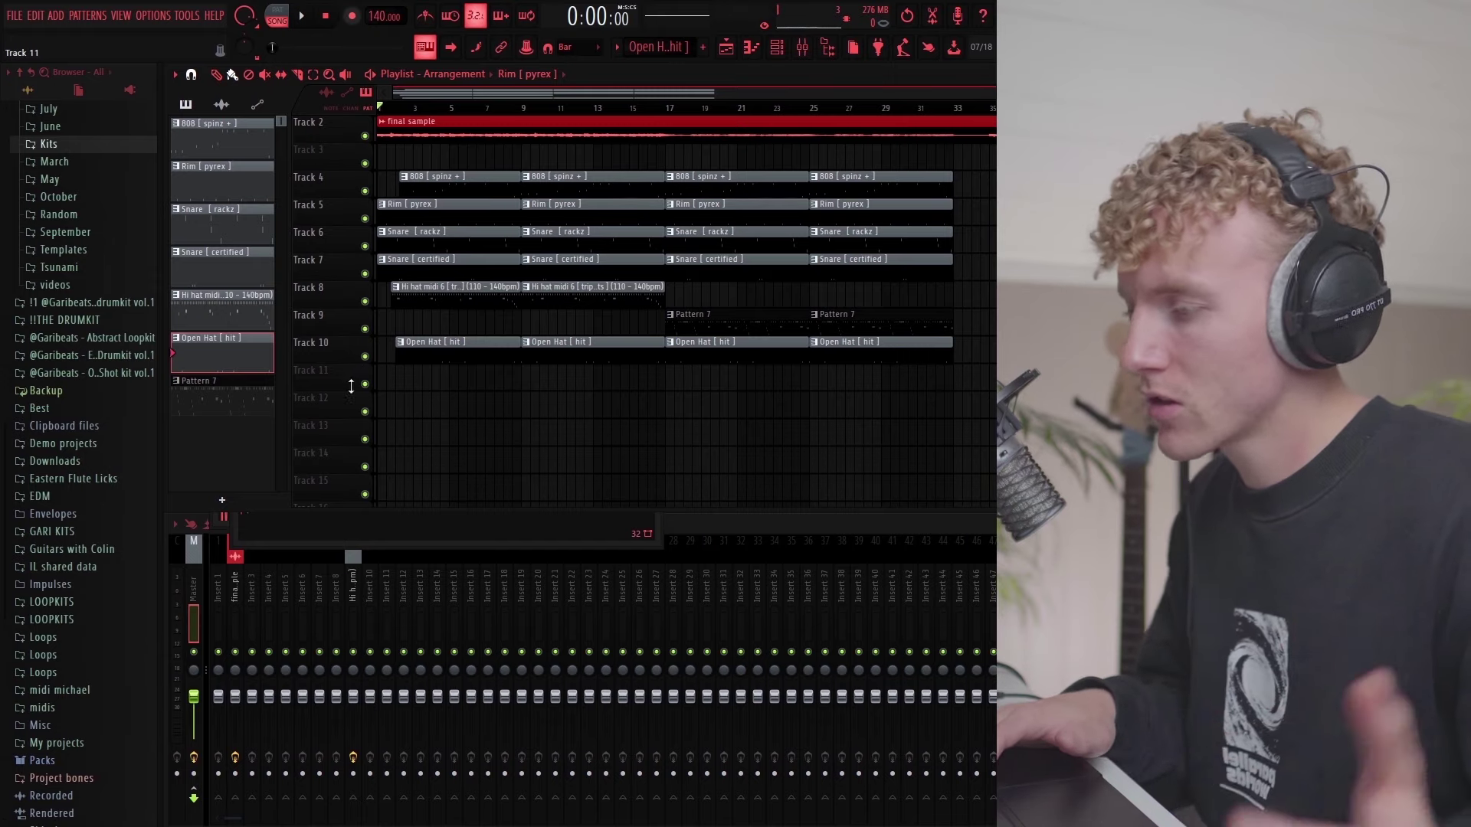
# Step: Play the arrangement and trim the end of the second hi hat clip on Track 8 to about half a bar before bar 17
pyautogui.press('space')
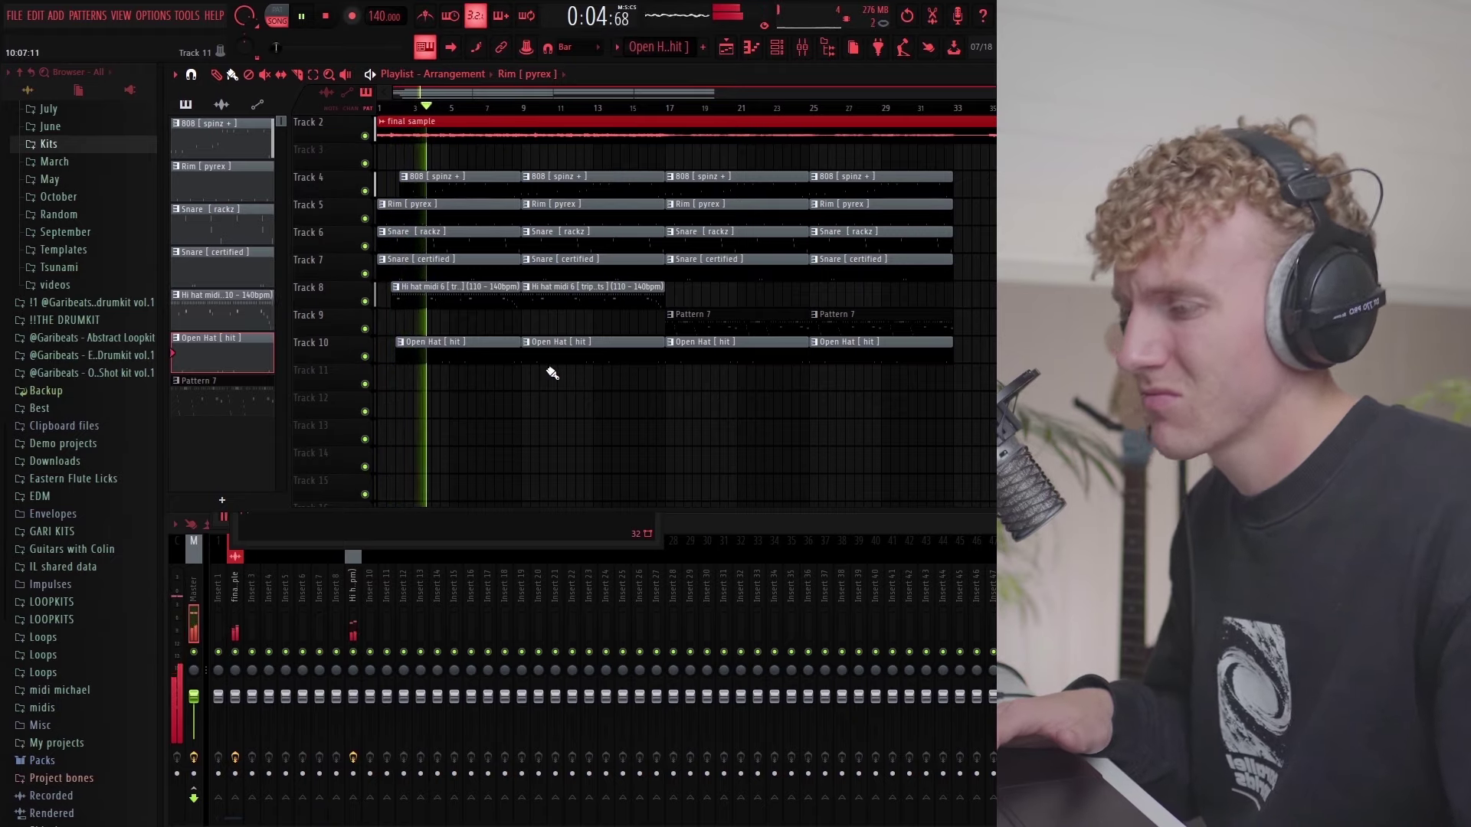
pyautogui.scroll(1, 485, 342)
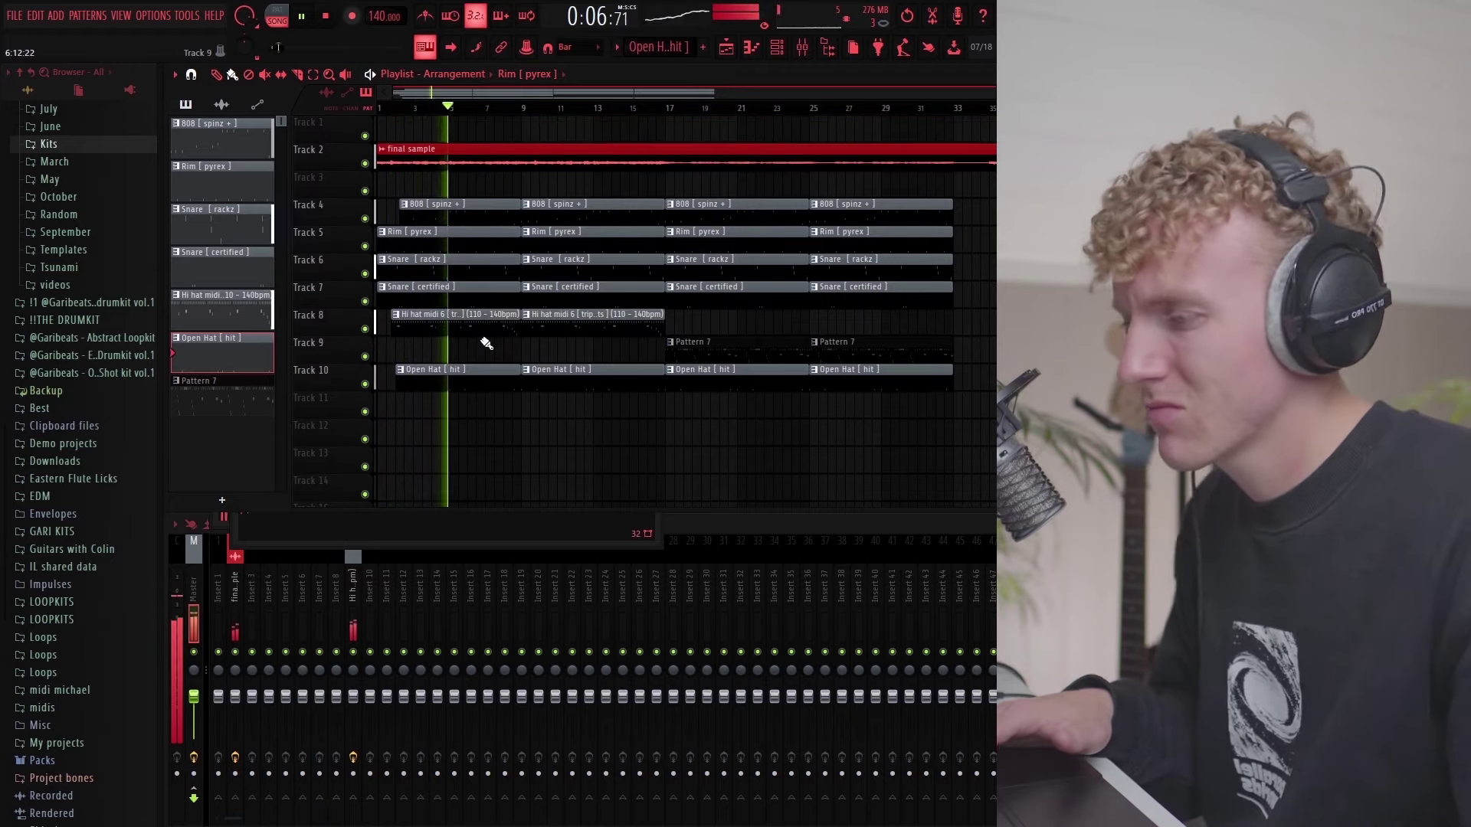
pyautogui.scroll(-1, 460, 341)
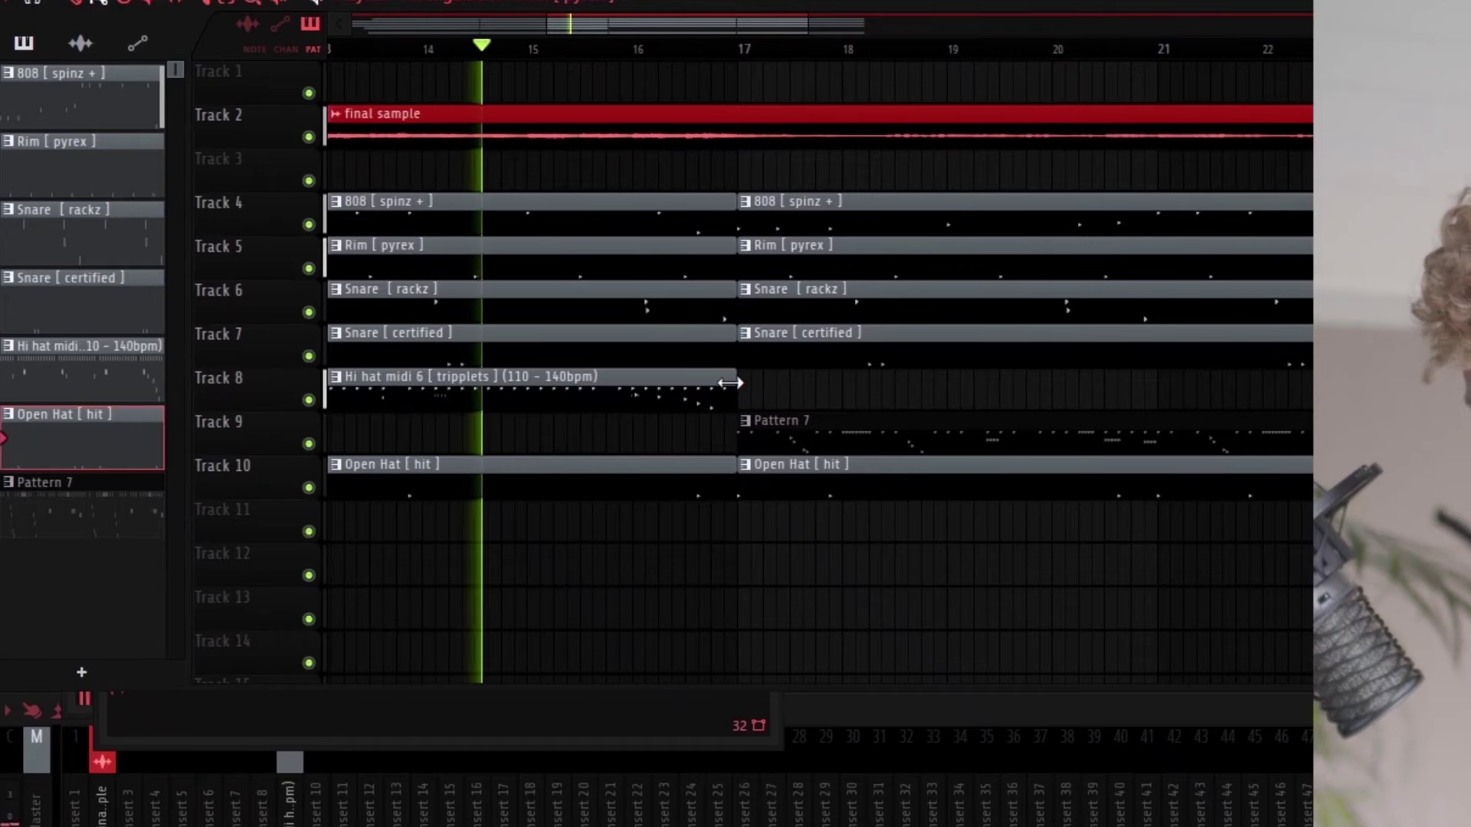
pyautogui.moveTo(735, 395); pyautogui.dragTo(679, 397)
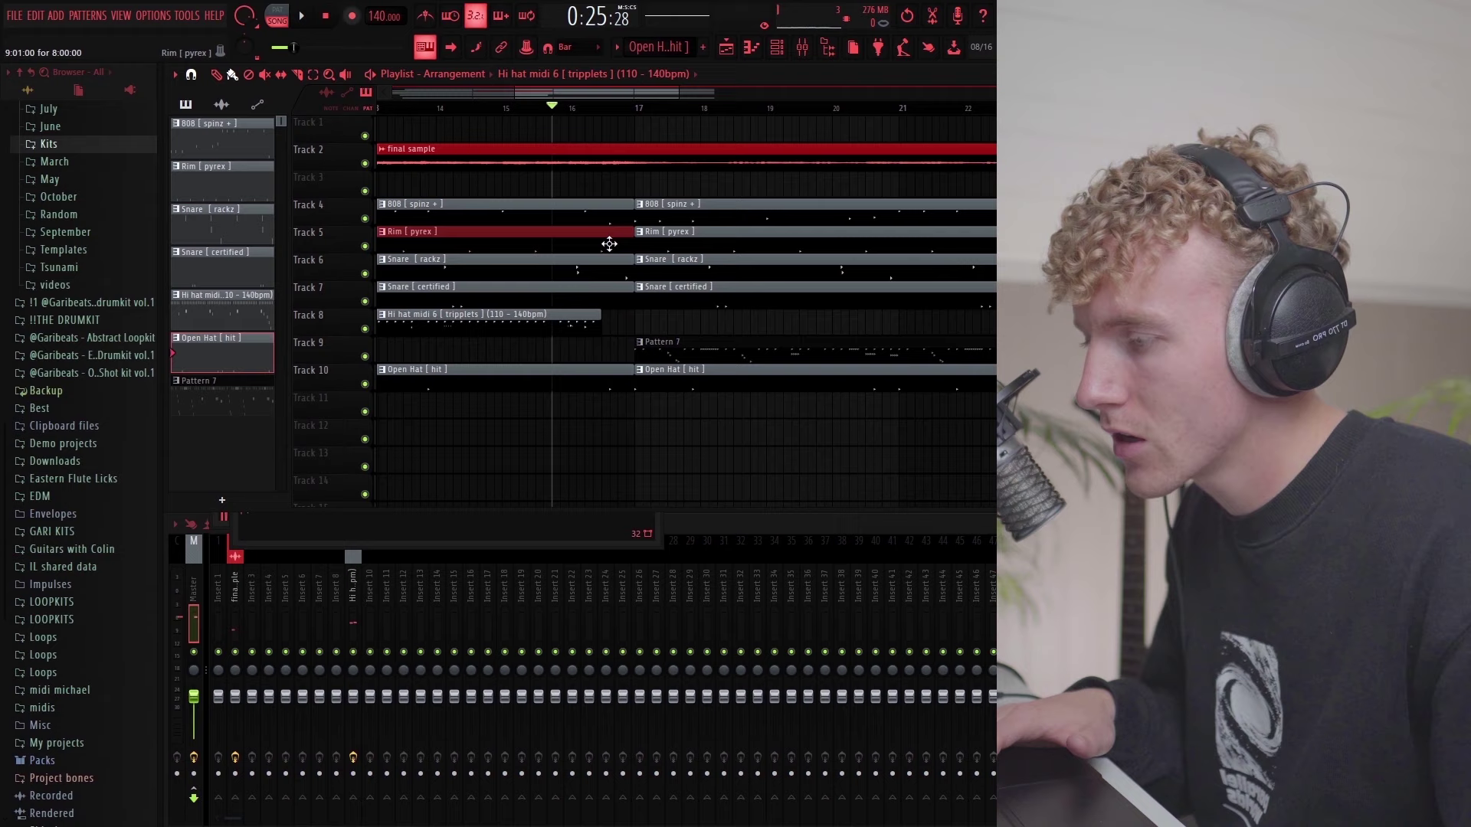
pyautogui.press('space')
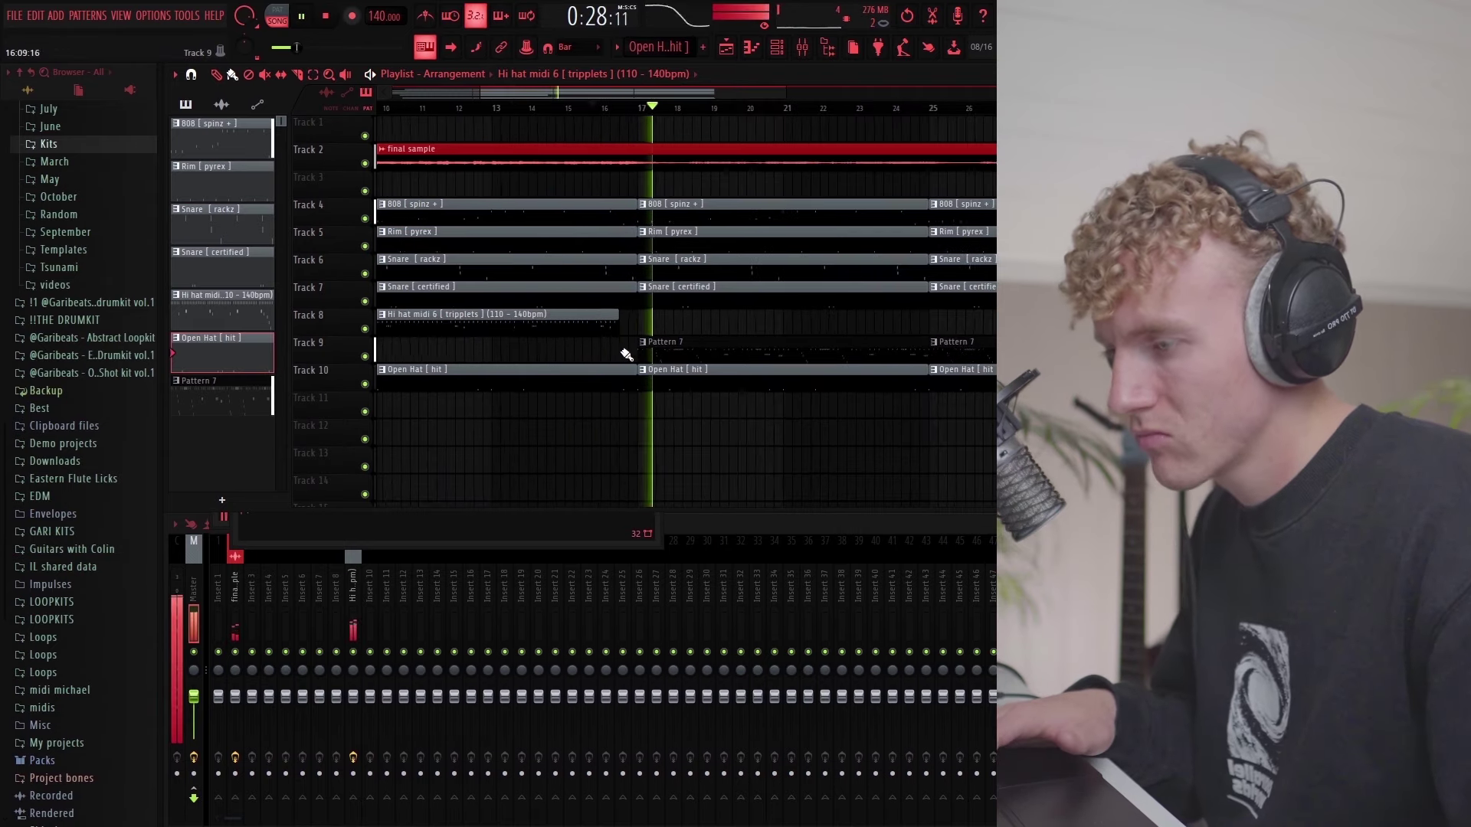
# Step: Cut a gap from mid-bar 25 to just after bar 26 in Pattern 7 on Track 9 and play from bar 25
pyautogui.scroll(-4, 624, 351)
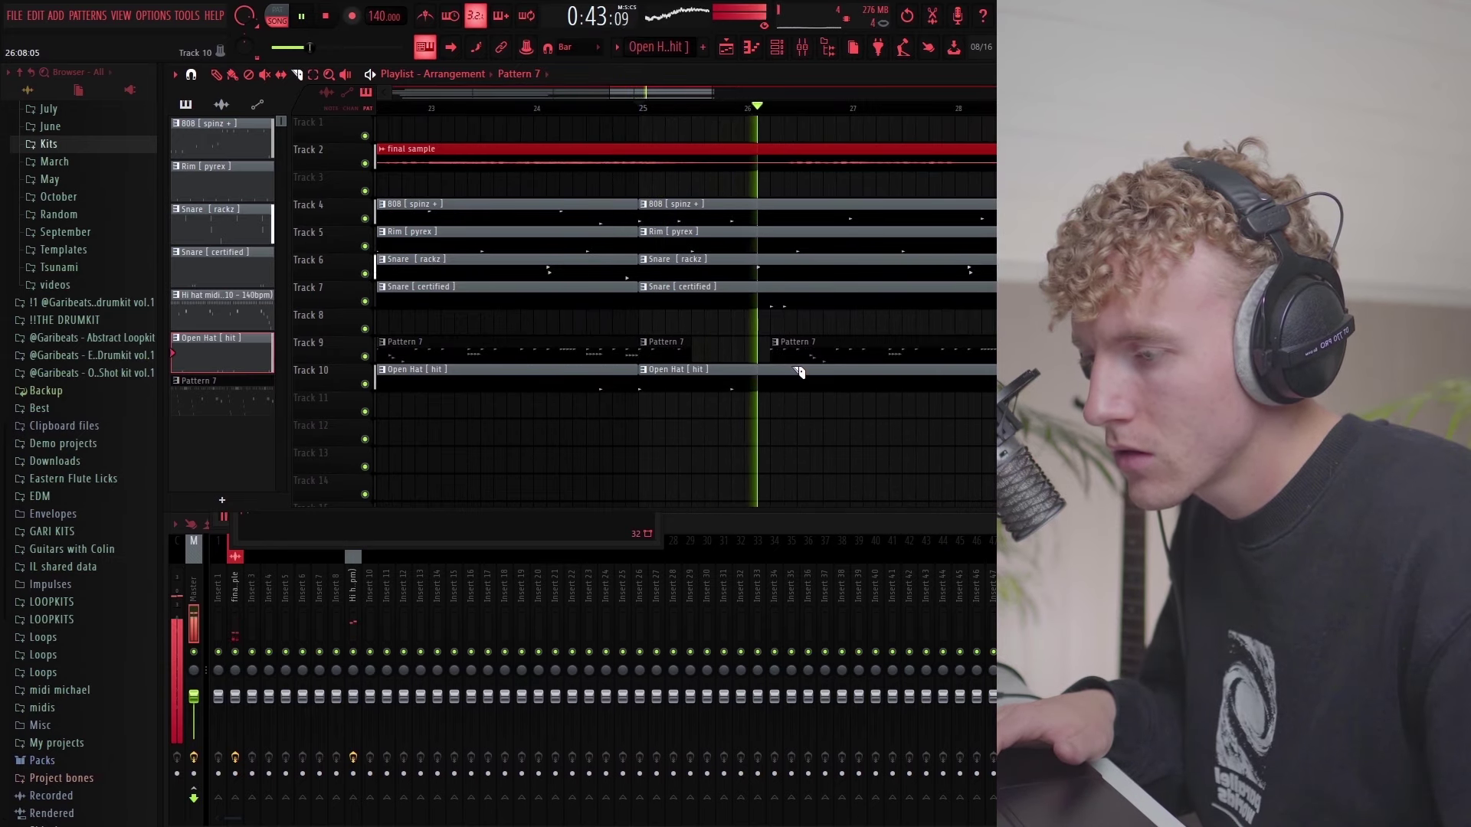
pyautogui.press('space')
pyautogui.press('space')
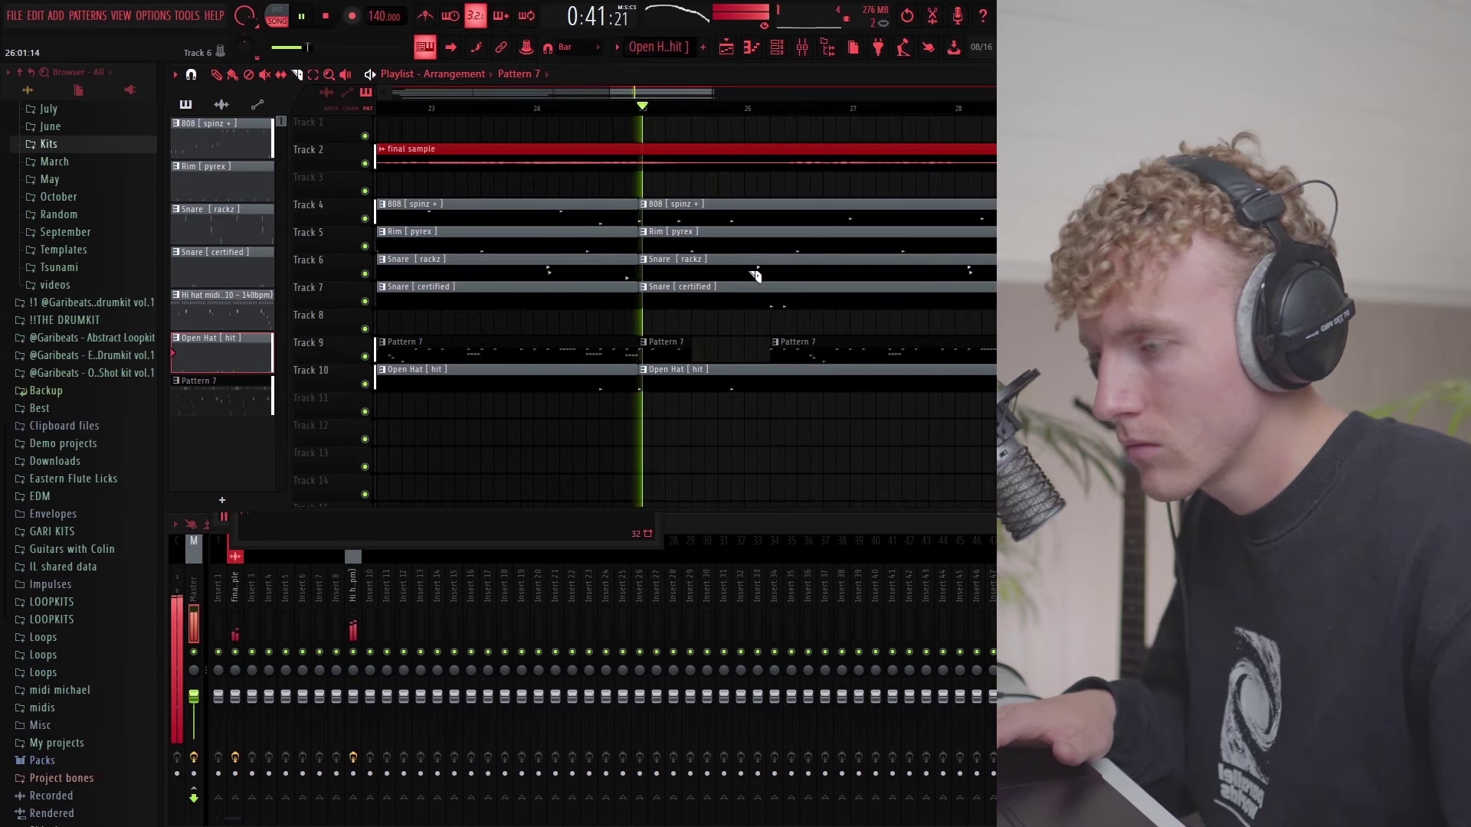
pyautogui.press('space')
pyautogui.press('space')
pyautogui.moveTo(704, 222); pyautogui.dragTo(692, 182)
pyautogui.press('space')
pyautogui.hotkey('ctrl', 'z')
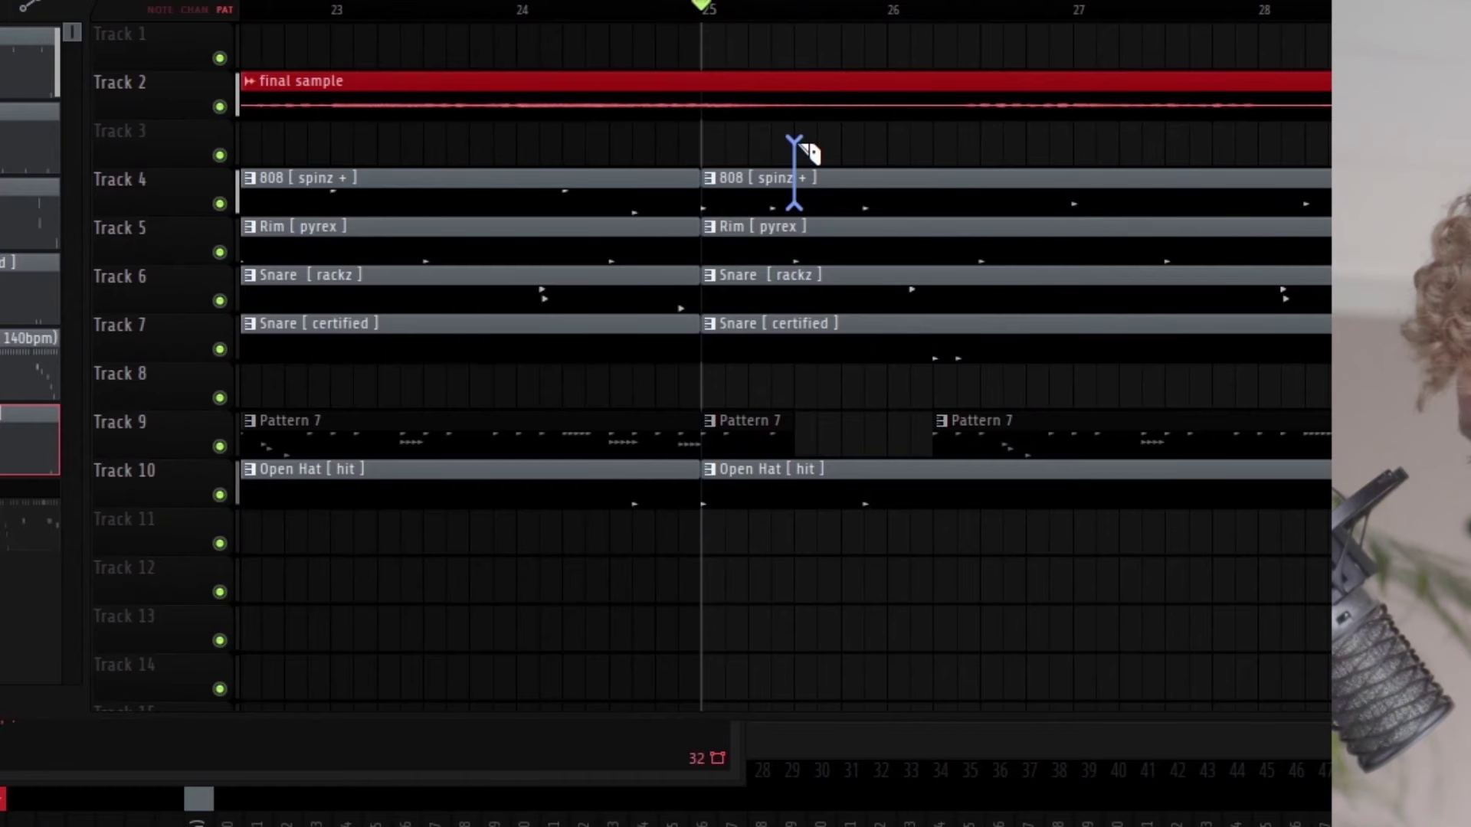
# Step: Cut a gap from mid-bar 25 to just before bar 27 in the 808 clip on Track 4 and play the section
pyautogui.moveTo(794, 205); pyautogui.dragTo(796, 142)
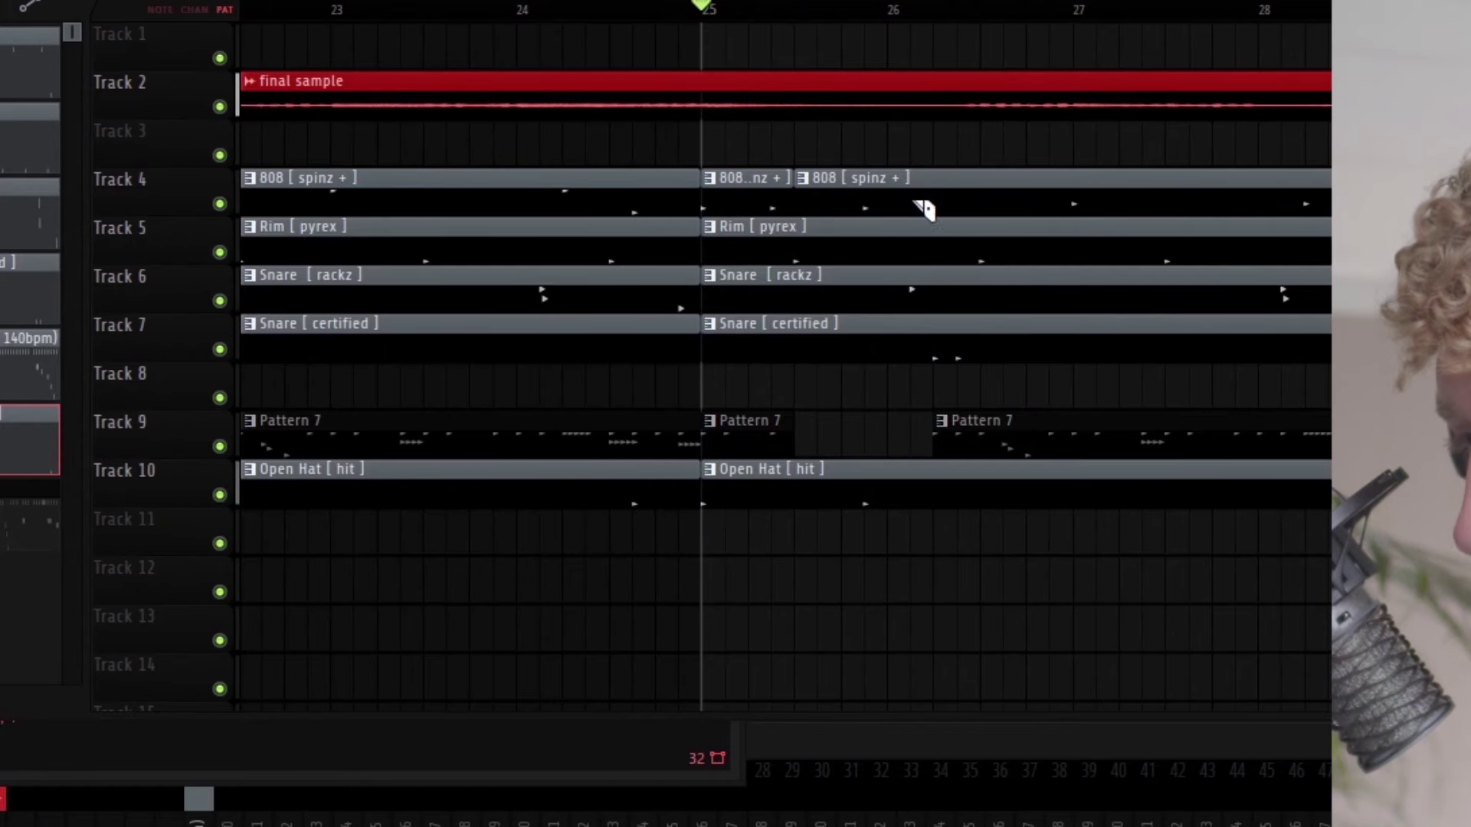
pyautogui.moveTo(1024, 216); pyautogui.dragTo(1037, 156)
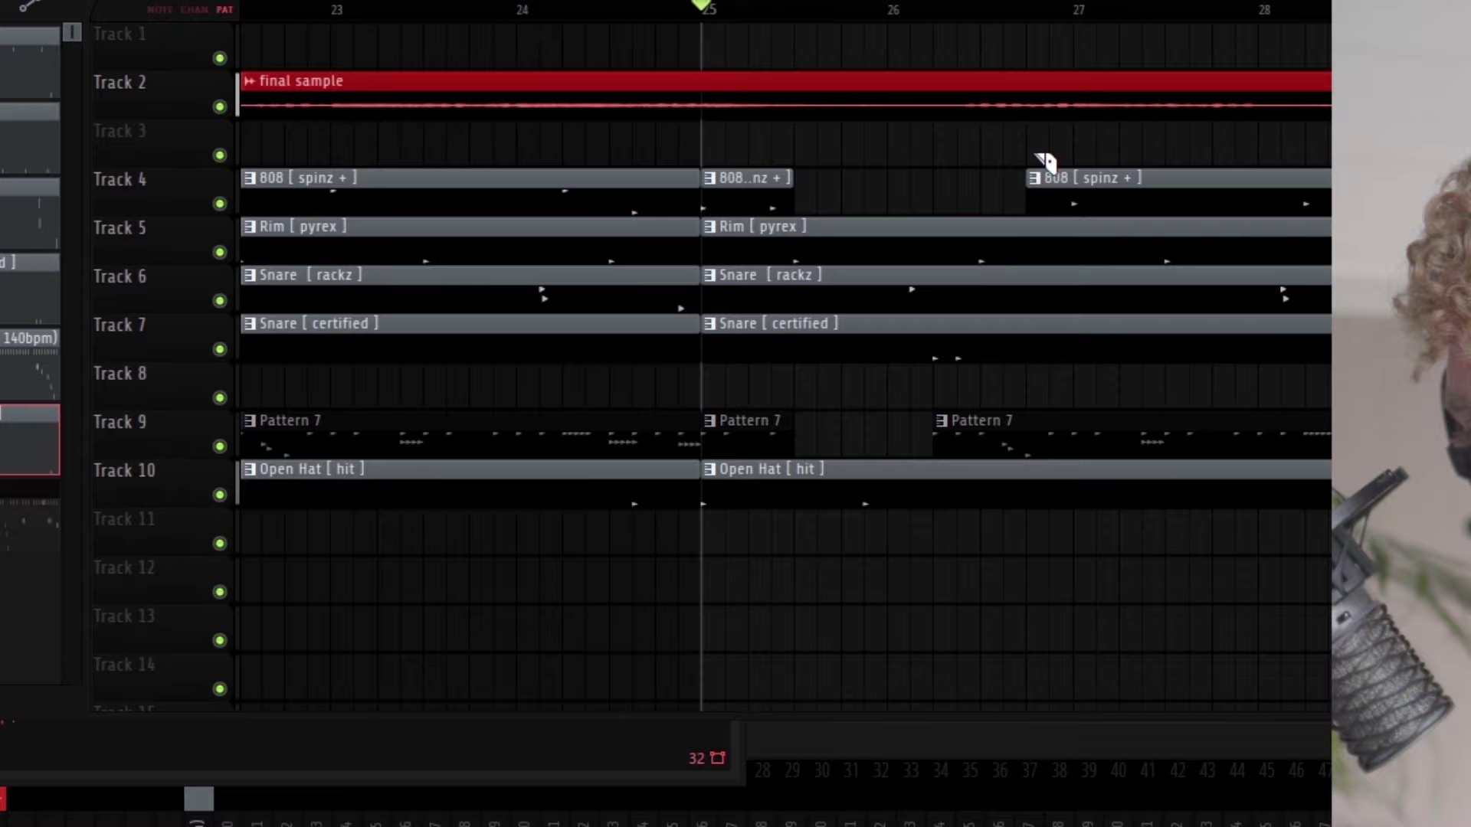
pyautogui.press('space')
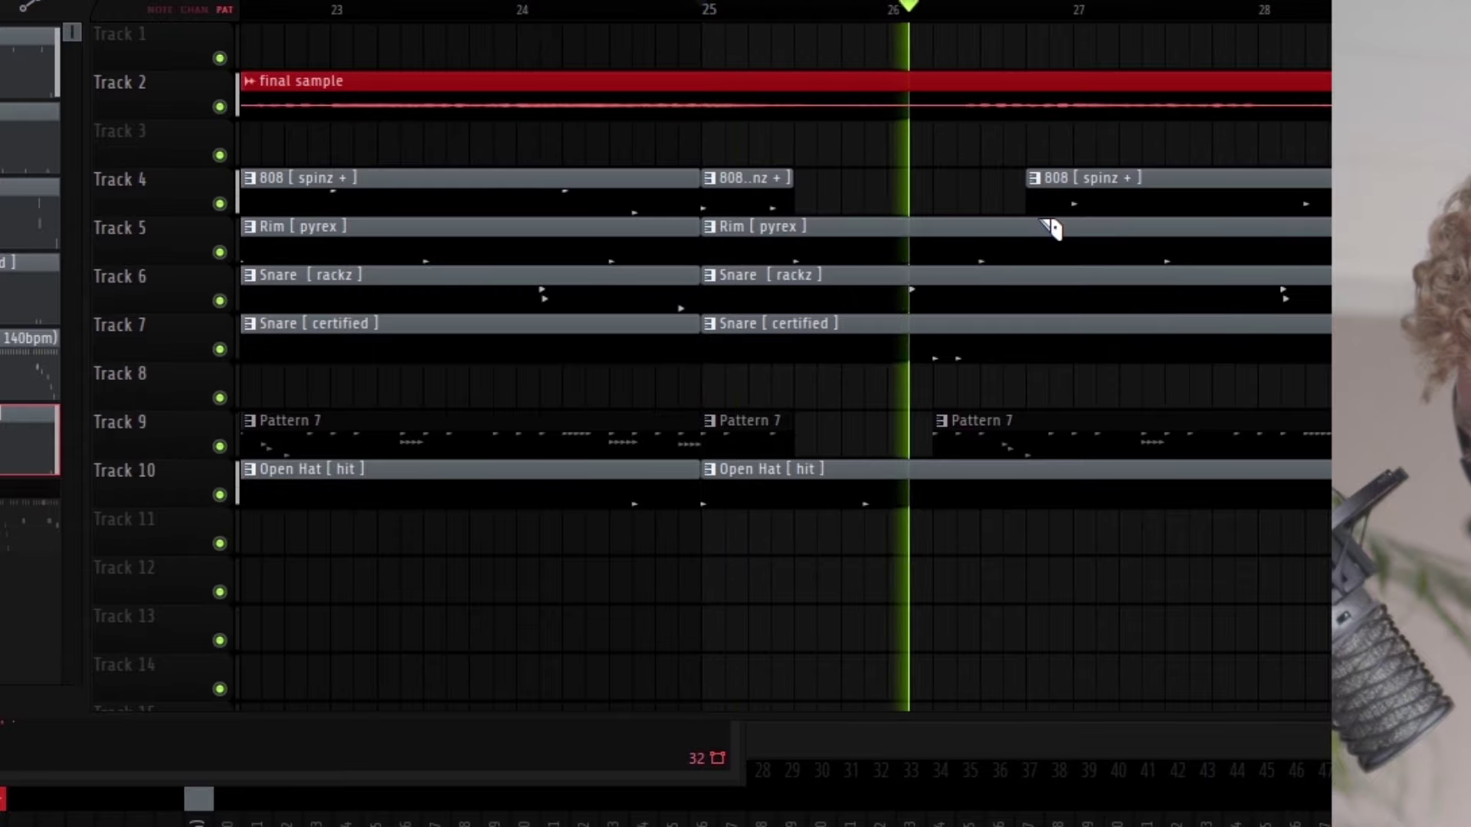
pyautogui.scroll(-3, 1103, 268)
pyautogui.scroll(-1, 968, 370)
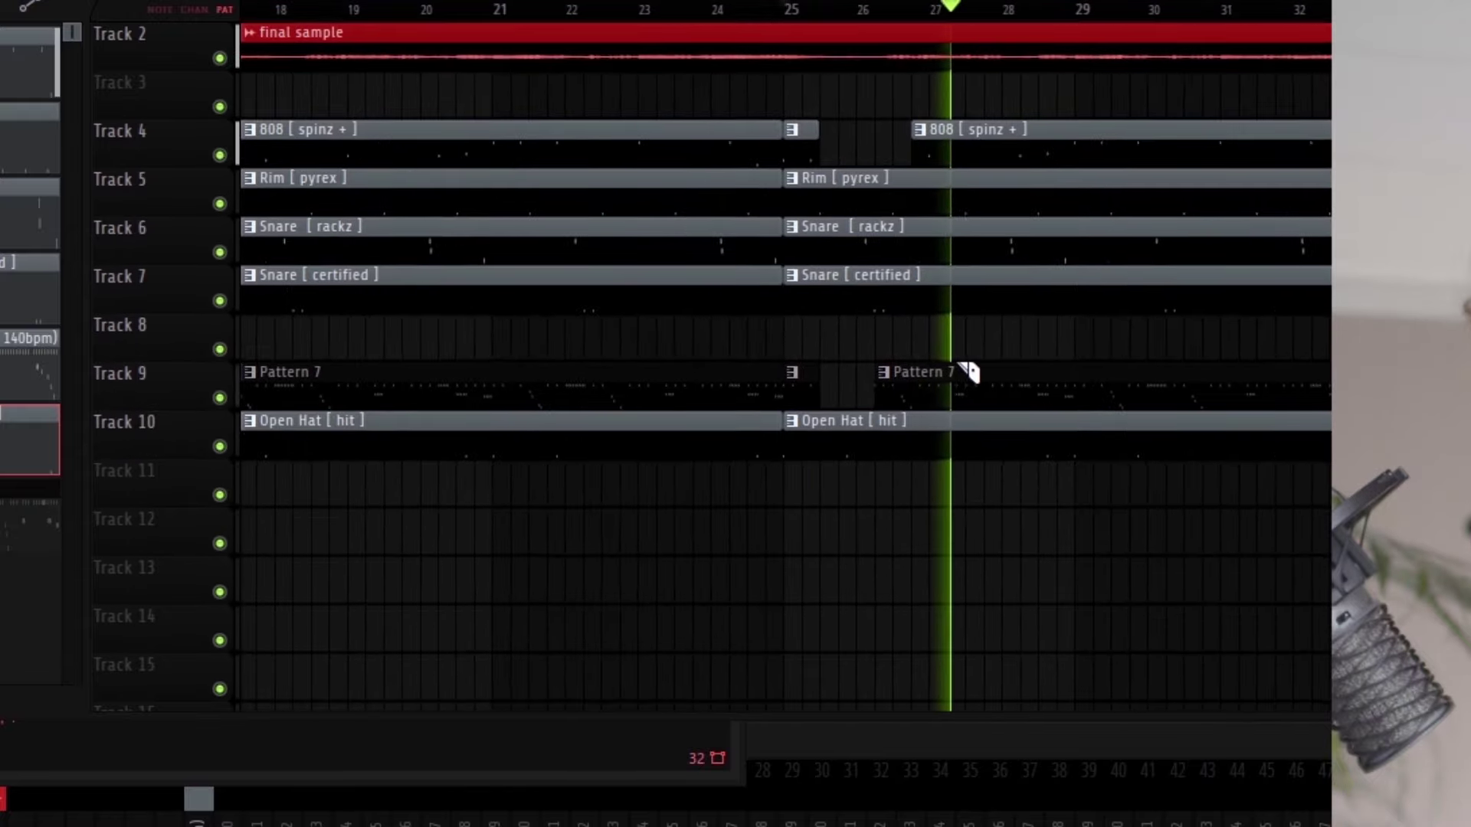
pyautogui.scroll(1, 954, 329)
pyautogui.scroll(-4, 888, 337)
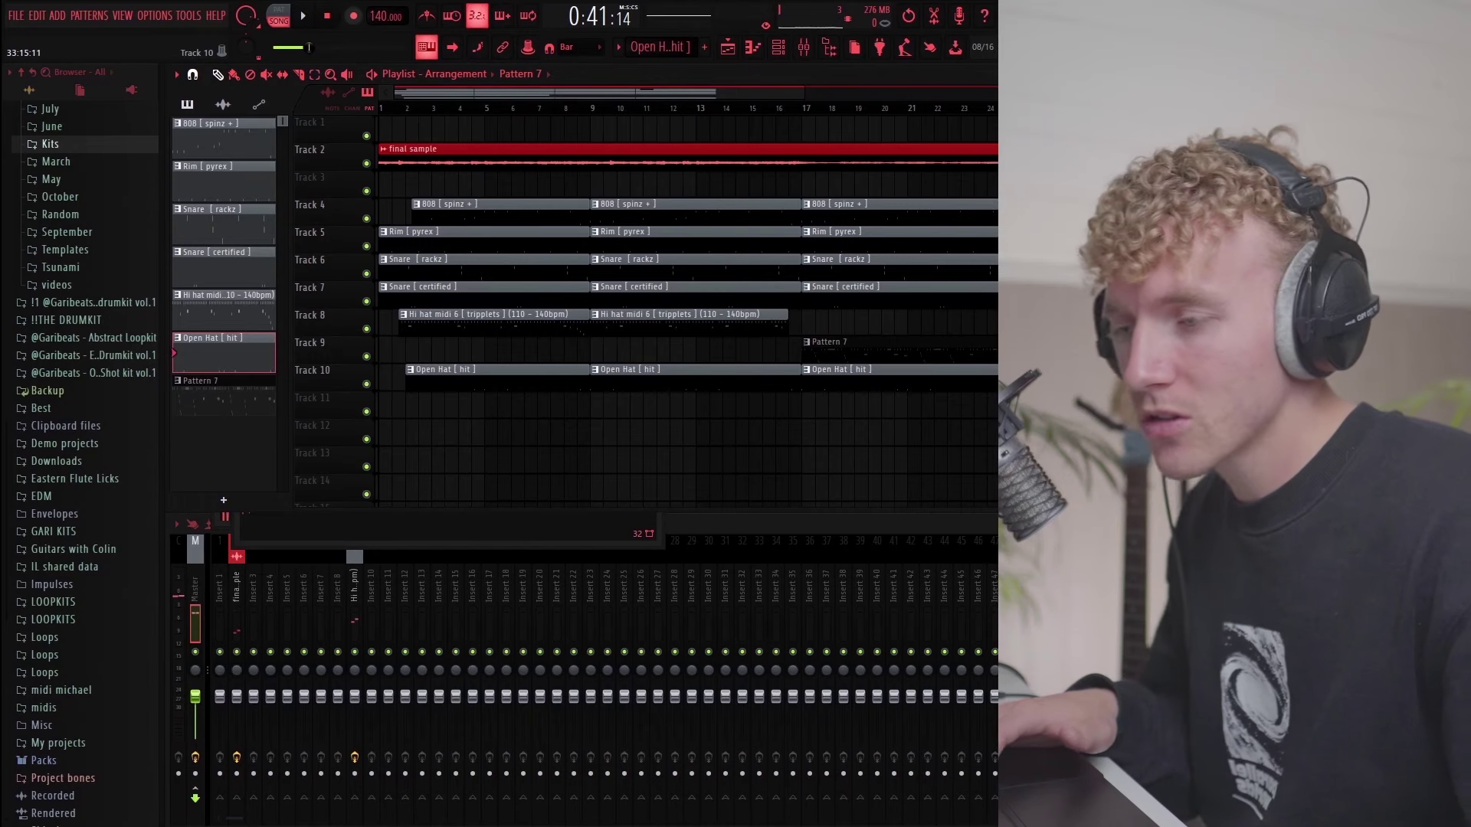
# Step: Clear the clip selection and play the arrangement from bar 2
pyautogui.moveTo(1092, 383); pyautogui.dragTo(381, 205)
pyautogui.hotkey('ctrl', 'd')
pyautogui.click(401, 109)
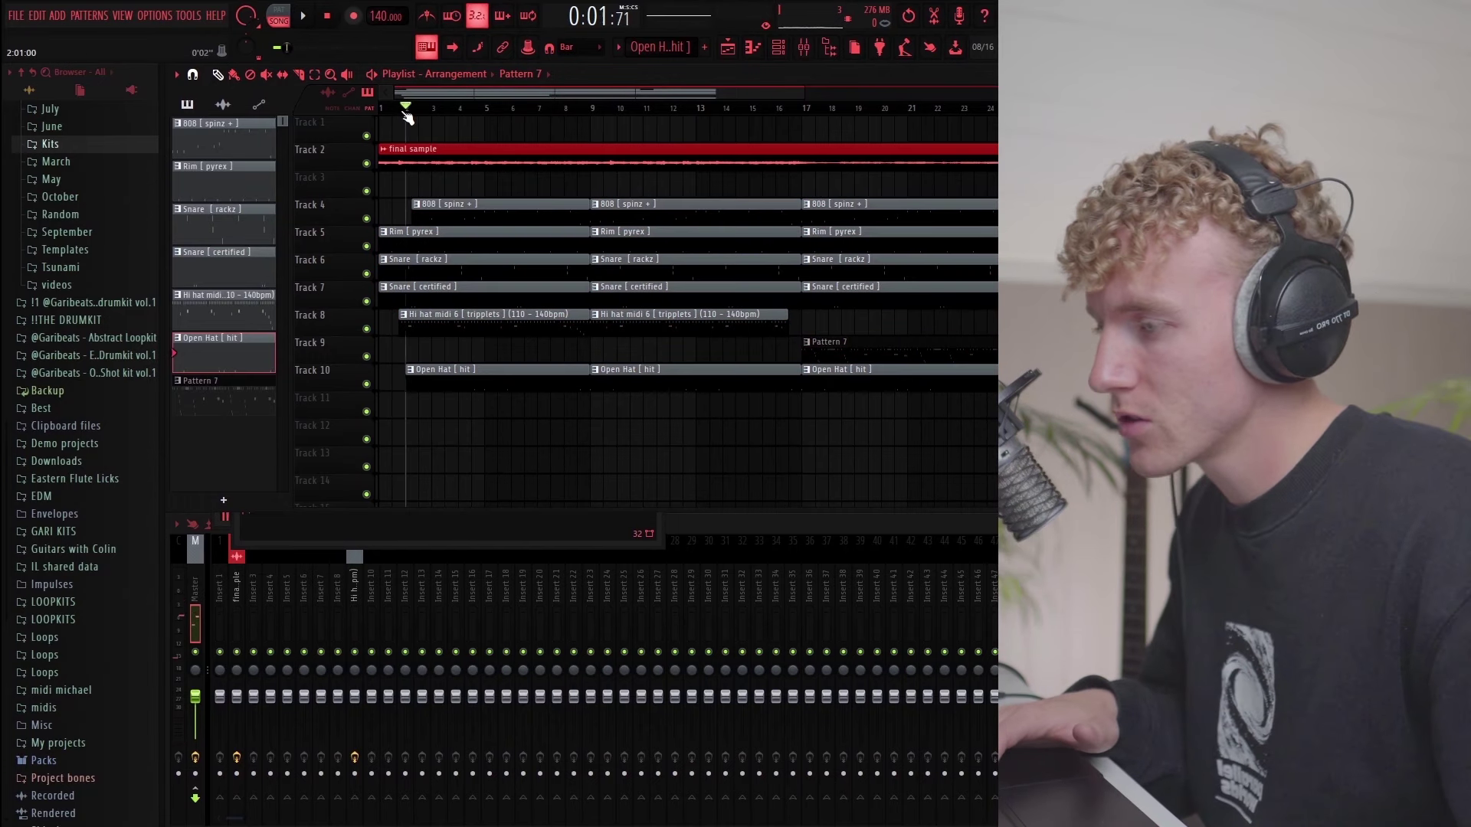
pyautogui.press('space')
# Step: Place the Fx [ transition ] sample from the drumkit's !FX folder in Kits at bar 2 on Track 12
pyautogui.scroll(2, 74, 283)
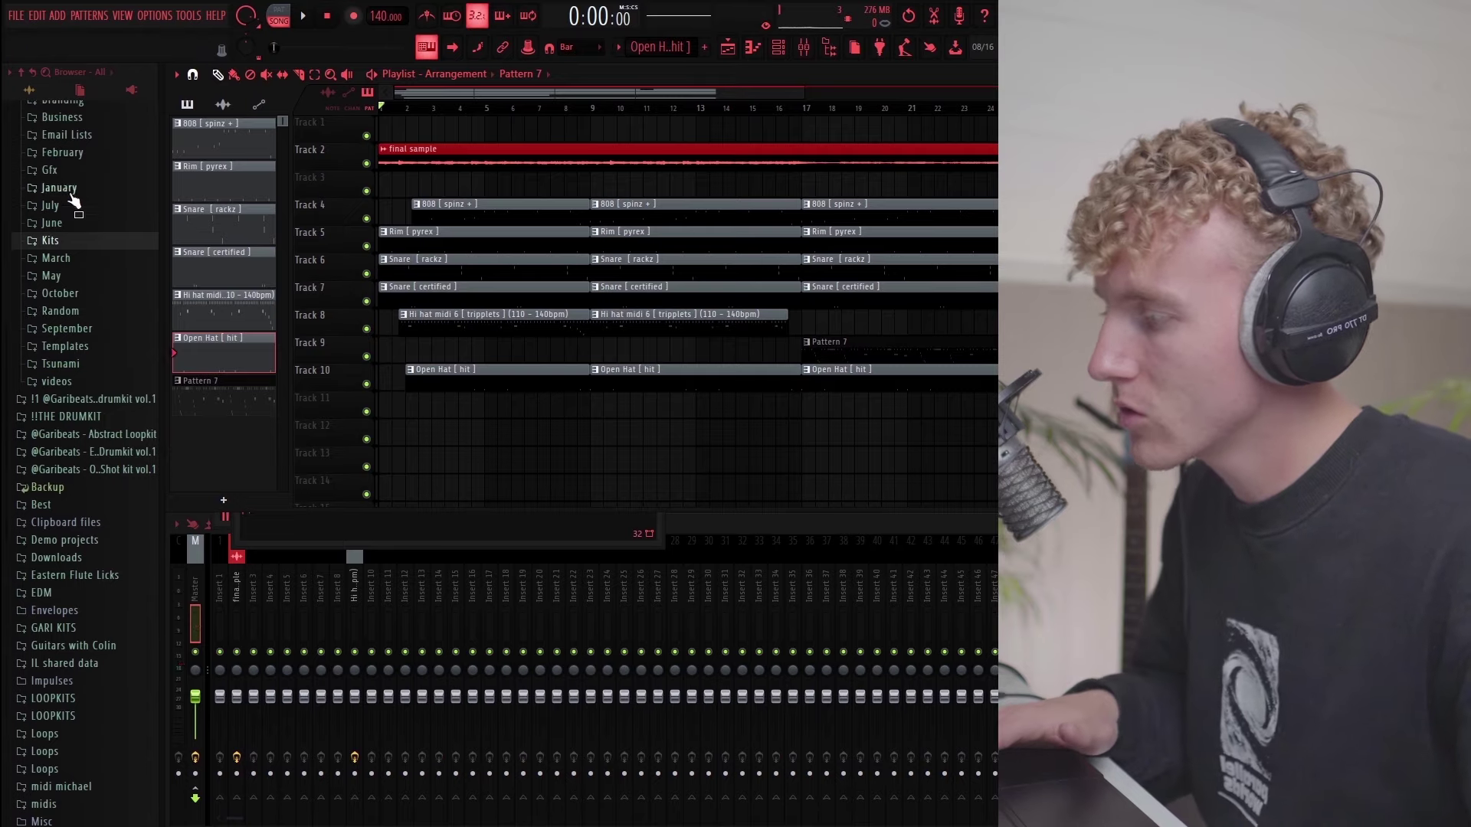
pyautogui.click(50, 239)
pyautogui.click(100, 292)
pyautogui.click(115, 362)
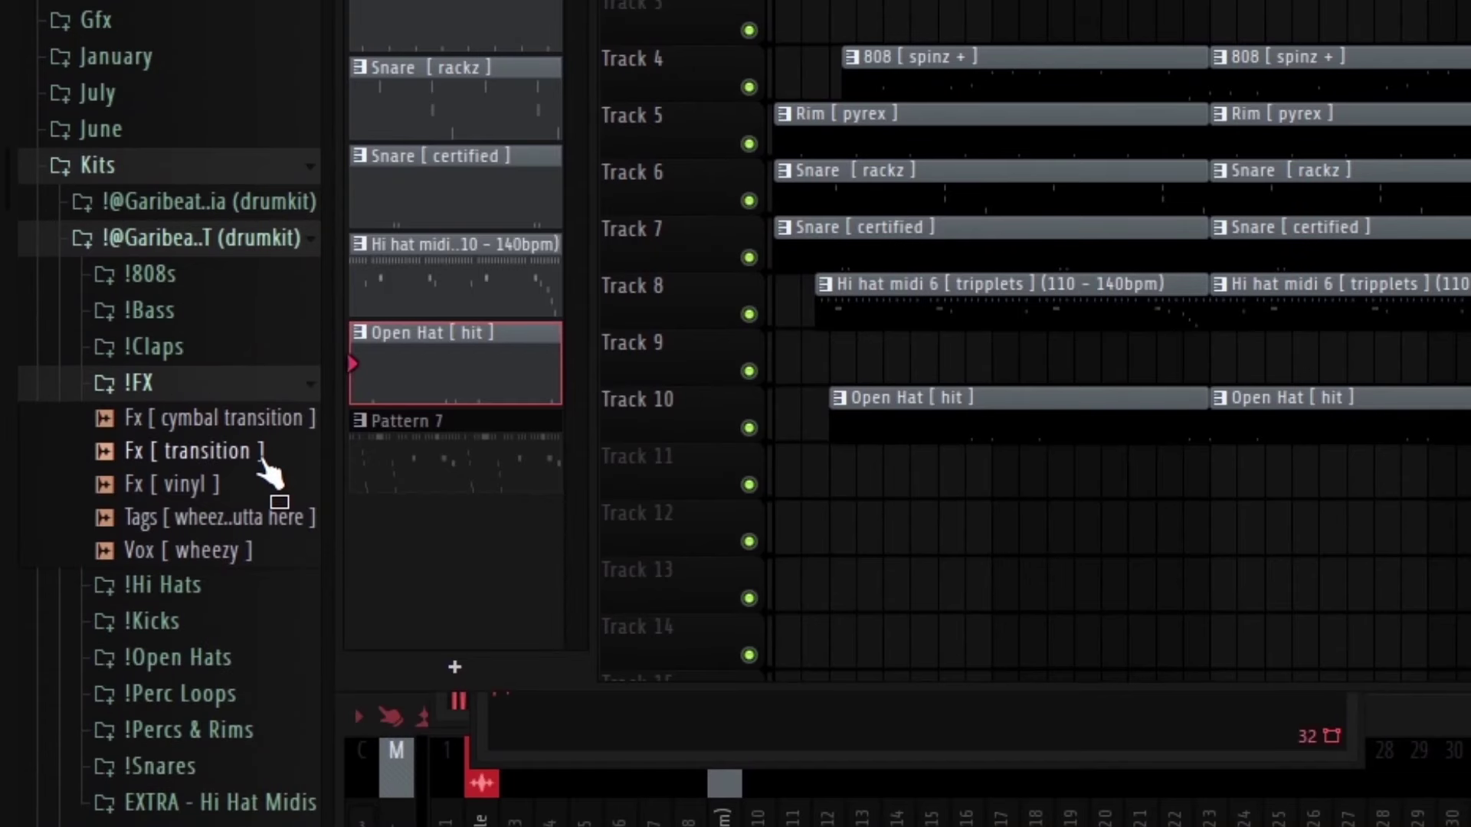
pyautogui.moveTo(248, 464); pyautogui.dragTo(1013, 492)
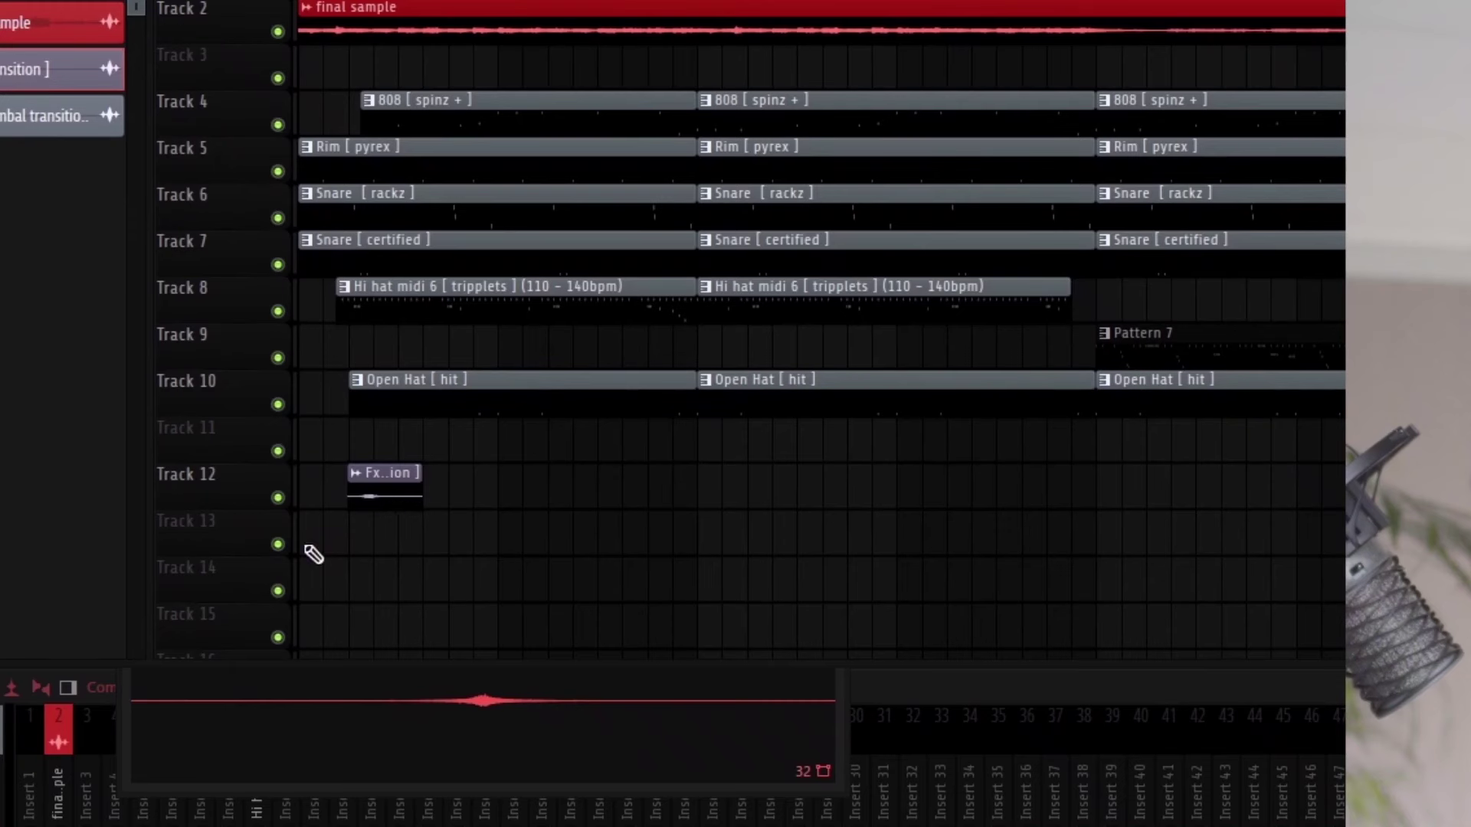
pyautogui.click(416, 429)
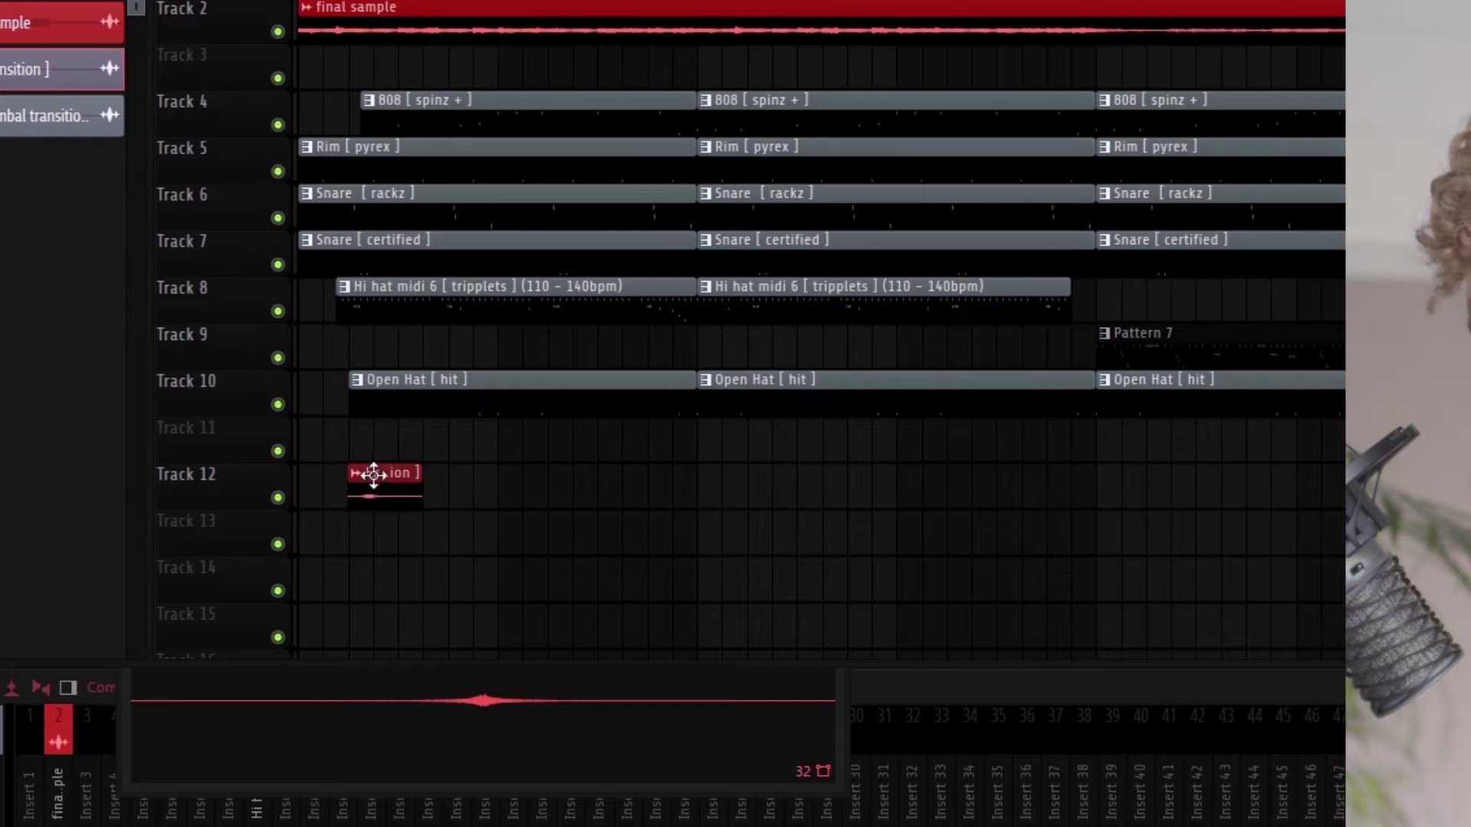
# Step: Copy the Fx [ transition ] clip to just before bar 17 on Track 12, aligned with the hi hat clip's end, and play the transition
pyautogui.moveTo(378, 476); pyautogui.dragTo(1112, 476)
pyautogui.scroll(3, 1167, 521)
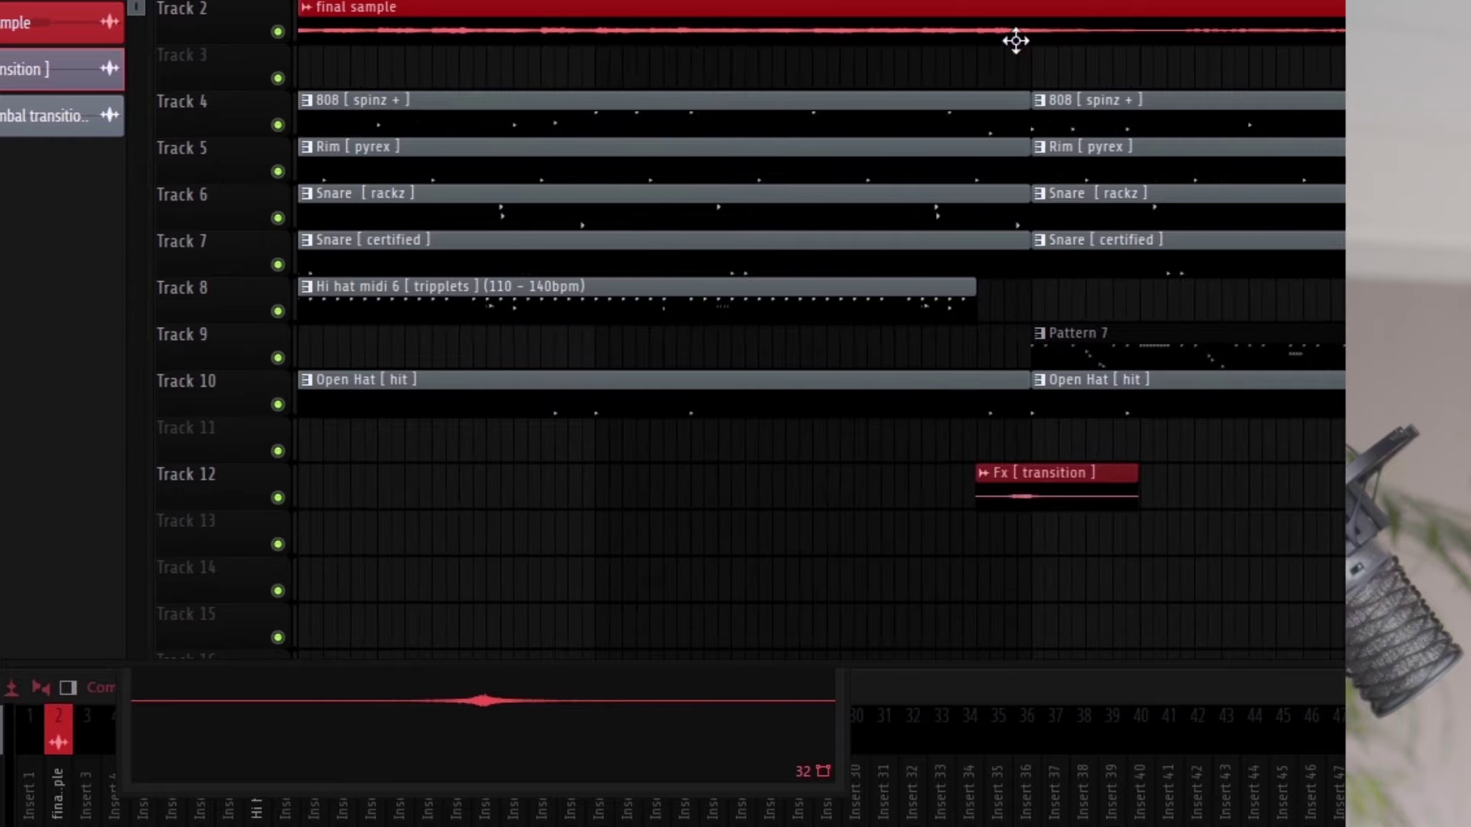
pyautogui.press('space')
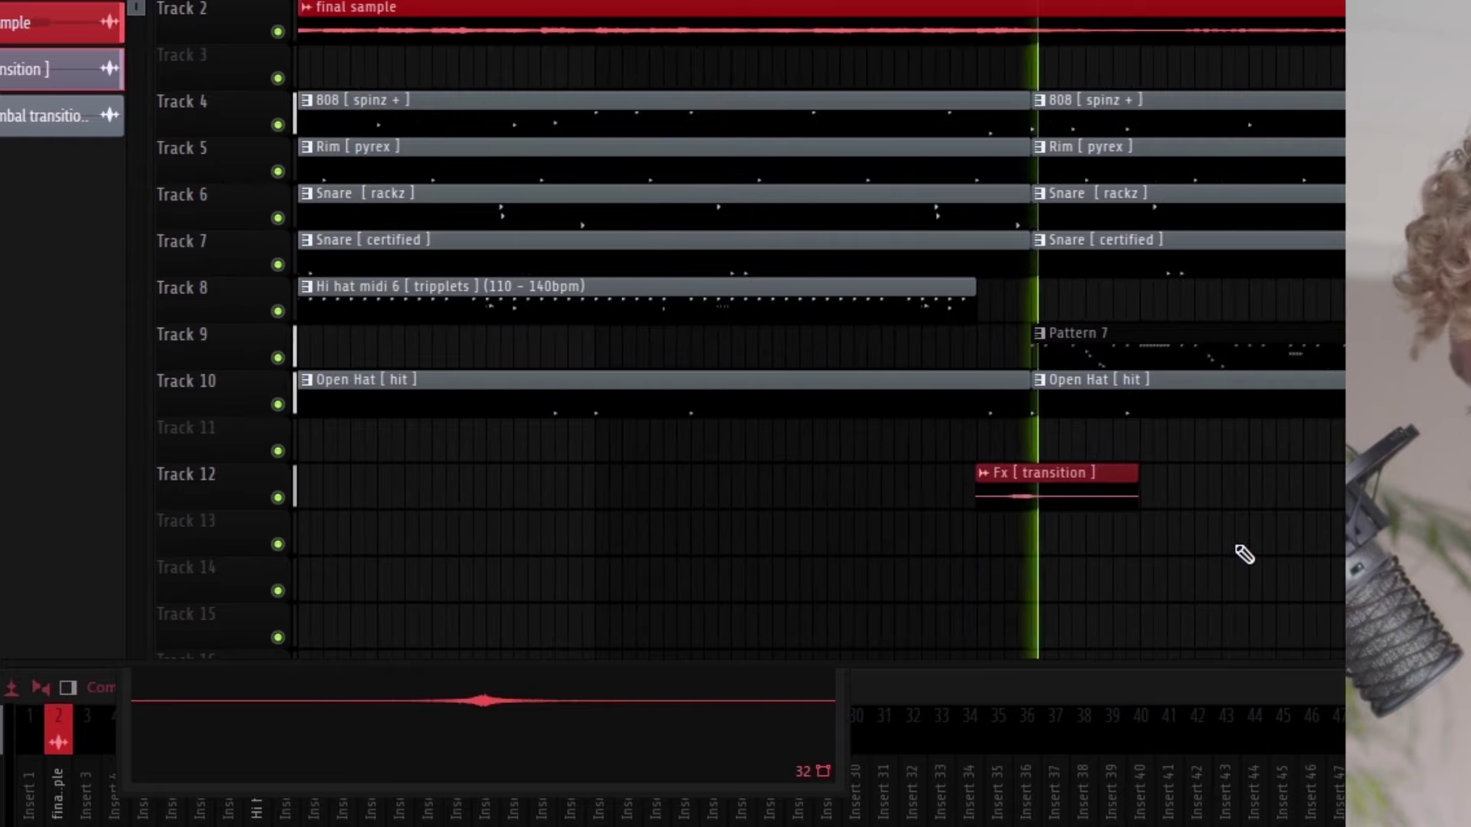
# Step: Copy the Fx [ transition ] clip to bar 25 on Track 12 and play the arrangement from there
pyautogui.scroll(-2, 1138, 590)
pyautogui.scroll(-2, 996, 613)
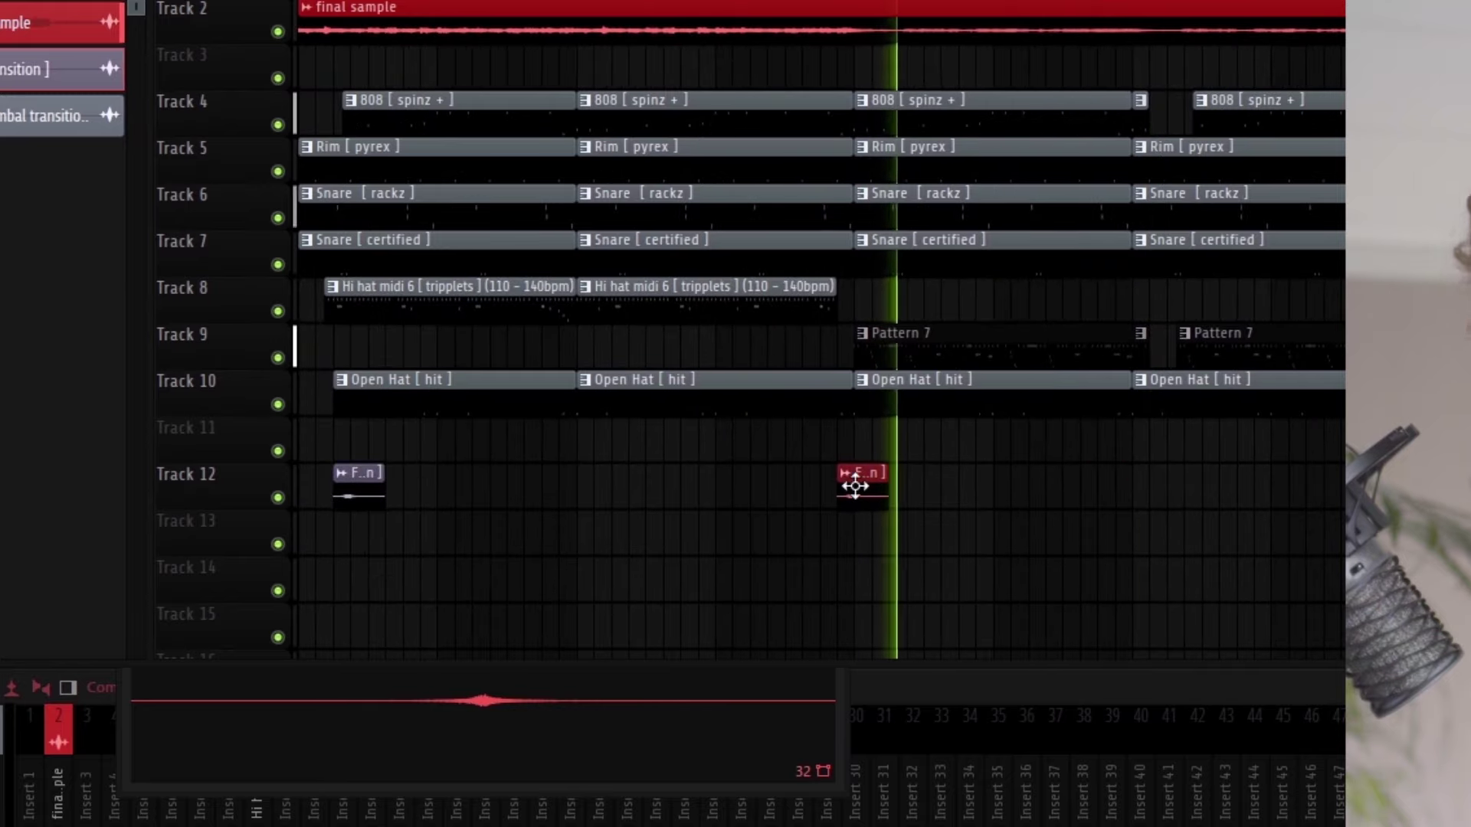
pyautogui.scroll(5, 854, 486)
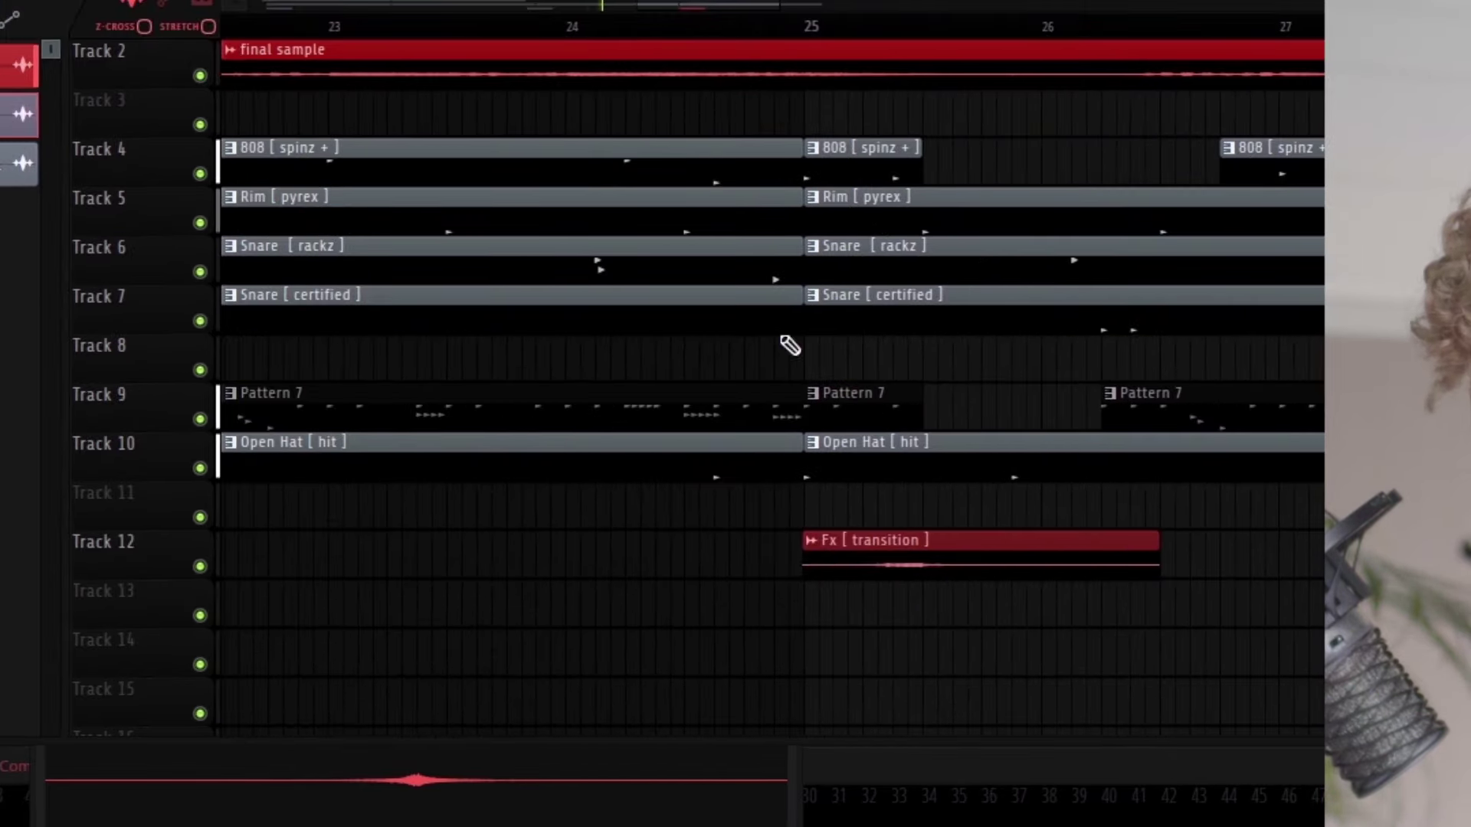
pyautogui.click(809, 30)
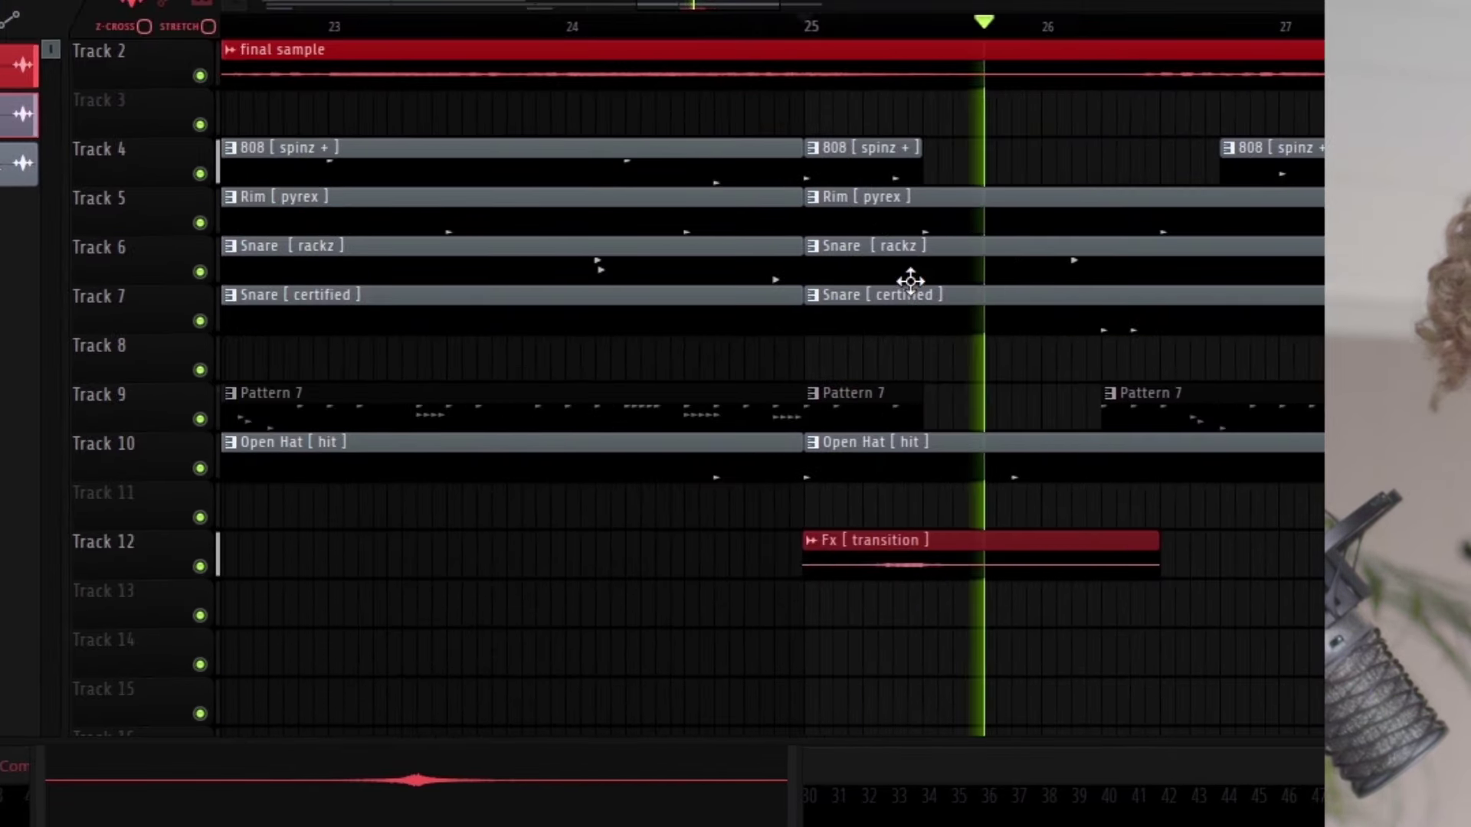
pyautogui.scroll(-5, 956, 350)
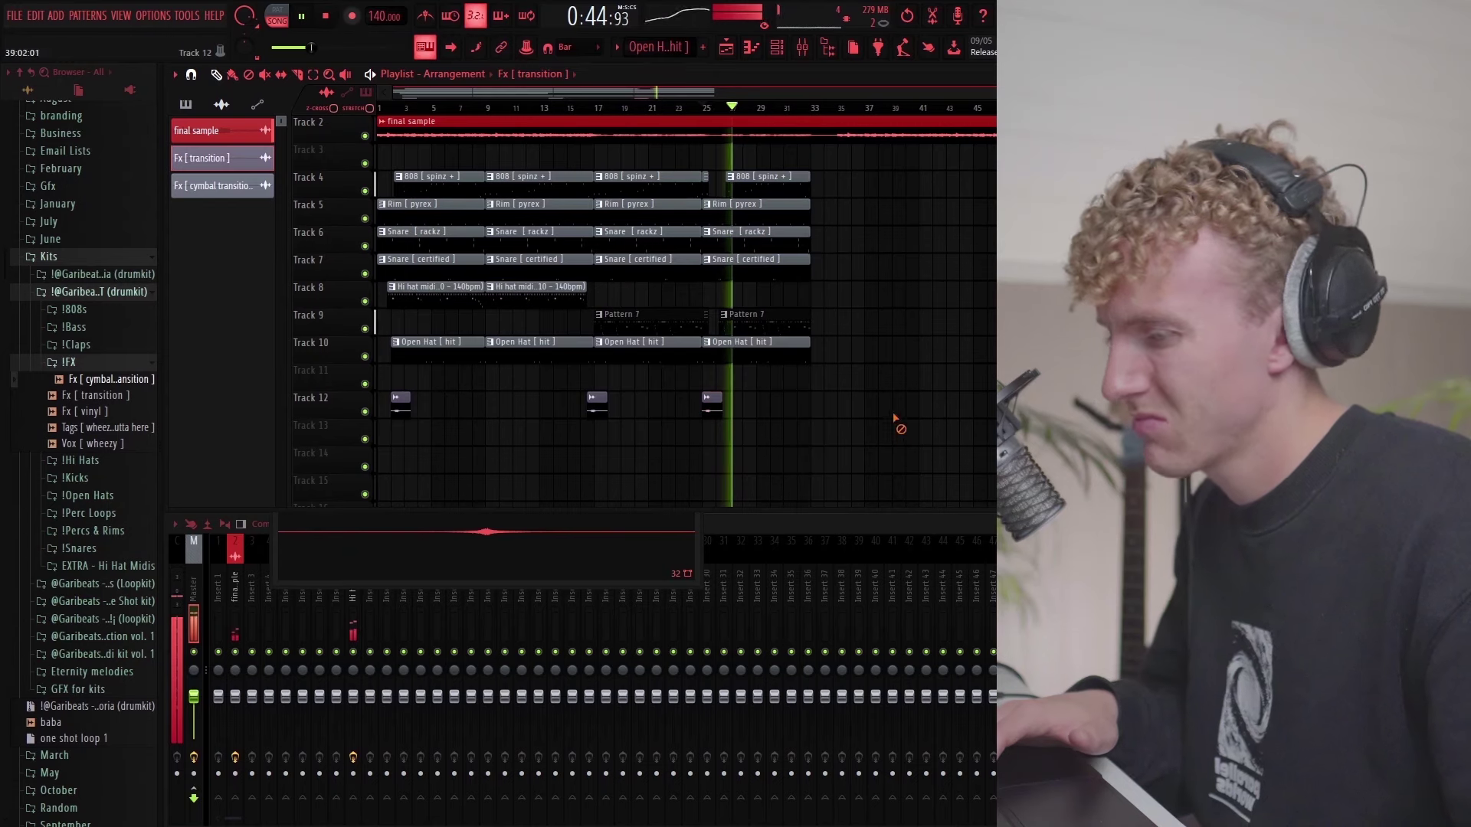
pyautogui.scroll(4, 733, 290)
pyautogui.click(667, 107)
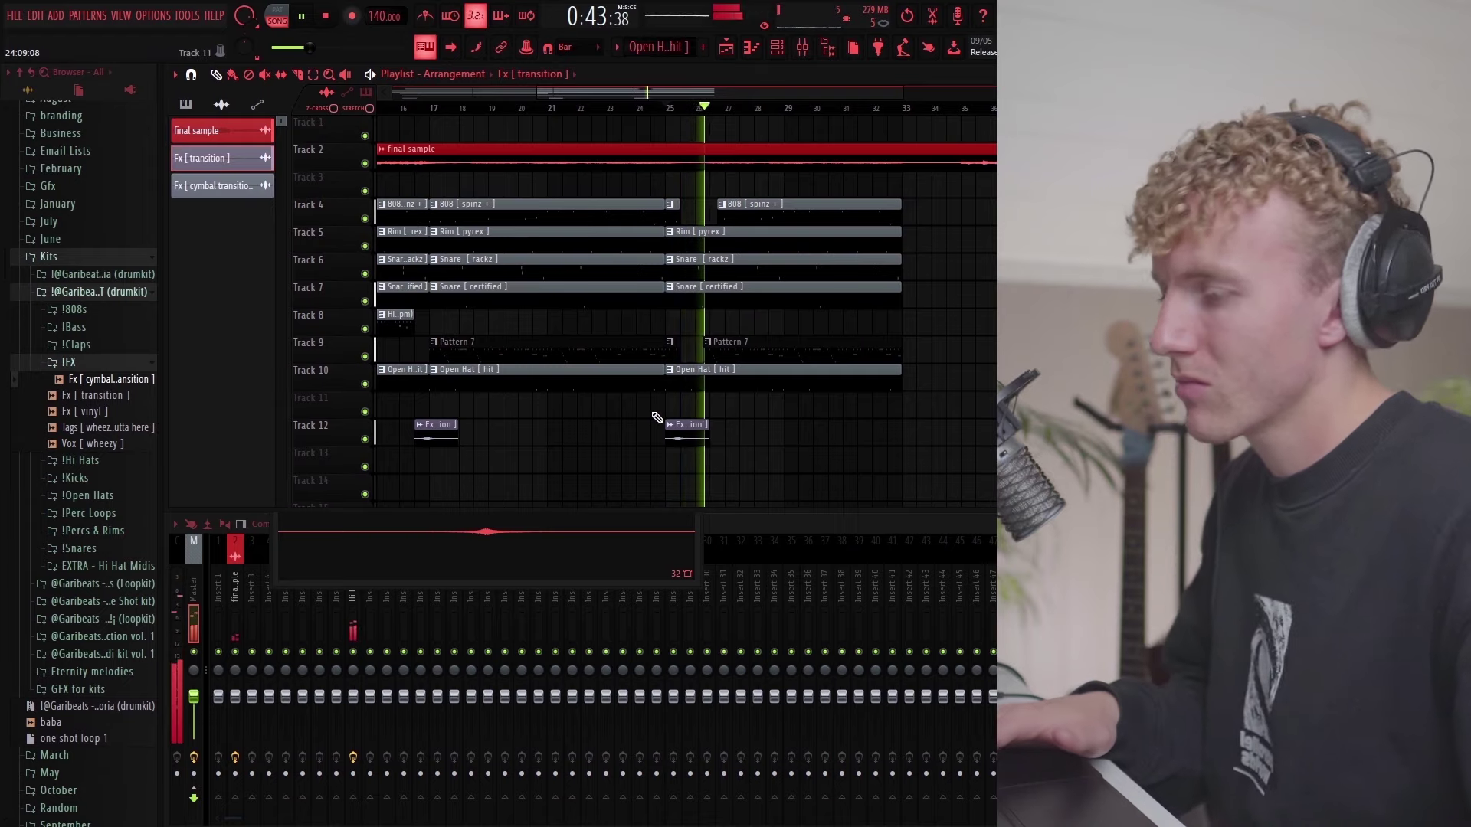
pyautogui.scroll(-3, 782, 394)
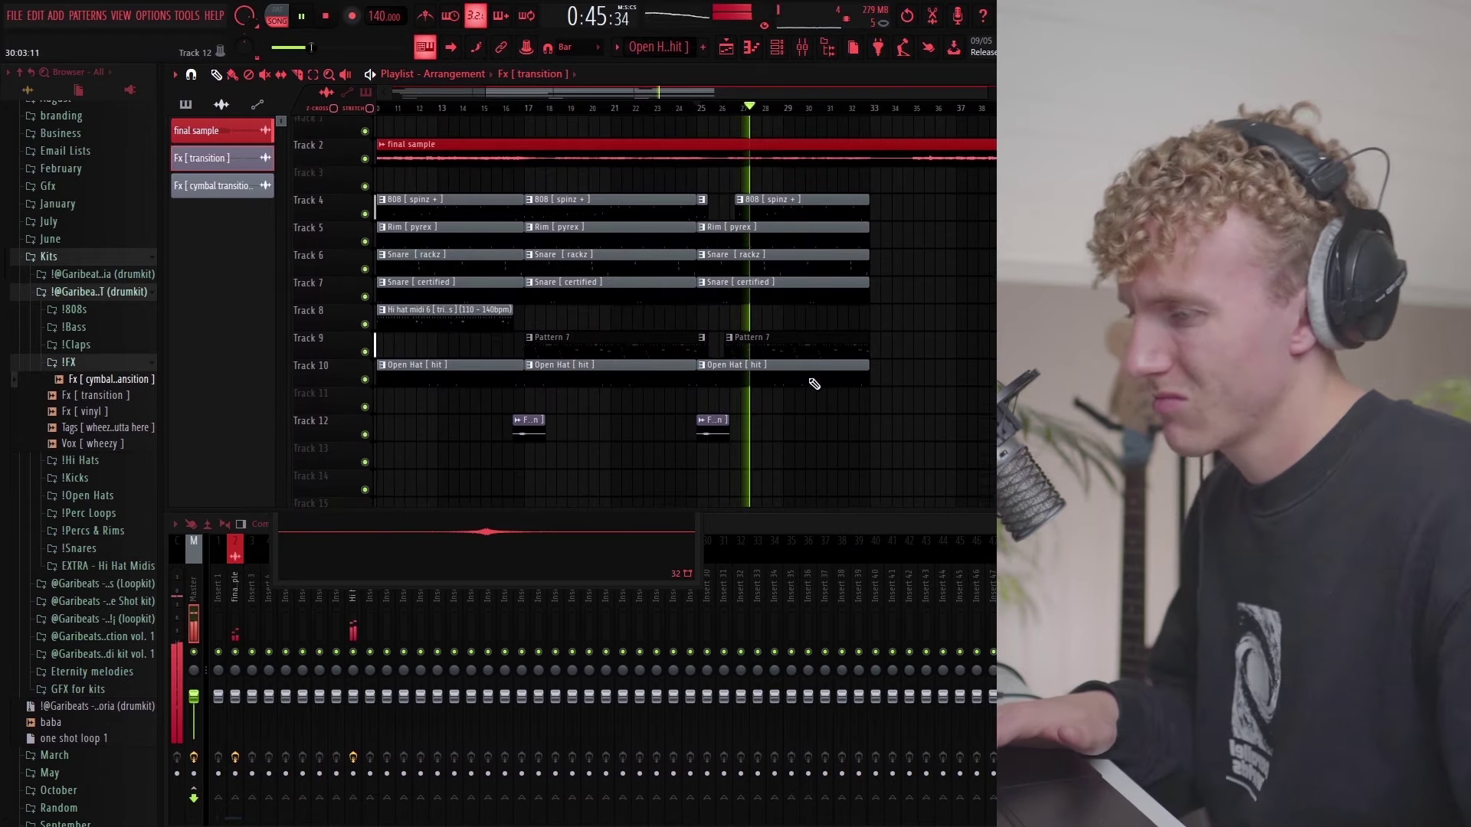
pyautogui.scroll(-4, 814, 383)
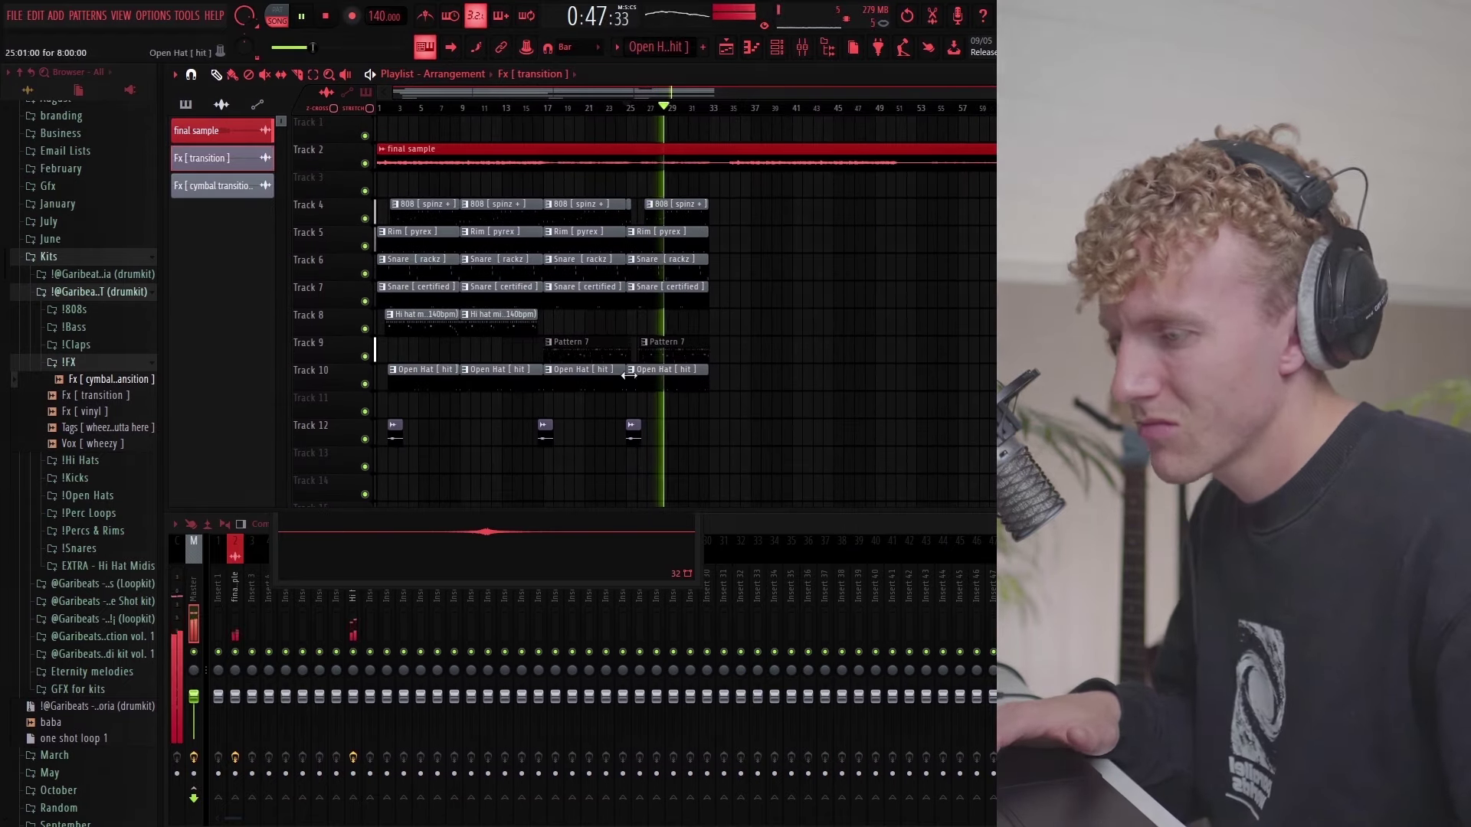